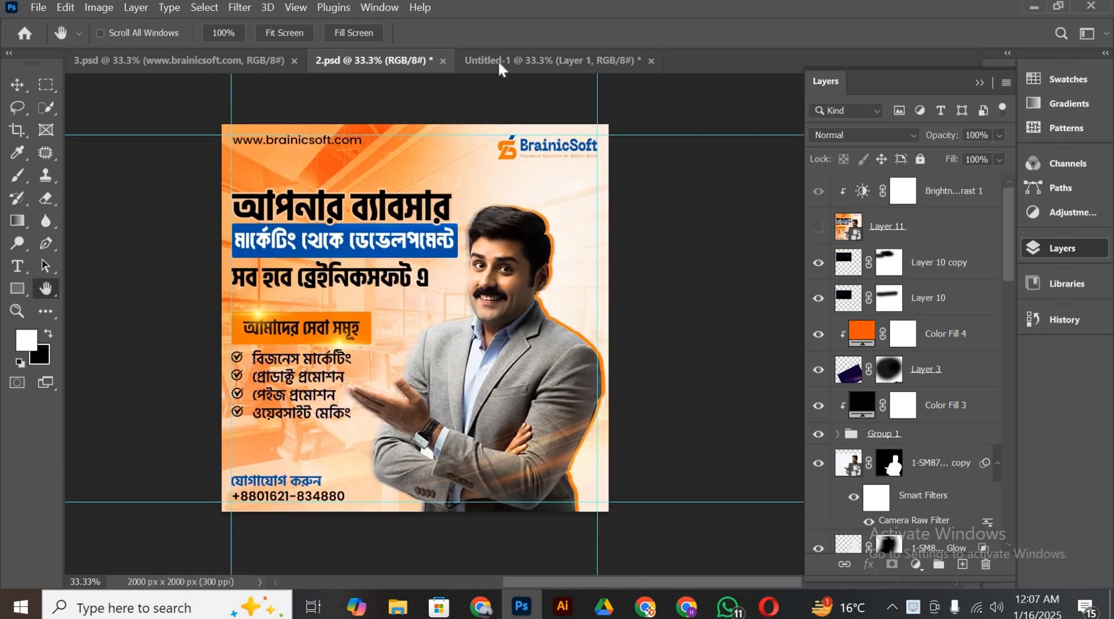
Open the Untitled-1 document, browse the office interior image results in Chrome for background photos, and return to Photoshop
click(552, 60)
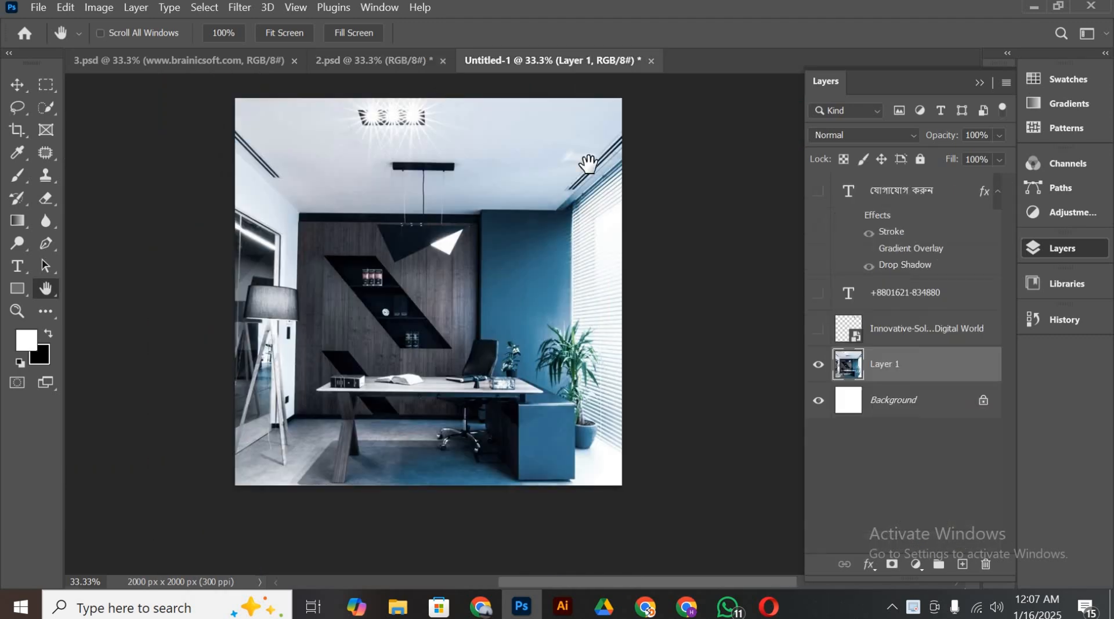
click(481, 607)
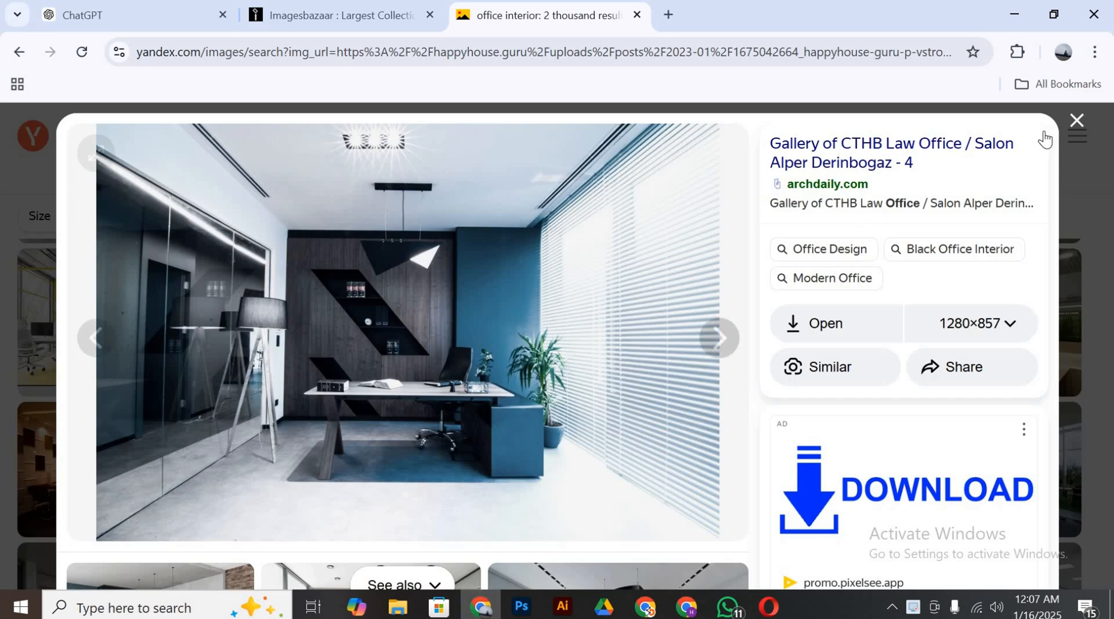
scroll(1047, 138, down, 1)
click(1078, 120)
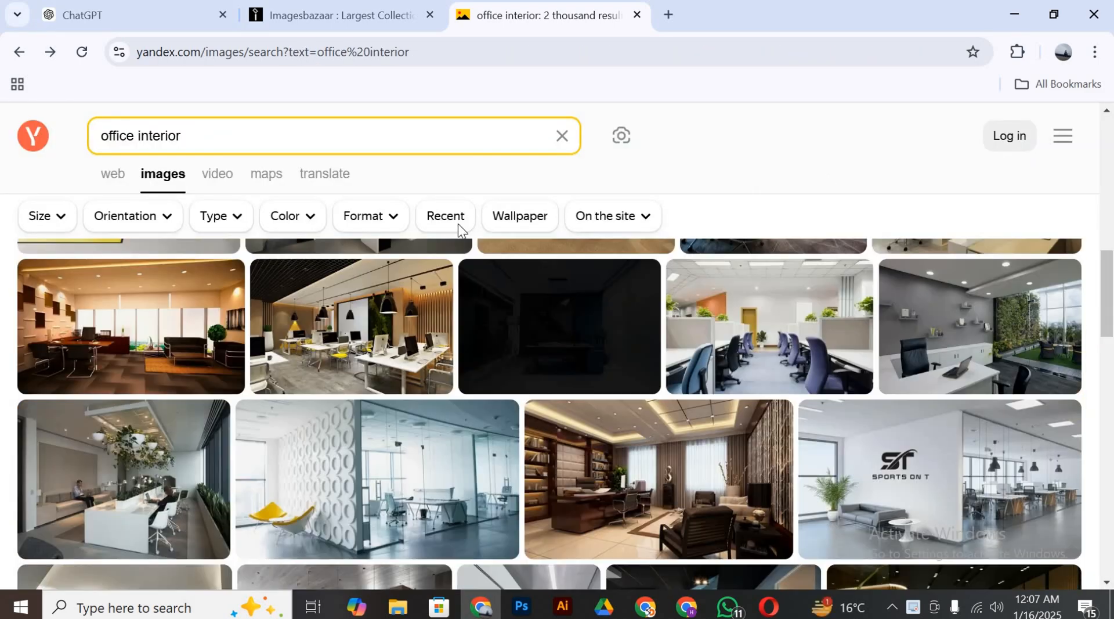
scroll(369, 428, up, 1)
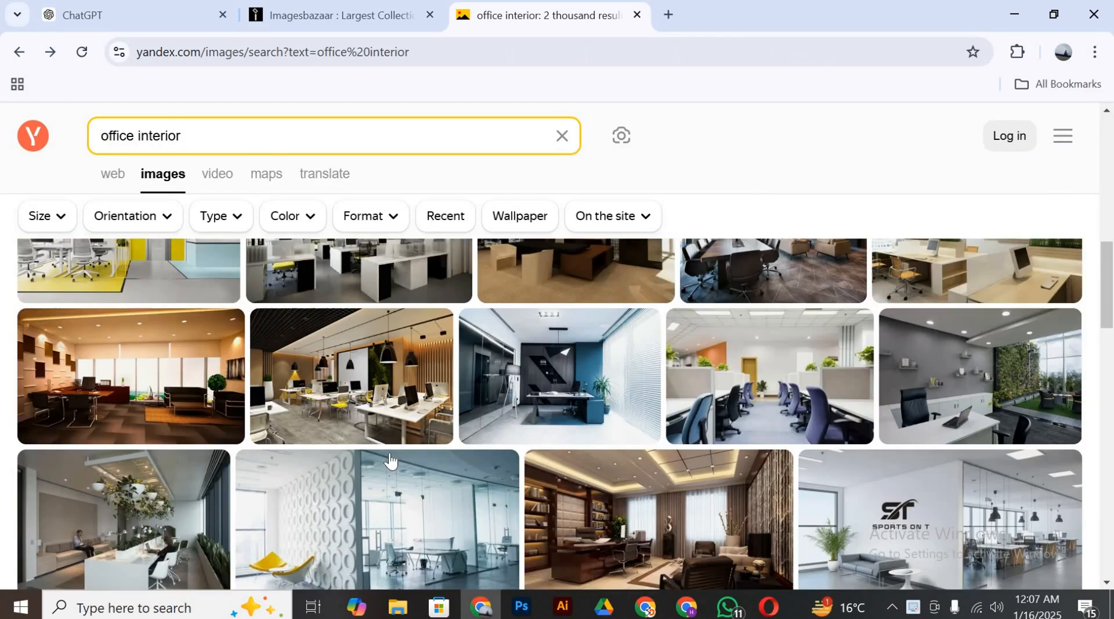
mouse_move(569, 426)
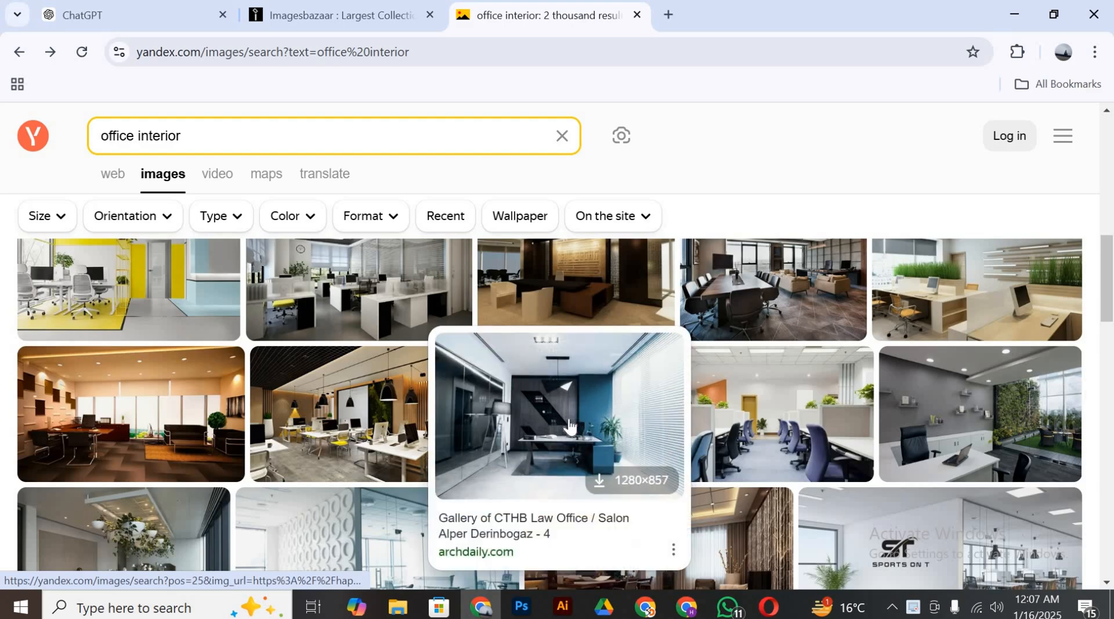
scroll(566, 432, down, 10)
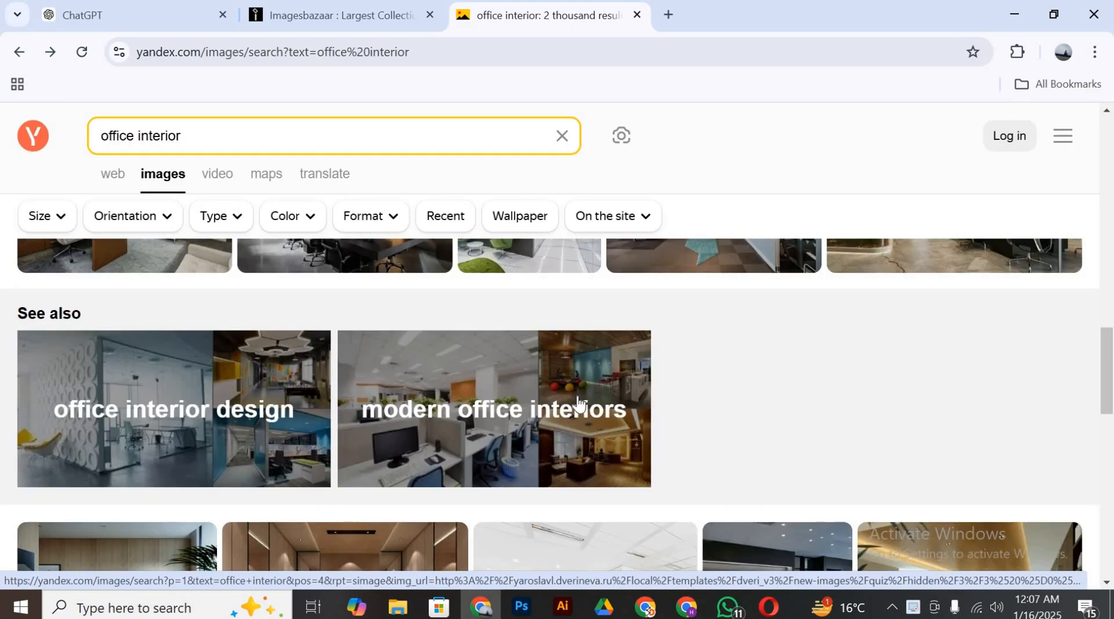
scroll(577, 408, down, 3)
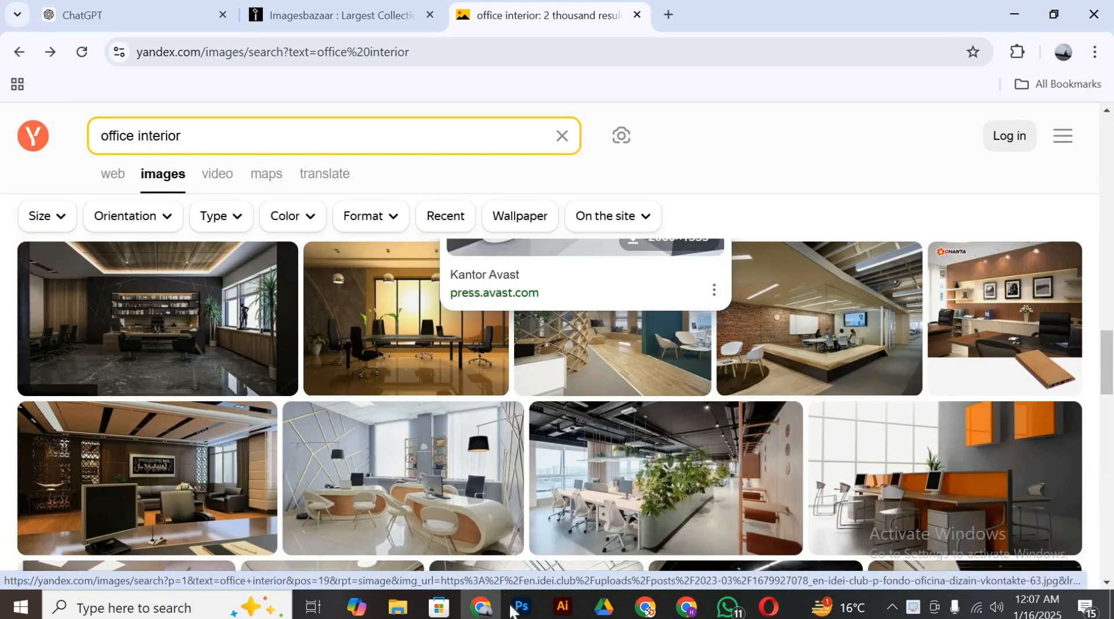
click(511, 606)
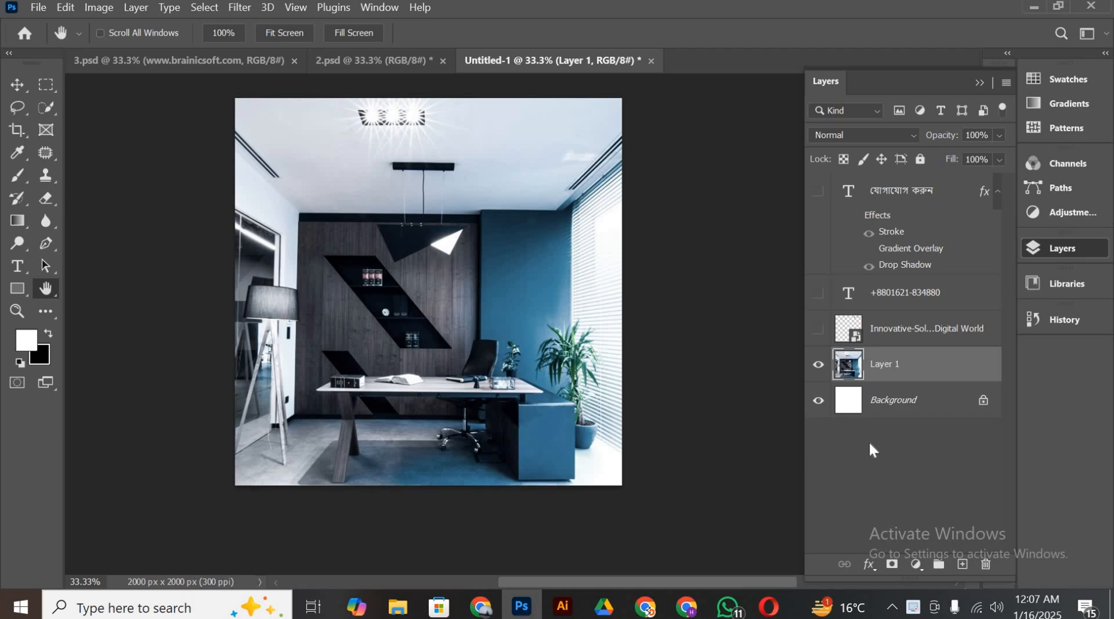
Add a layer mask to Layer 1 and paint it with a soft 1200 px black brush to fade the office ceiling into white
click(893, 566)
click(18, 175)
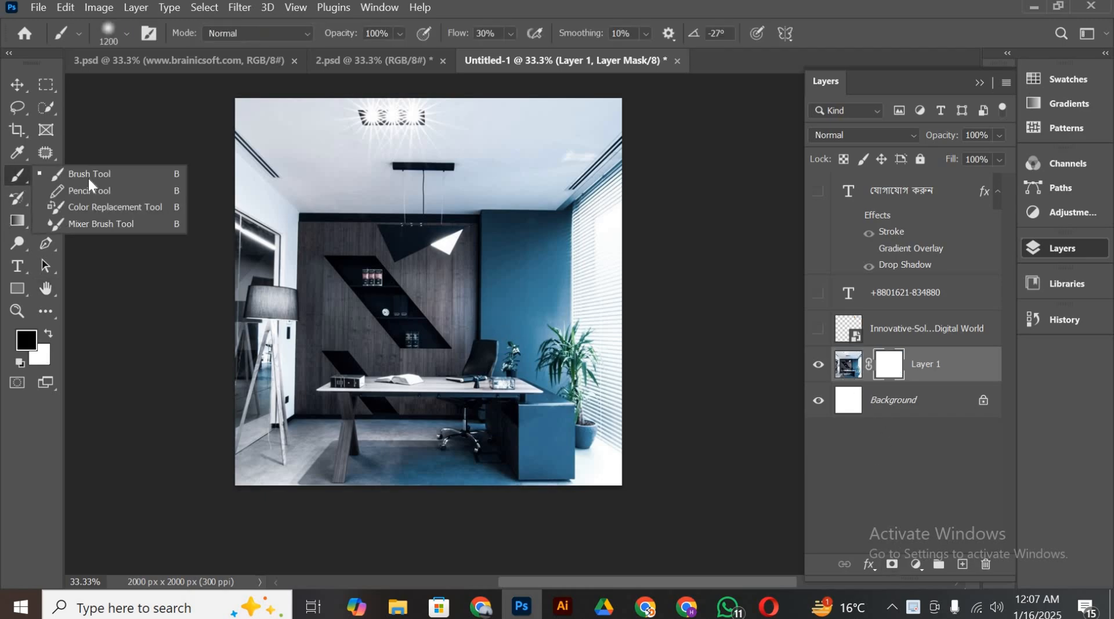
click(89, 178)
scroll(428, 292, up, 3)
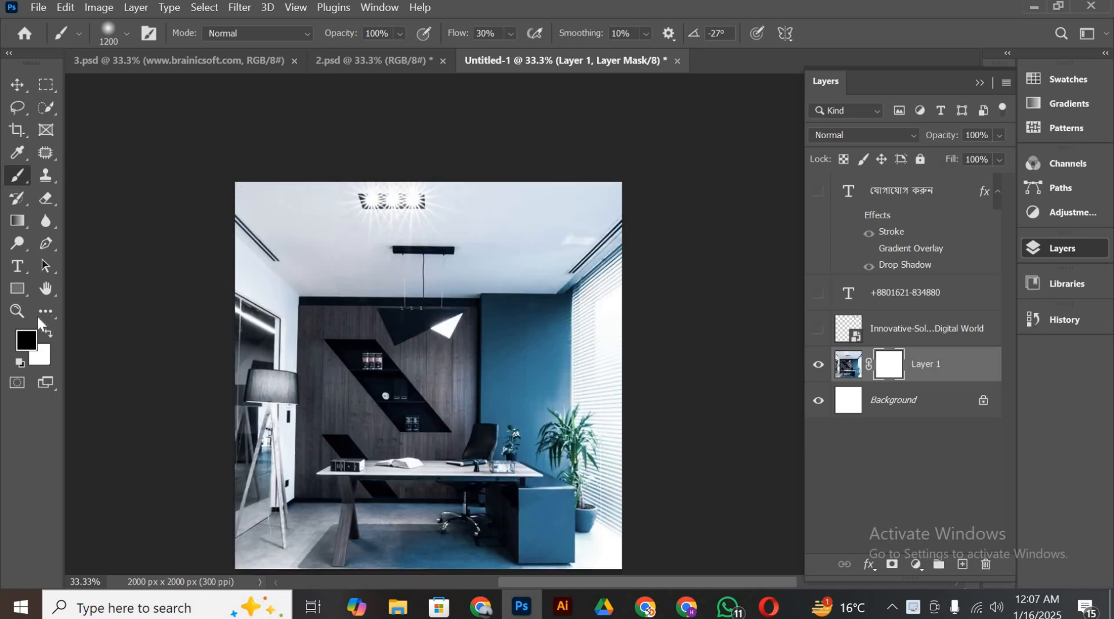
mouse_move(348, 174)
mouse_down()
mouse_move(546, 171)
mouse_move(279, 168)
mouse_up()
drag(354, 170, 523, 175)
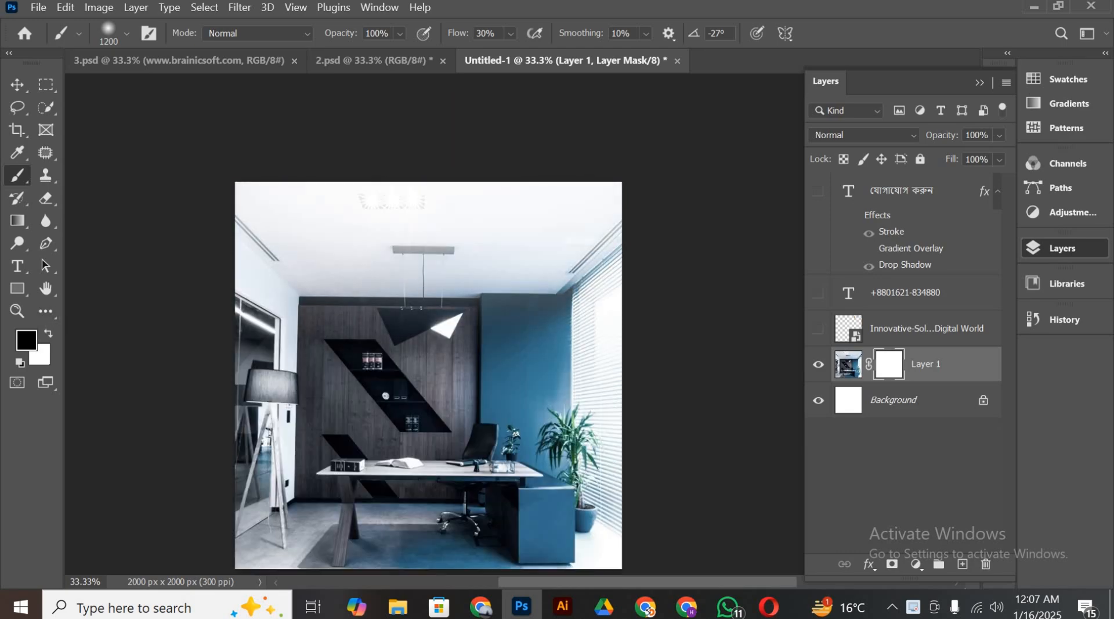
drag(302, 180, 534, 189)
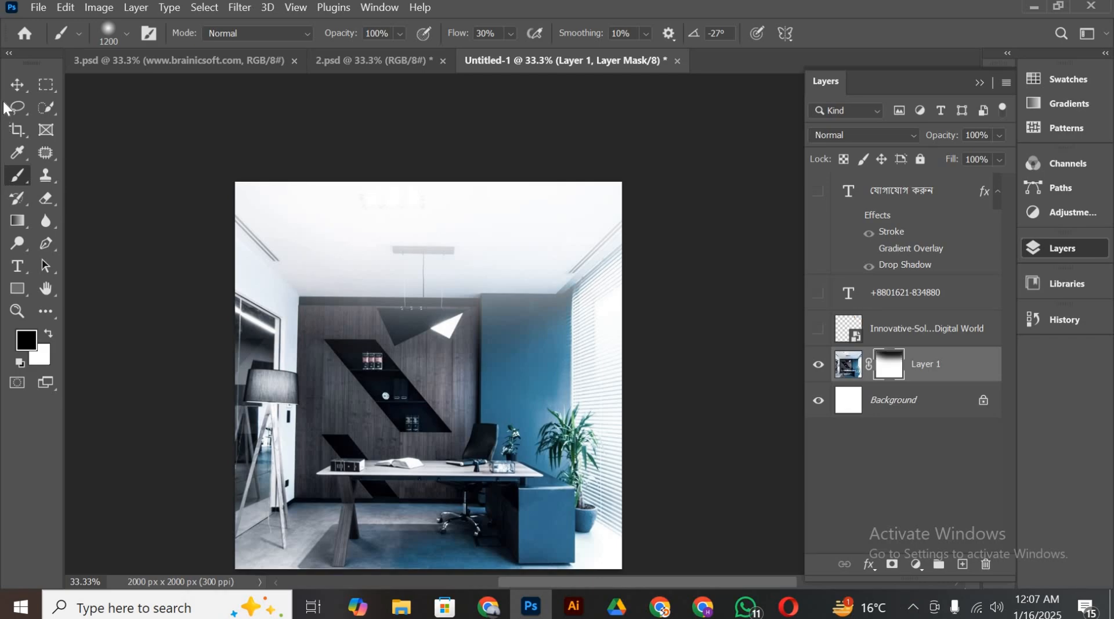
key(v)
scroll(443, 211, down, 2)
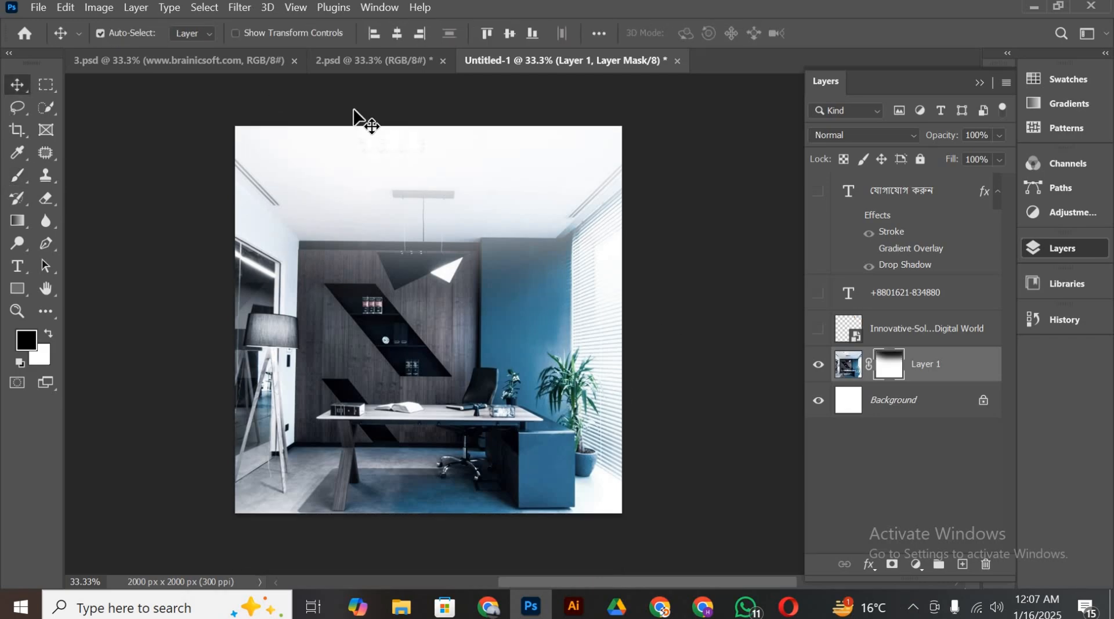
In 2.psd, hide Layer 2 and inspect the fill colour of the Color Fill 2 layer without changing it
mouse_move(347, 72)
mouse_down()
mouse_move(238, 71)
mouse_move(364, 62)
mouse_up()
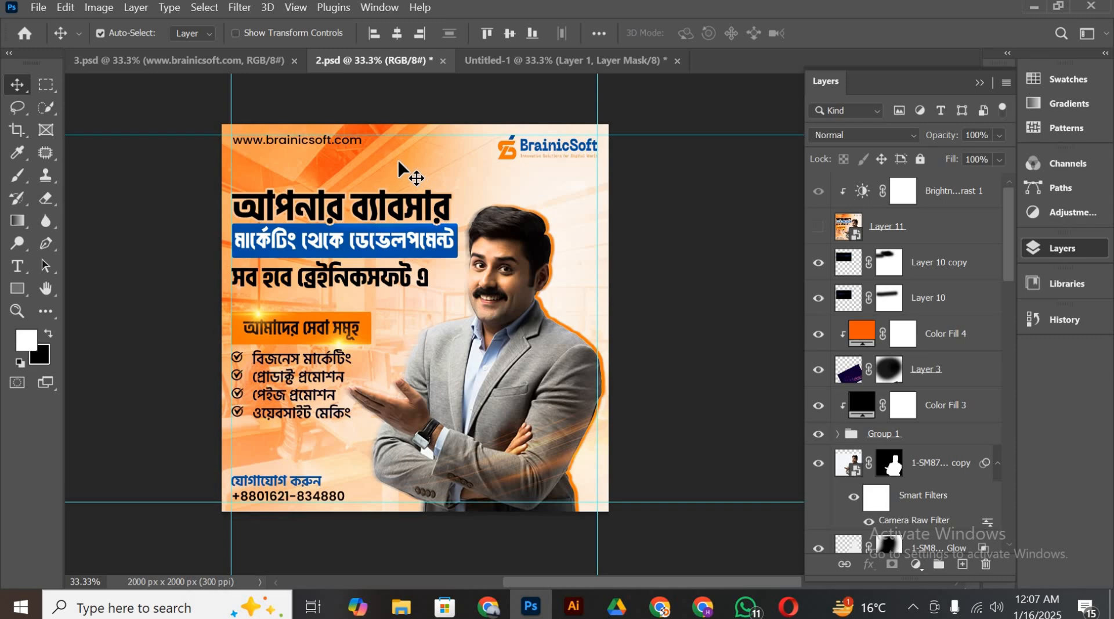
scroll(859, 446, down, 2)
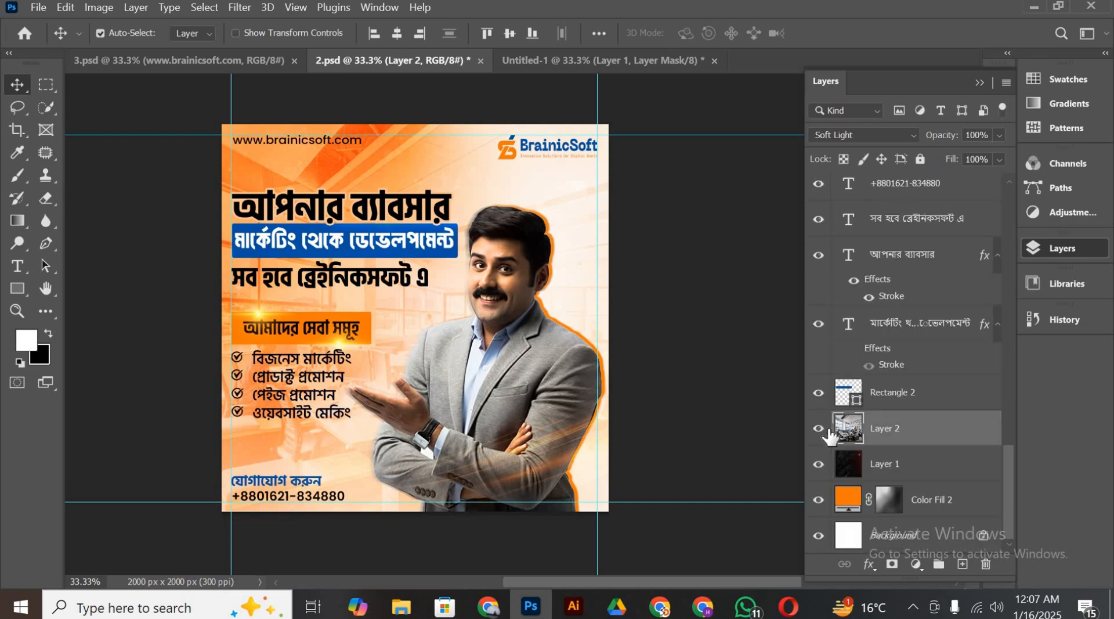
click(818, 429)
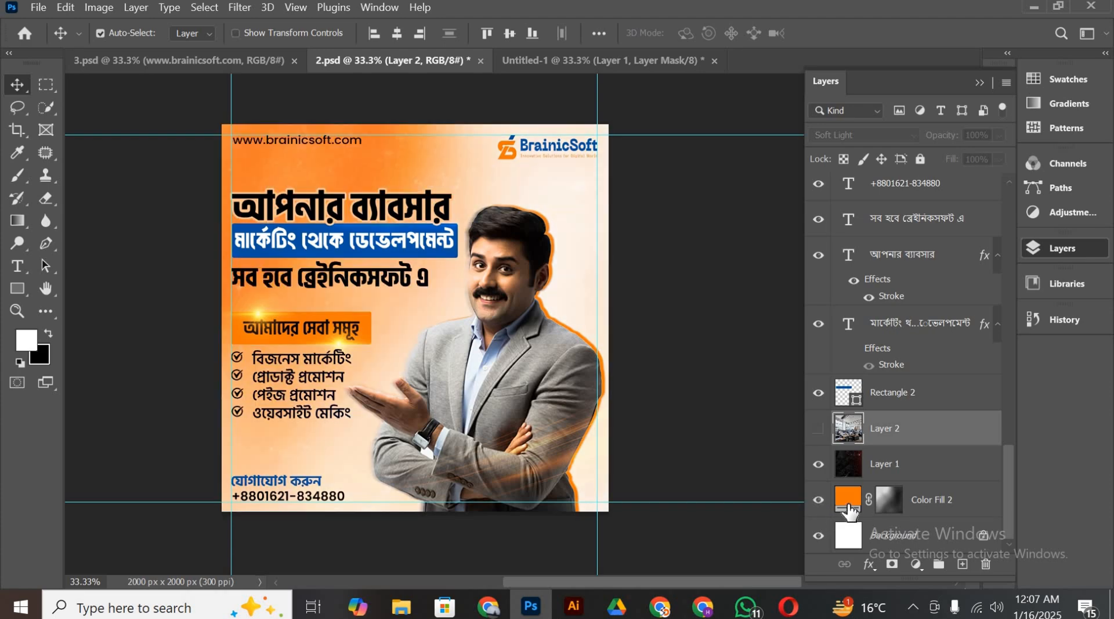
click(849, 501)
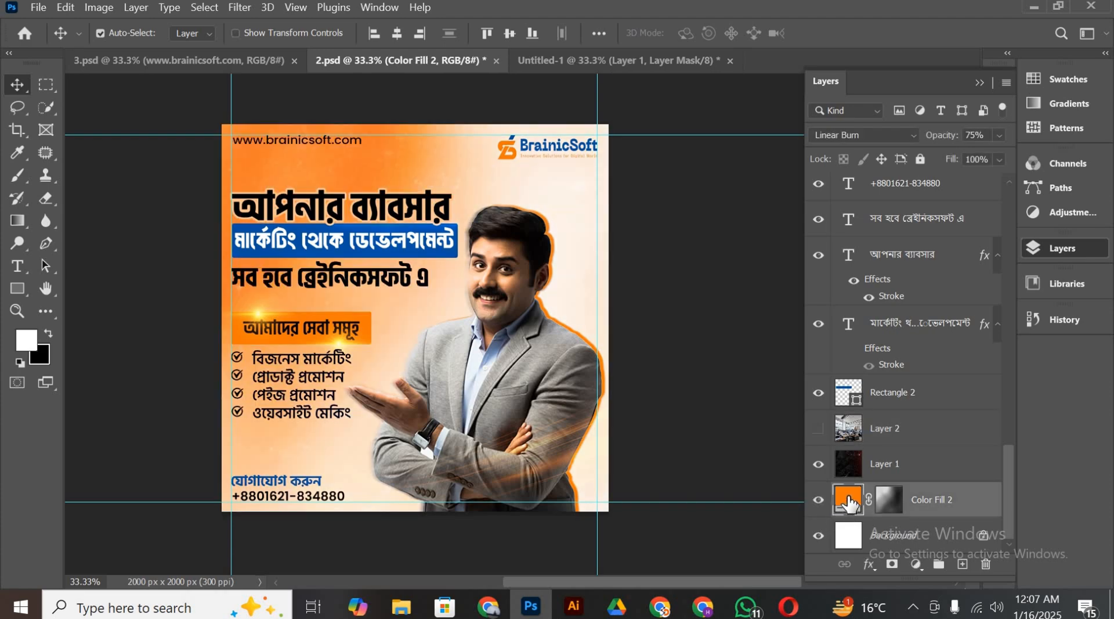
double_click(848, 496)
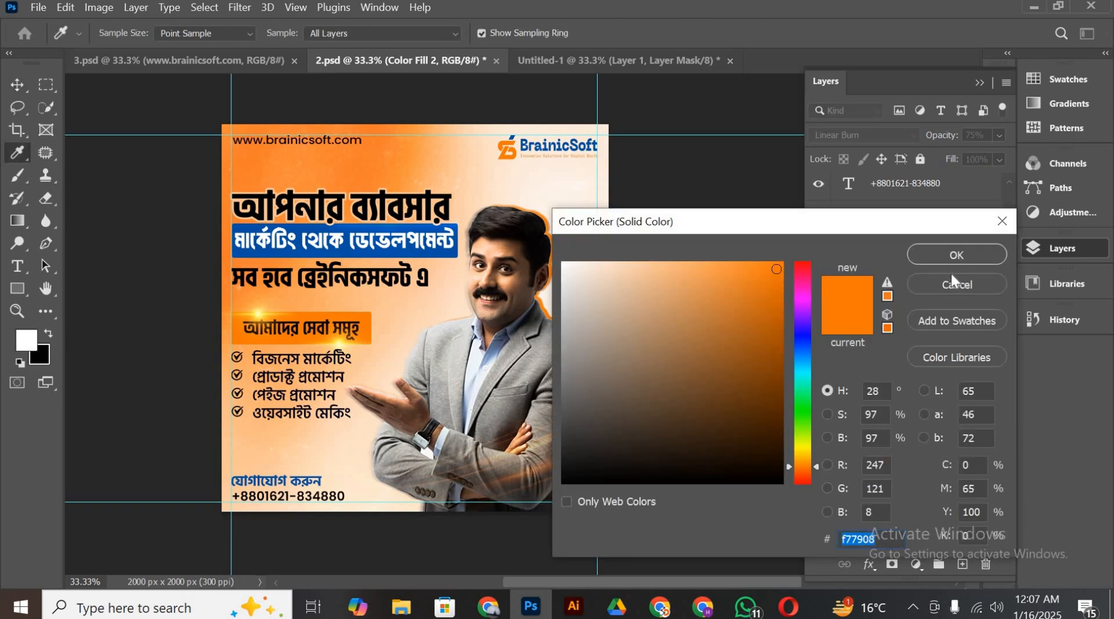
click(952, 277)
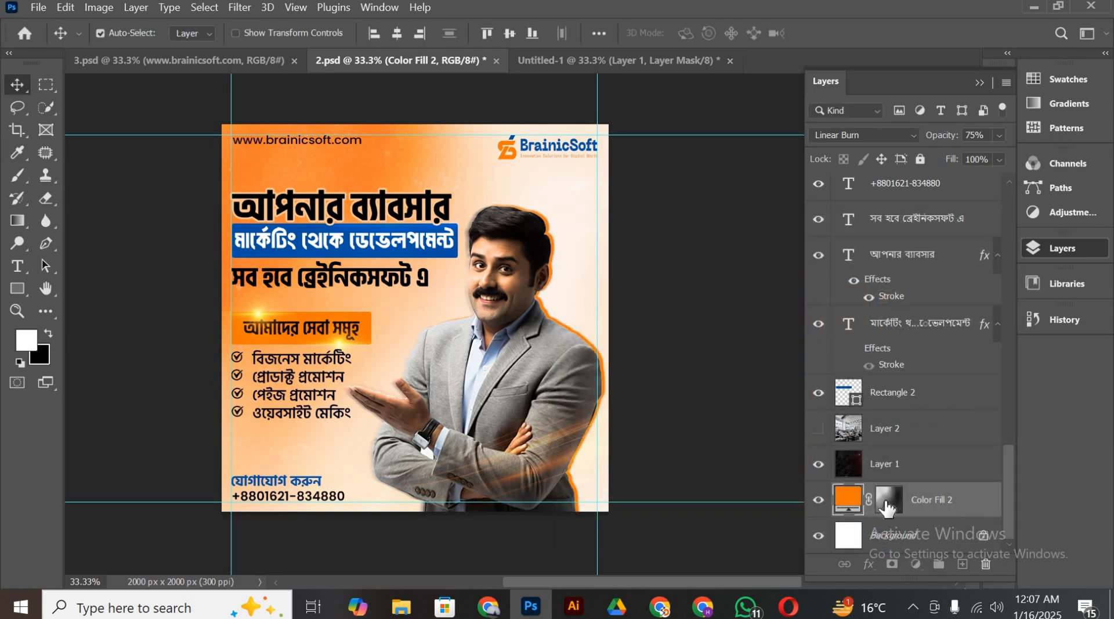
Copy the masked Color Fill 2 layer from 2.psd into Untitled-1 beneath Layer 1 and align it to cover the whole canvas
drag(886, 506, 509, 244)
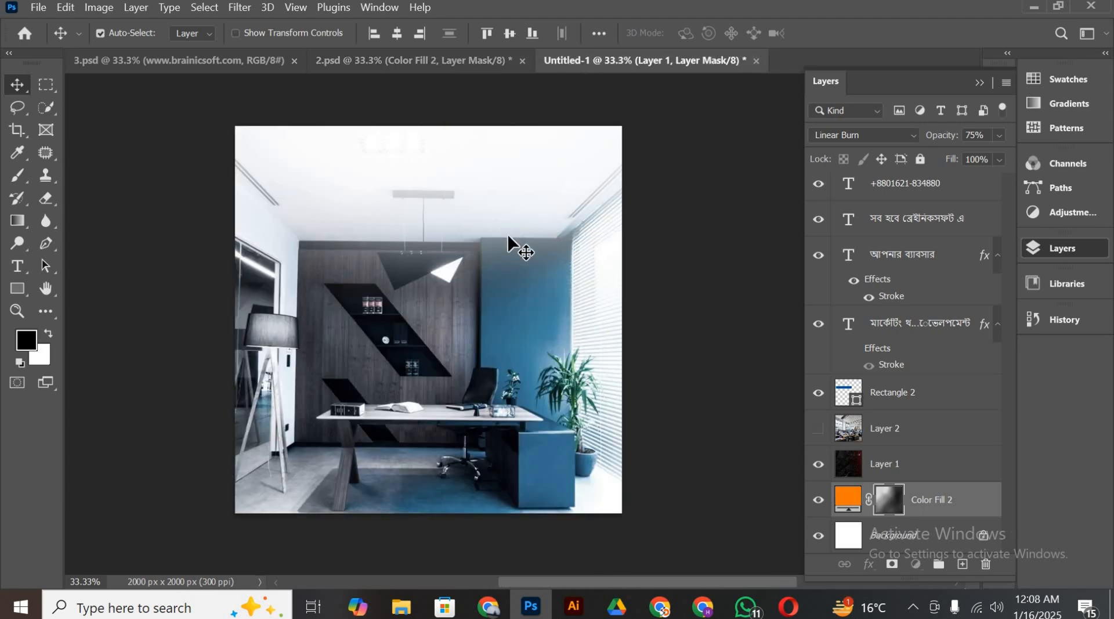
drag(965, 378, 945, 422)
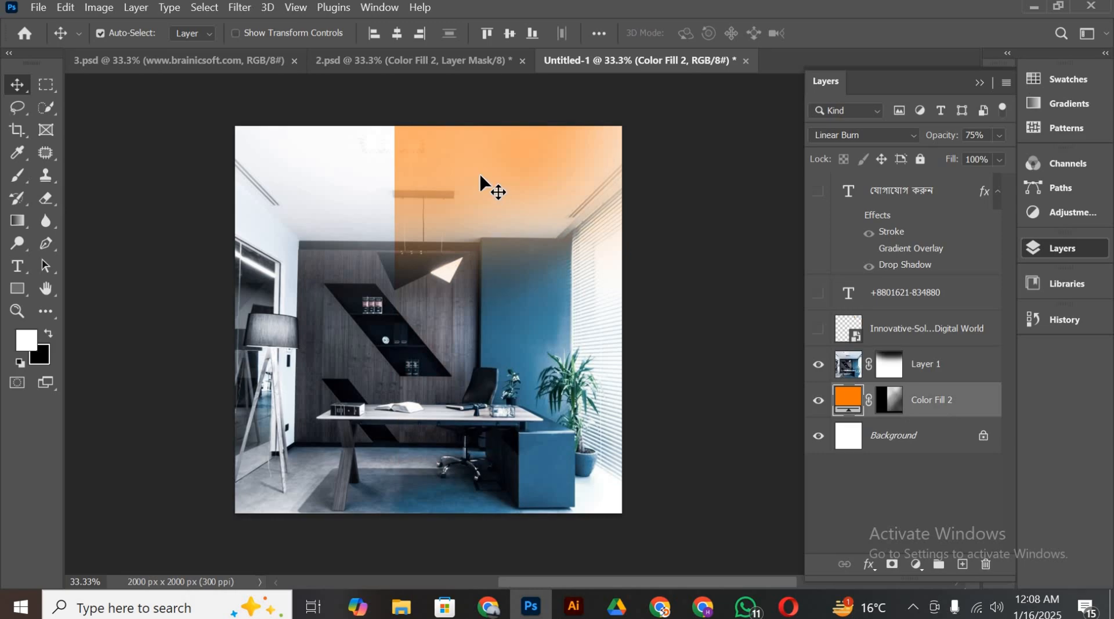
key(ctrl+t)
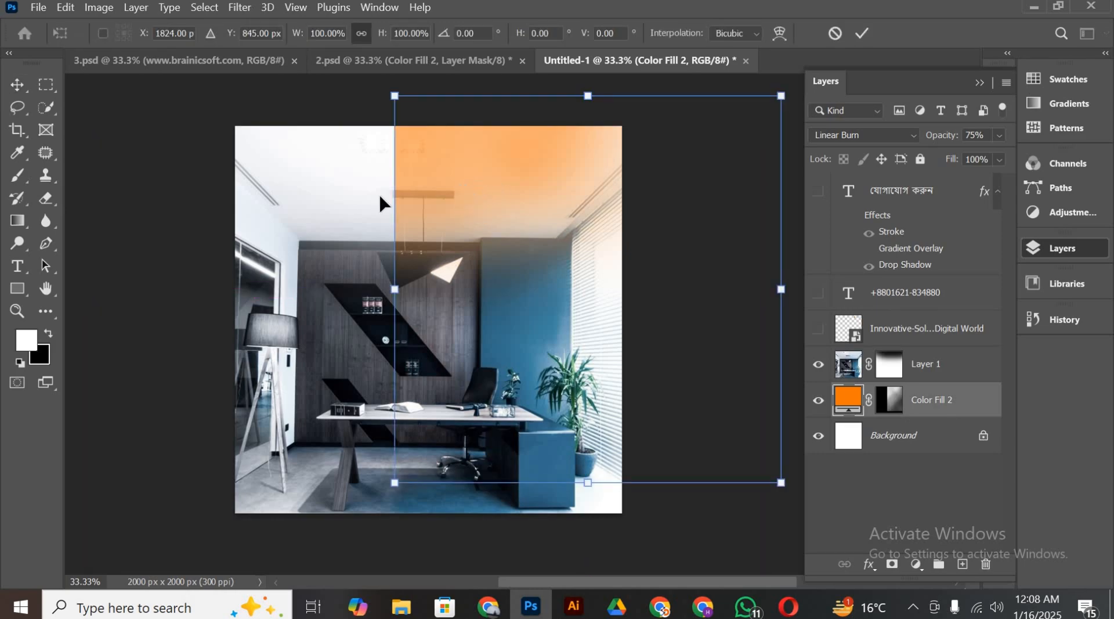
drag(380, 199, 310, 210)
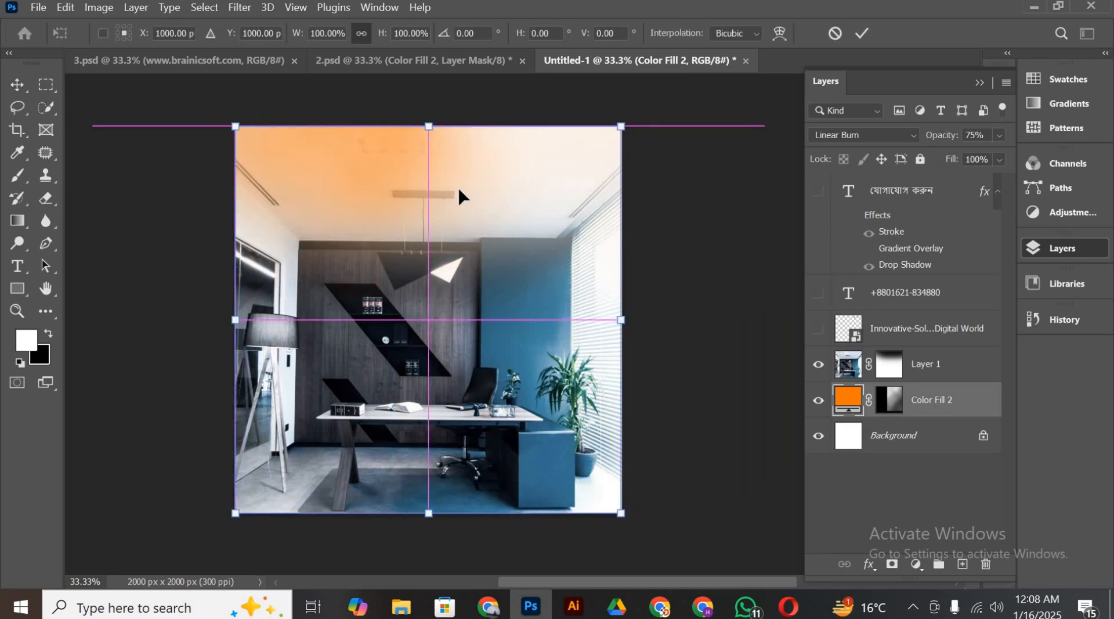
click(862, 33)
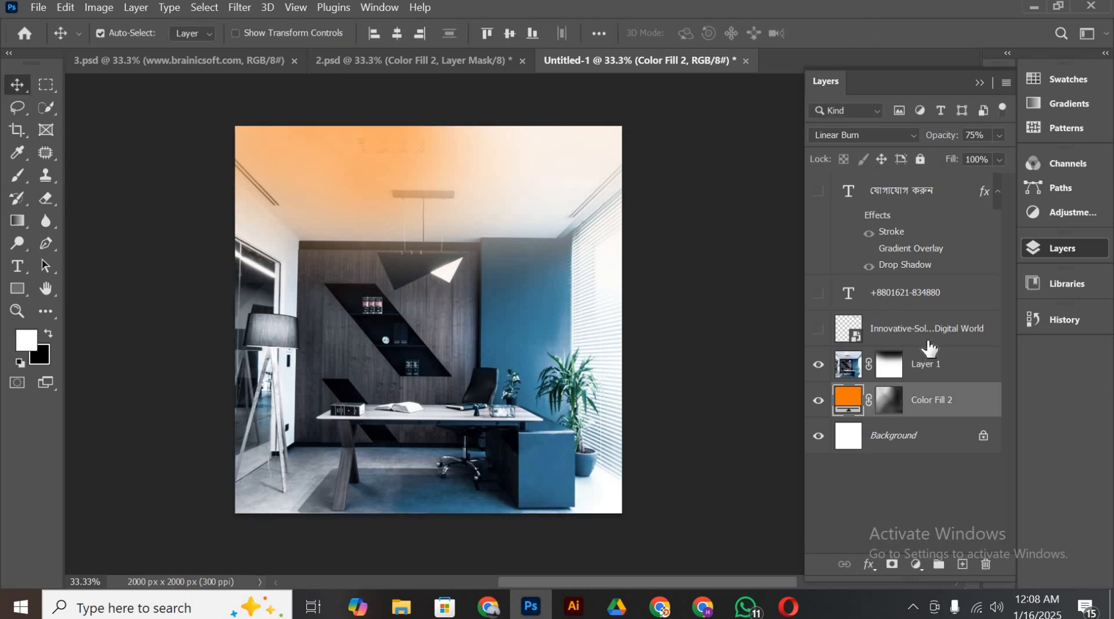
Try the Screen blending mode on Layer 1
click(928, 367)
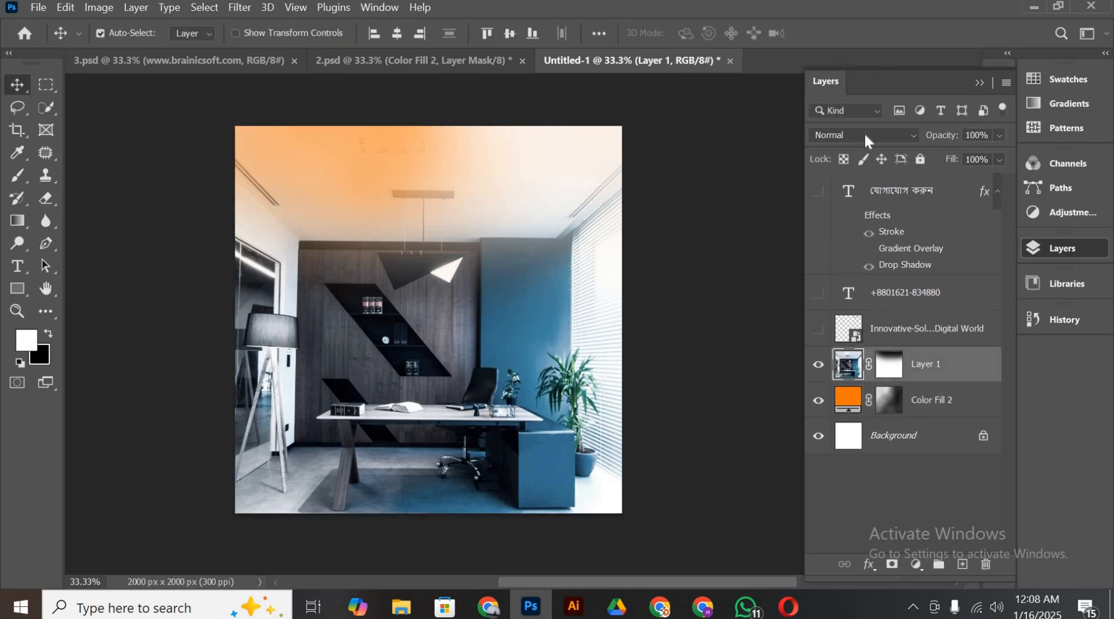
click(865, 134)
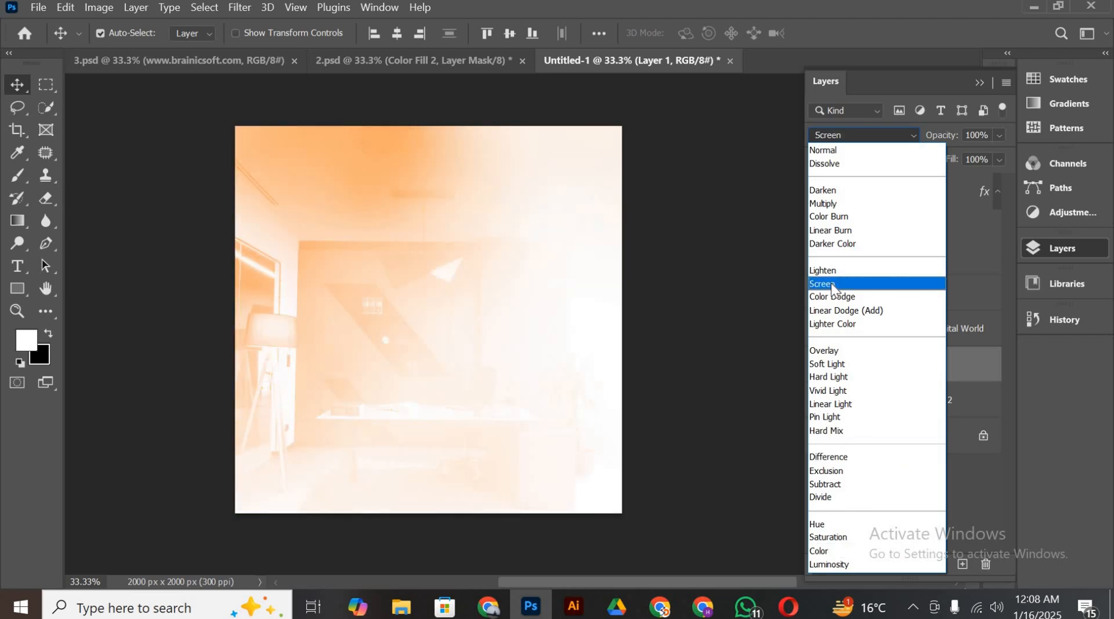
click(827, 283)
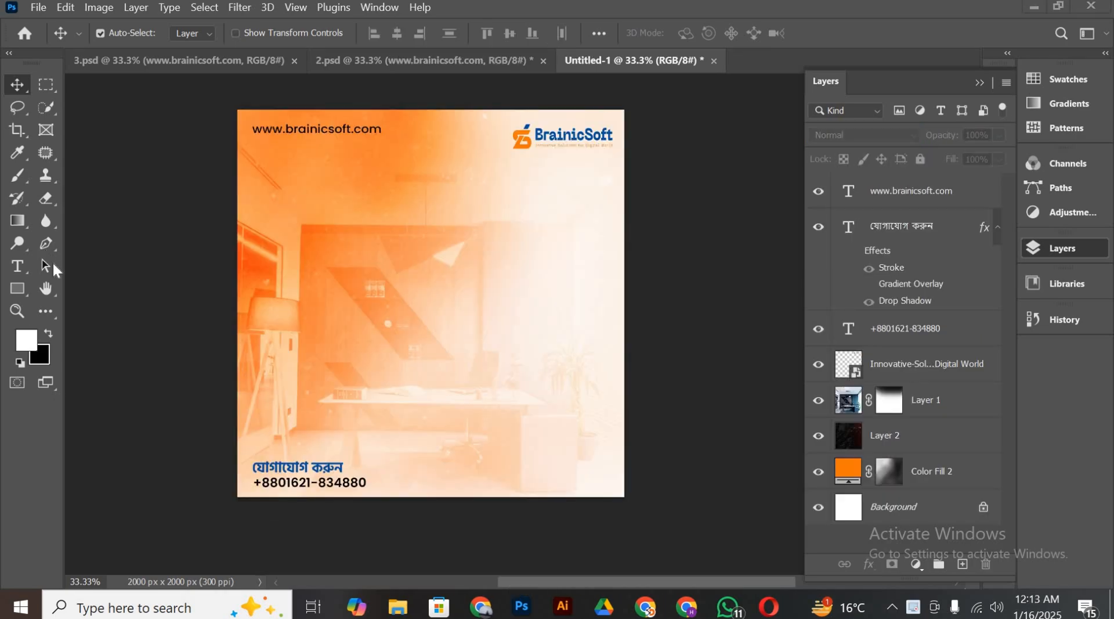
drag(364, 313, 375, 316)
key(ctrl+z)
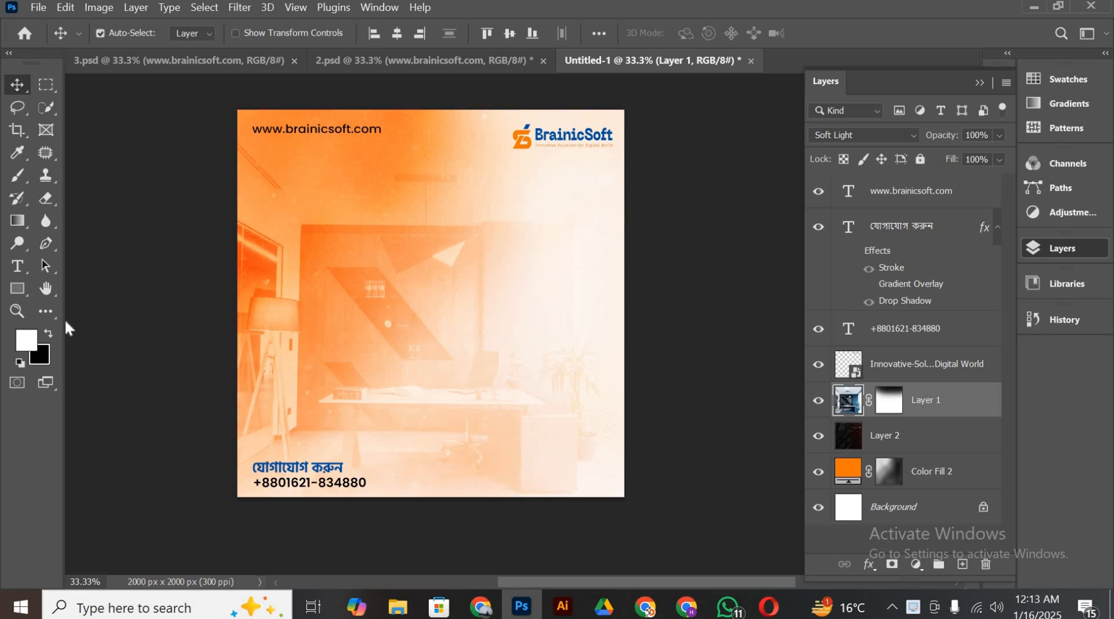
click(45, 288)
drag(468, 273, 498, 282)
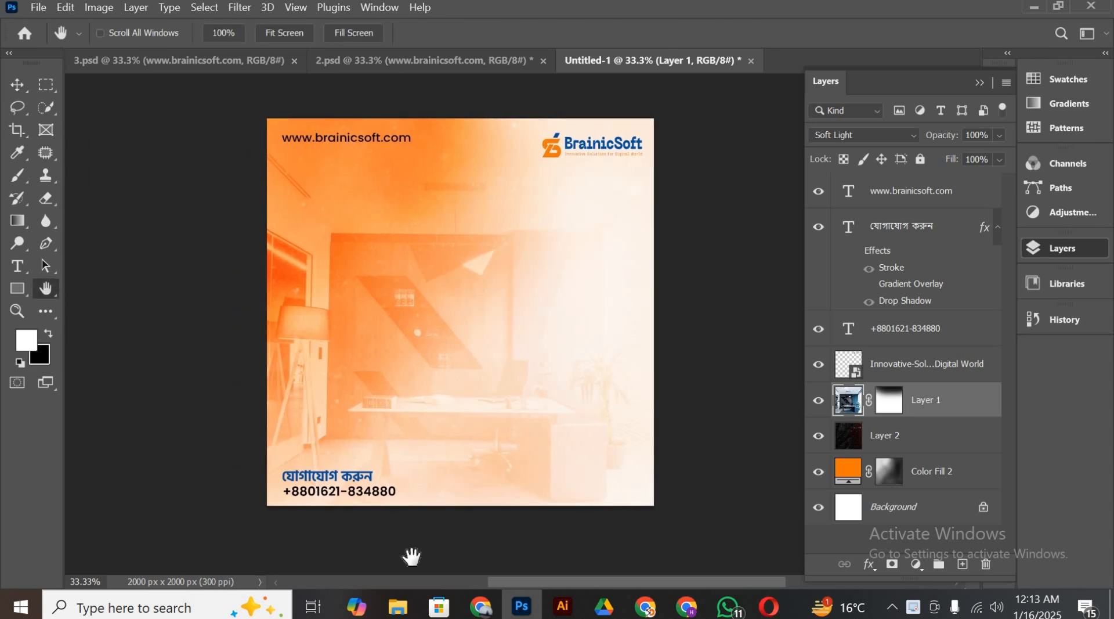
Switch to Chrome, search Imagesbazaar for "men with phone" and browse the resulting photos
click(480, 607)
scroll(482, 509, down, 10)
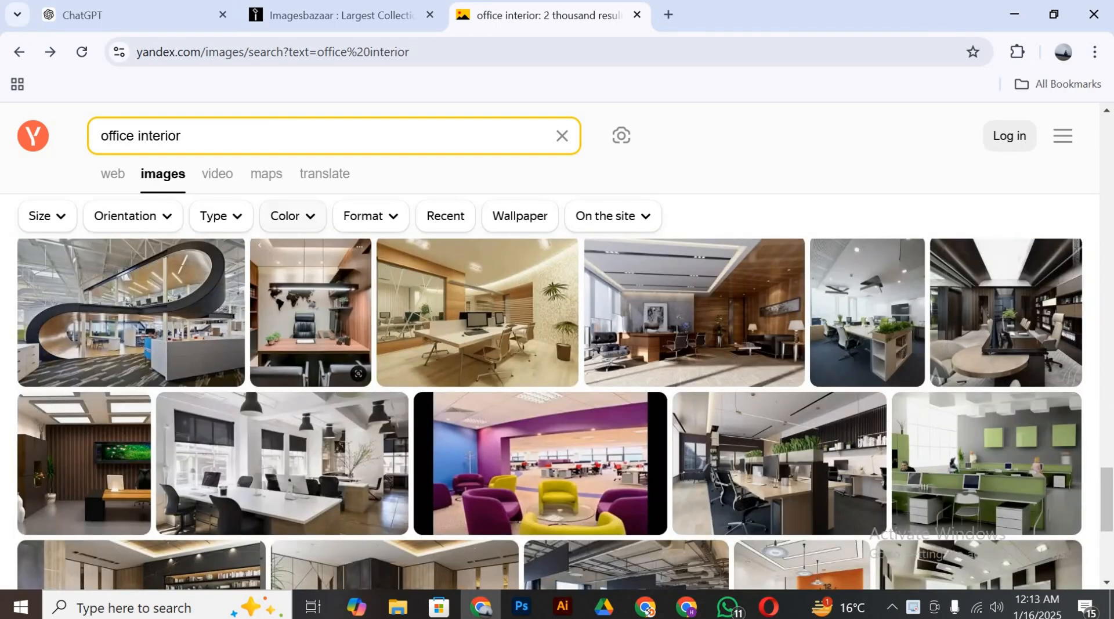
click(331, 15)
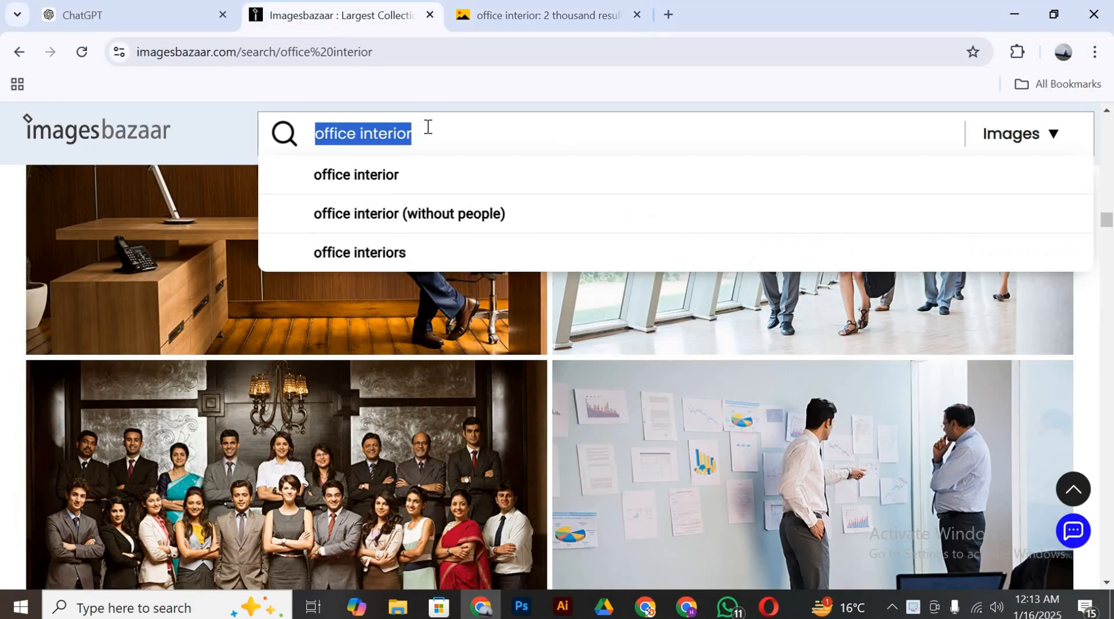
text(men)
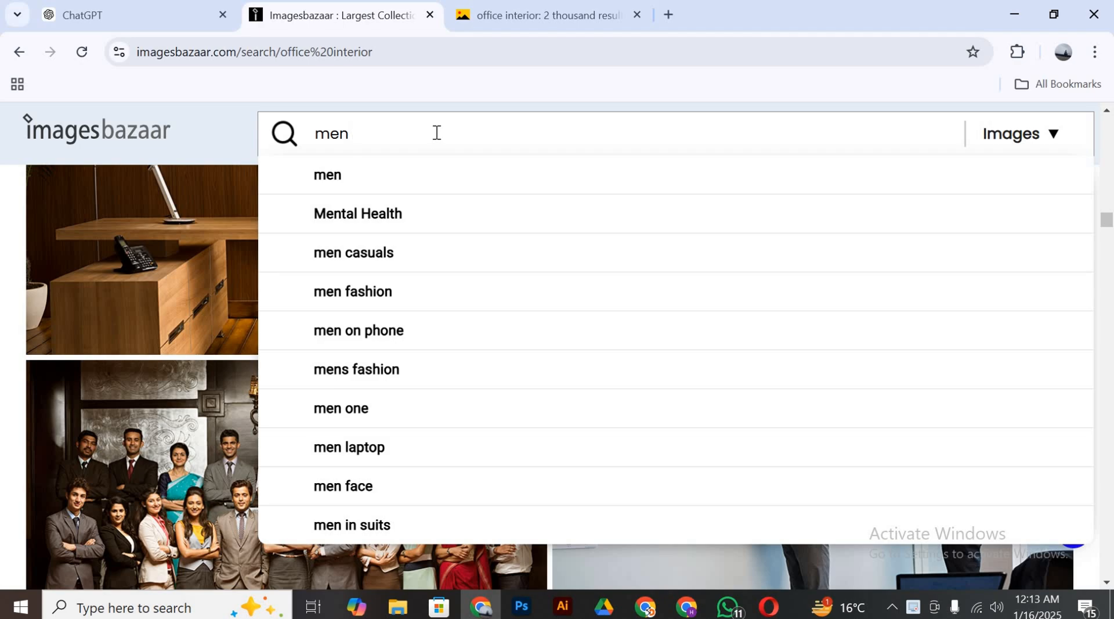
text( with)
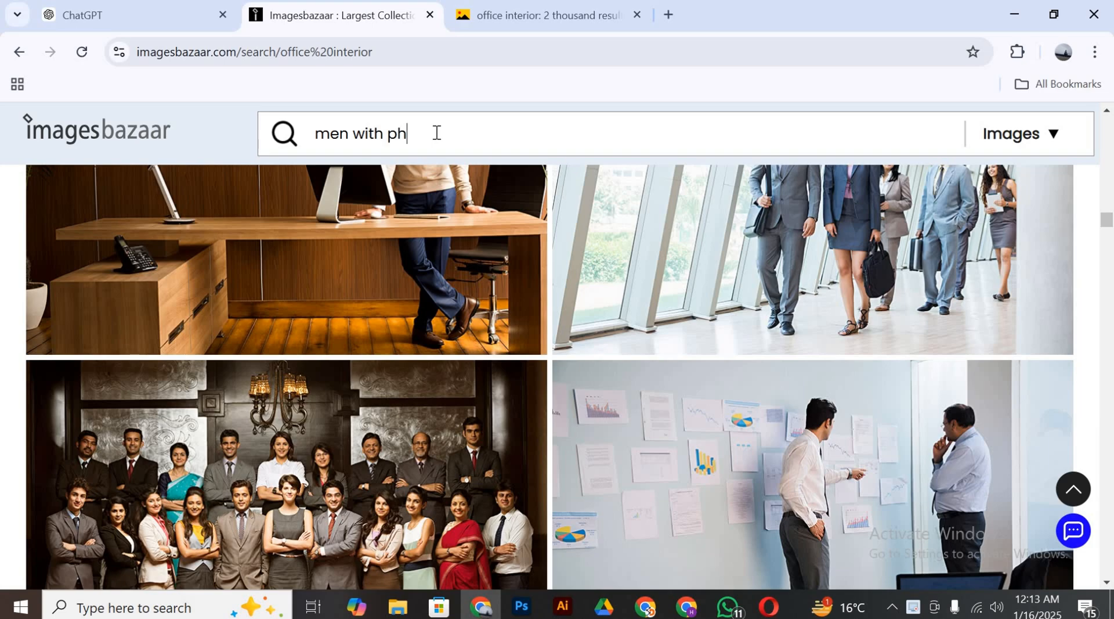
text(phone)
key(Return)
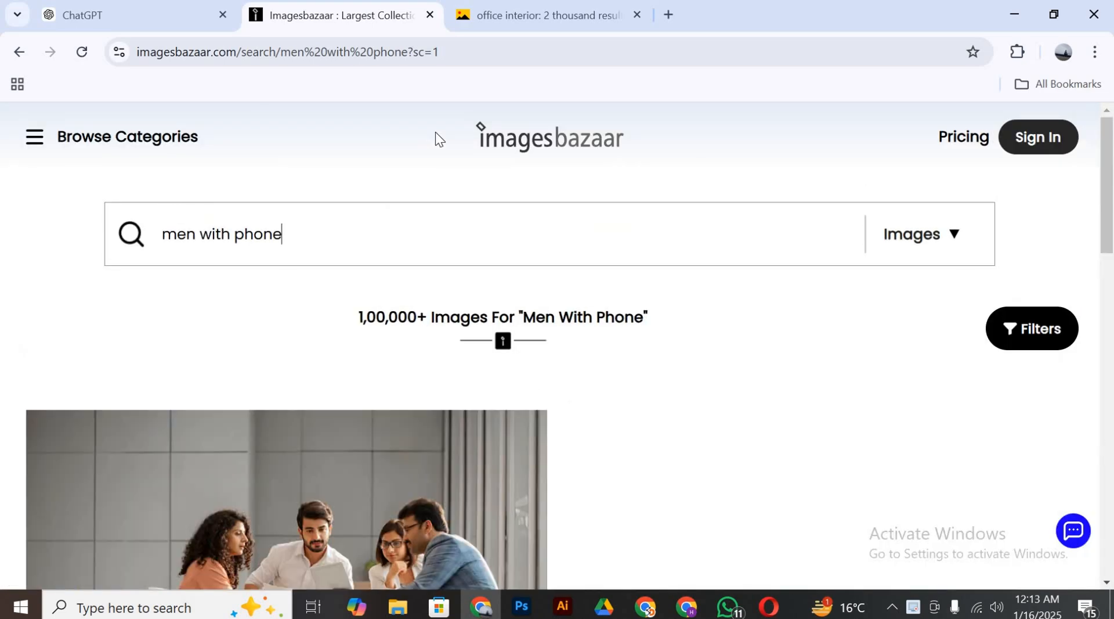
scroll(514, 273, down, 6)
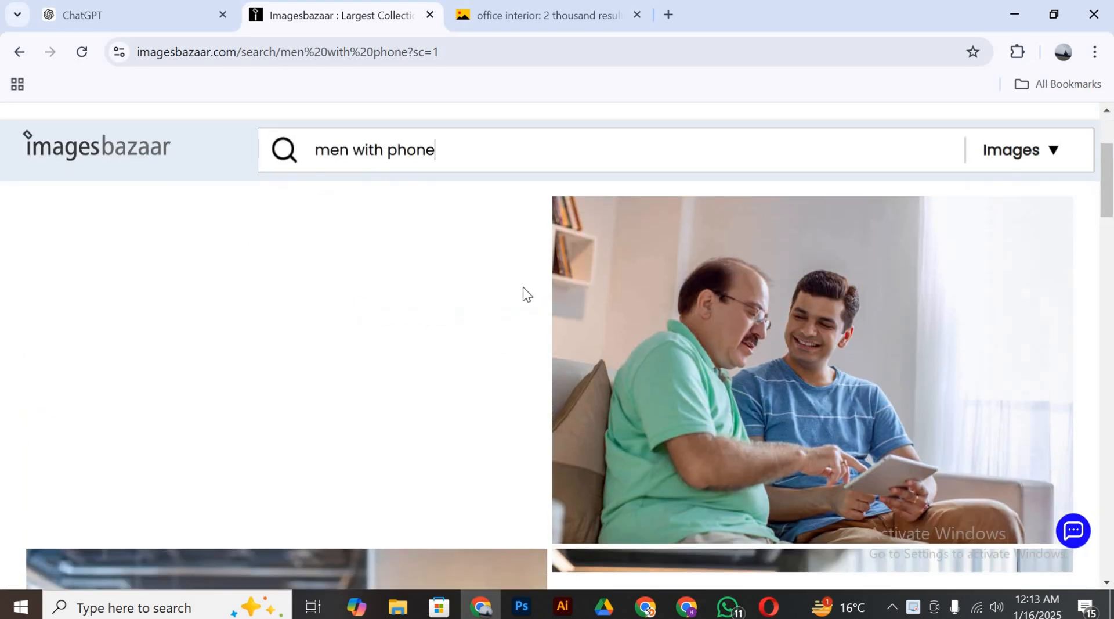
Find and copy the results photo of the smiling man in a blue shirt holding up a blank phone beside a truck
scroll(524, 302, down, 2)
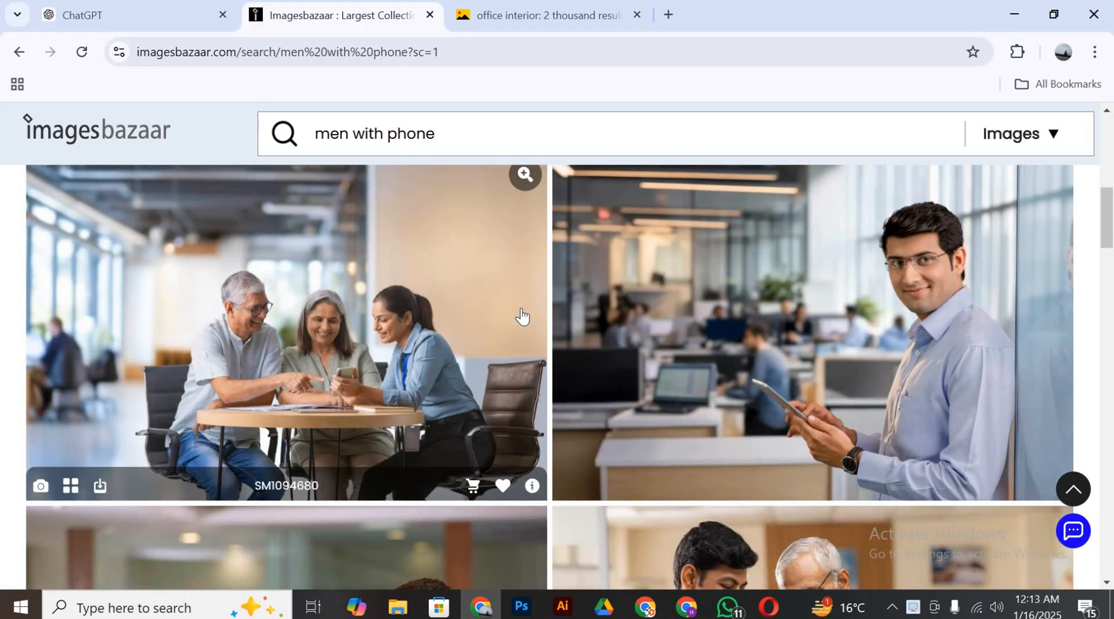
scroll(529, 322, down, 10)
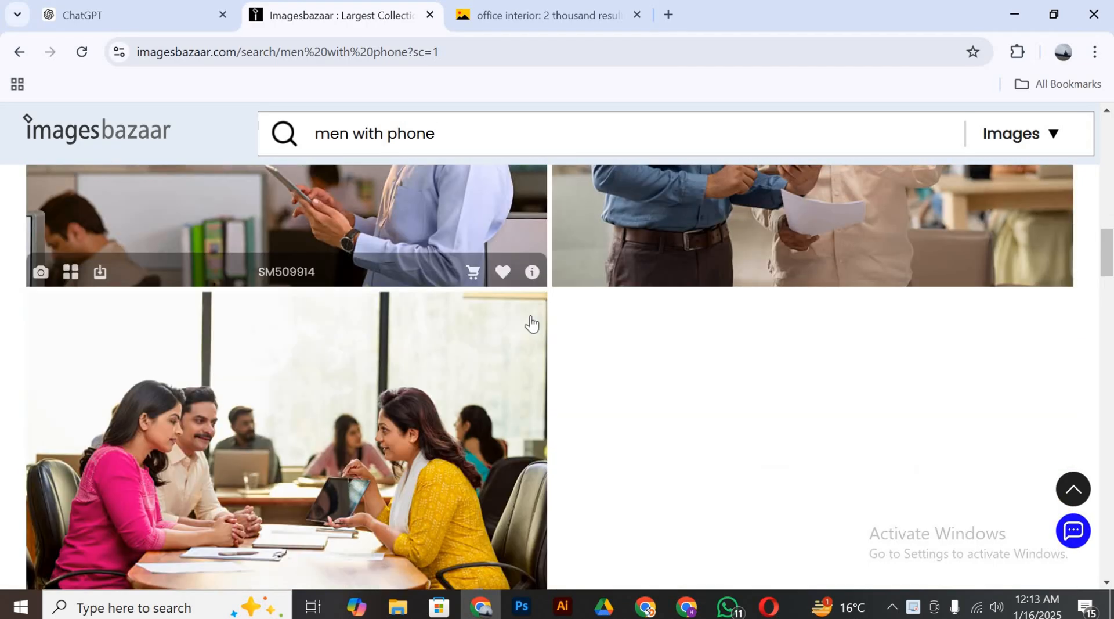
scroll(533, 323, down, 13)
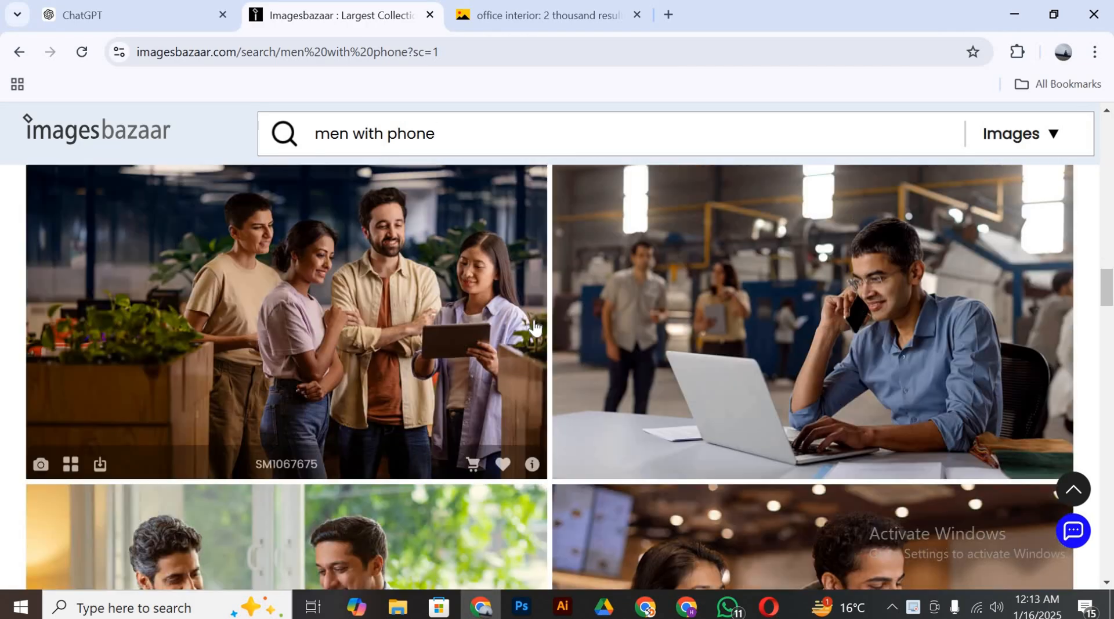
scroll(534, 325, down, 8)
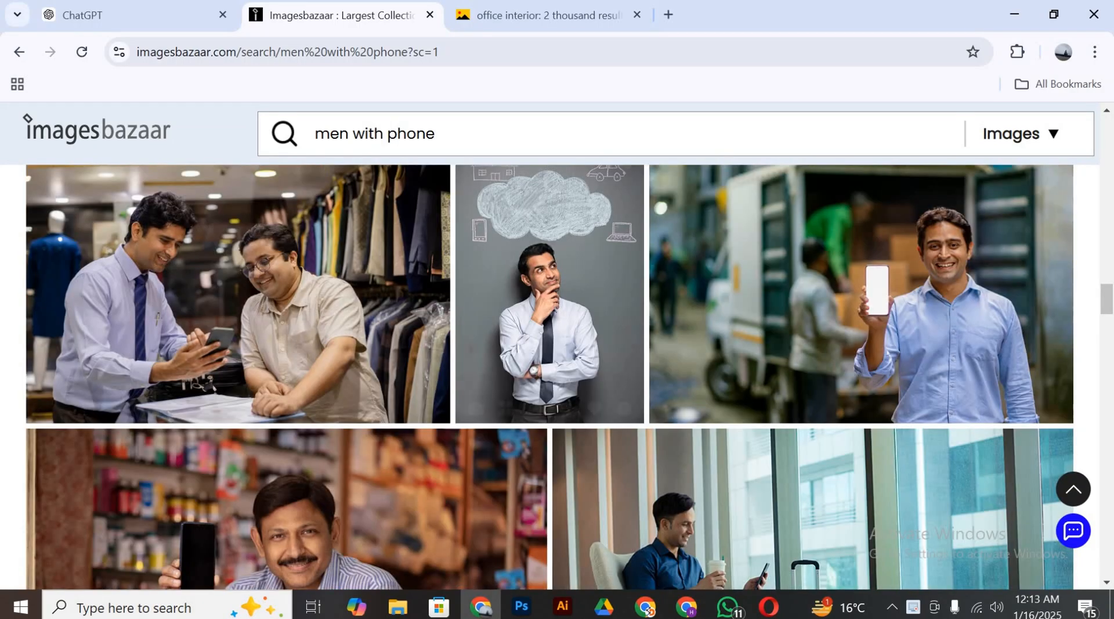
click(955, 238)
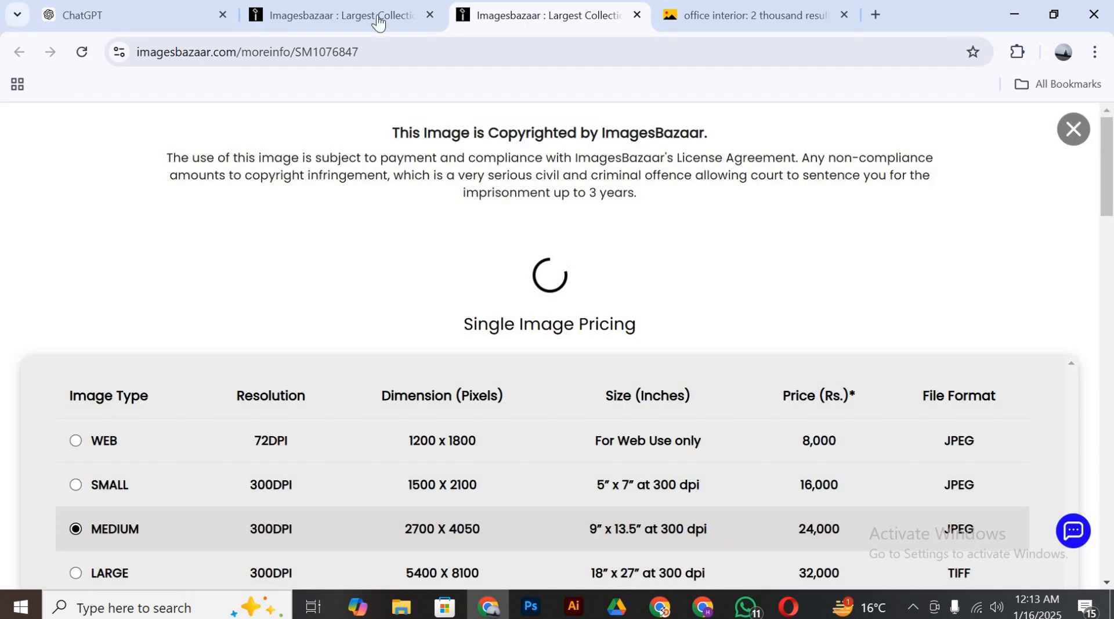
click(371, 16)
scroll(689, 323, down, 2)
right_click(753, 252)
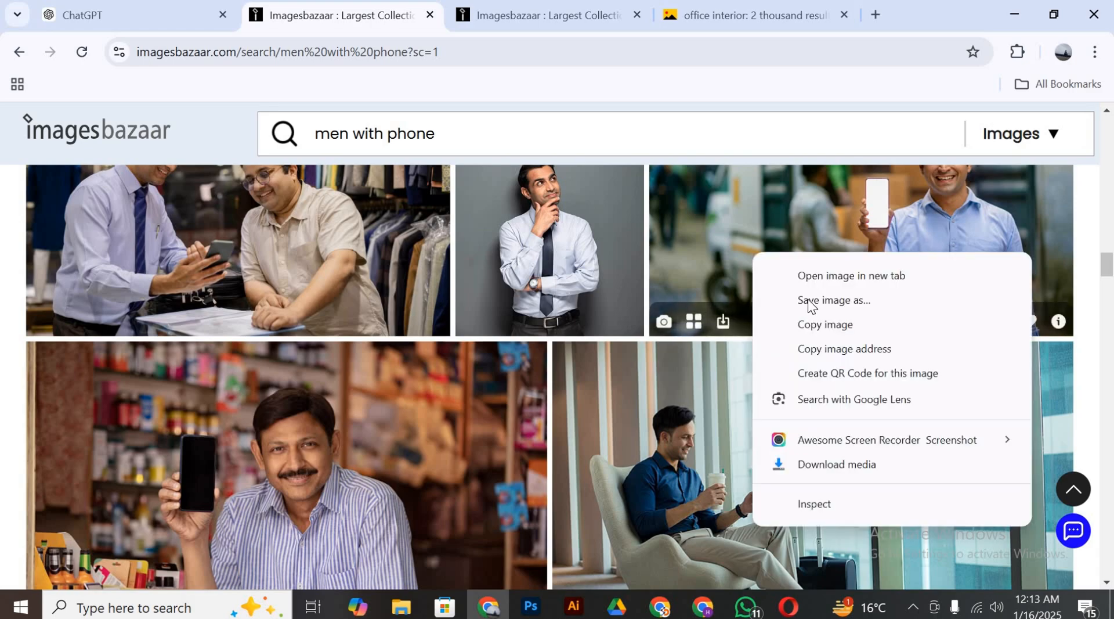
click(813, 322)
Browse further through the "men with phone" results to examine alternative photos of men using phones
scroll(778, 327, down, 3)
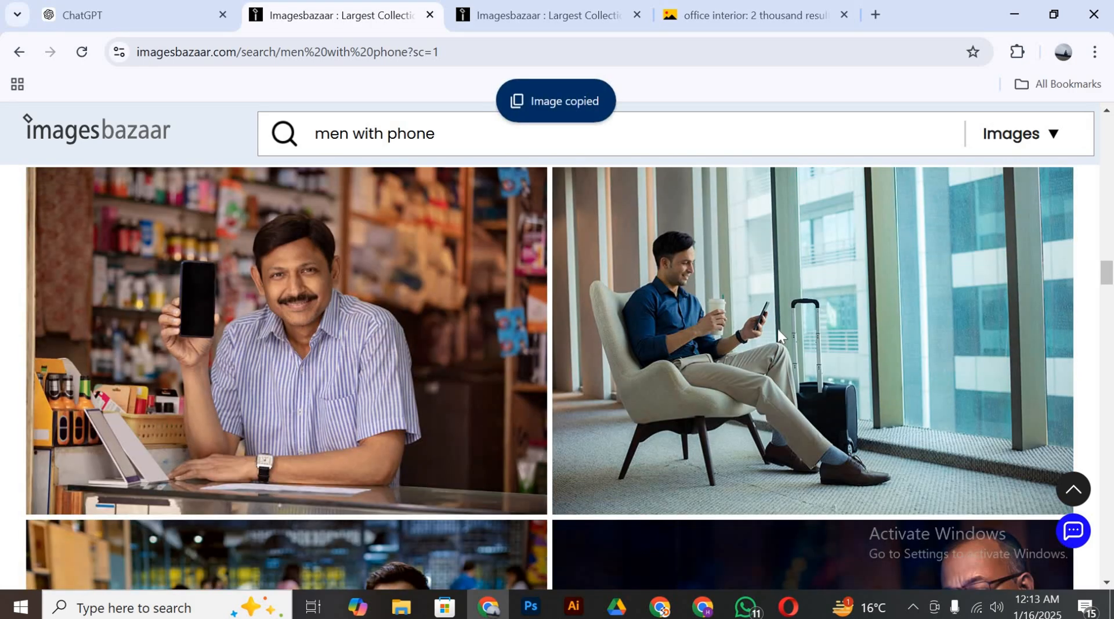
scroll(303, 366, down, 6)
scroll(399, 368, down, 3)
scroll(399, 365, up, 3)
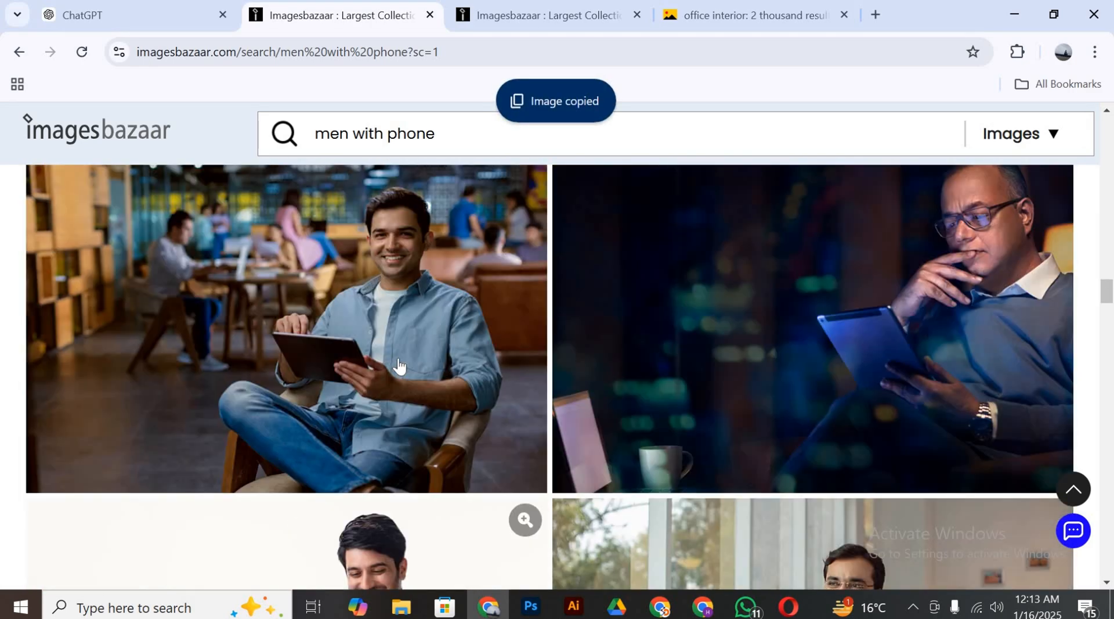
scroll(400, 366, down, 7)
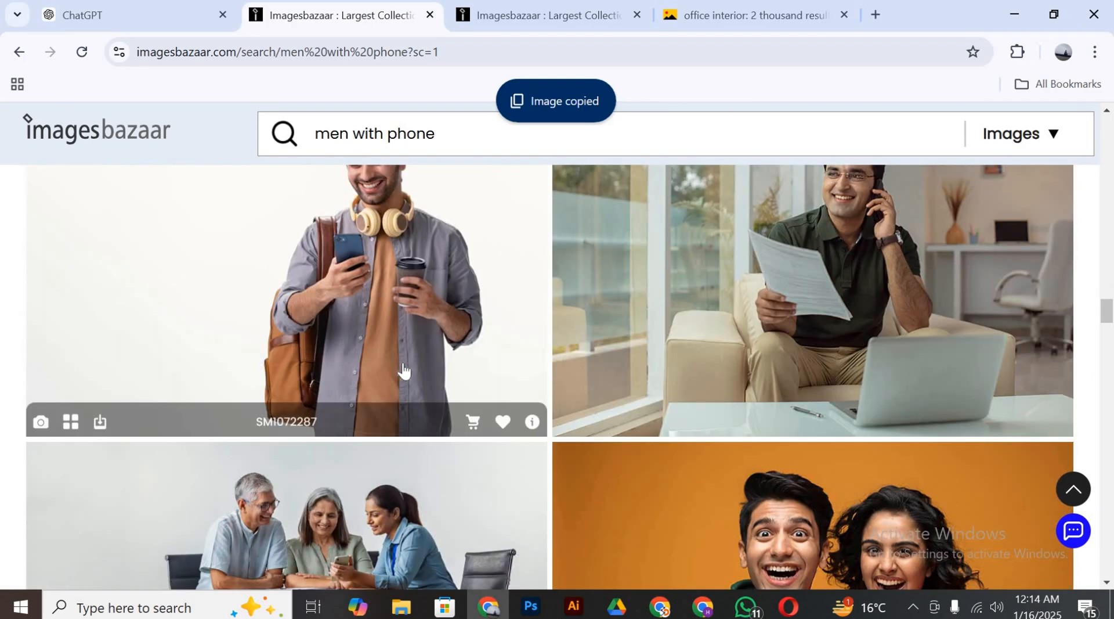
scroll(403, 370, down, 3)
scroll(416, 365, up, 4)
scroll(416, 365, down, 4)
scroll(569, 425, down, 6)
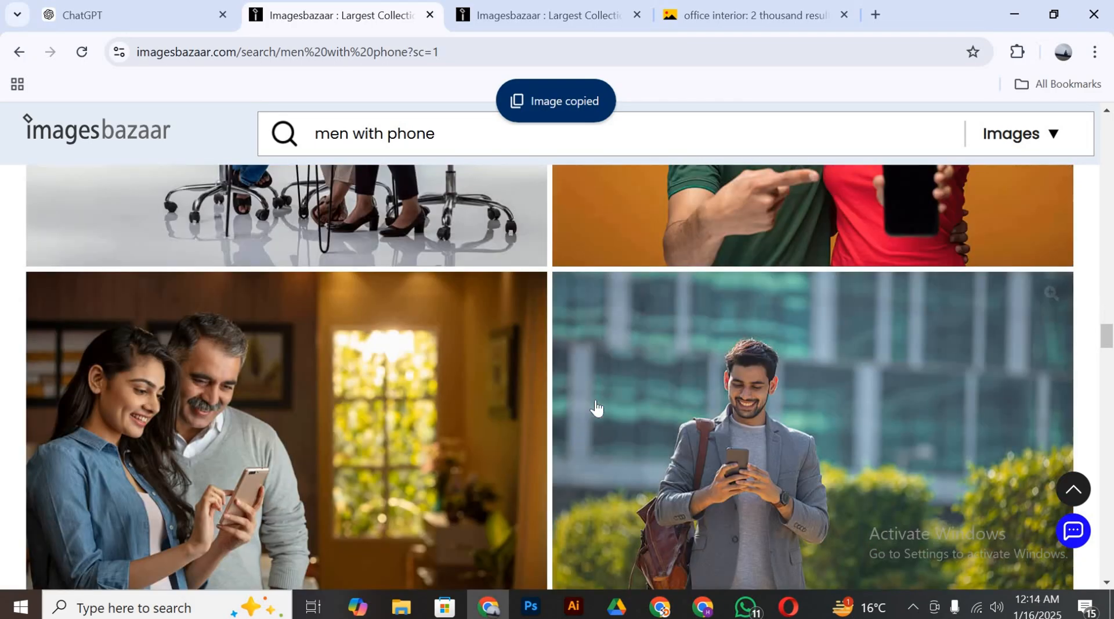
scroll(595, 409, up, 4)
scroll(594, 410, down, 7)
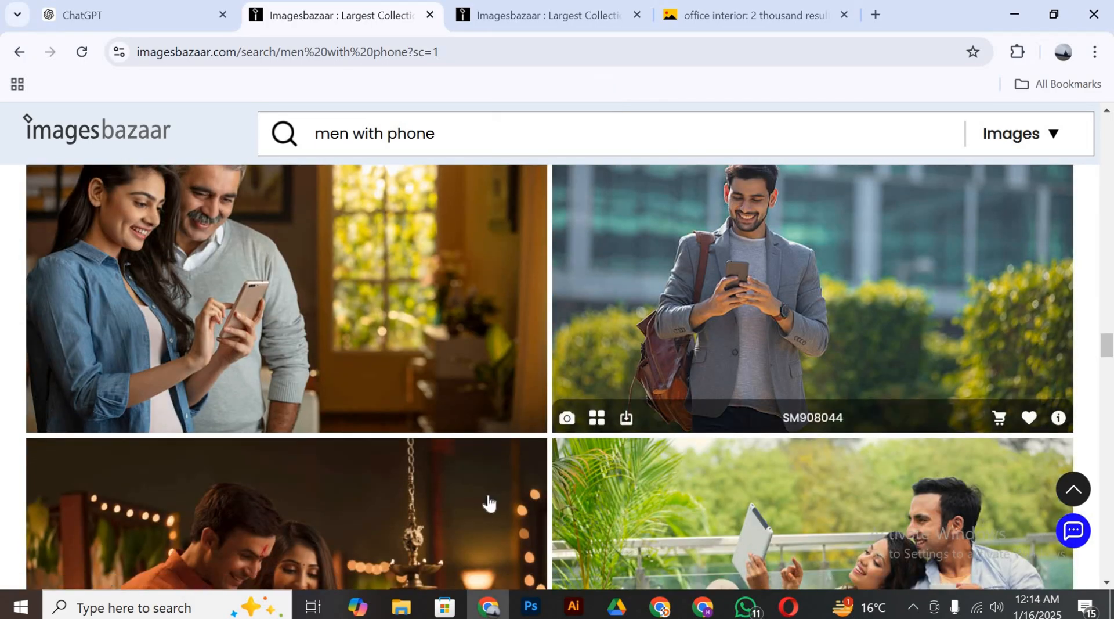
scroll(493, 522, down, 3)
Switch to Photoshop, paste the photo above Layer 1 in Untitled-1, and enlarge it to about 326% with the man reaching the canvas's lower edge
click(530, 606)
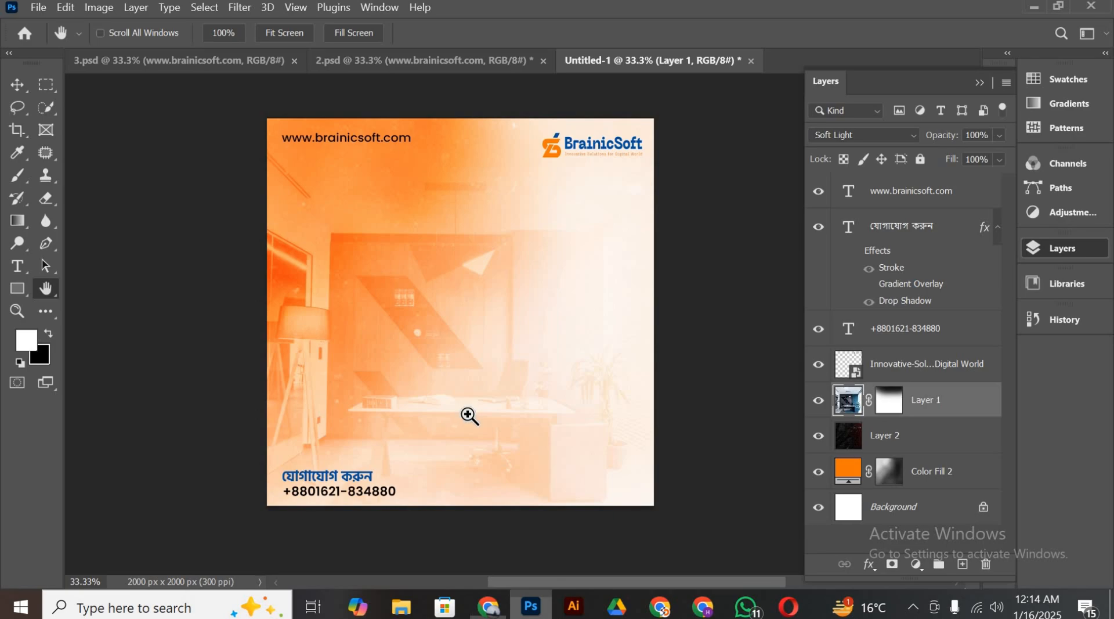
key(ctrl+v)
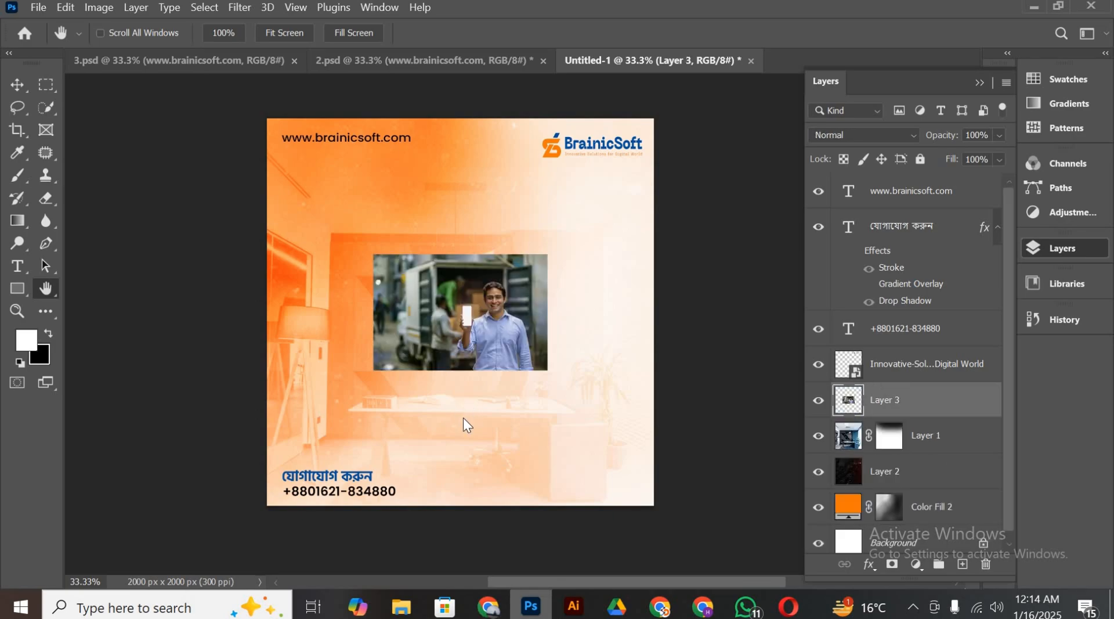
key(ctrl+t)
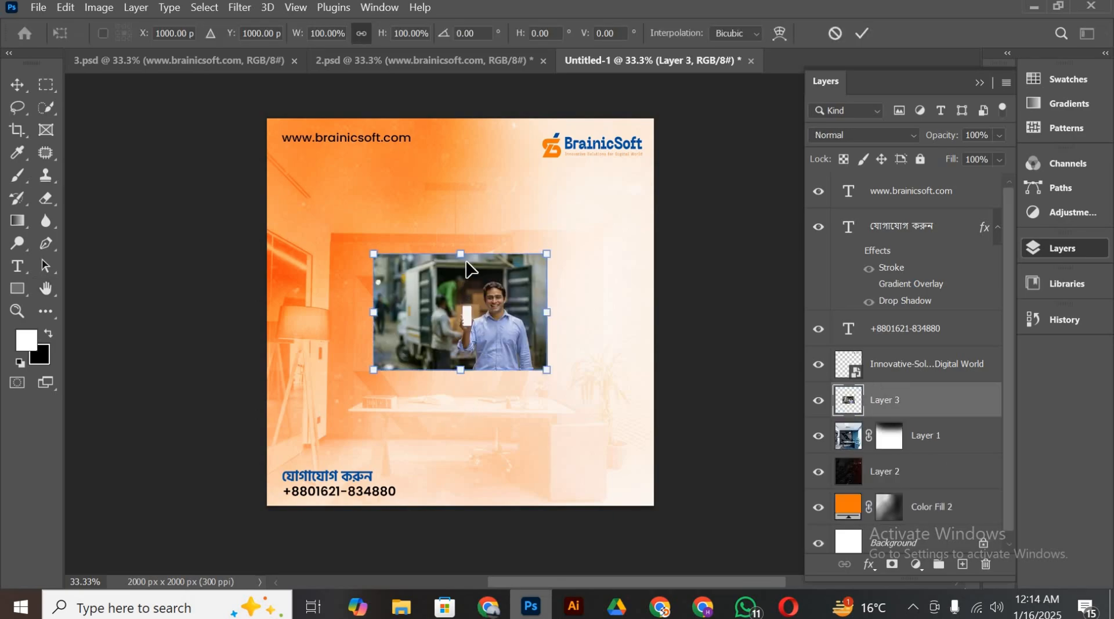
drag(464, 257, 462, 102)
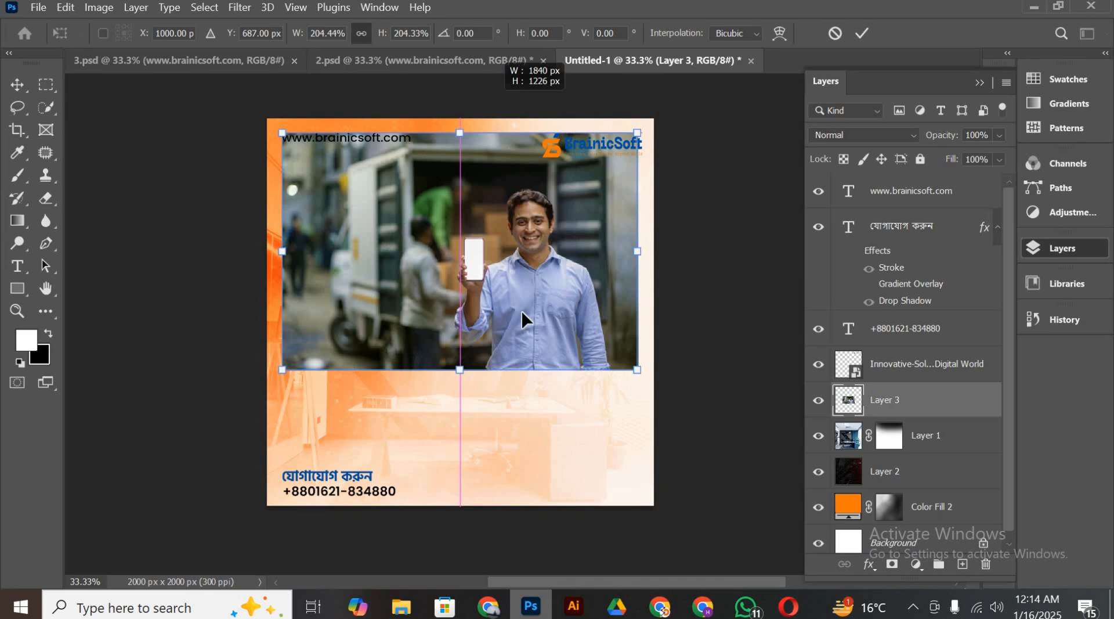
drag(463, 372, 462, 453)
drag(537, 380, 496, 454)
drag(420, 152, 420, 125)
drag(539, 349, 546, 349)
click(865, 35)
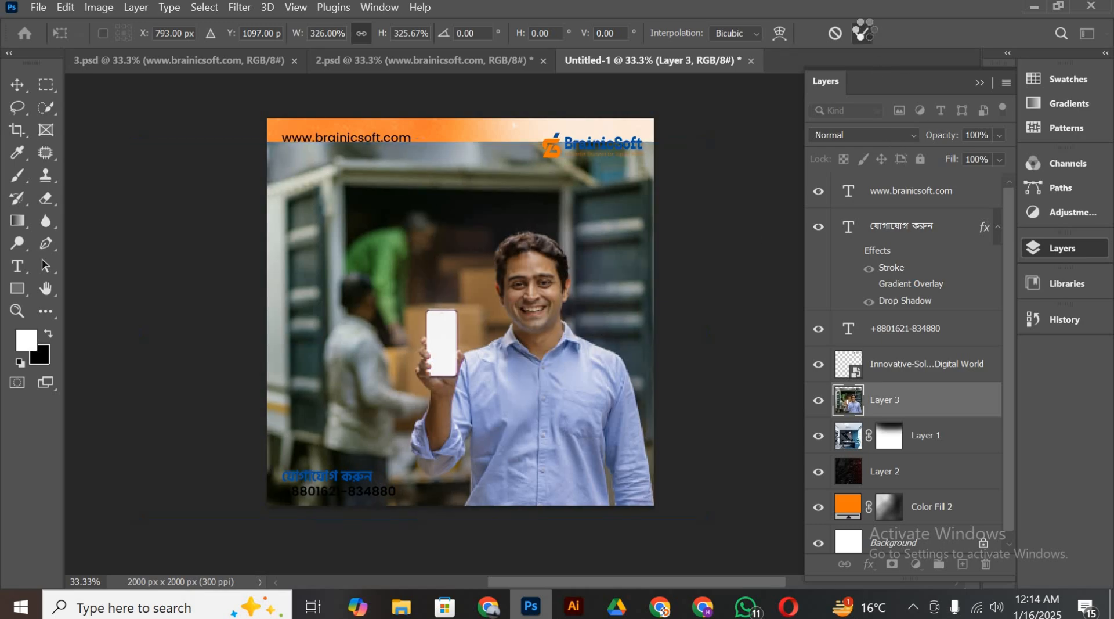
key(h)
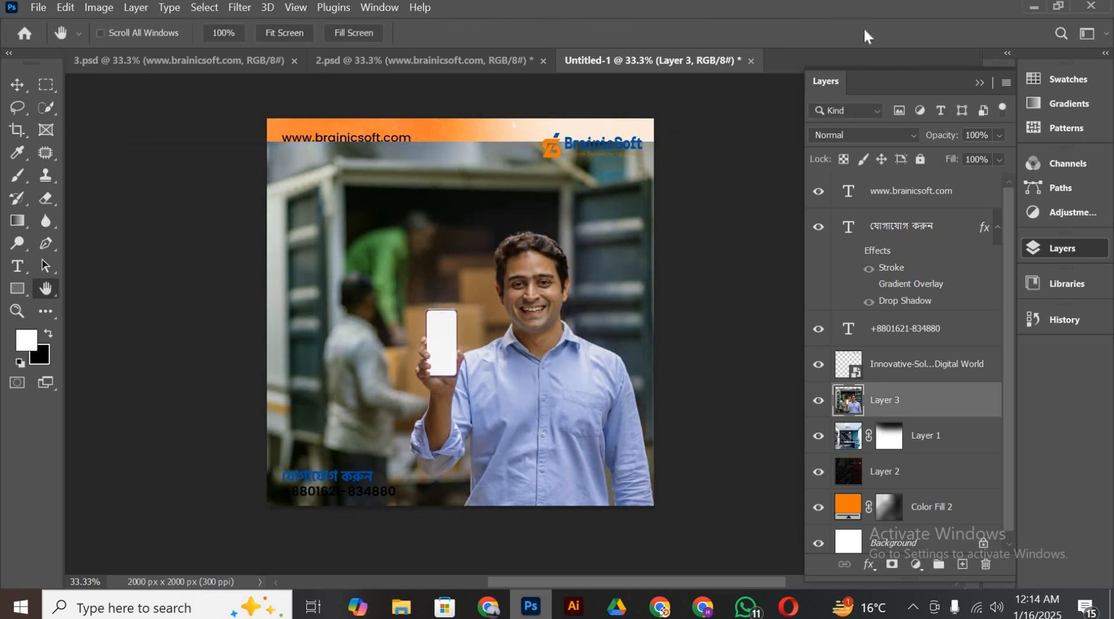
In the Camera Raw Filter, set Layer 3's contrast to +30, highlights +20, shadows -13, whites +7, clarity -9 and texture -34
click(238, 8)
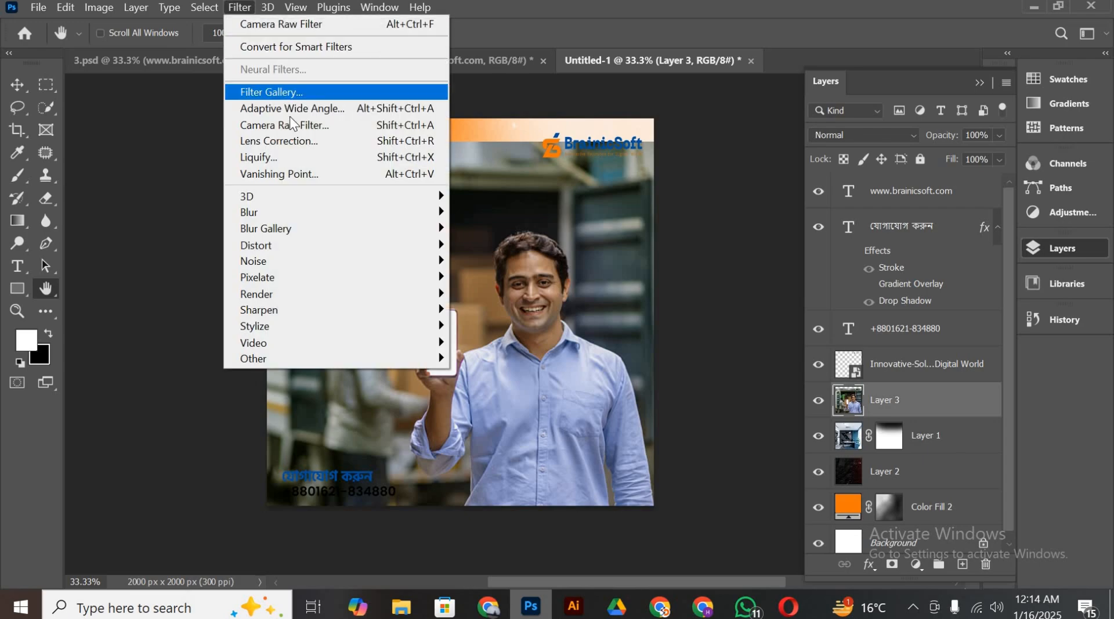
click(290, 124)
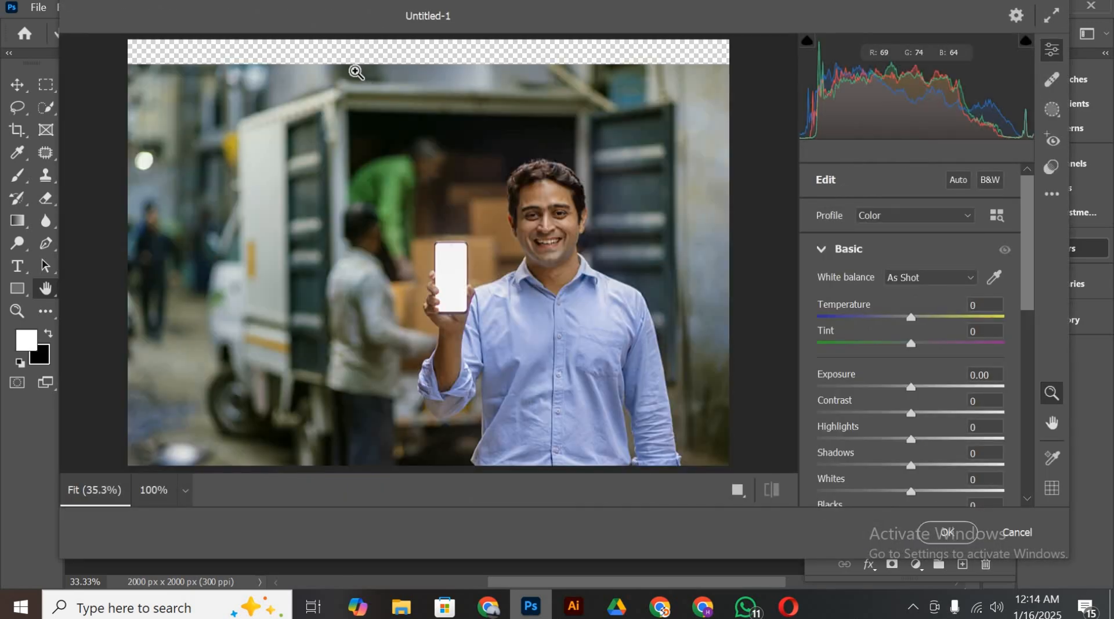
click(939, 413)
drag(912, 439, 898, 465)
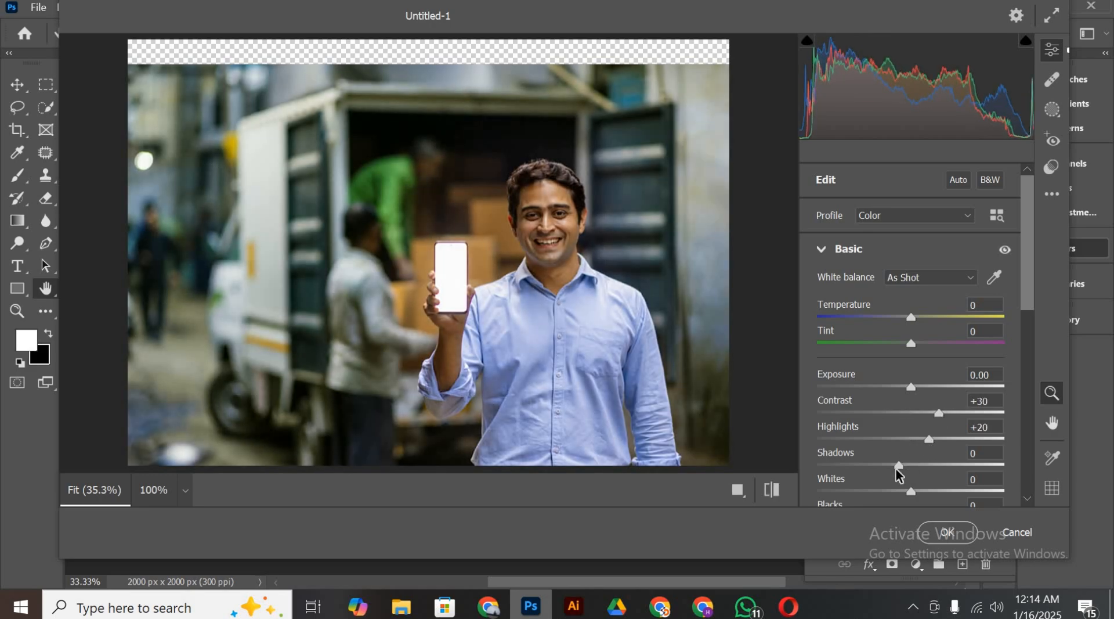
click(918, 491)
scroll(903, 394, down, 4)
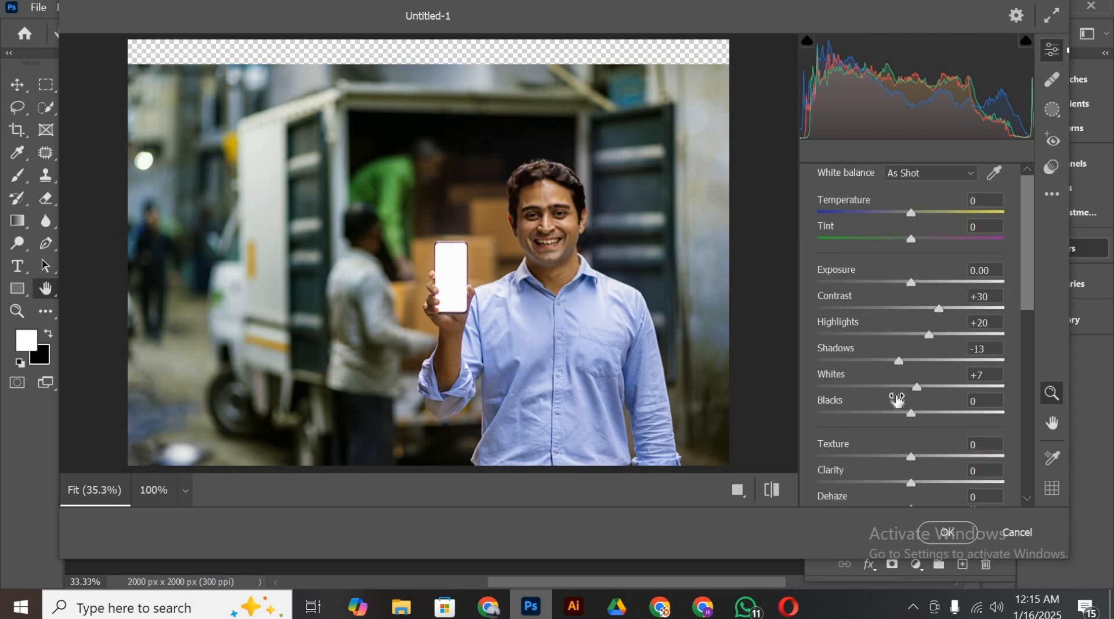
click(903, 379)
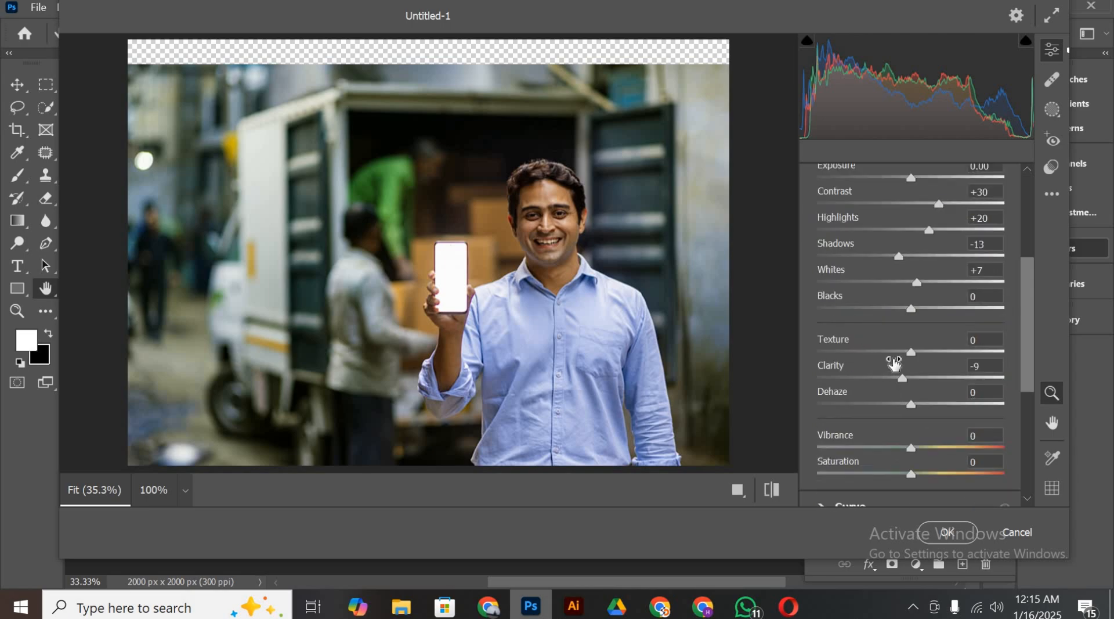
click(881, 352)
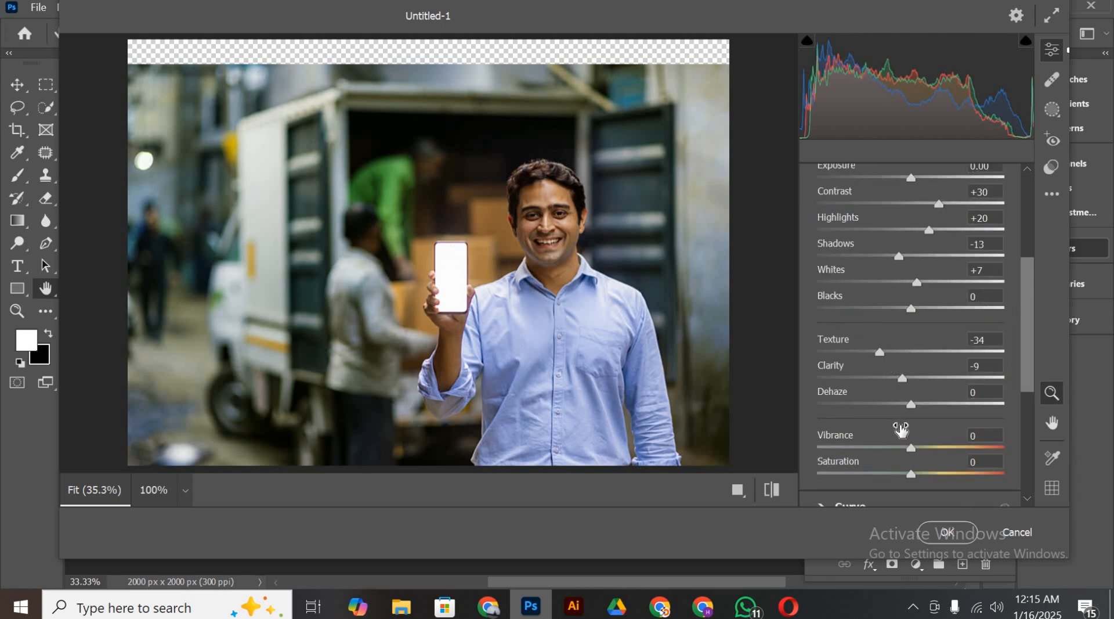
Set noise reduction to 33, add some color noise reduction, and apply the Camera Raw adjustments to Layer 3
scroll(854, 363, down, 4)
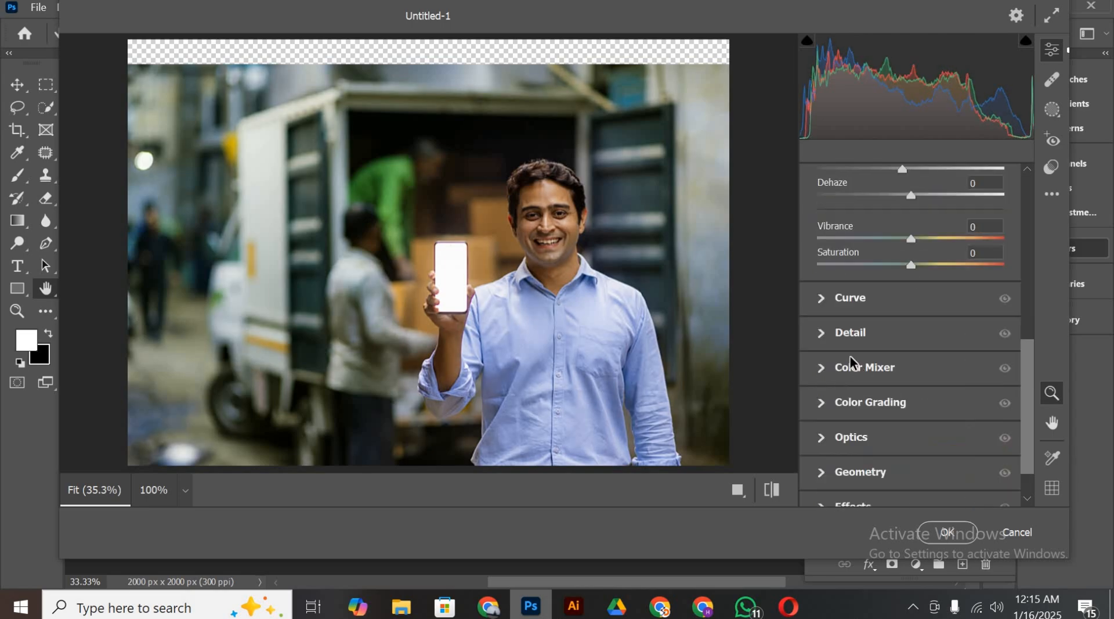
click(825, 339)
click(878, 355)
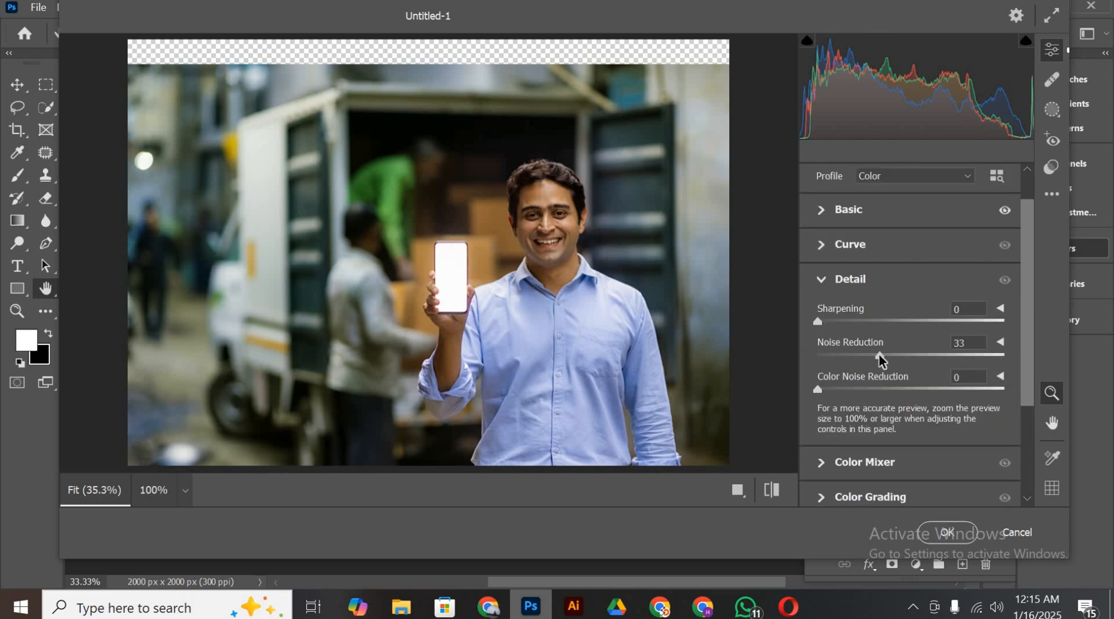
click(868, 389)
scroll(909, 473, down, 2)
click(945, 531)
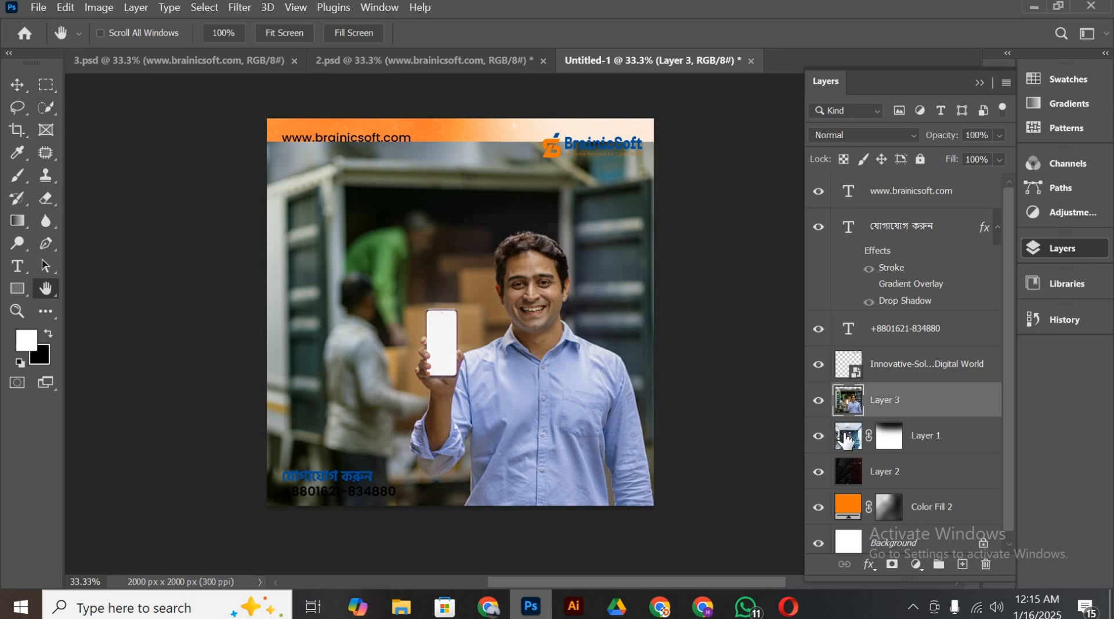
Draw a loose freehand Lasso selection around the man and his phone on Layer 3
click(17, 107)
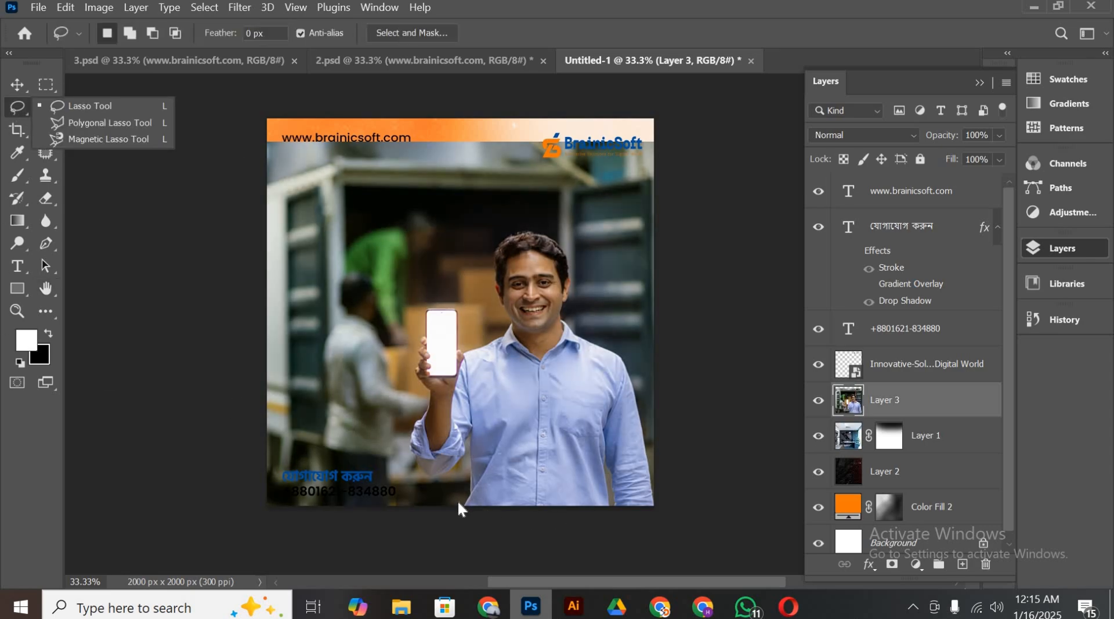
click(90, 104)
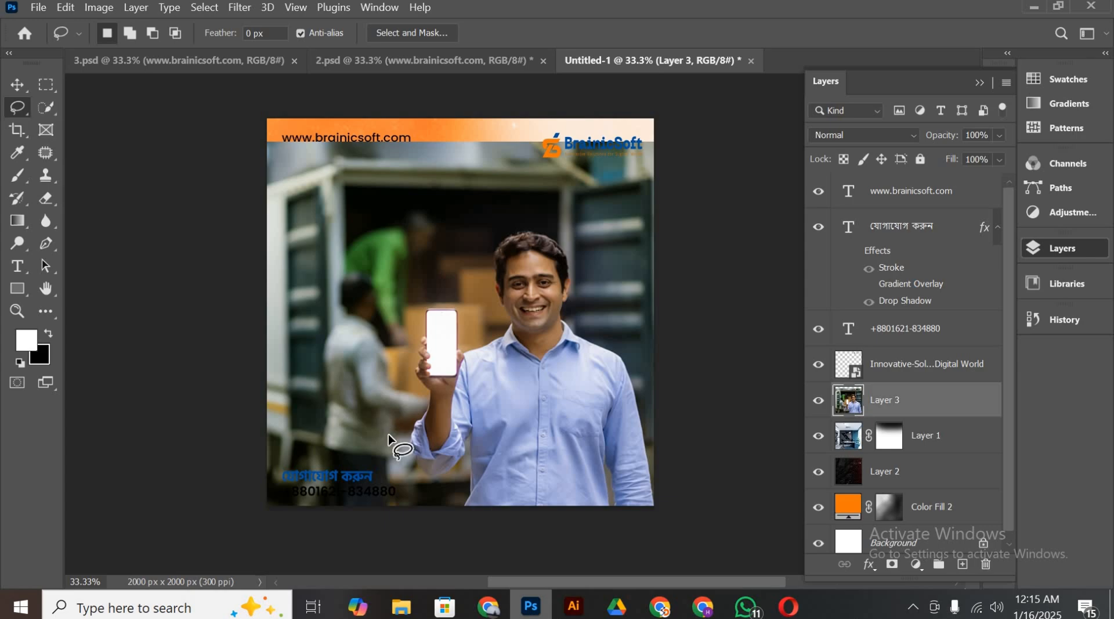
mouse_move(452, 518)
mouse_down()
mouse_move(467, 458)
mouse_move(450, 477)
mouse_move(425, 479)
mouse_move(416, 464)
mouse_move(404, 420)
mouse_move(416, 392)
mouse_move(402, 362)
mouse_move(429, 288)
mouse_move(459, 292)
mouse_move(465, 341)
mouse_move(496, 314)
mouse_move(488, 240)
mouse_move(526, 220)
mouse_move(544, 225)
mouse_move(577, 257)
mouse_move(574, 329)
mouse_move(626, 353)
mouse_move(642, 379)
mouse_move(657, 466)
mouse_move(648, 557)
mouse_move(652, 525)
mouse_move(413, 535)
mouse_up()
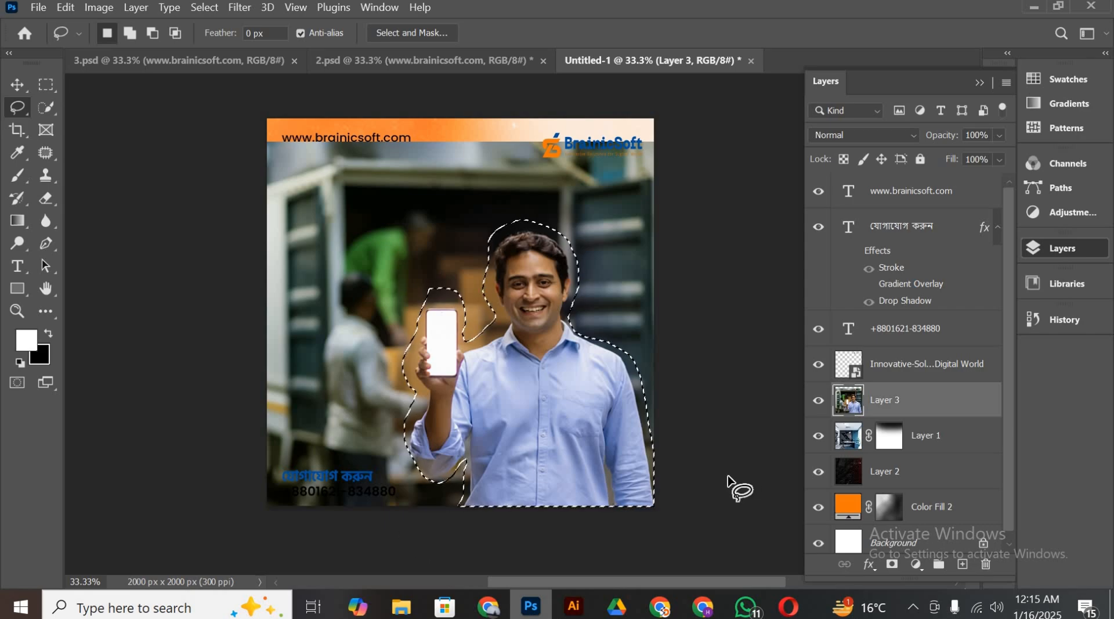
Replace the lasso outline with an automatic Select Subject selection of the man on Layer 3
click(42, 109)
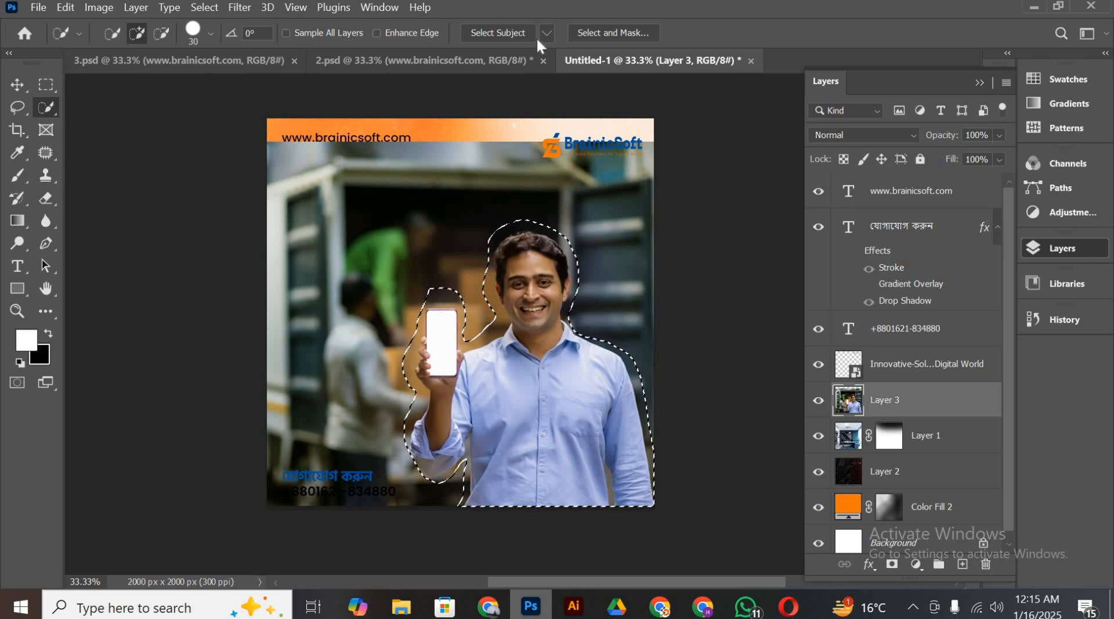
click(521, 29)
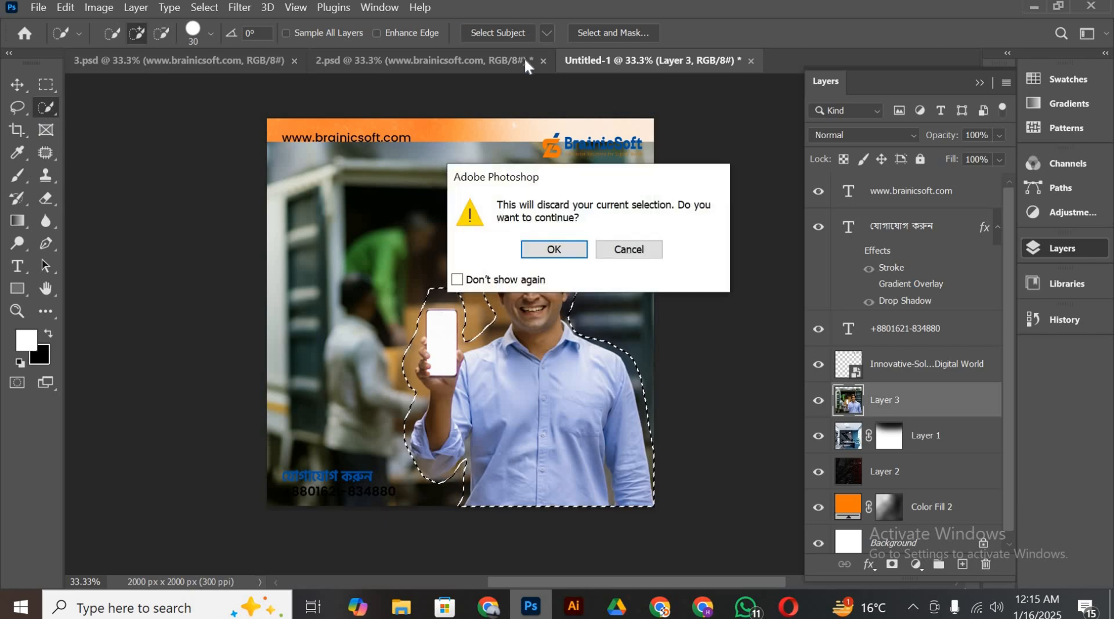
click(571, 248)
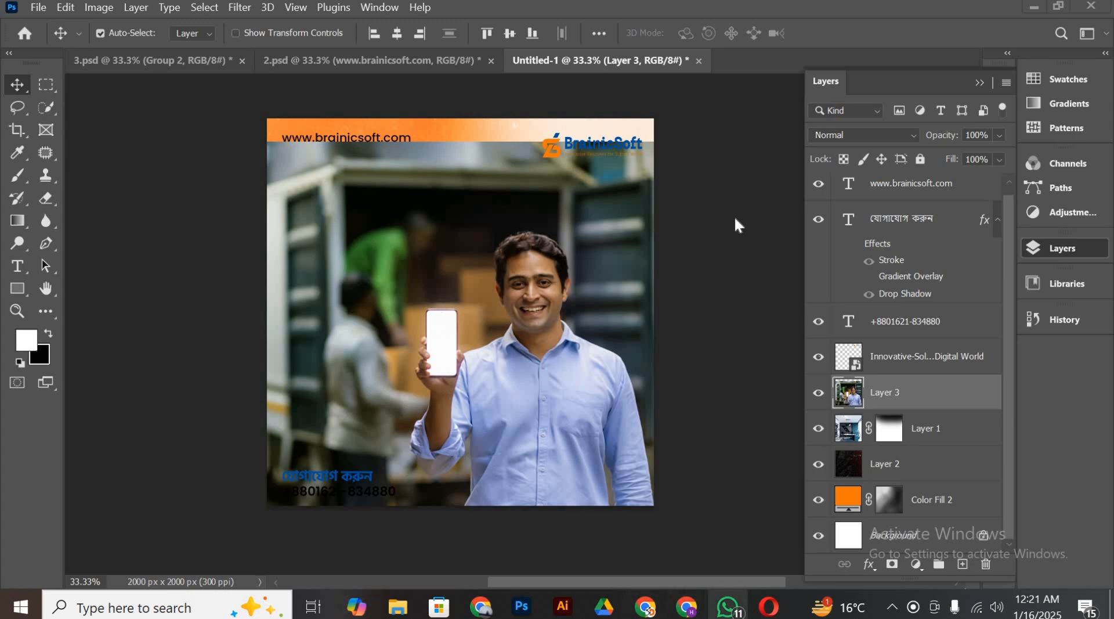
scroll(642, 343, down, 5)
scroll(615, 300, up, 6)
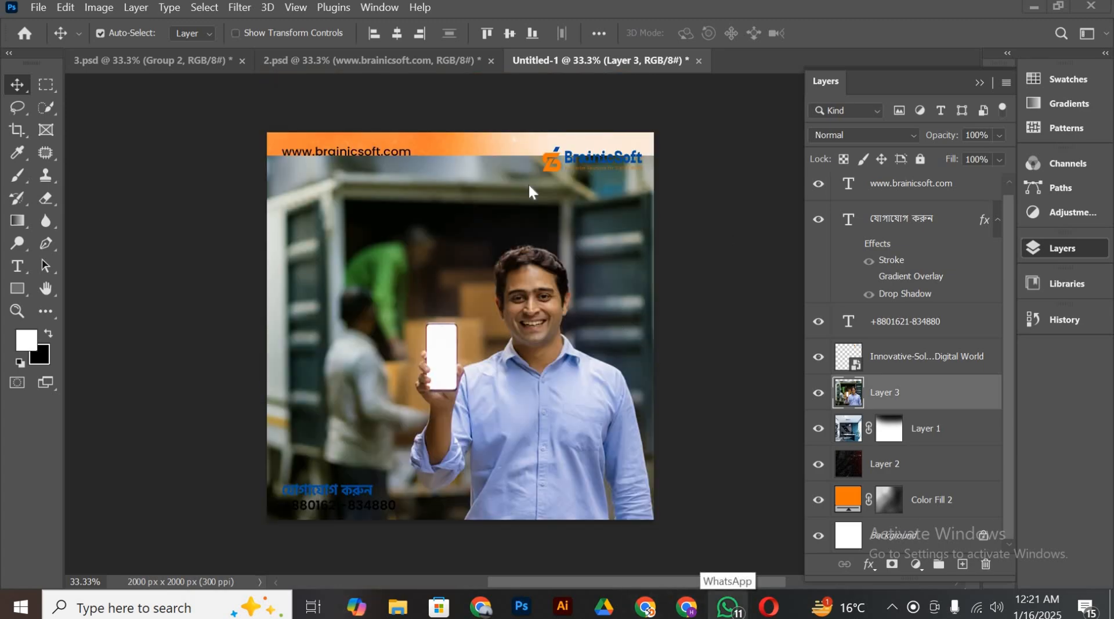
scroll(531, 186, down, 4)
scroll(531, 187, up, 4)
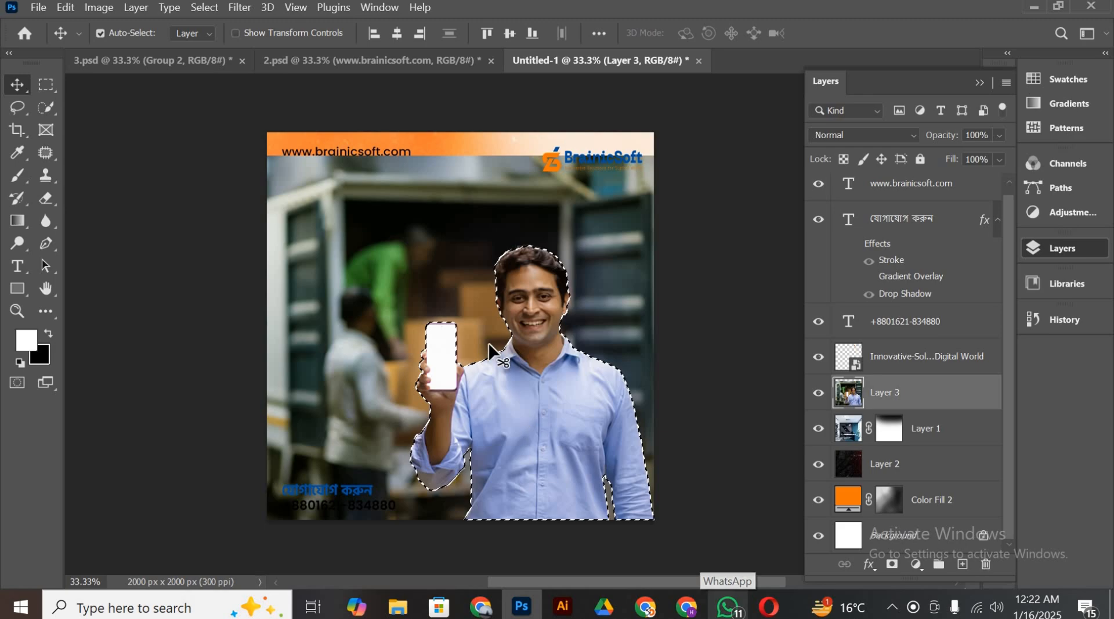
scroll(509, 370, up, 4)
scroll(509, 369, down, 4)
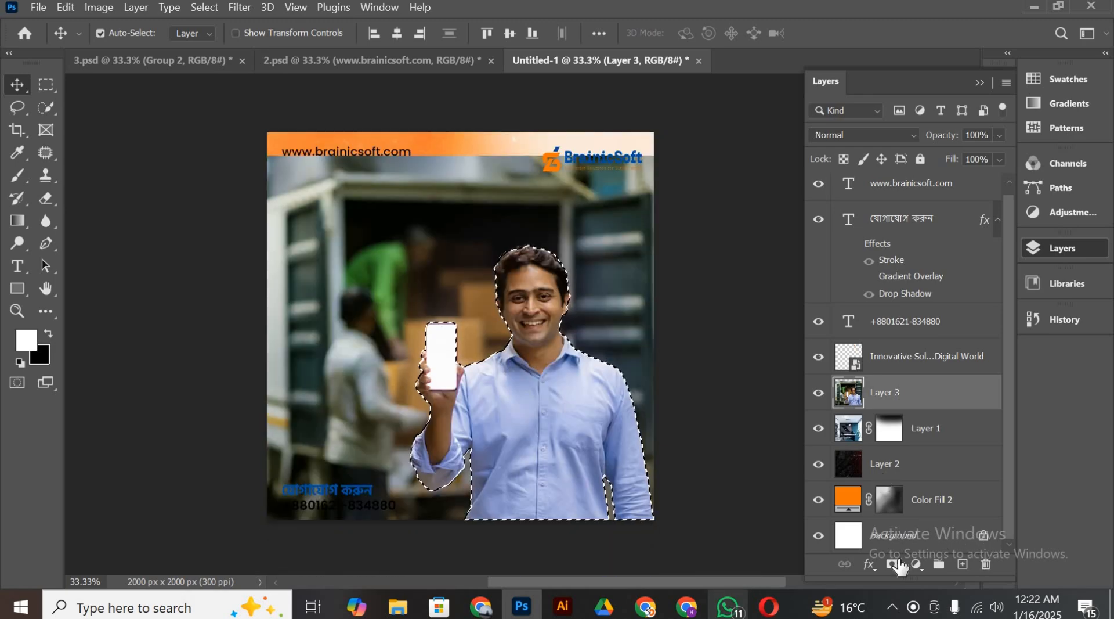
Mask Layer 3 with the selection of the man and tighten the mask edge with a Minimum filter of 1 pixel radius
click(892, 564)
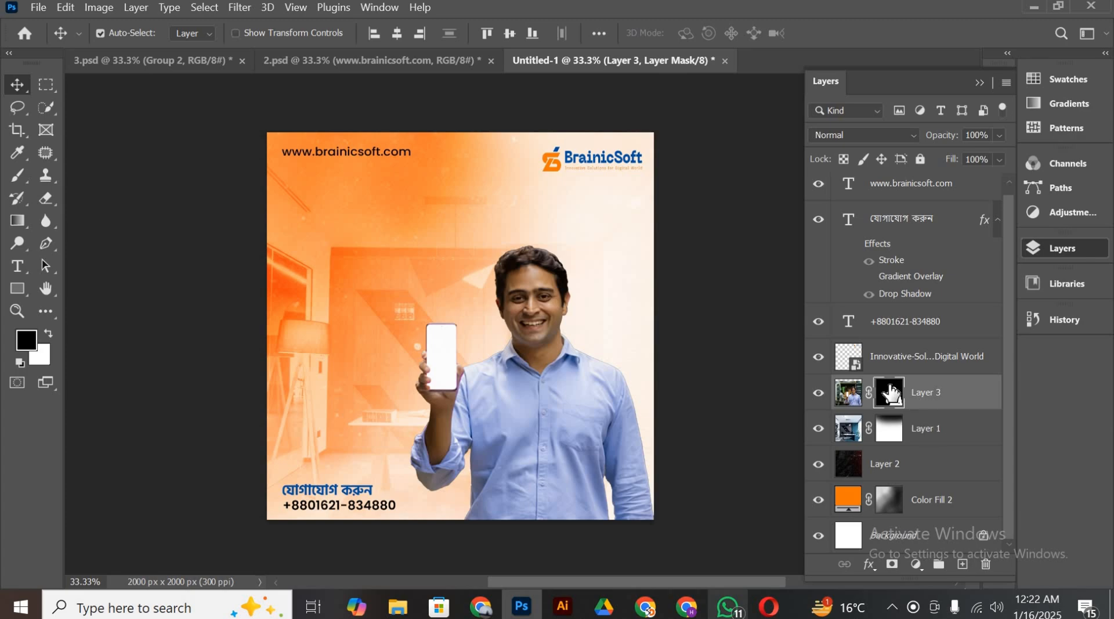
click(238, 8)
mouse_move(266, 359)
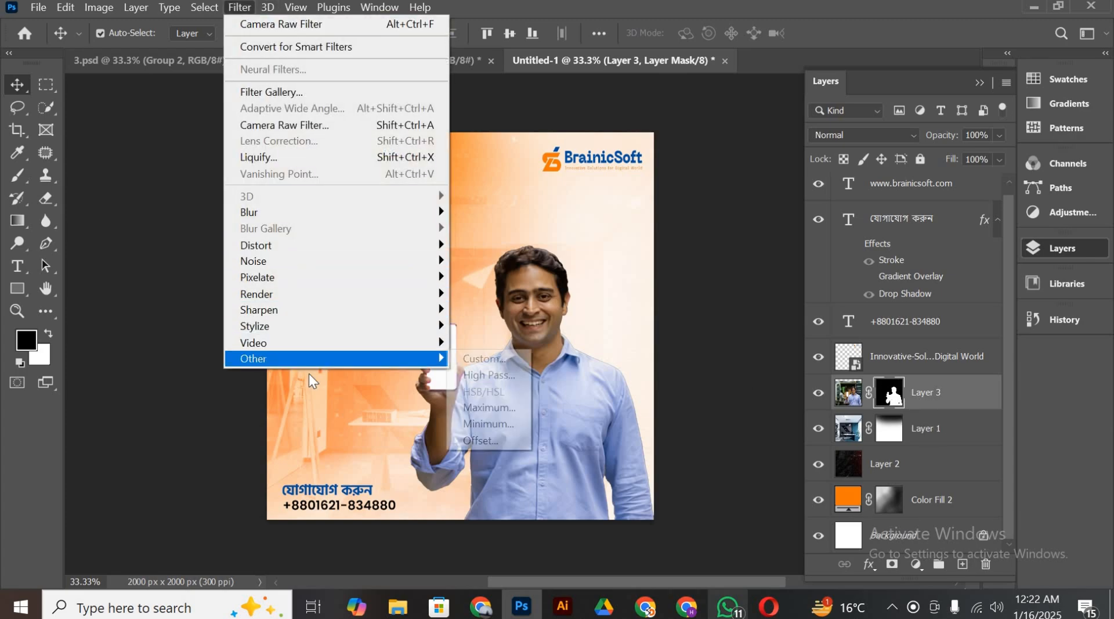
click(483, 425)
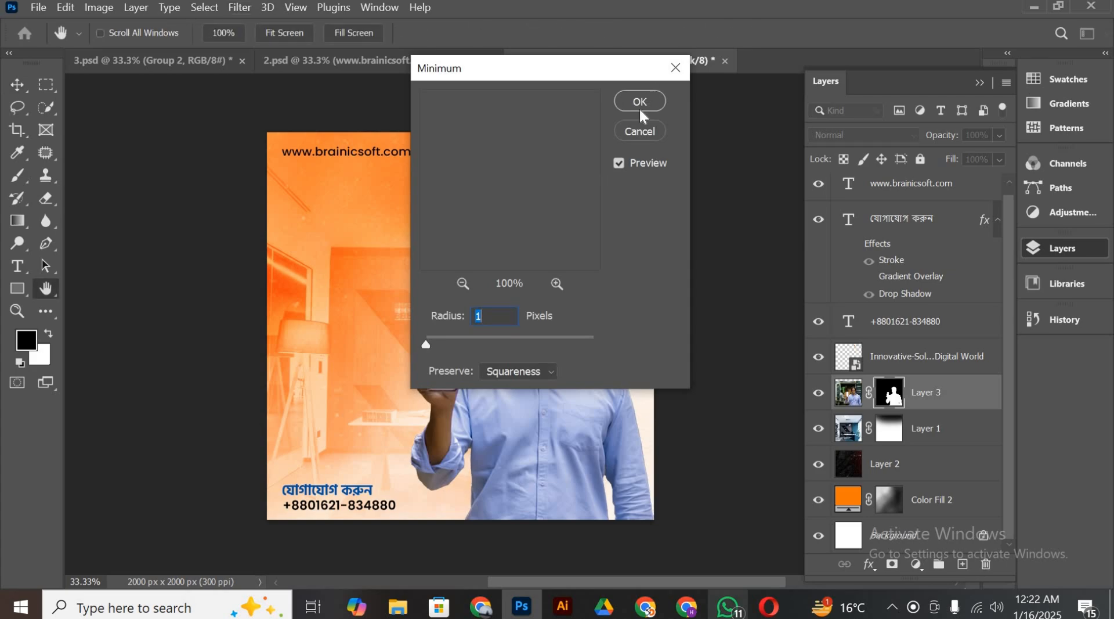
click(639, 103)
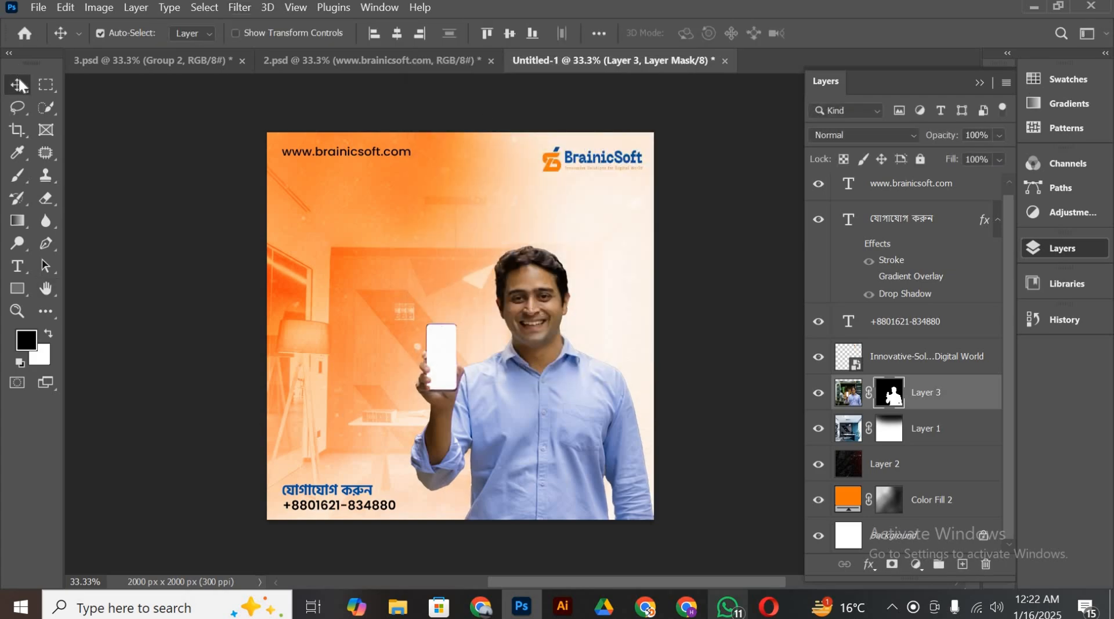
key(x)
Add a Drop Shadow effect to Layer 3 with its angle set to 178°
scroll(423, 373, up, 1)
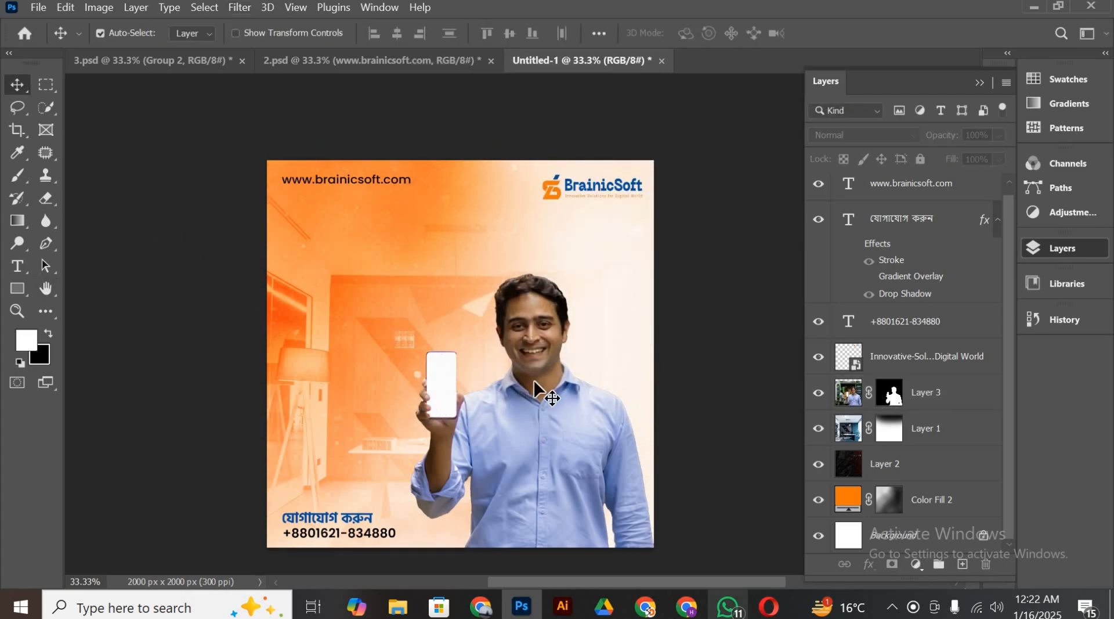
click(570, 386)
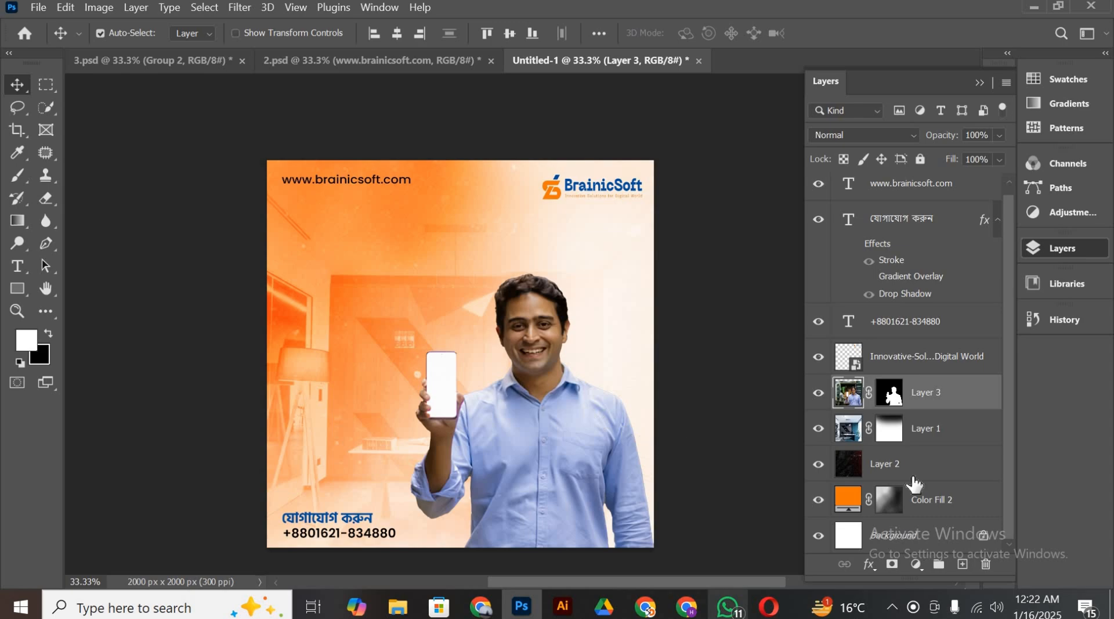
click(871, 566)
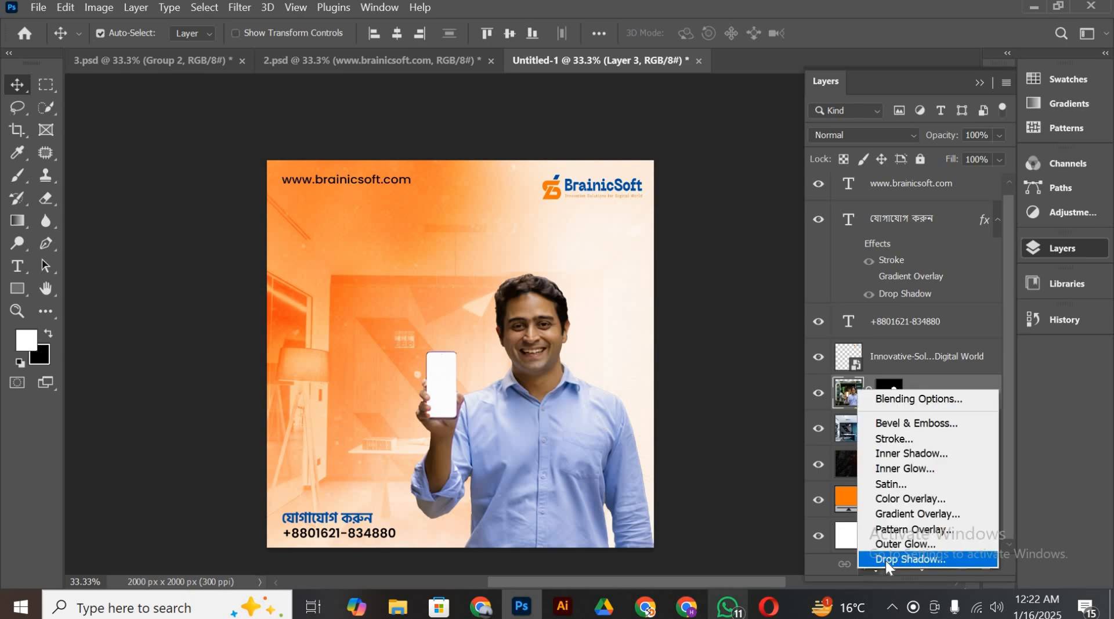
click(886, 560)
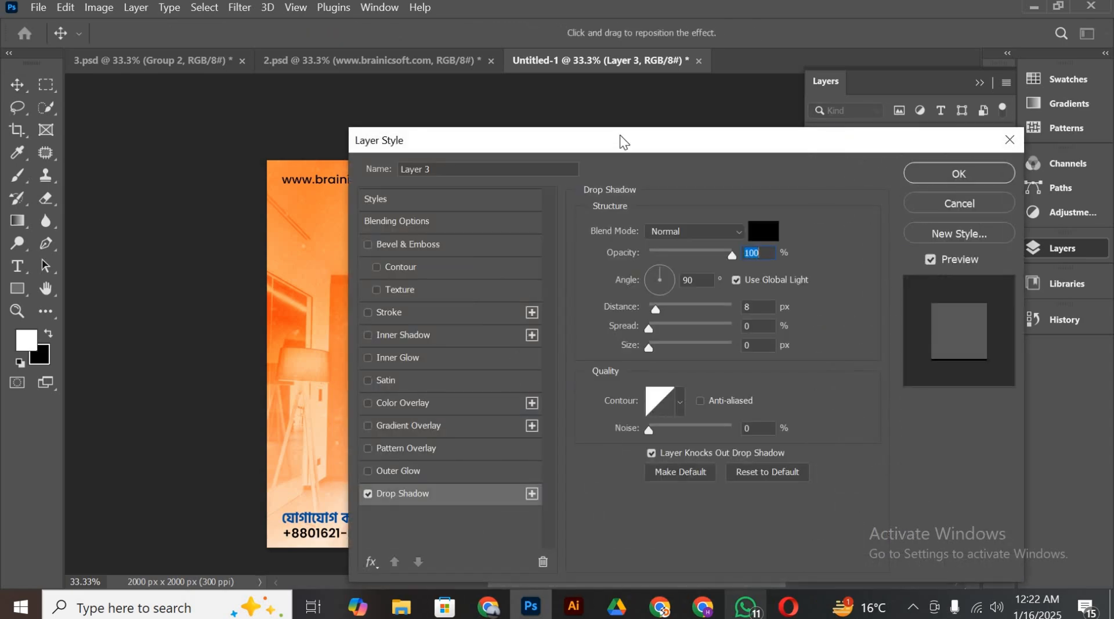
drag(621, 142, 944, 112)
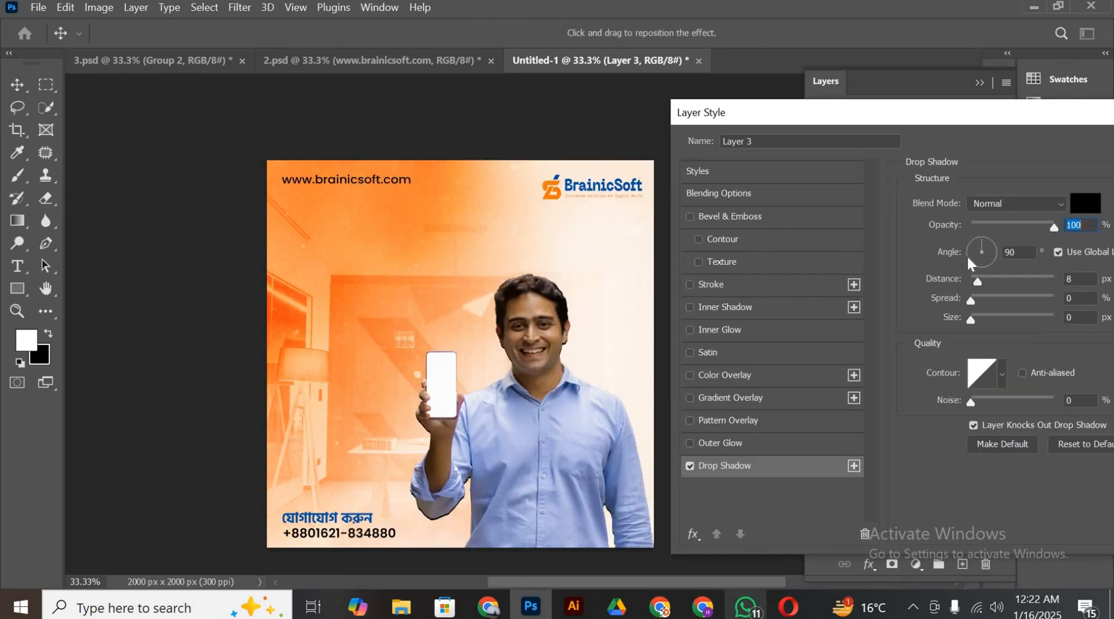
drag(965, 255, 966, 250)
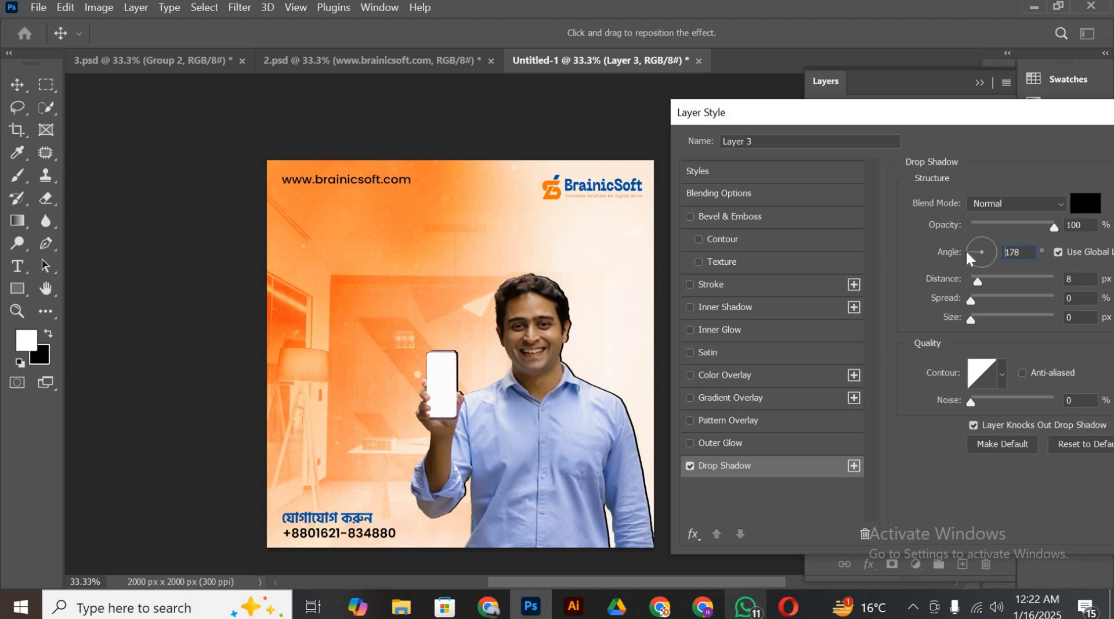
Try yellow (#f7d808) as the drop shadow colour on Layer 3
click(1077, 200)
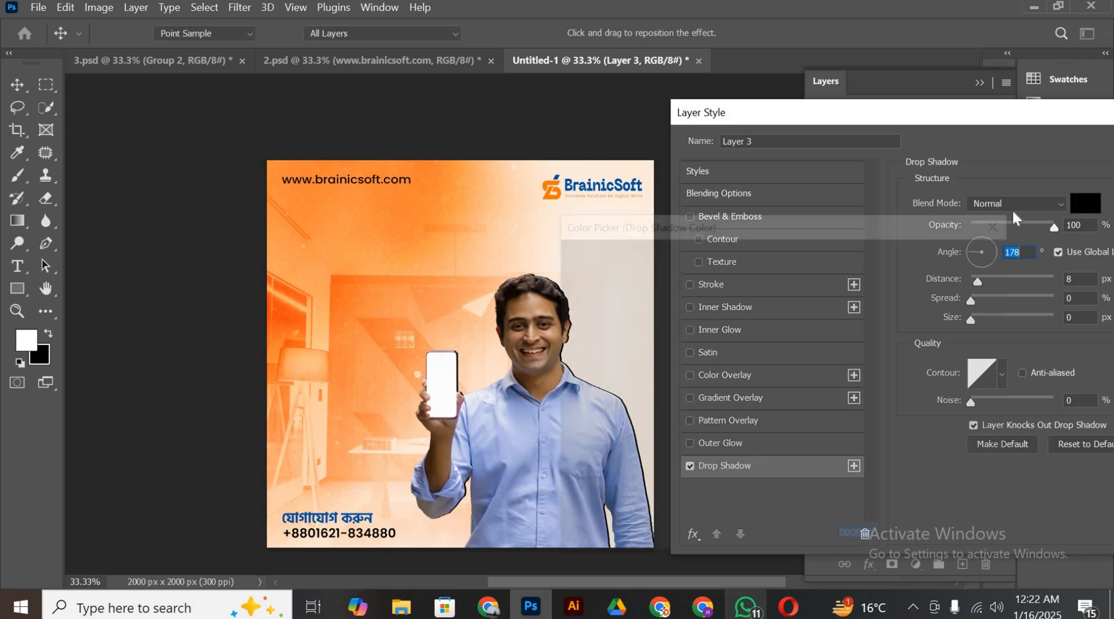
click(561, 193)
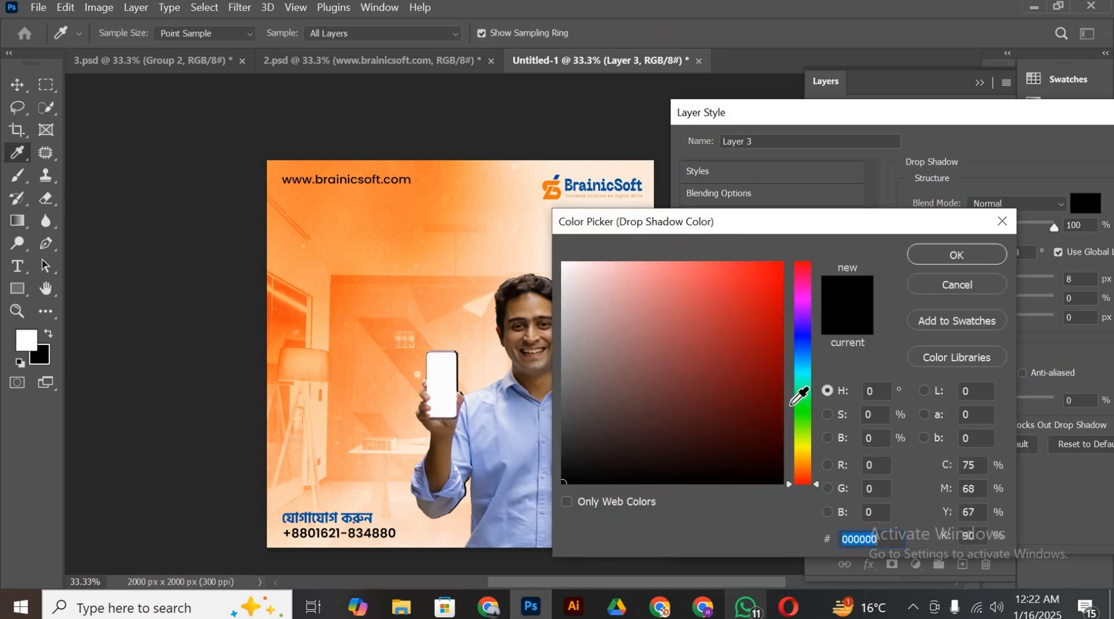
click(803, 451)
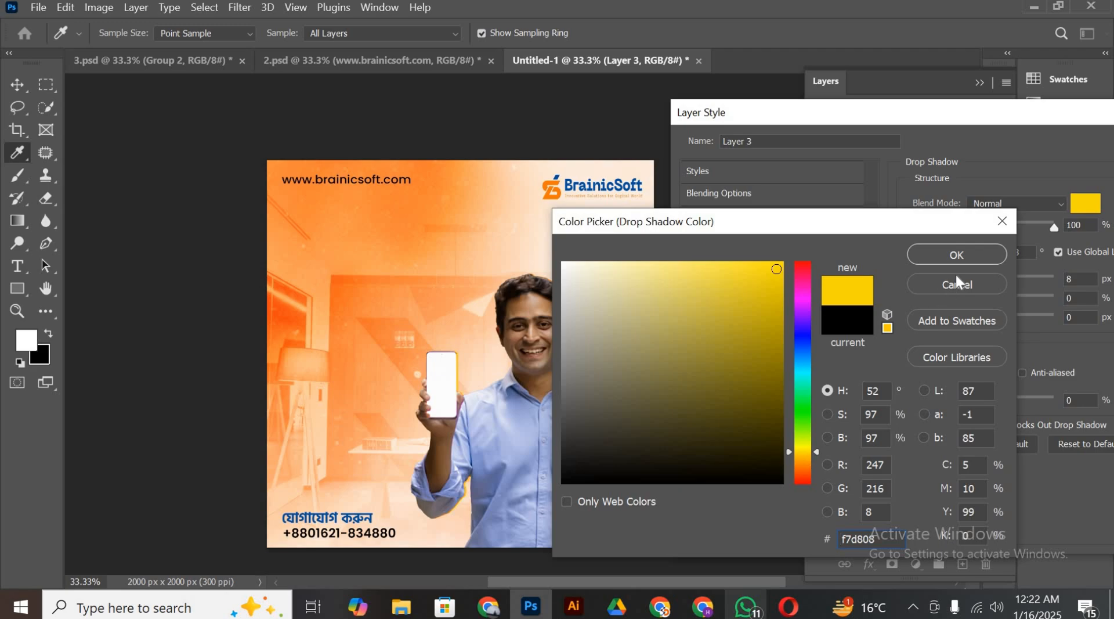
click(955, 255)
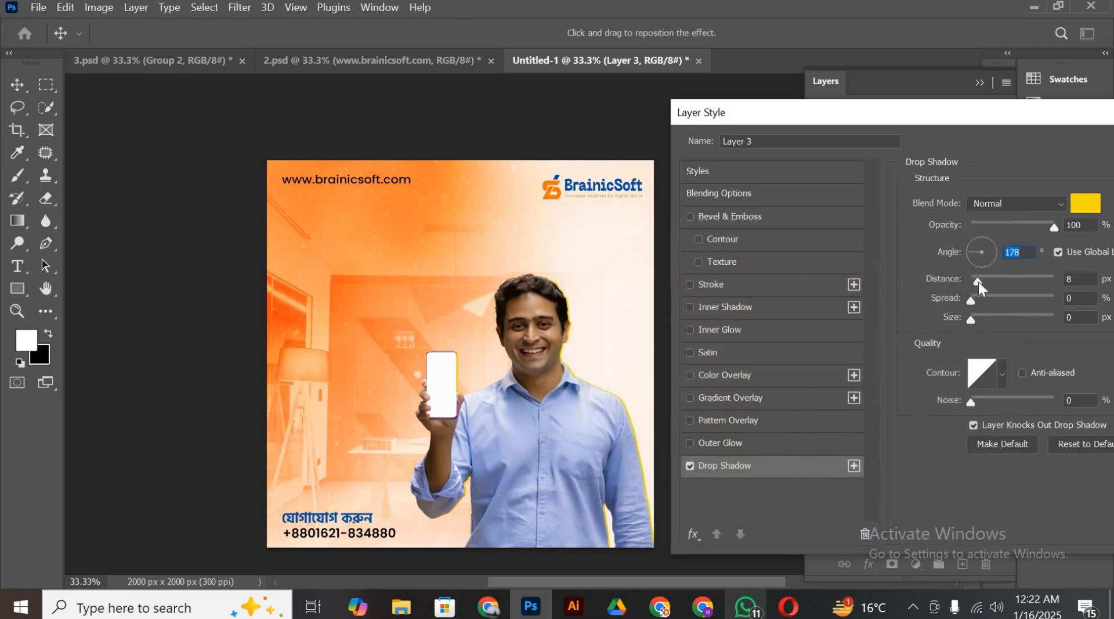
Set the drop shadow's distance to 19 px and its colour to a vivid orange based on the background's orange
drag(983, 277, 986, 280)
click(1085, 203)
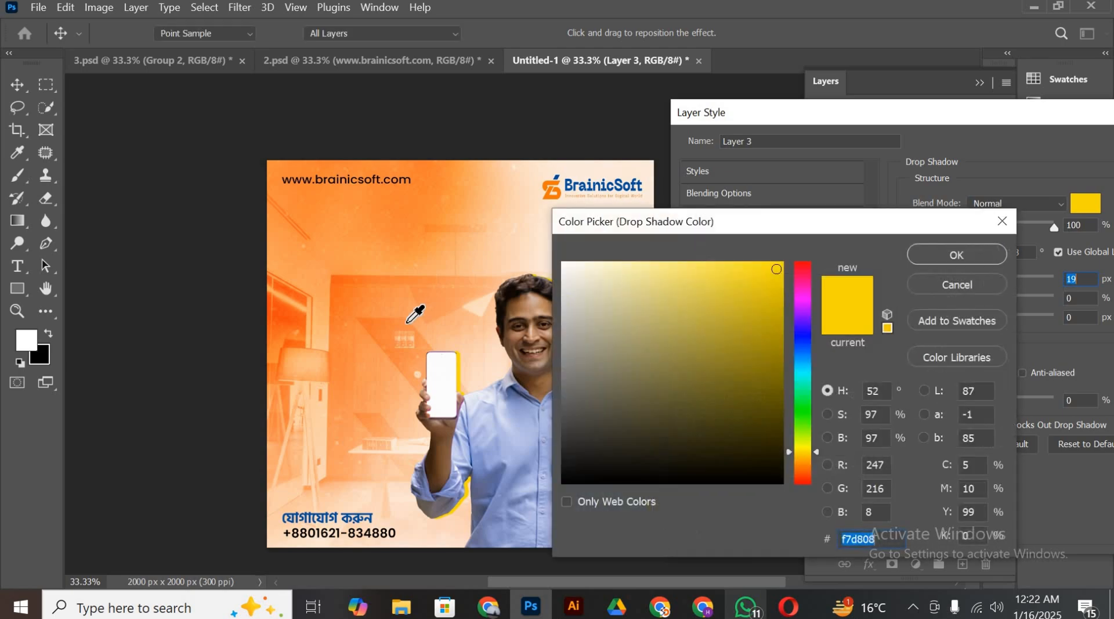
click(349, 276)
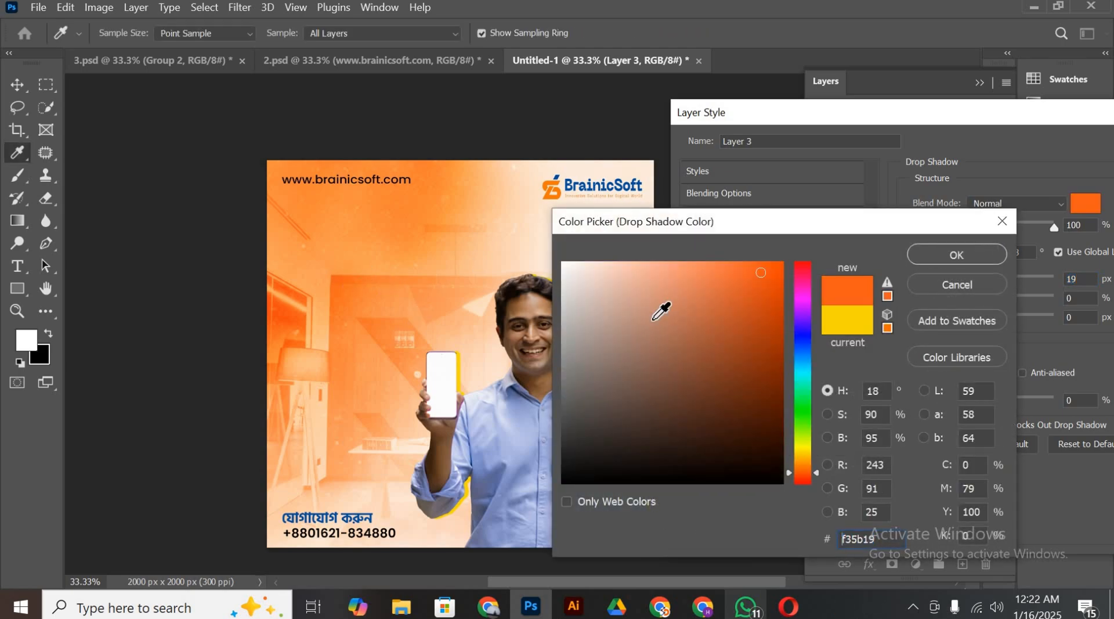
drag(765, 277, 788, 257)
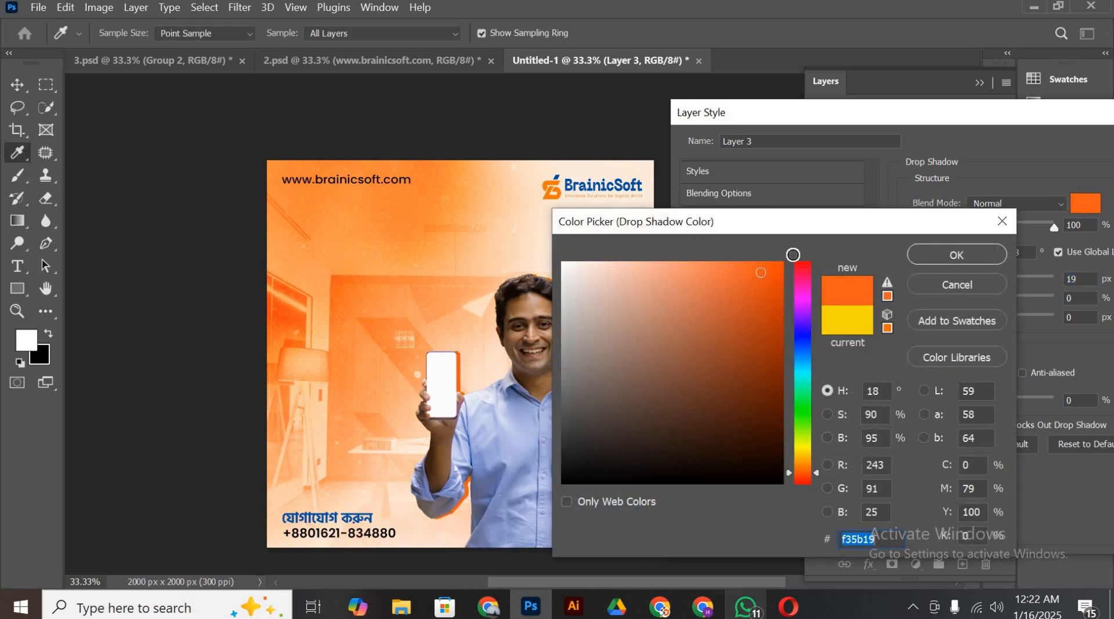
click(909, 258)
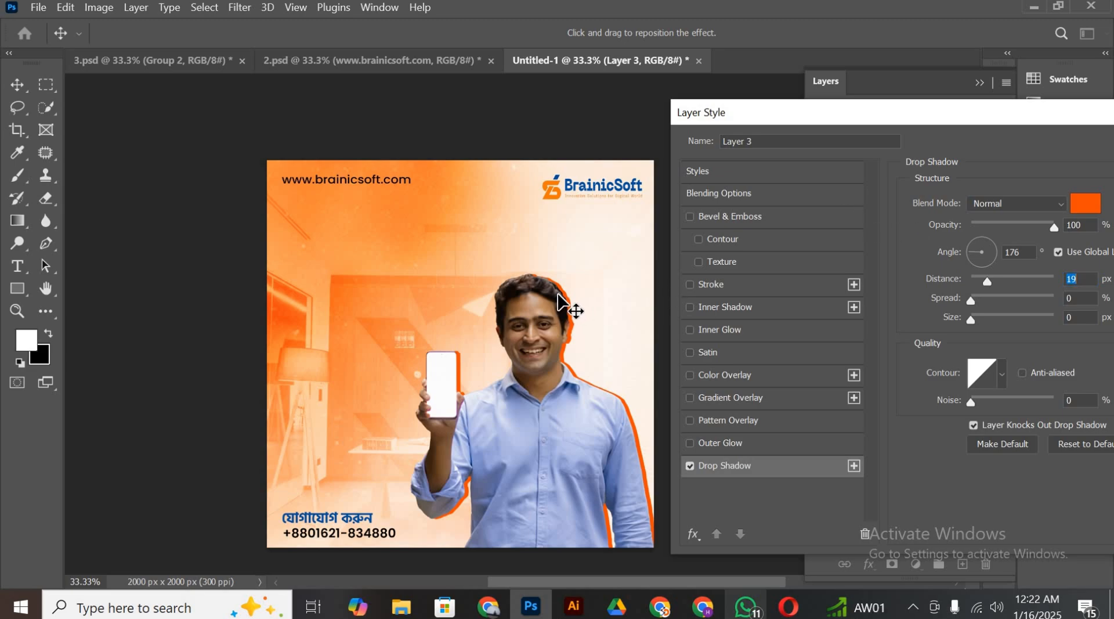
Reposition Layer 3's drop shadow to an angle of -145° and apply the layer style
drag(564, 305, 564, 296)
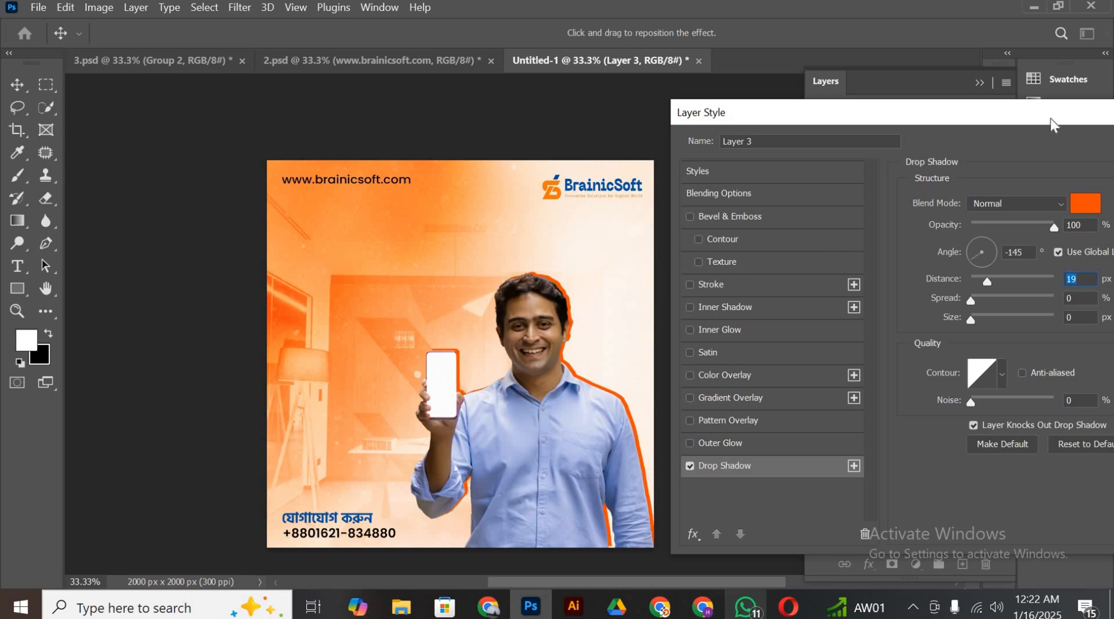
drag(1053, 121, 967, 121)
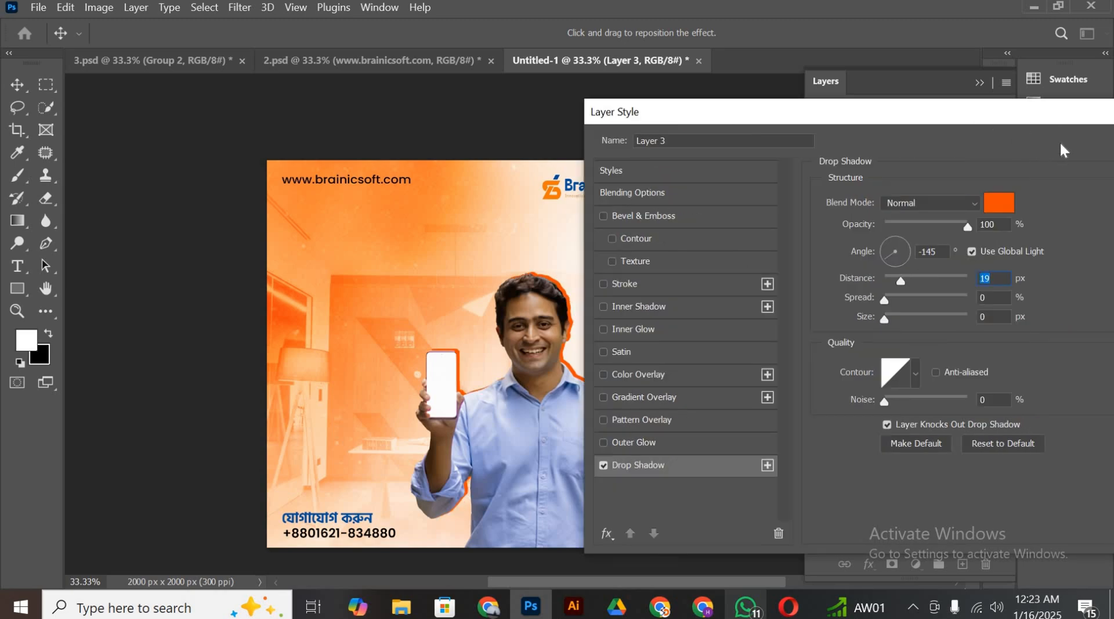
click(1057, 161)
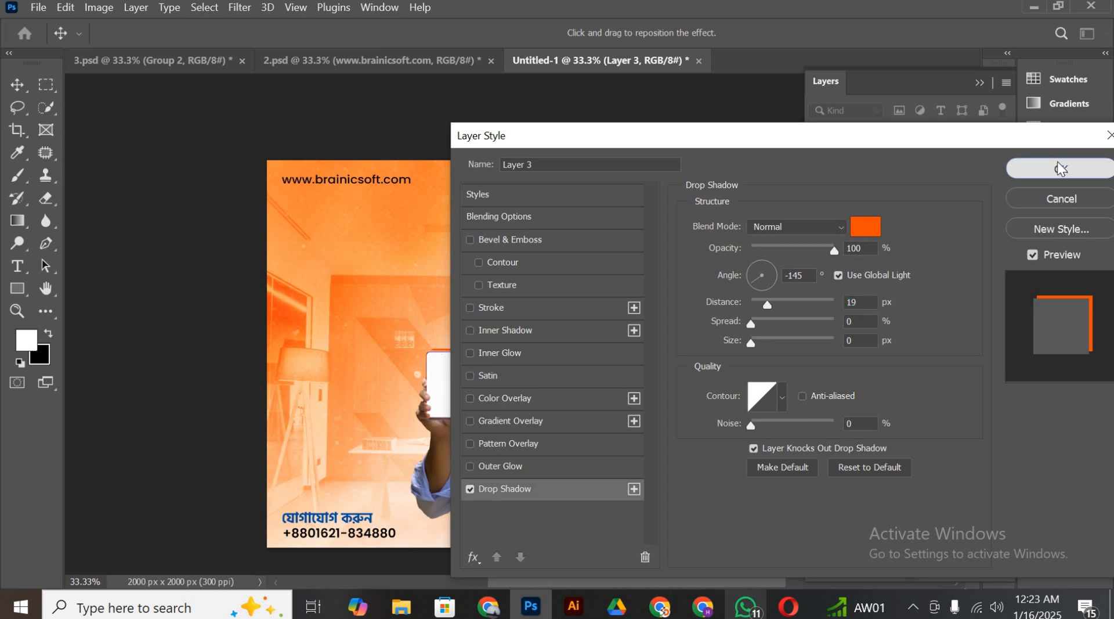
Convert Layer 3's drop shadow effect into a separate layer
scroll(652, 378, down, 2)
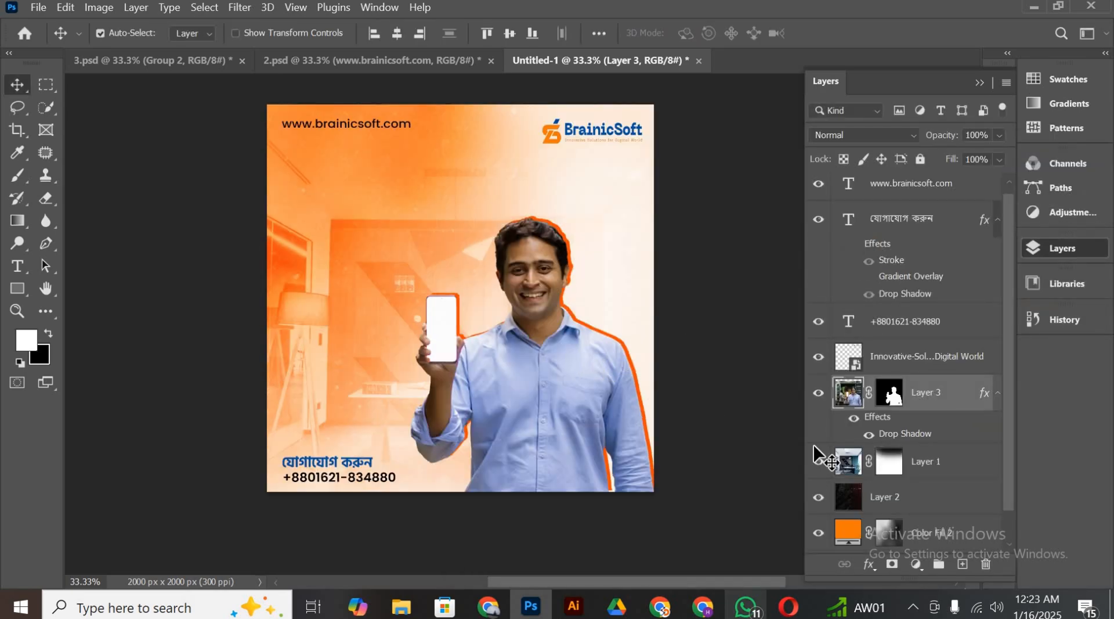
right_click(880, 428)
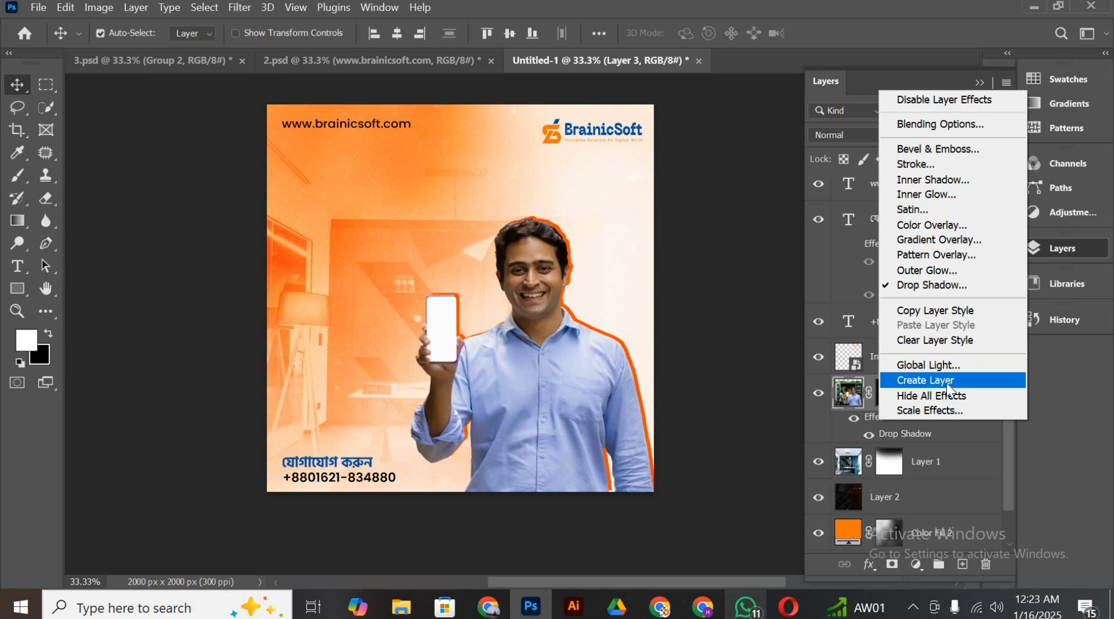
click(949, 383)
click(537, 249)
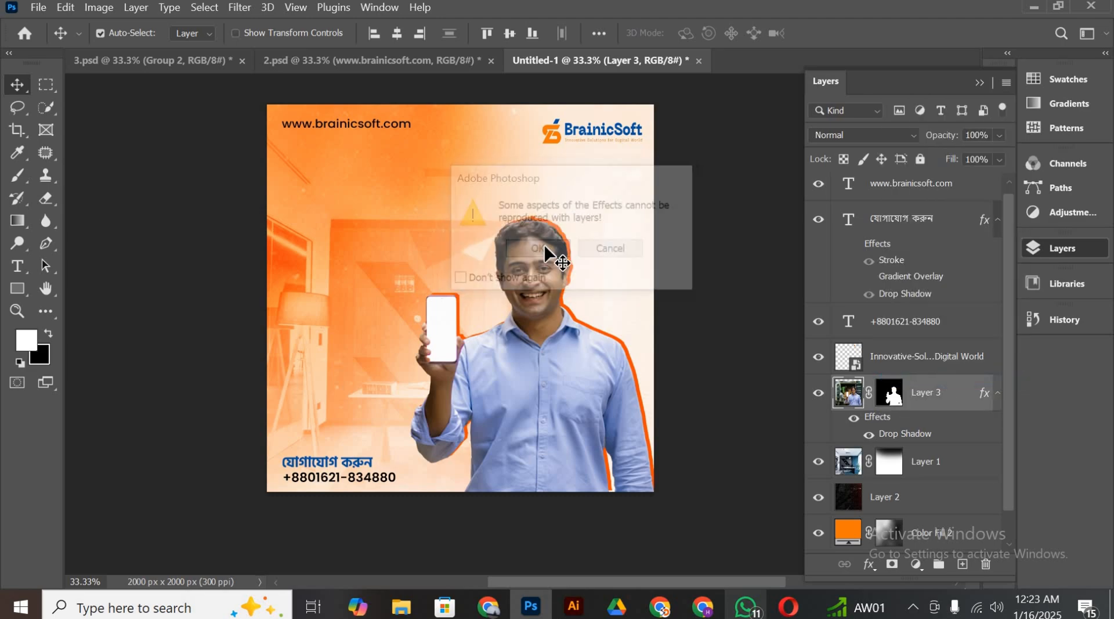
Add a mask to the separated drop shadow layer and brush black at size 600, 100% flow, to hide the orange around the phone and raised arm
click(871, 432)
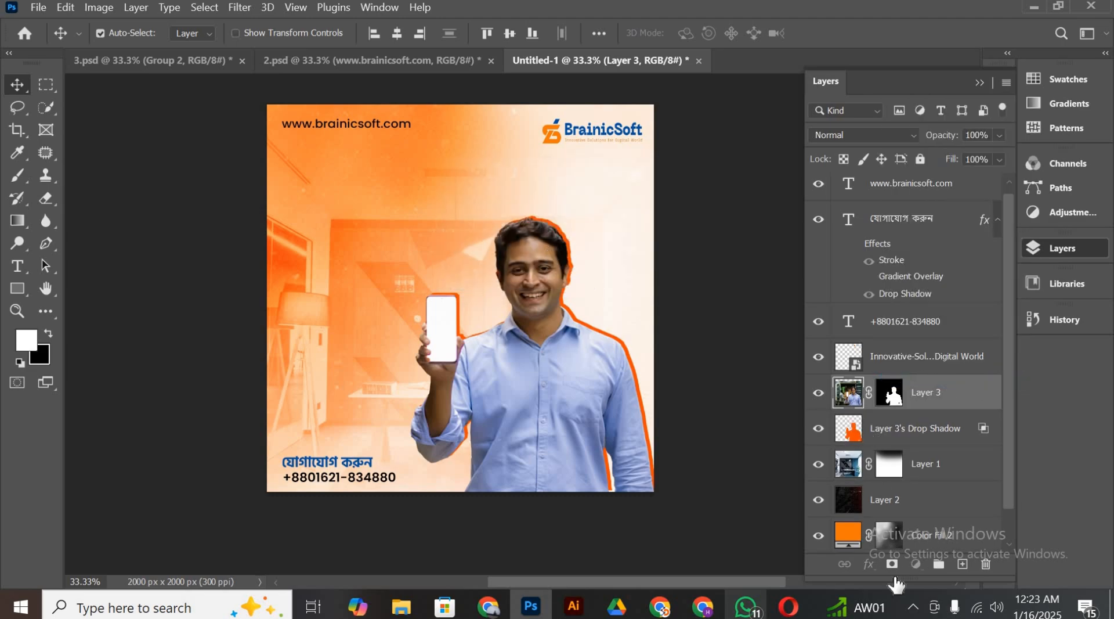
click(893, 564)
key(x)
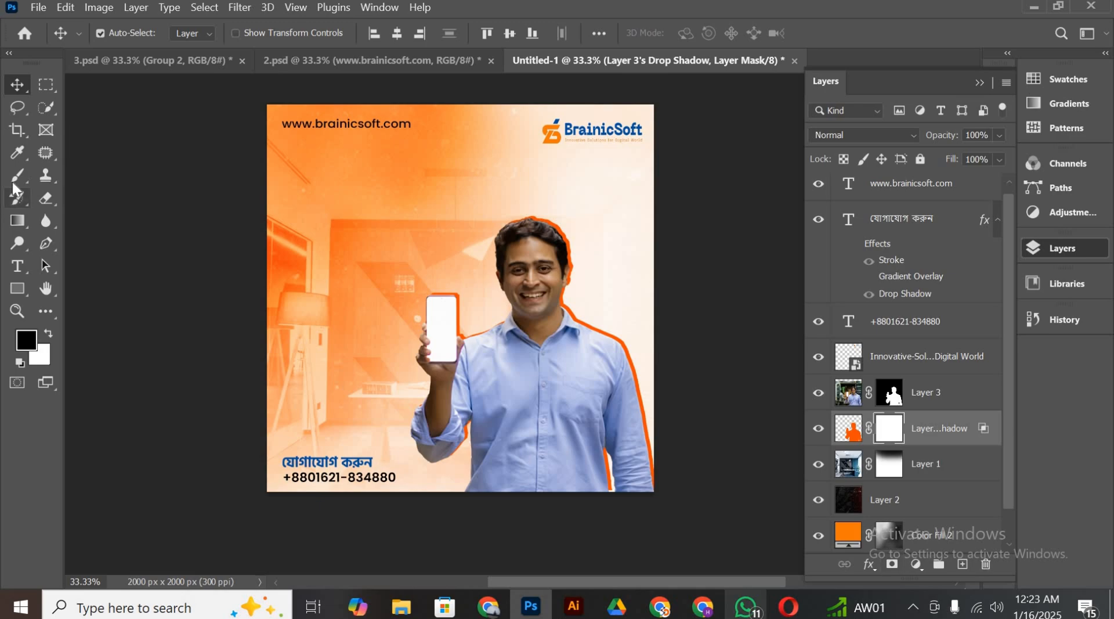
click(18, 175)
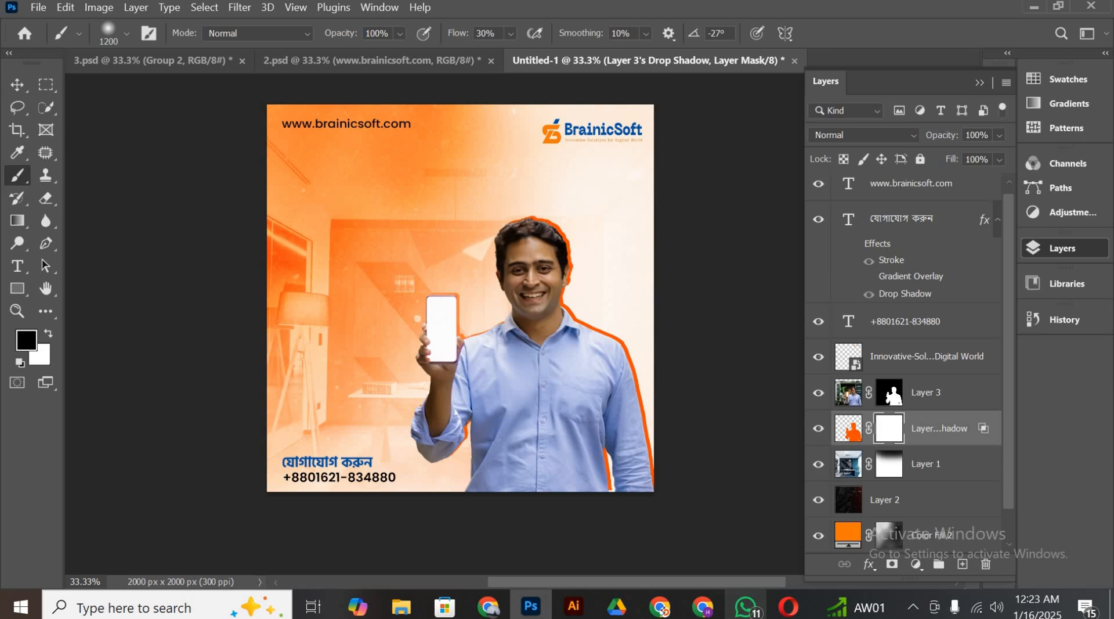
click(510, 35)
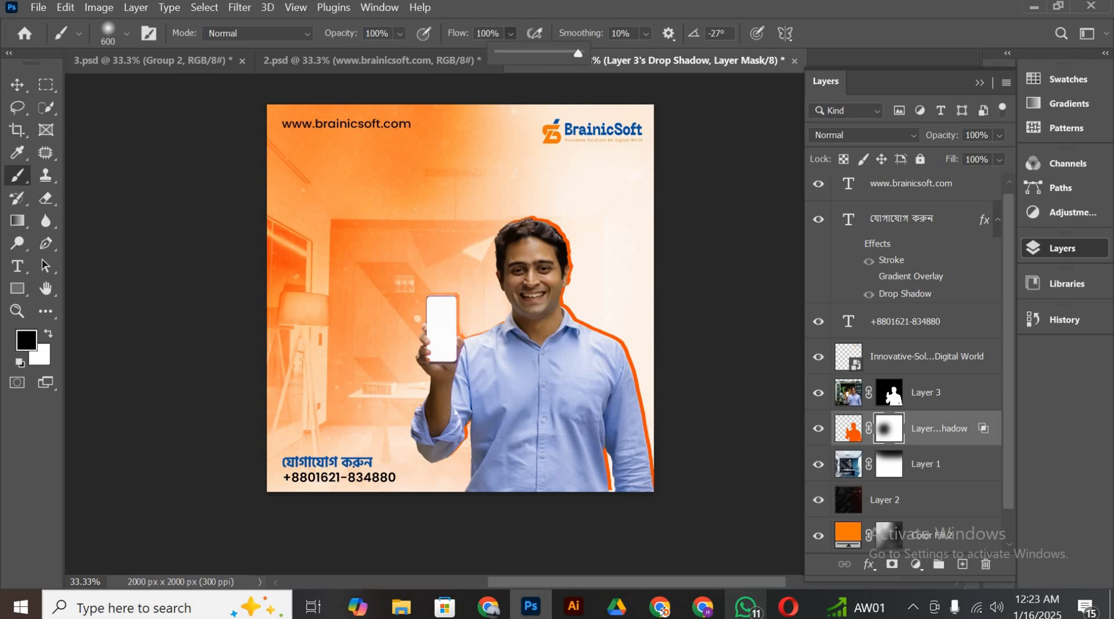
click(437, 308)
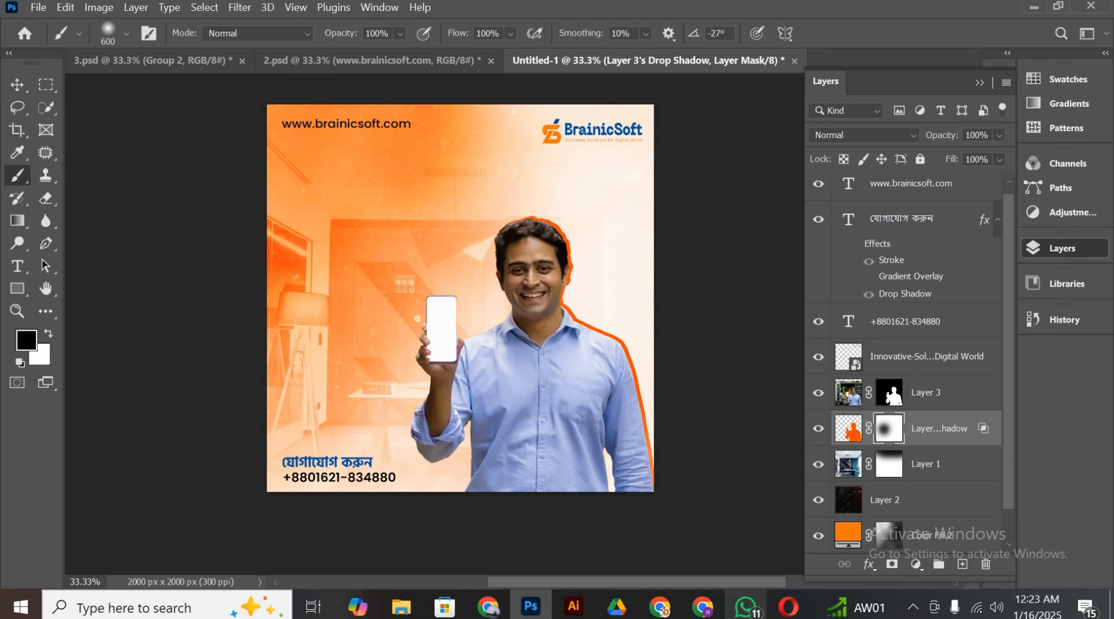
scroll(460, 298, up, 1)
click(18, 85)
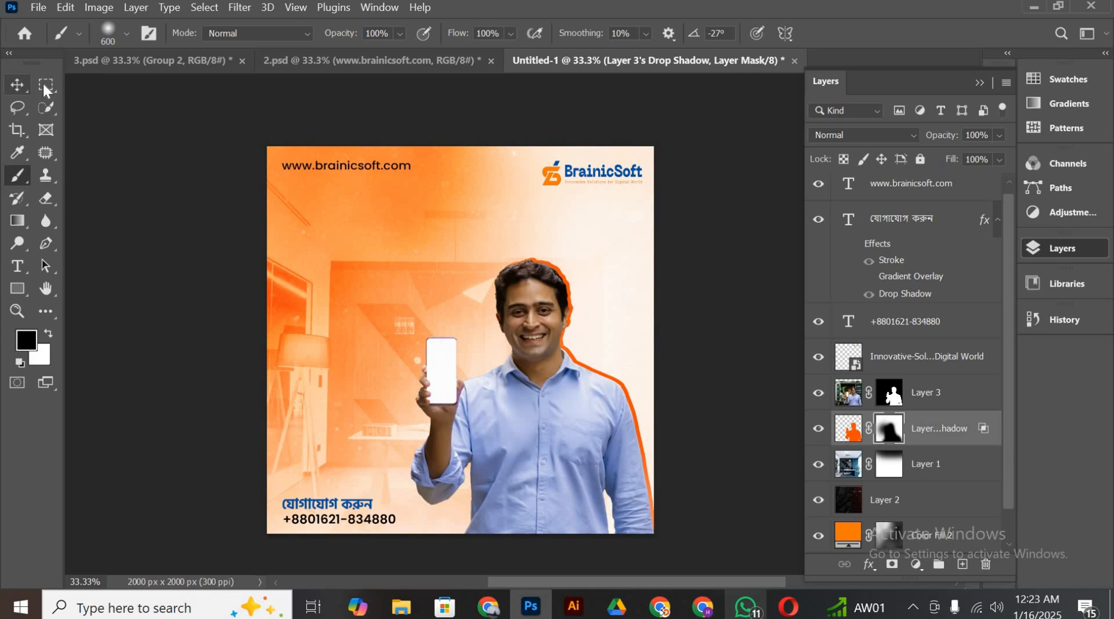
Copy Group 2 with the services checklist from 3.psd into the Untitled-1 post, beside the man
drag(602, 266, 619, 266)
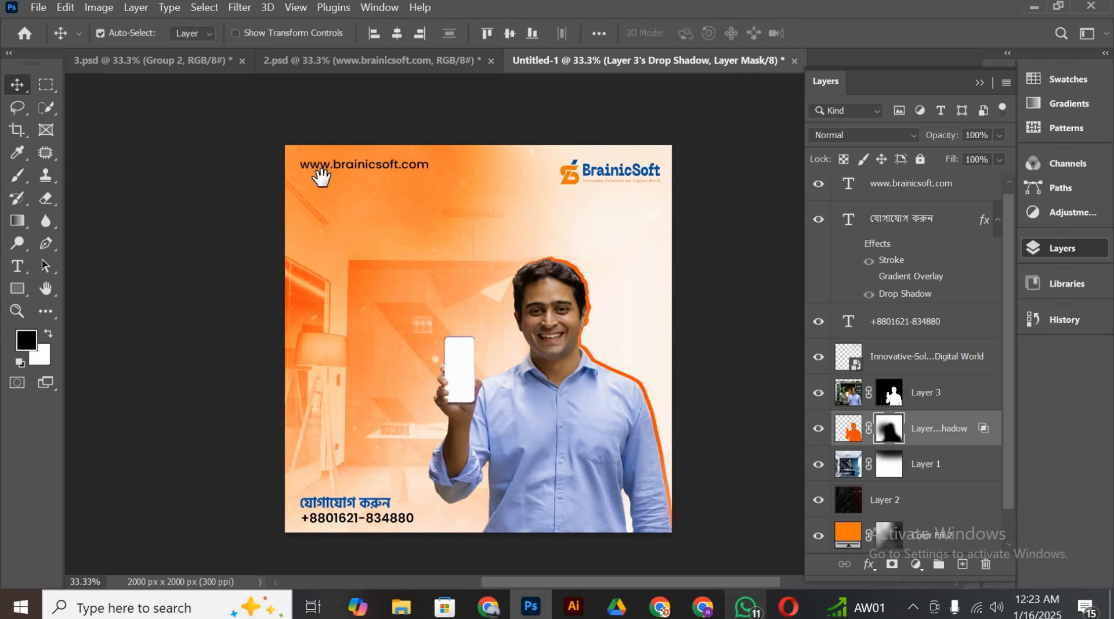
click(364, 65)
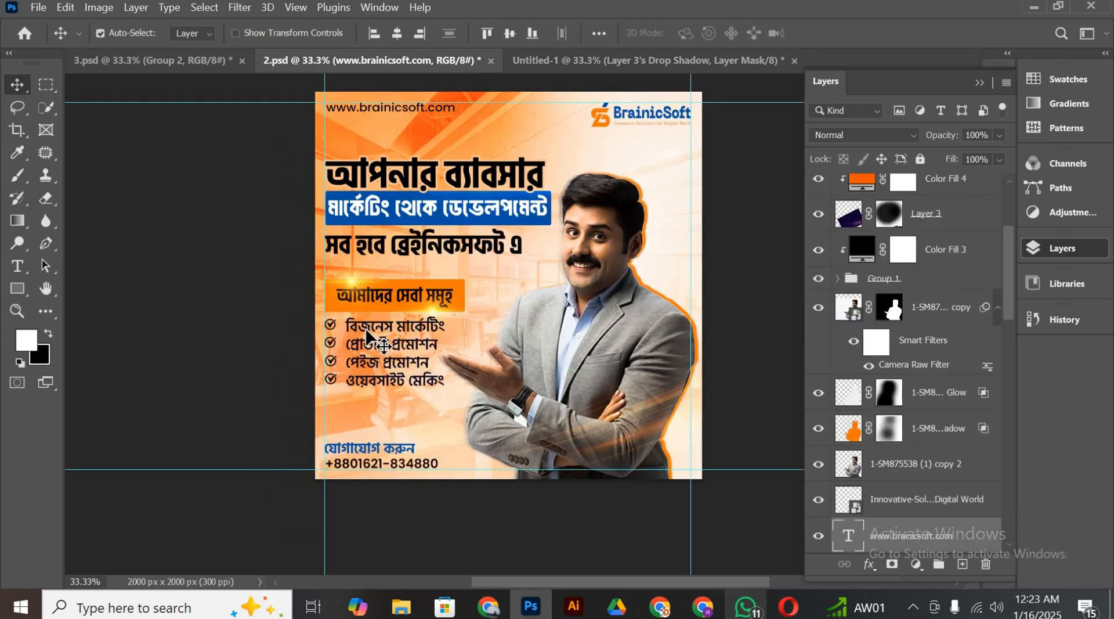
scroll(377, 342, up, 1)
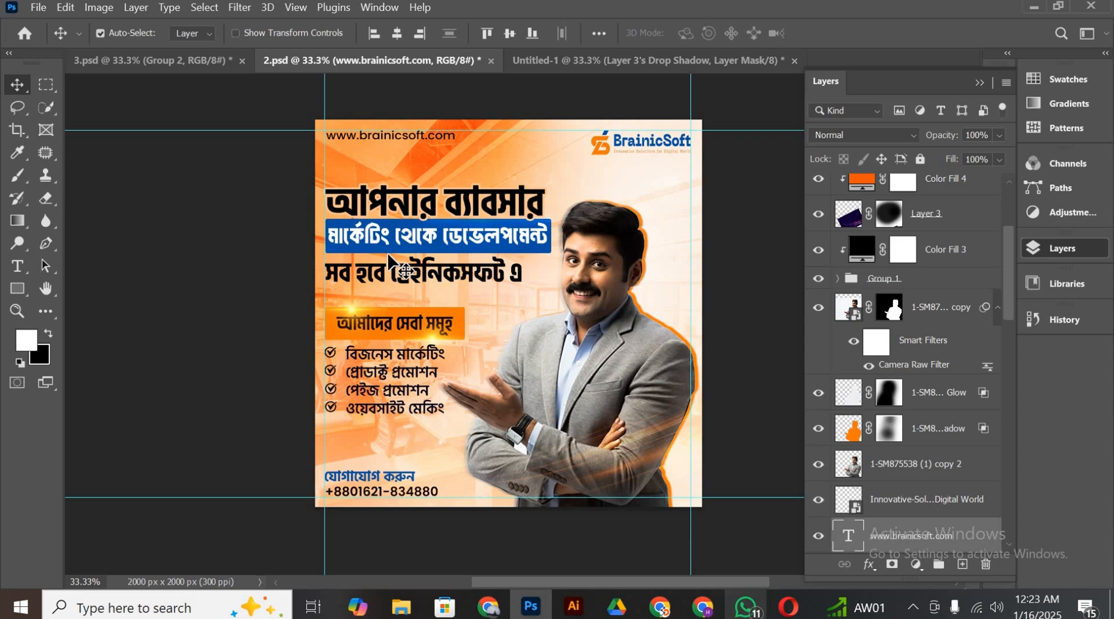
click(196, 65)
scroll(413, 322, down, 1)
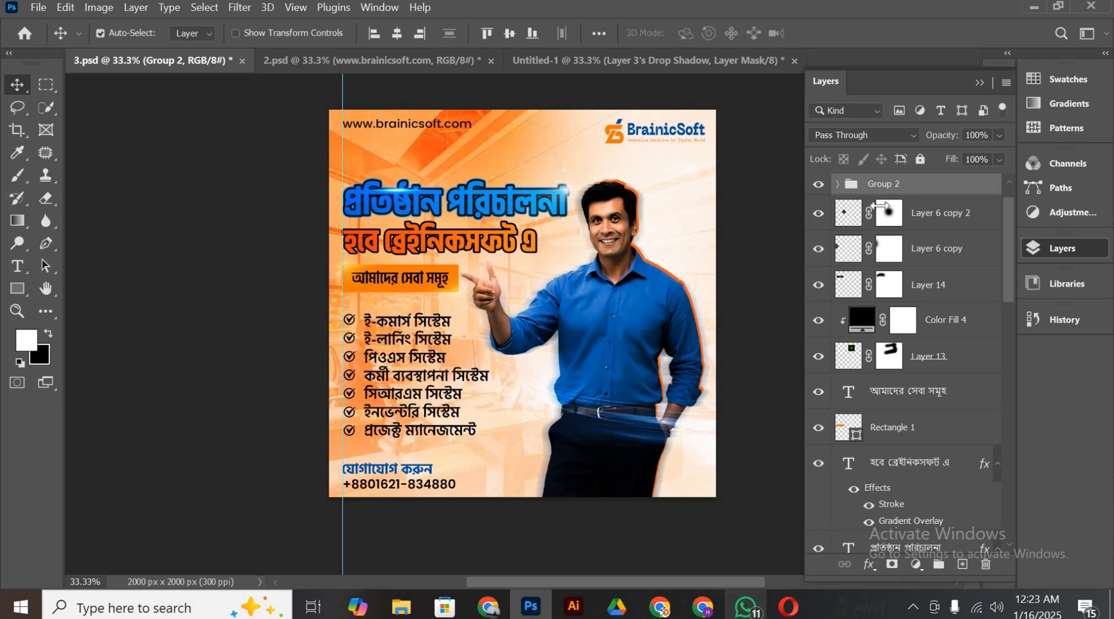
drag(881, 187, 374, 327)
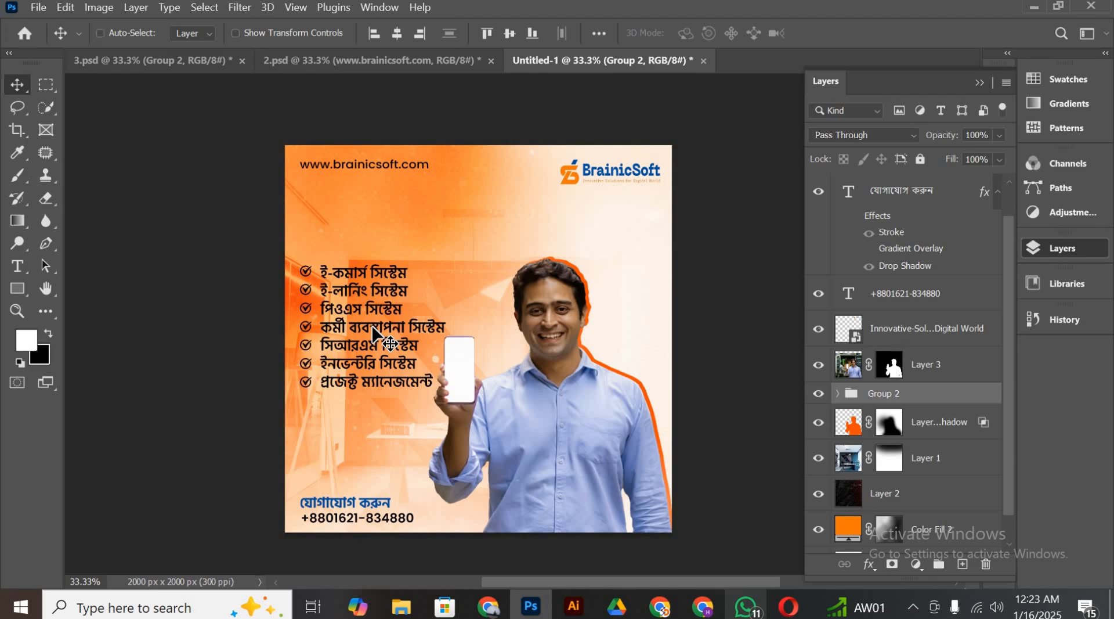
Move the services checklist about 278 px down and place Group 2 above Layer 3 in the layer order
key(ctrl+t)
drag(367, 342, 365, 386)
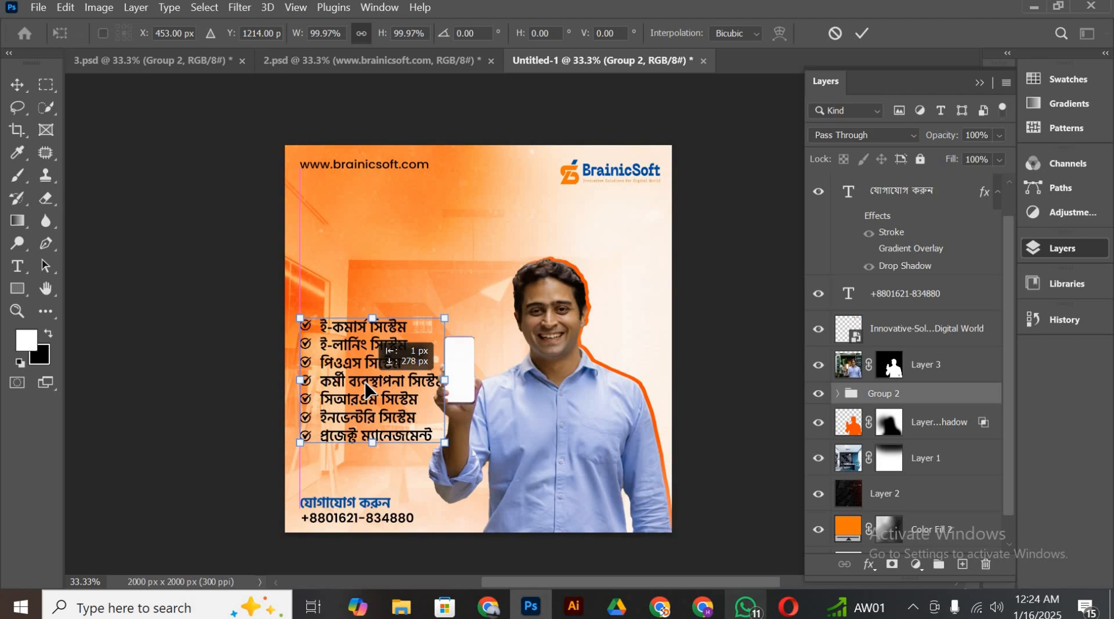
drag(367, 390, 368, 390)
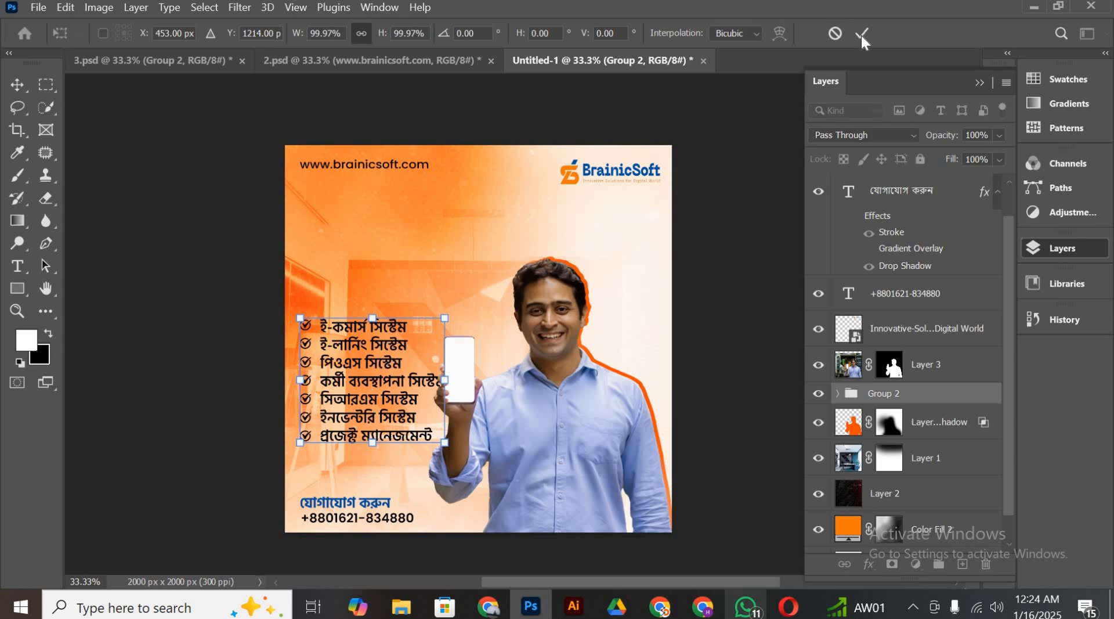
key(Return)
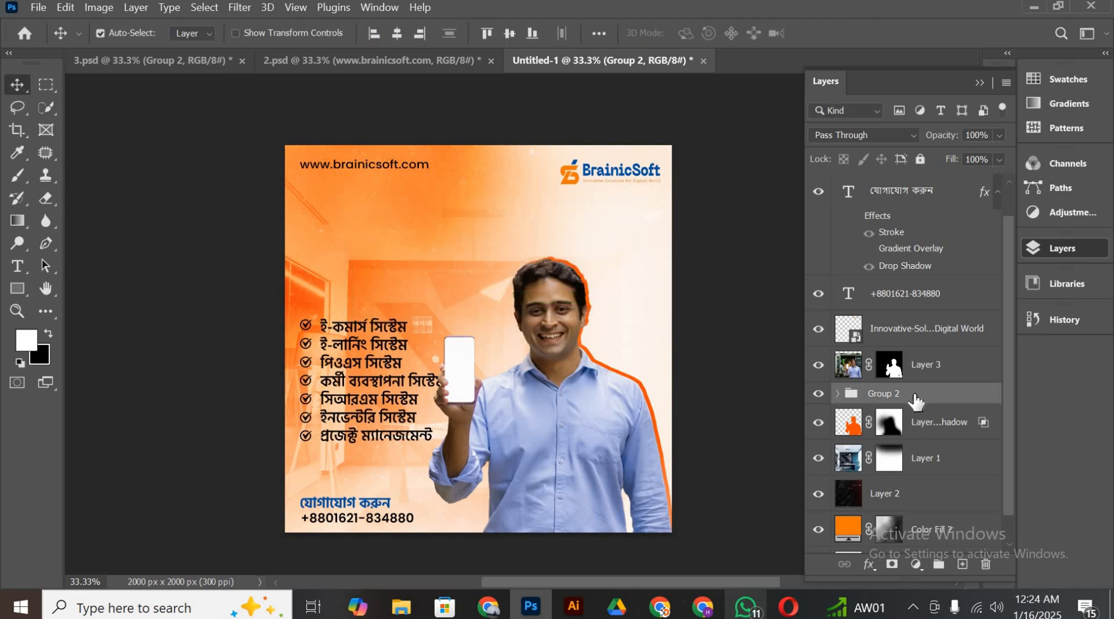
drag(903, 355, 901, 360)
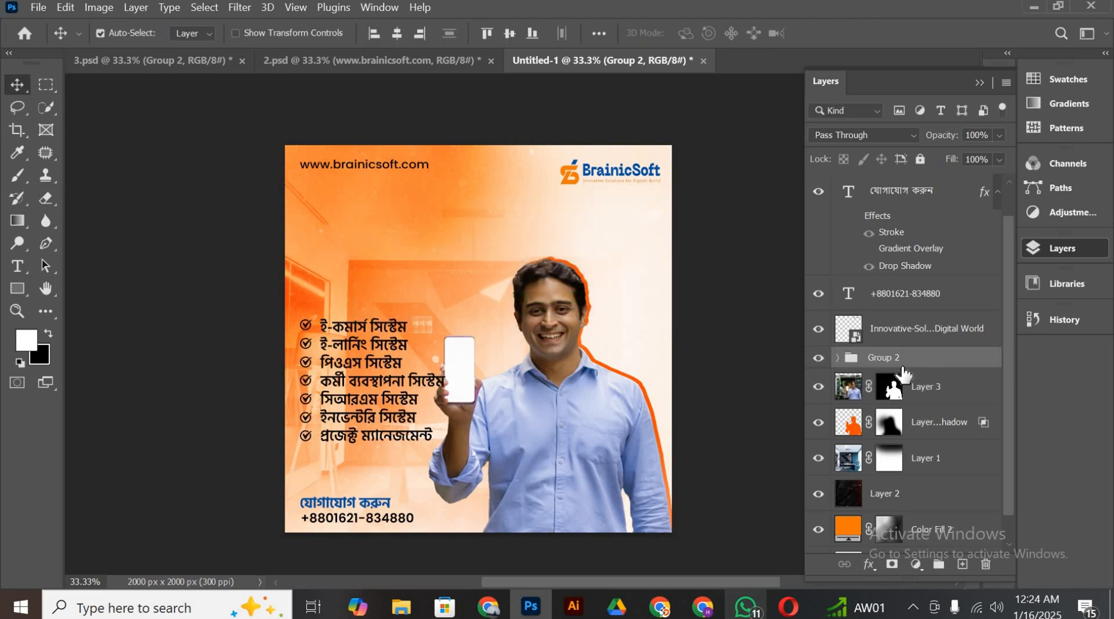
Shift Layer 3 and its separated drop shadow layer together slightly rightward, moving the phone clear of the checklist text
click(931, 404)
shift+click(926, 425)
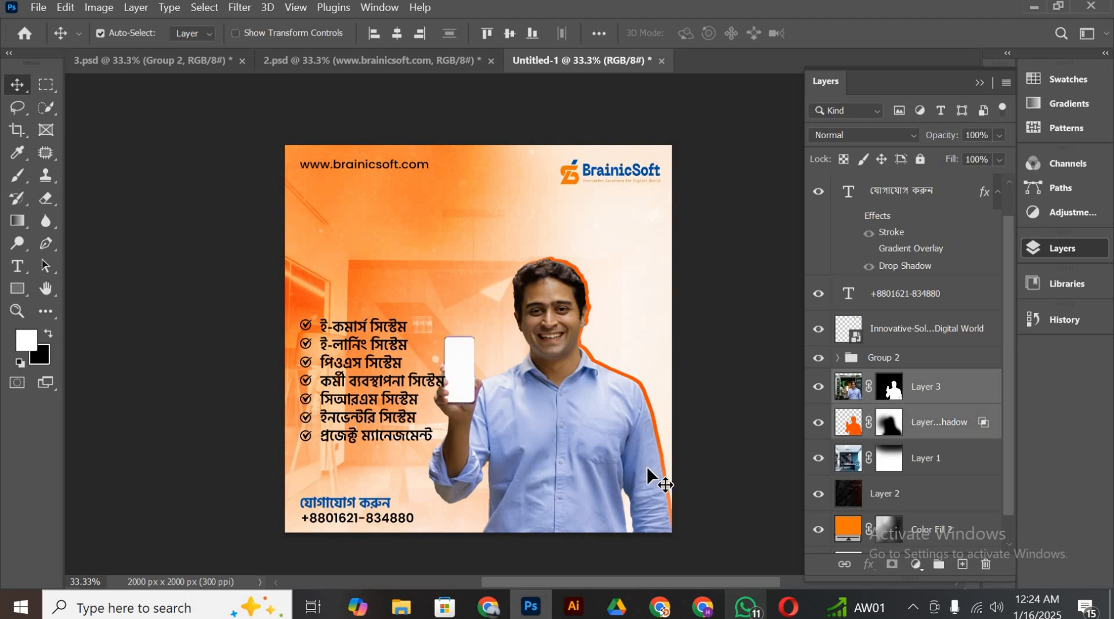
drag(638, 464, 655, 471)
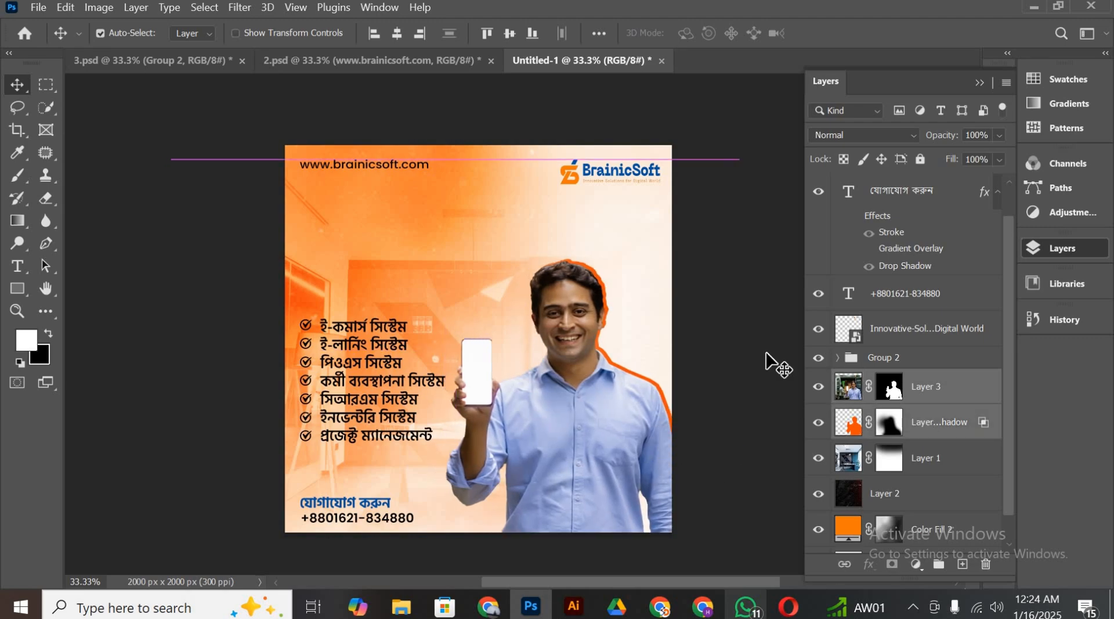
click(703, 327)
scroll(703, 328, down, 2)
scroll(705, 334, up, 2)
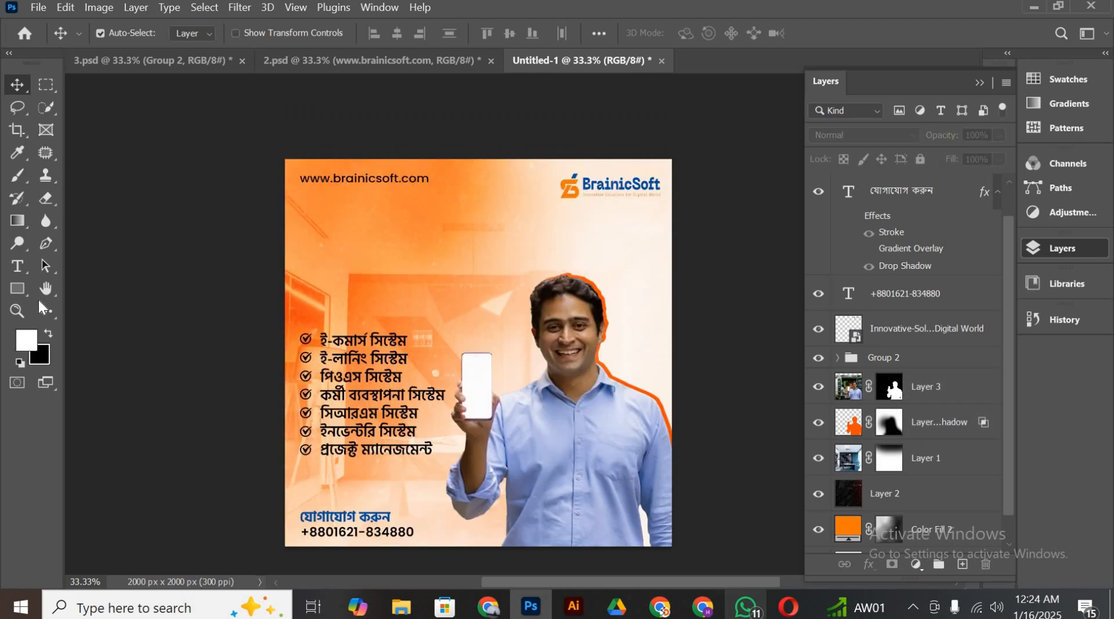
Try moving the checklist text up, undo the move, and briefly hide and show the last item's tick icon
drag(360, 387, 360, 377)
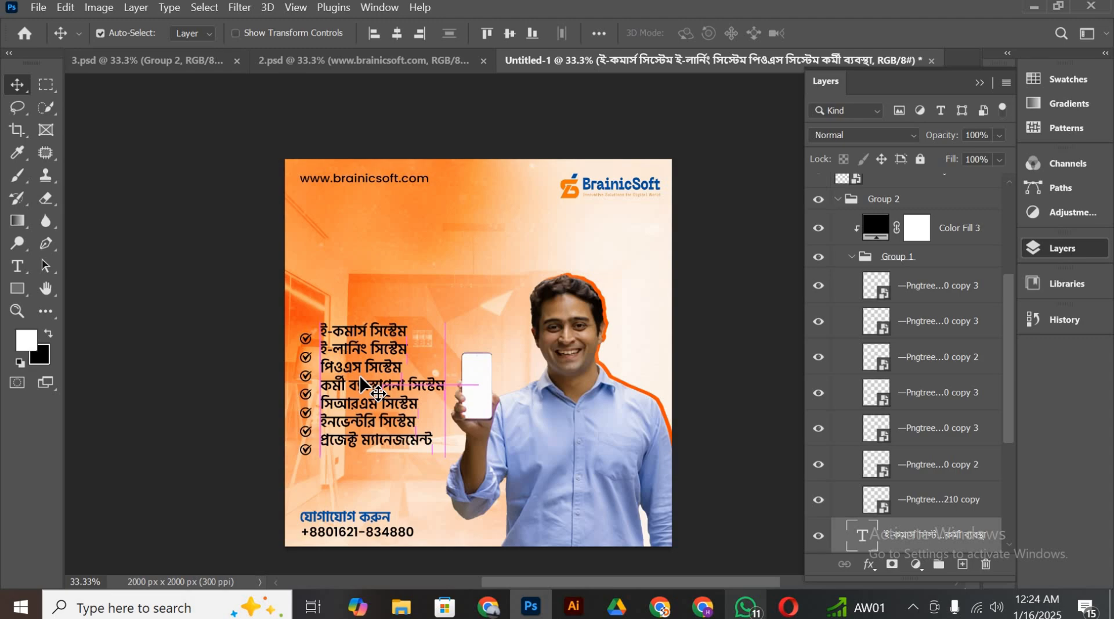
key(ctrl+z)
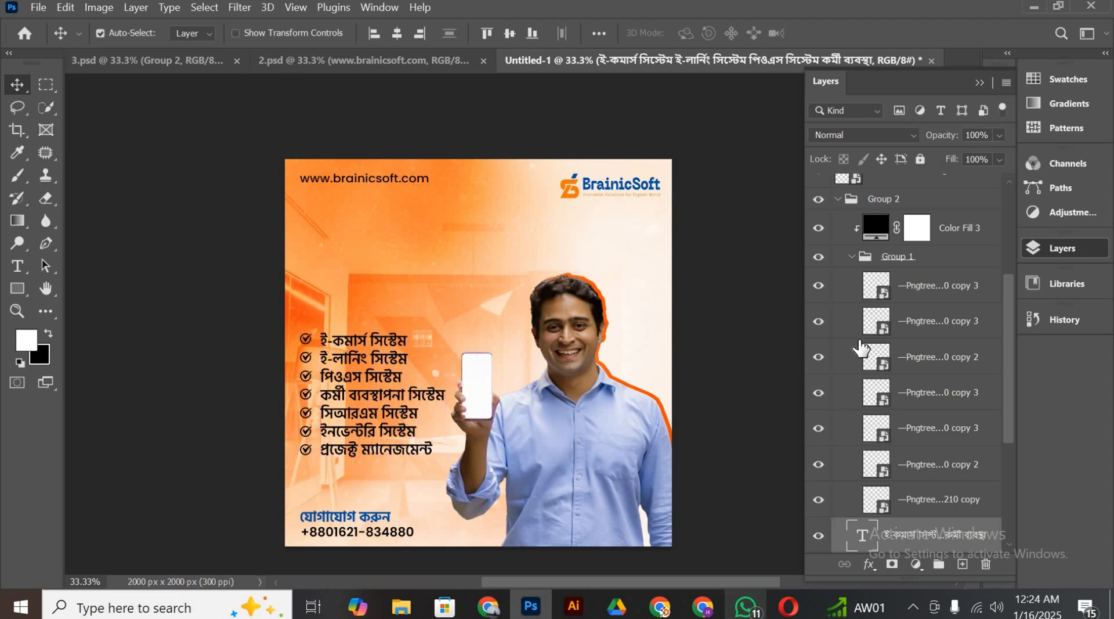
click(818, 285)
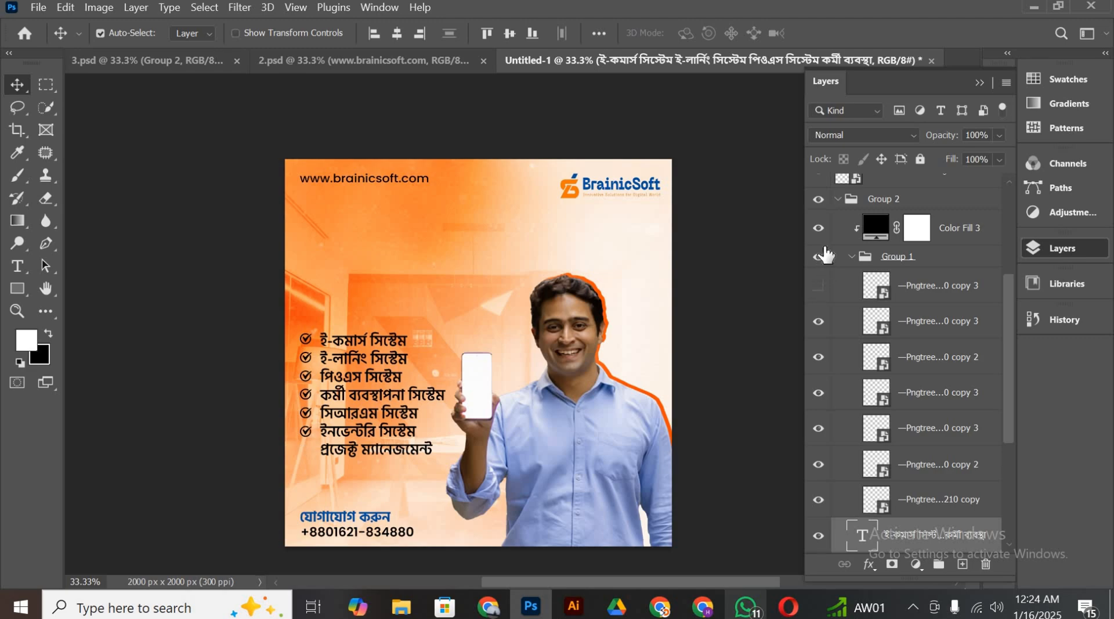
click(819, 285)
Switch to Chrome and search Google for "right icon png" in a new tab
click(488, 607)
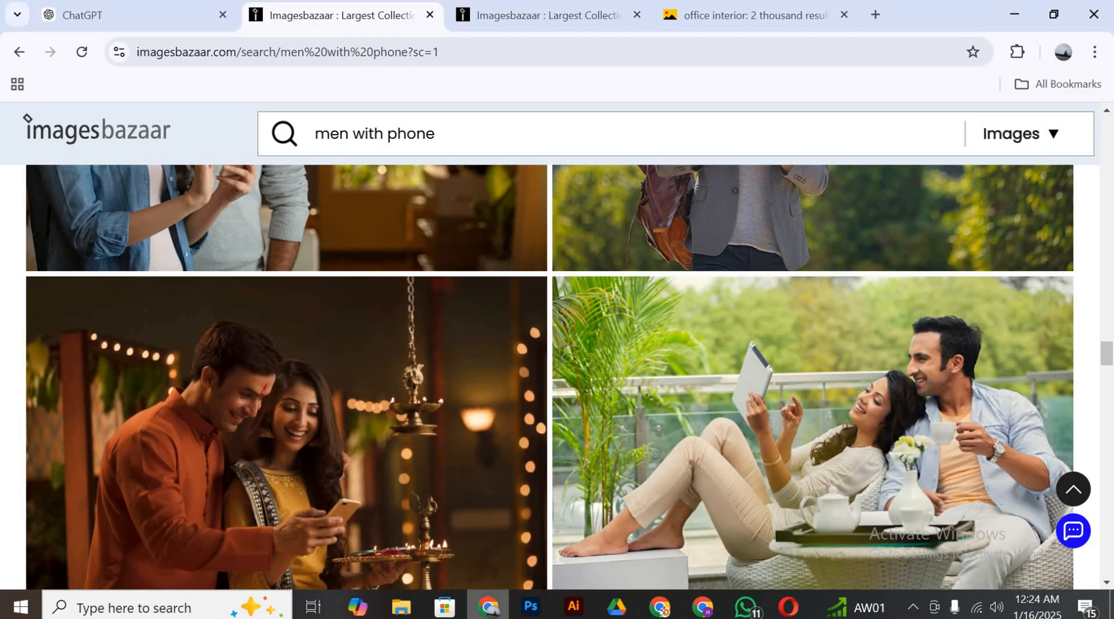
click(879, 14)
click(781, 49)
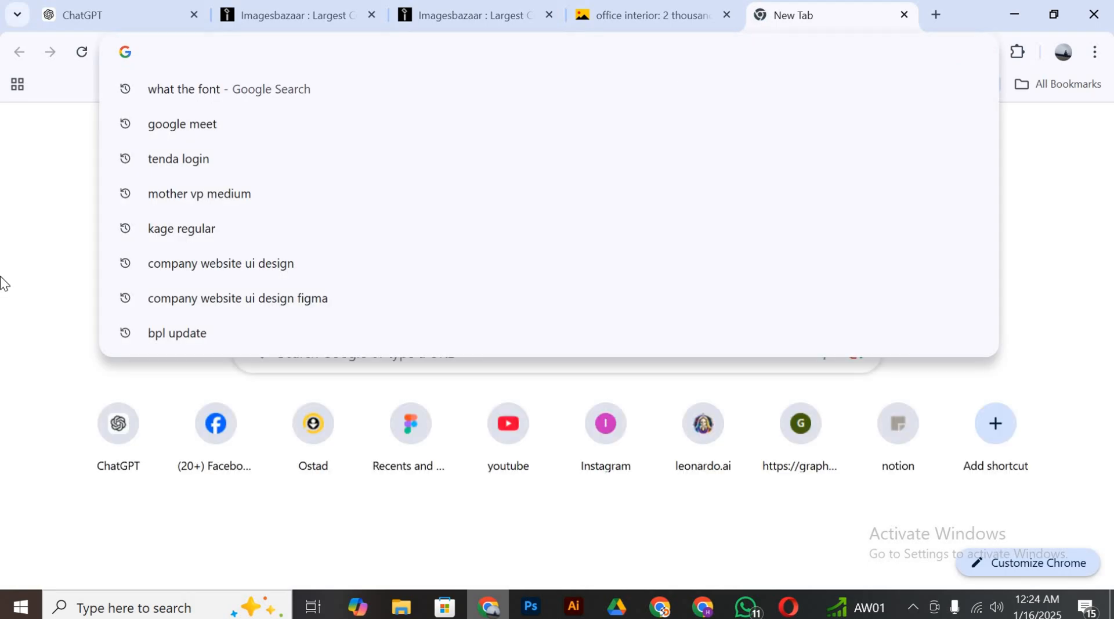
text(right)
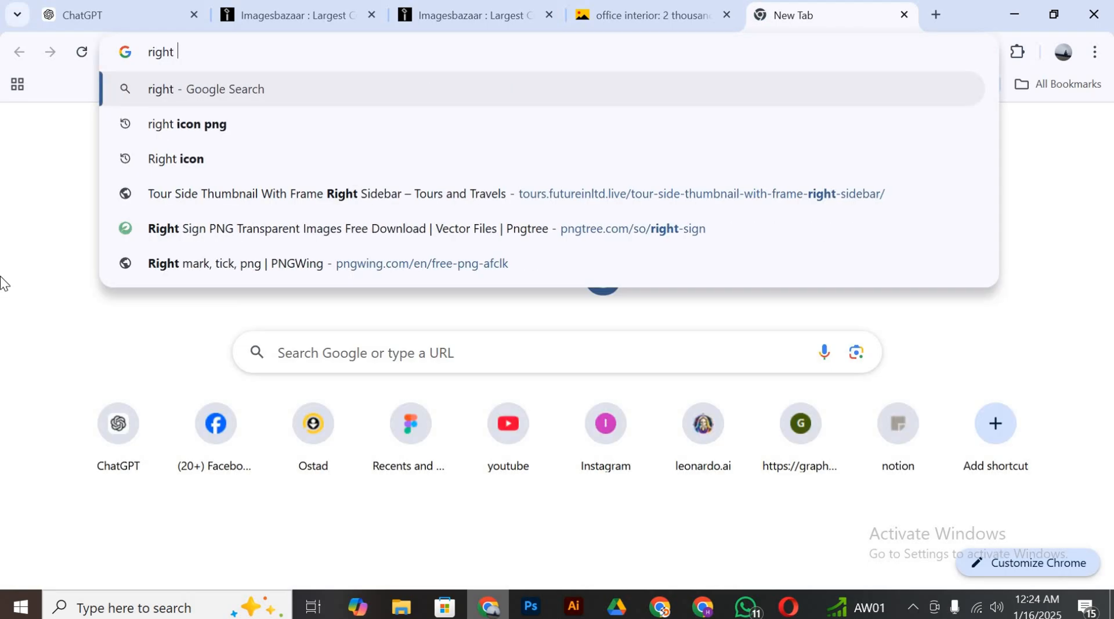
click(281, 131)
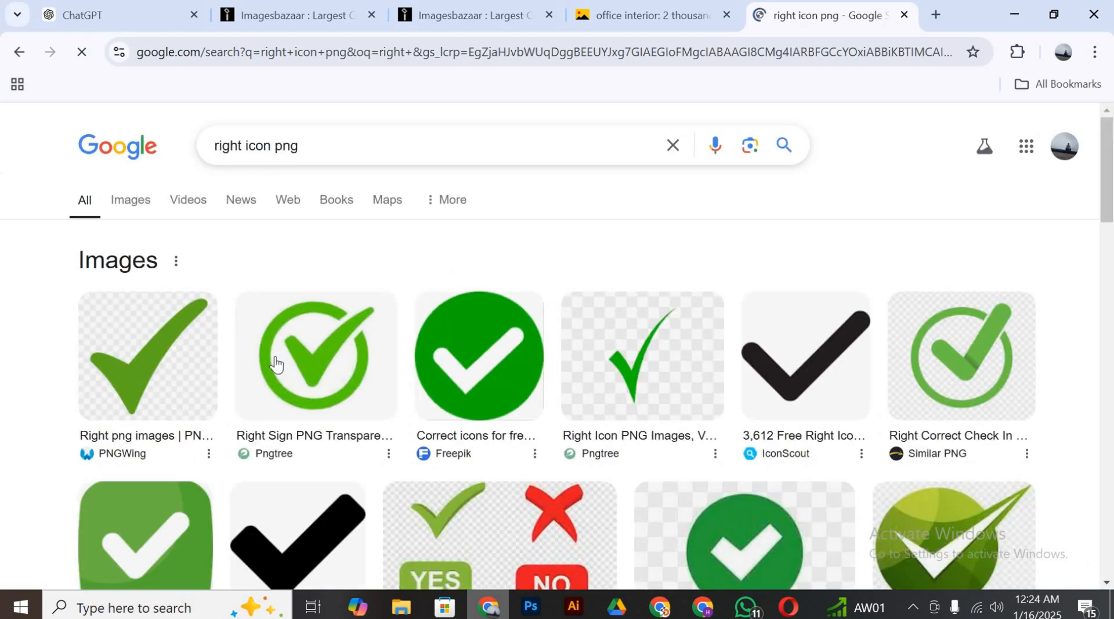
Return to Photoshop and compare the checklist ticks with the web icons, hiding and showing Color Fill 3 and Group 1
click(531, 606)
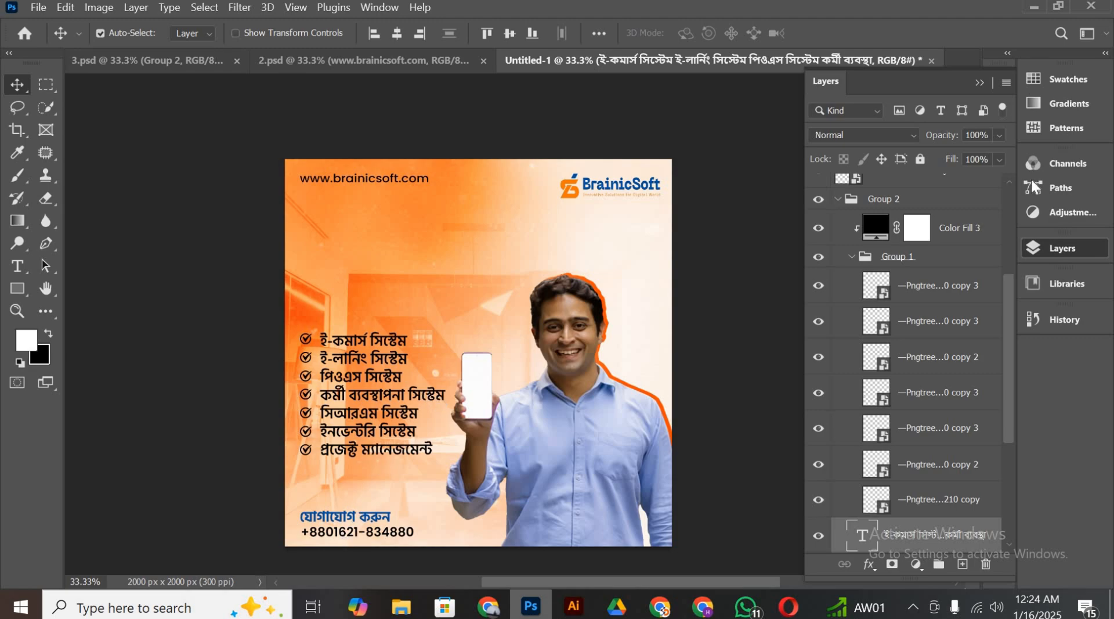
click(819, 228)
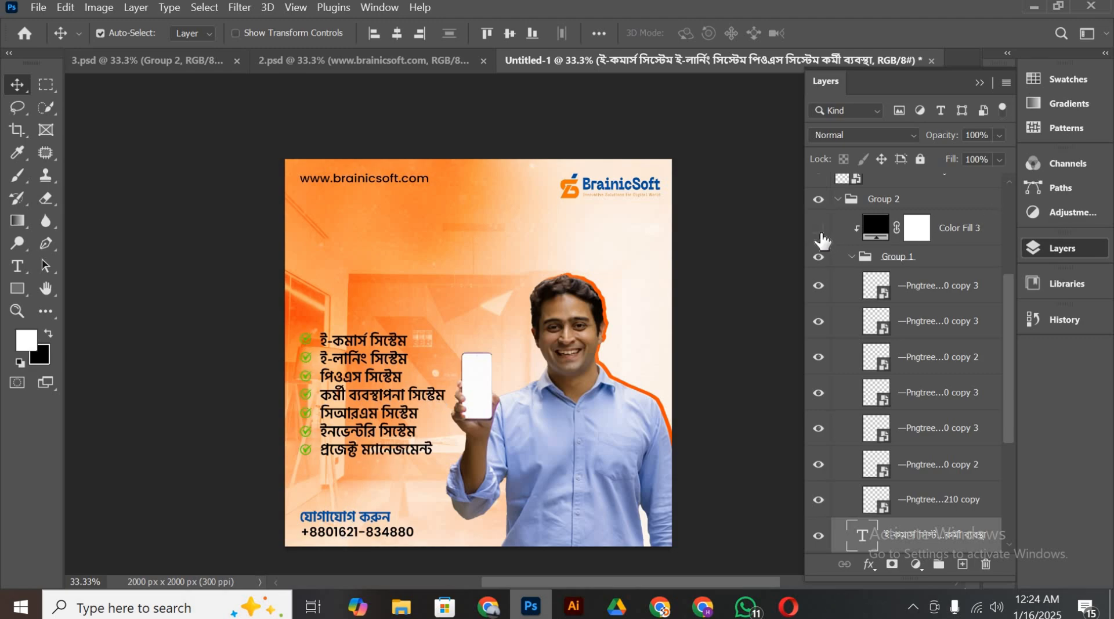
click(488, 606)
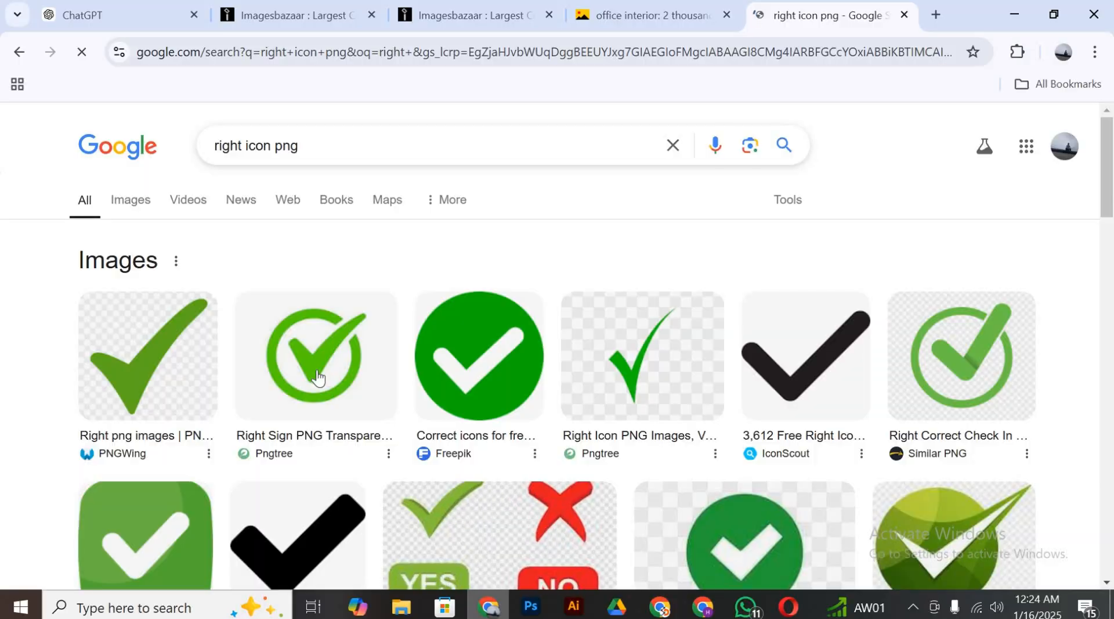
click(530, 606)
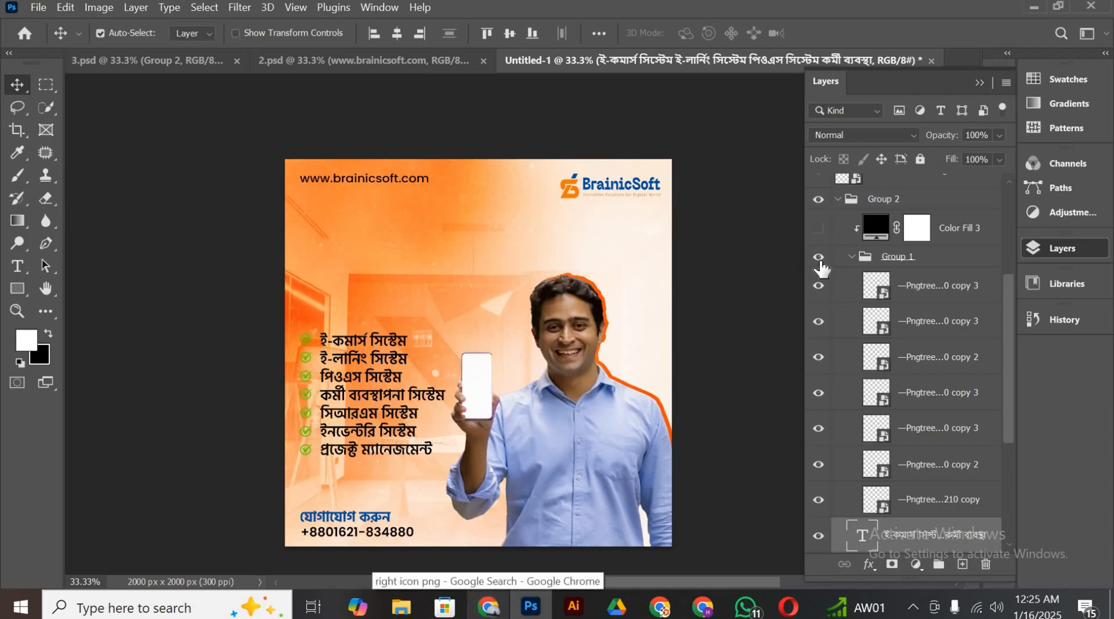
click(818, 260)
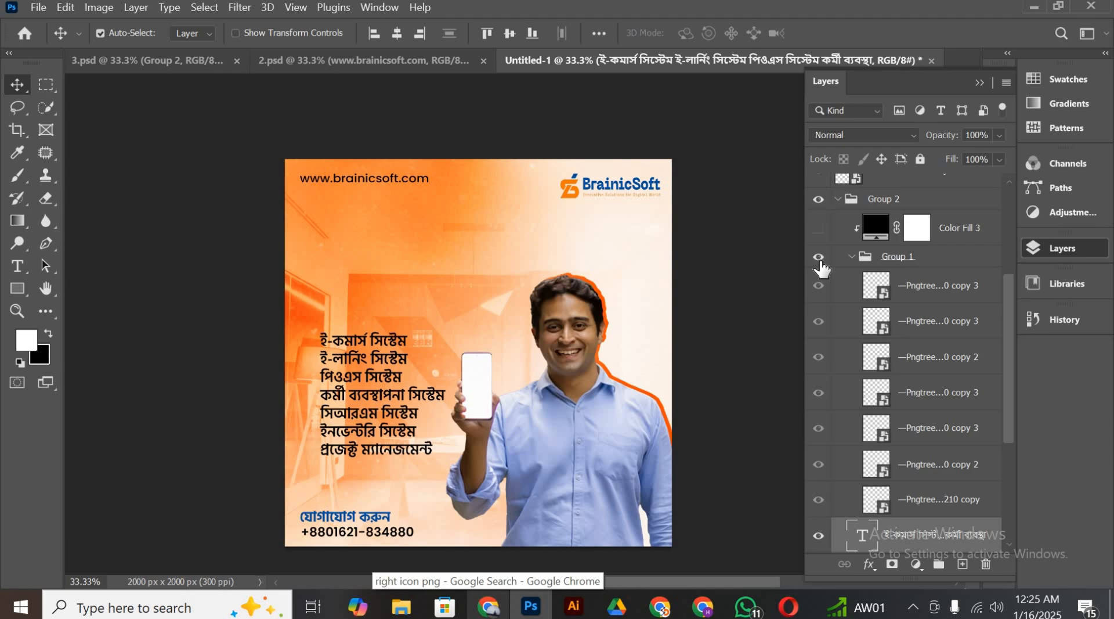
click(819, 257)
click(820, 228)
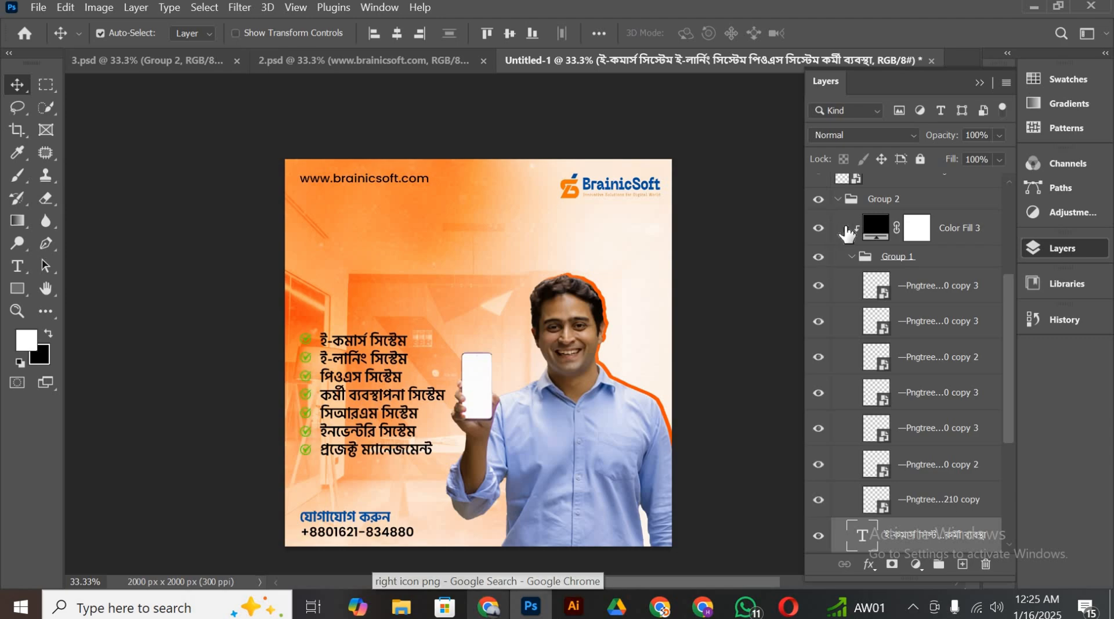
Try recolouring the checklist ticks to red (ff0000) through Color Fill 3
double_click(875, 228)
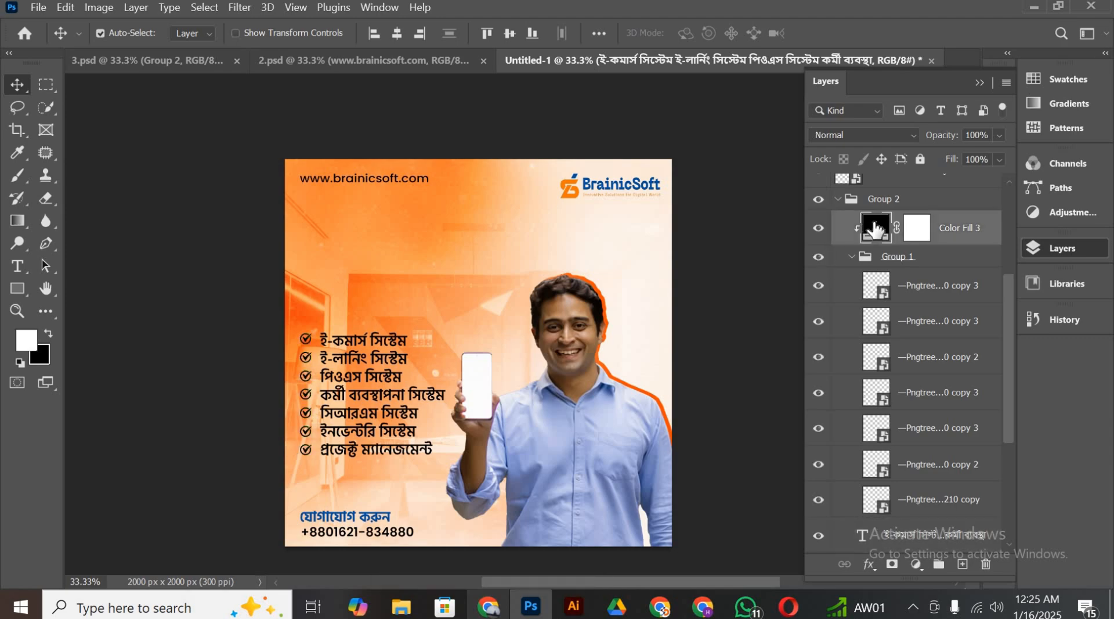
mouse_move(781, 266)
mouse_down()
mouse_move(763, 332)
mouse_move(802, 454)
mouse_move(782, 463)
mouse_up()
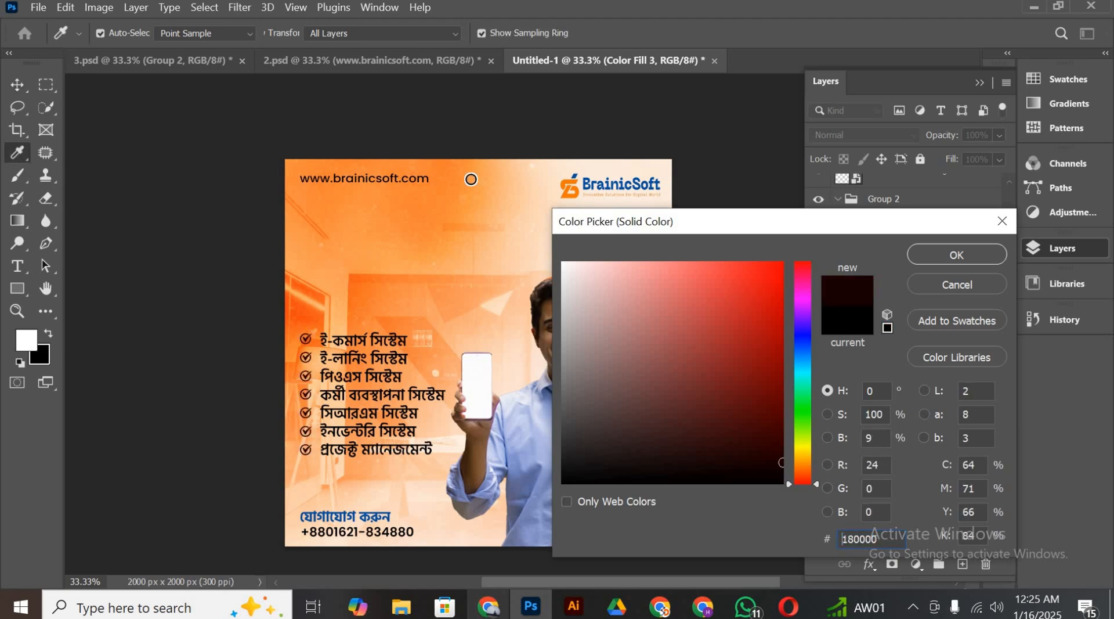
text(ff0000)
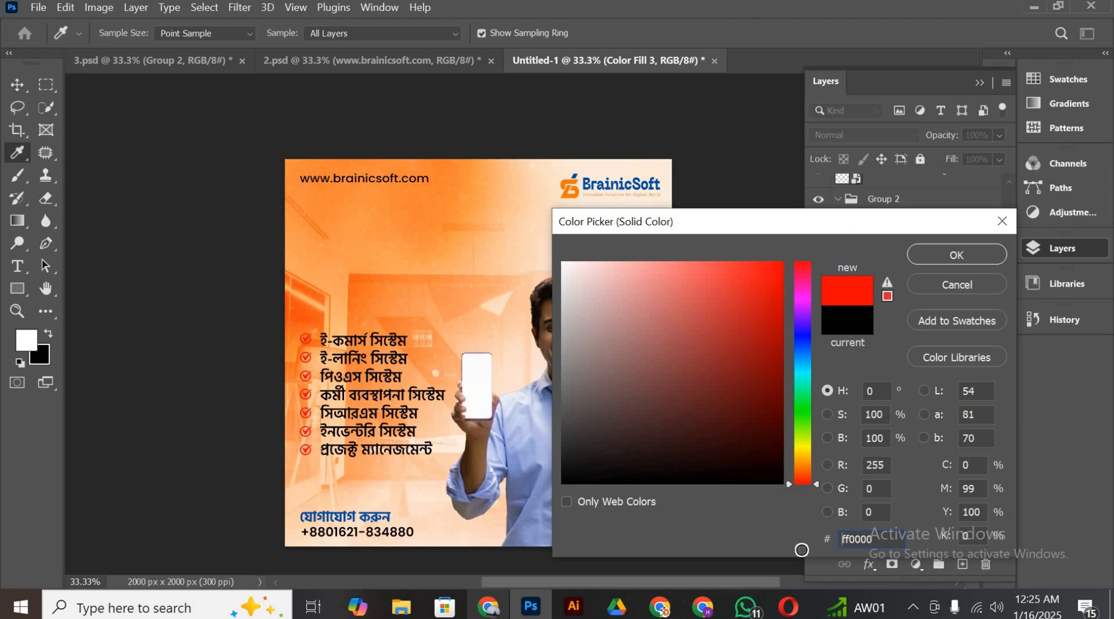
drag(802, 550, 801, 518)
click(963, 260)
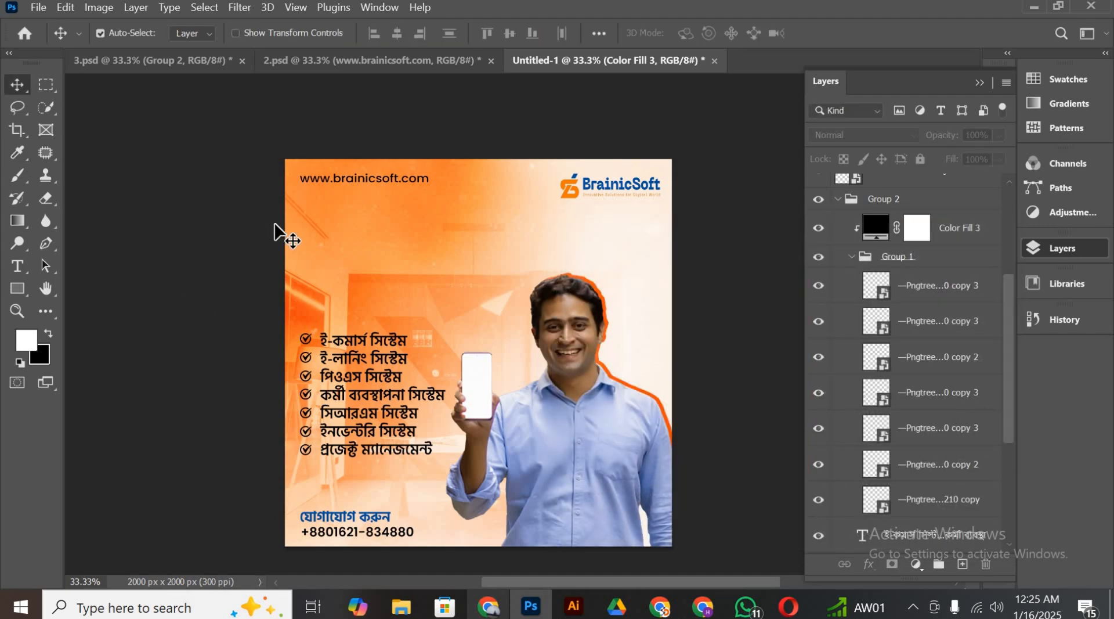
Copy the "আমাদের সেবা সমূহ" heading, Rectangle 1, Layer 10 and Layer 10 copy from 2.psd into Untitled-1, aligned above the checklist
scroll(360, 78, down, 1)
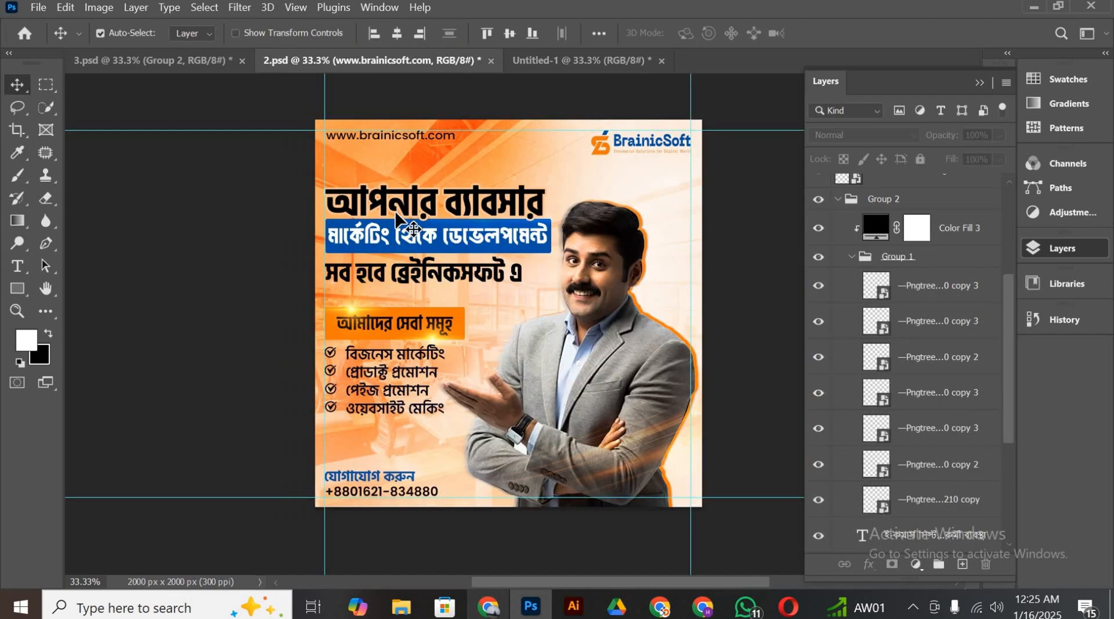
click(369, 325)
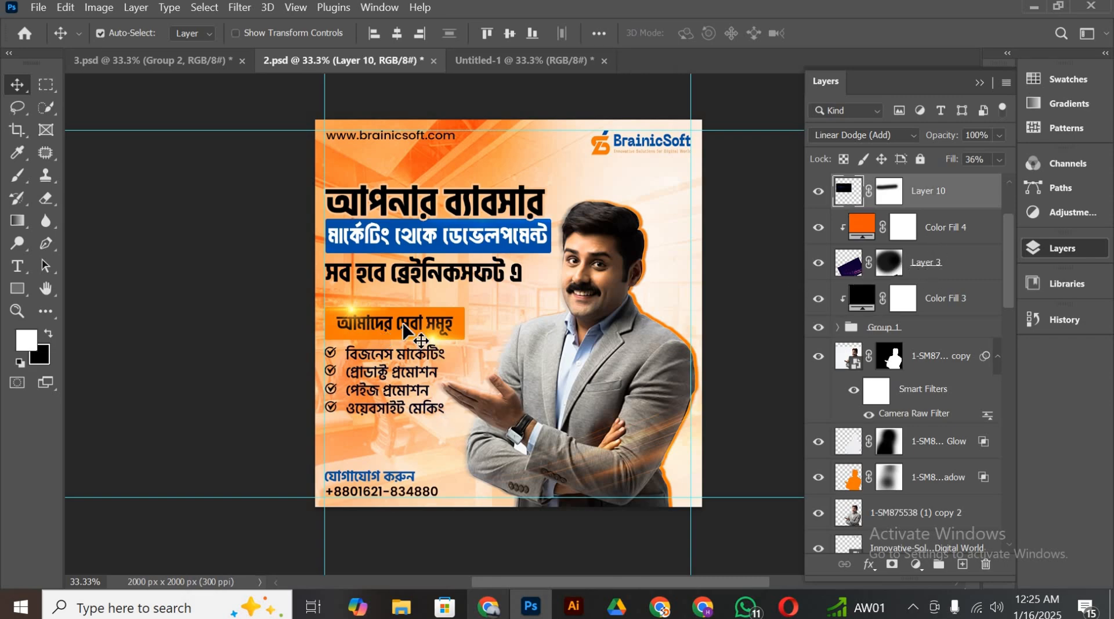
scroll(964, 281, up, 3)
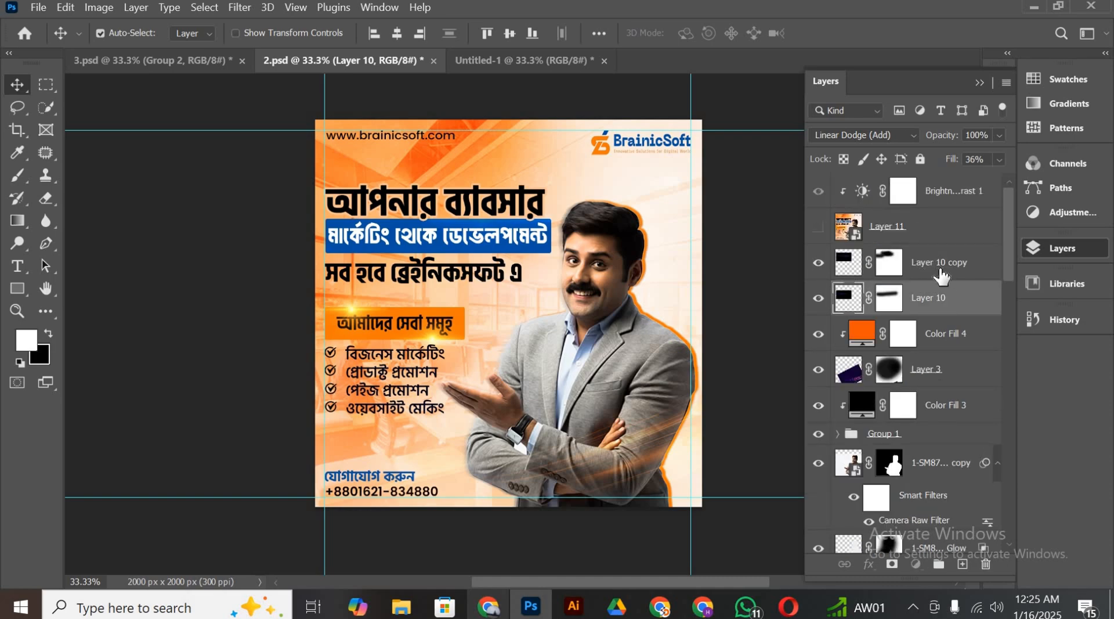
ctrl+click(940, 271)
scroll(944, 310, down, 4)
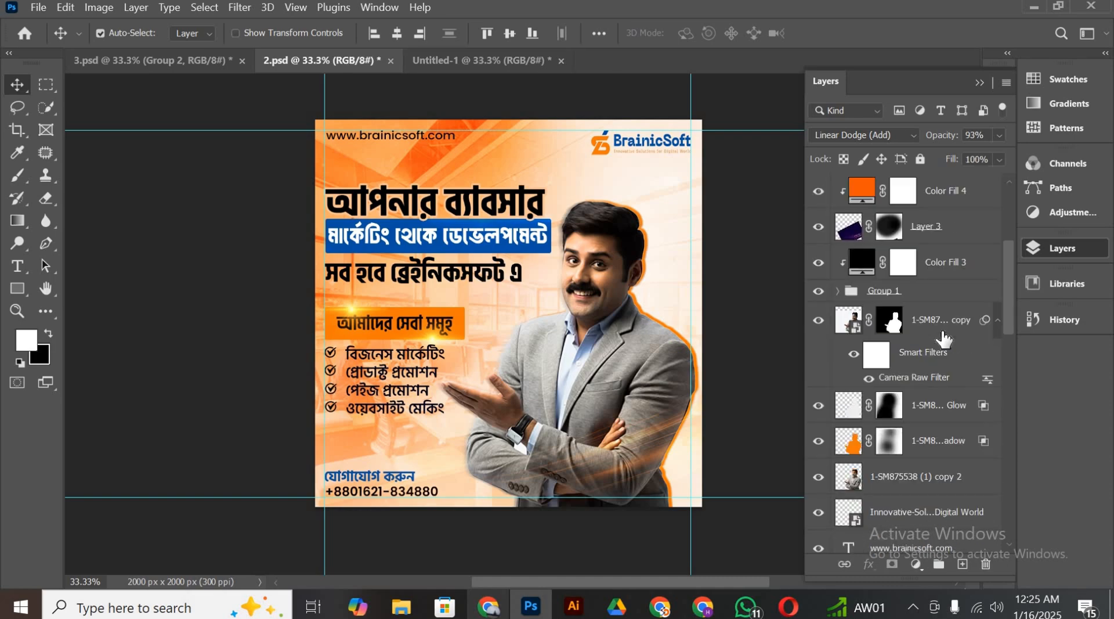
scroll(944, 338, down, 9)
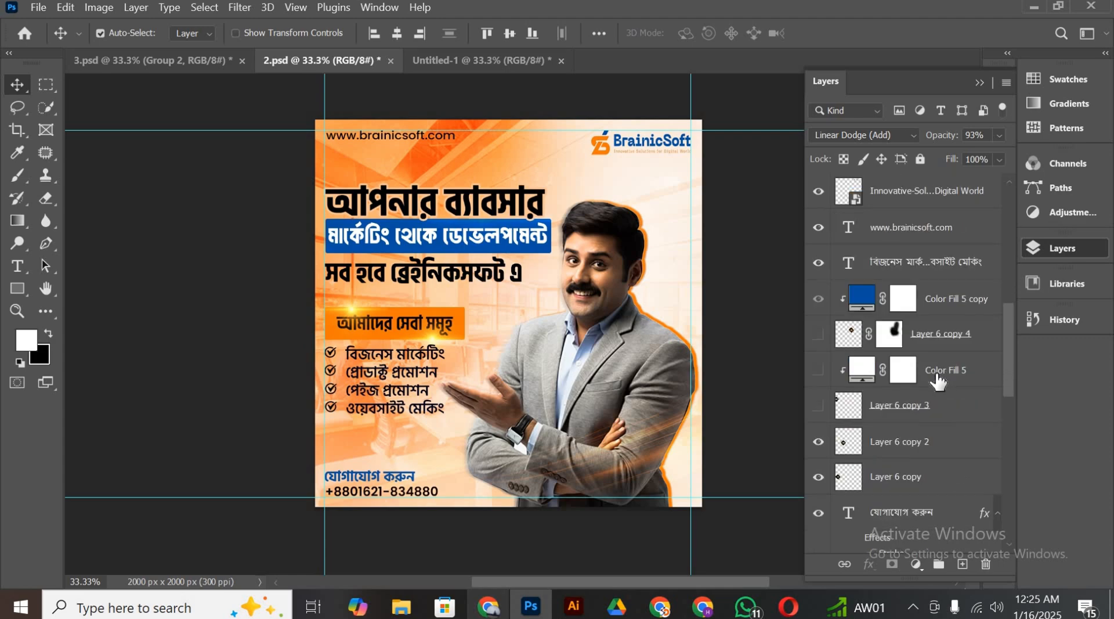
scroll(939, 380, down, 5)
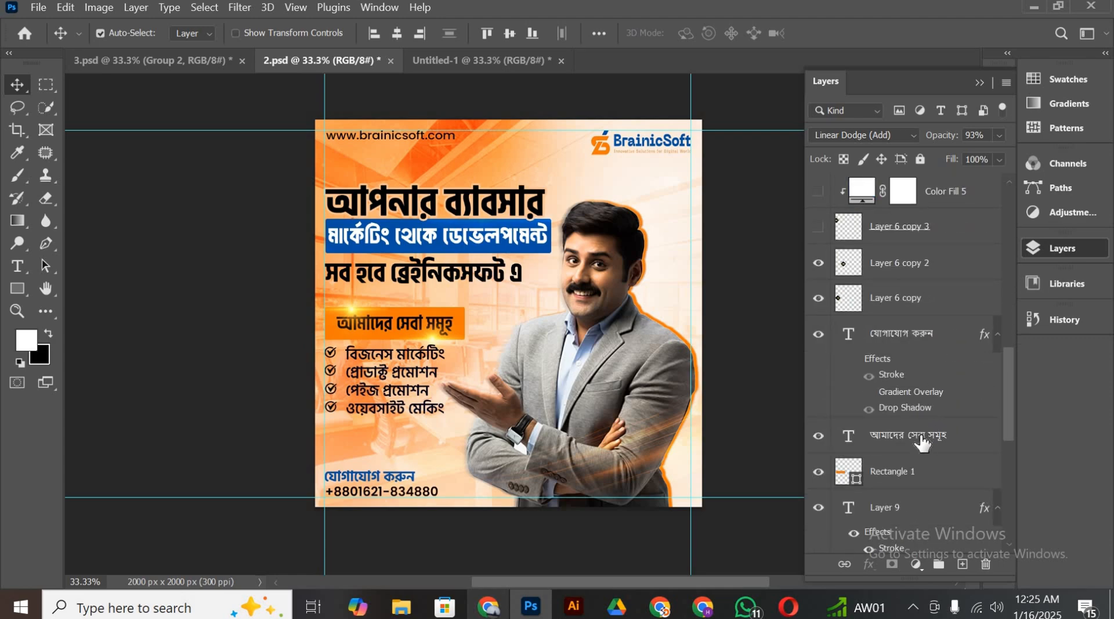
ctrl+click(920, 442)
ctrl+click(935, 467)
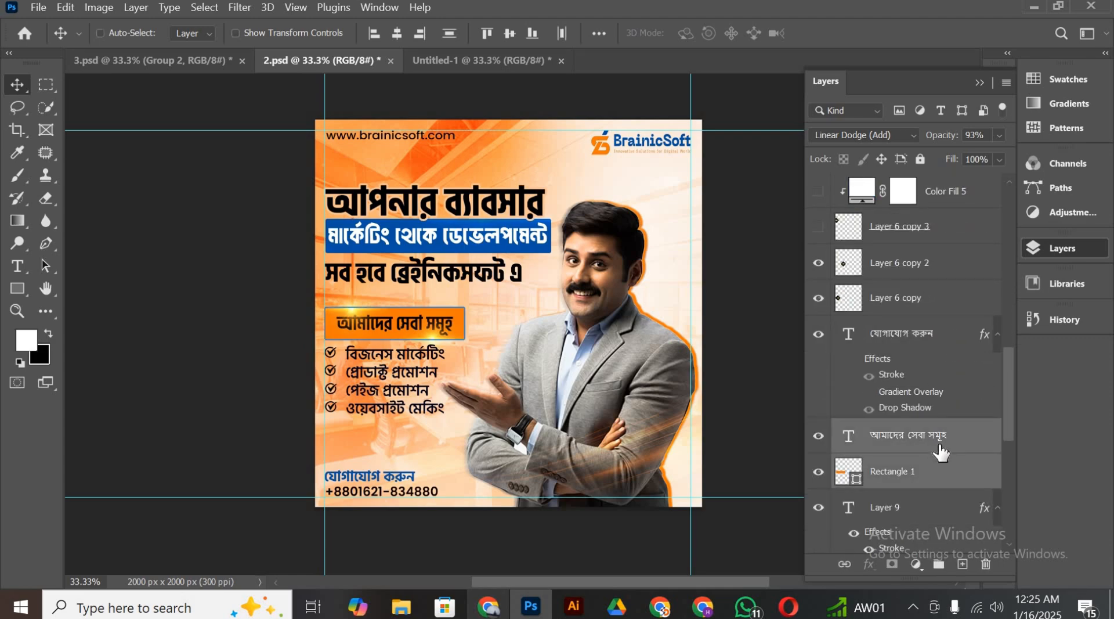
drag(941, 451, 474, 222)
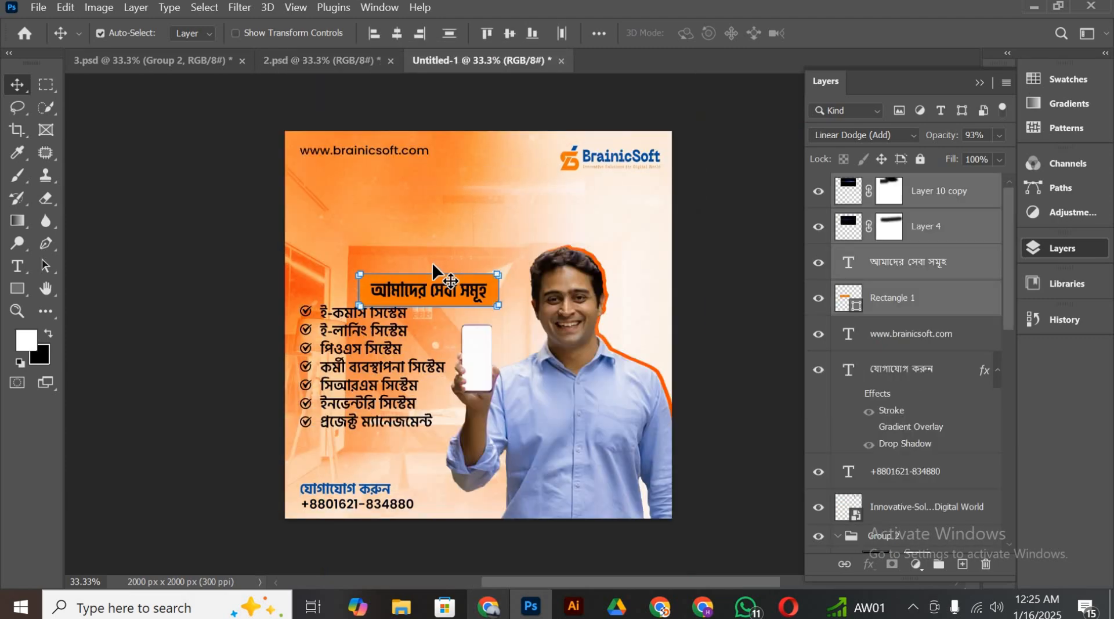
drag(434, 285, 384, 274)
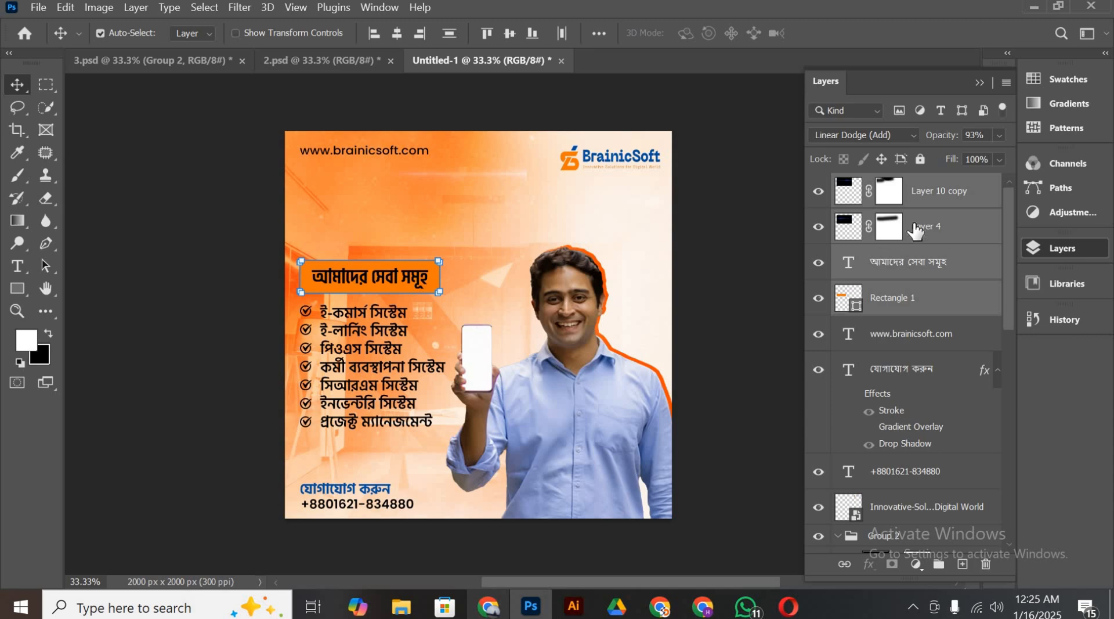
Delete the Layer 4 and Layer 10 copy glow layers from Untitled-1
click(935, 232)
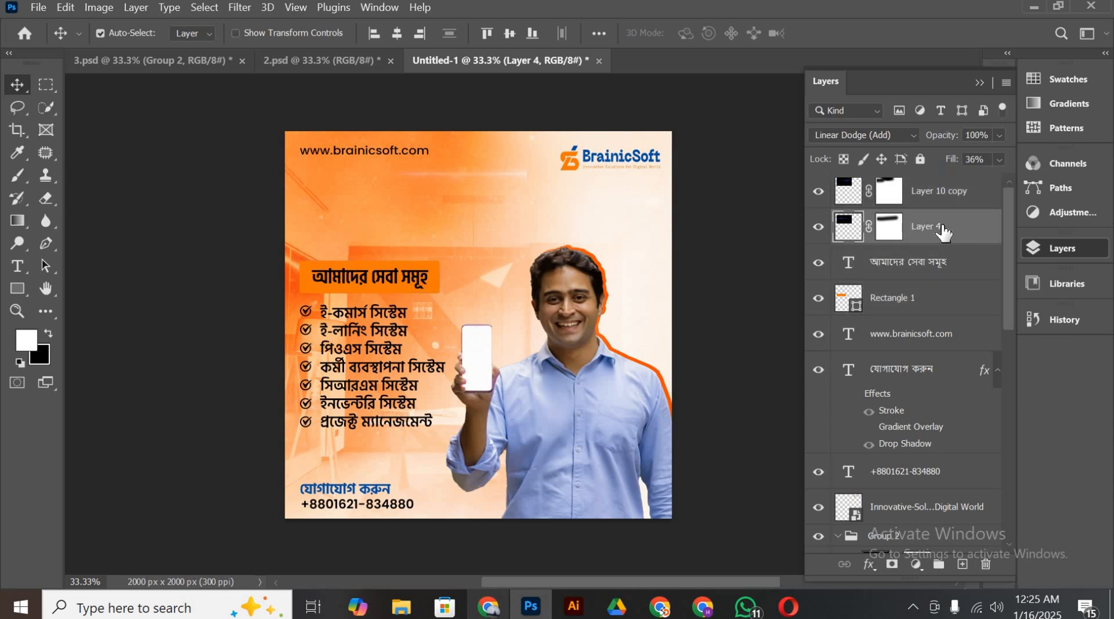
key(Delete)
click(939, 196)
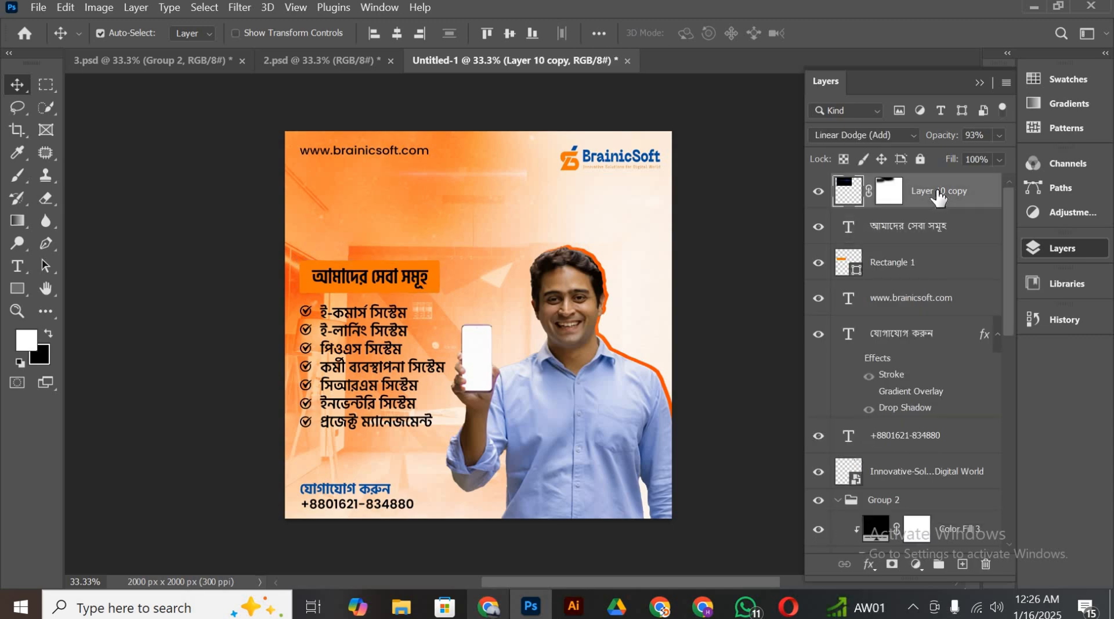
key(Delete)
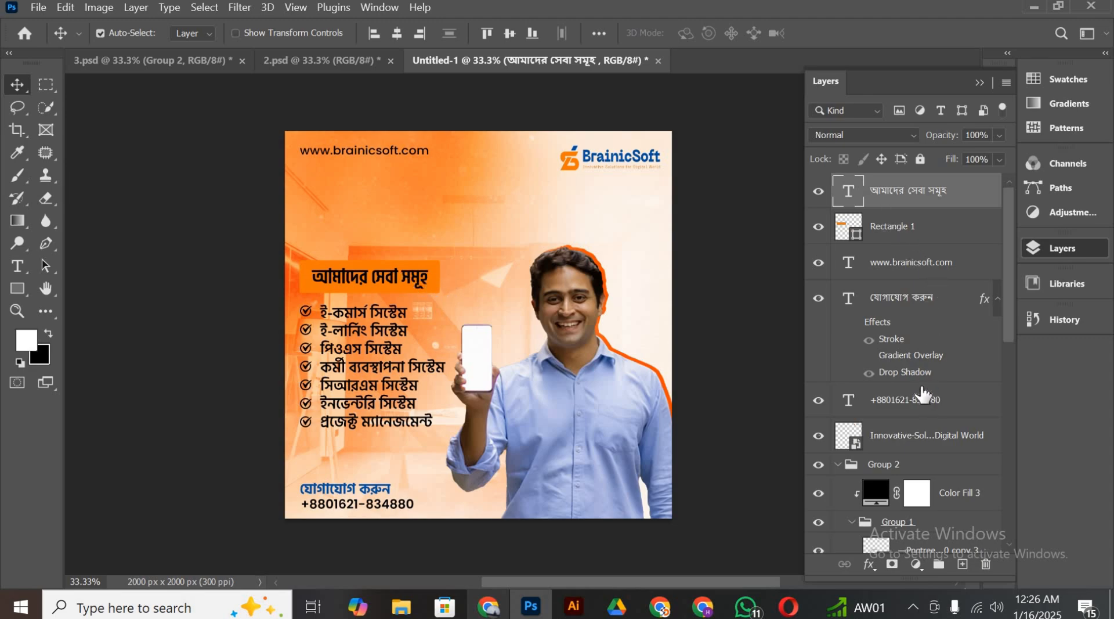
Move the heading, Rectangle 1, website text, contact texts, logo and Group 2 down together to about Y 1088 px
scroll(932, 450, down, 2)
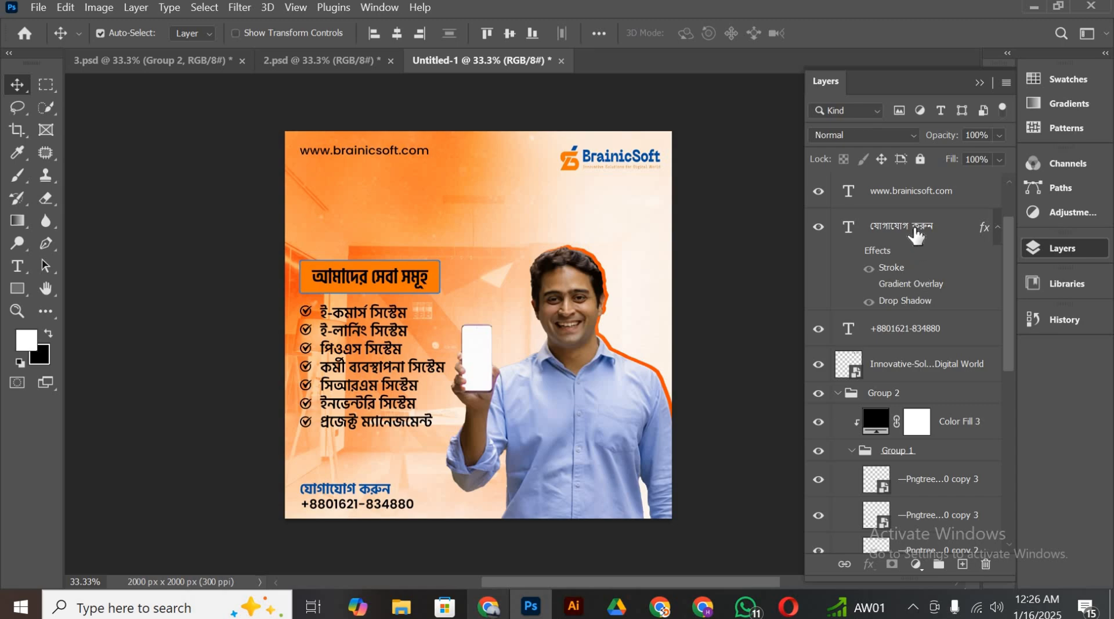
scroll(916, 238, up, 2)
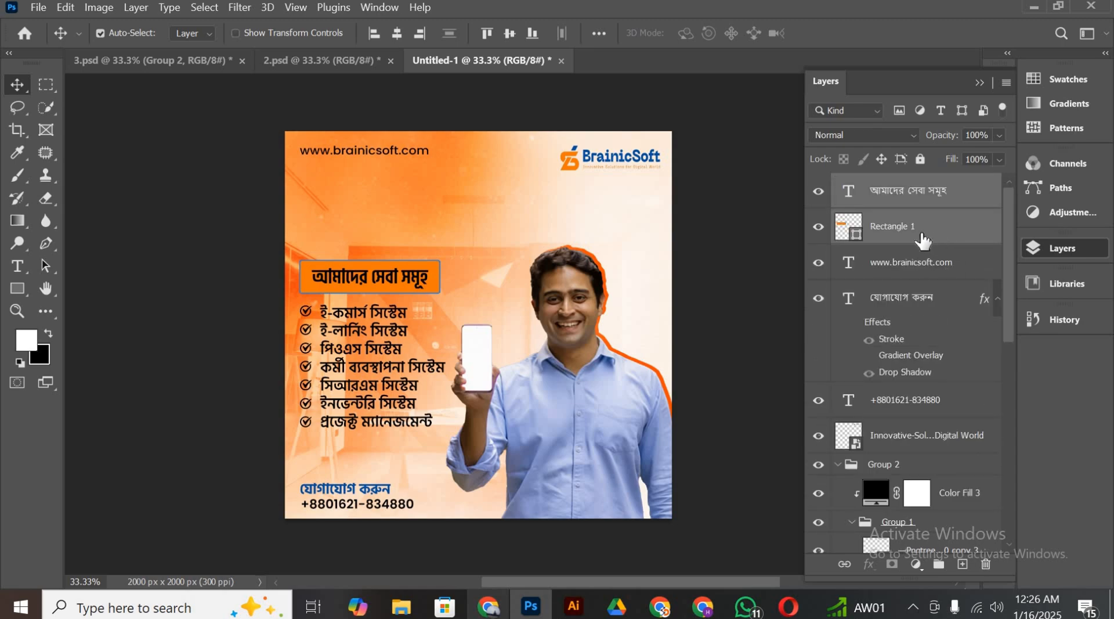
scroll(931, 253, down, 7)
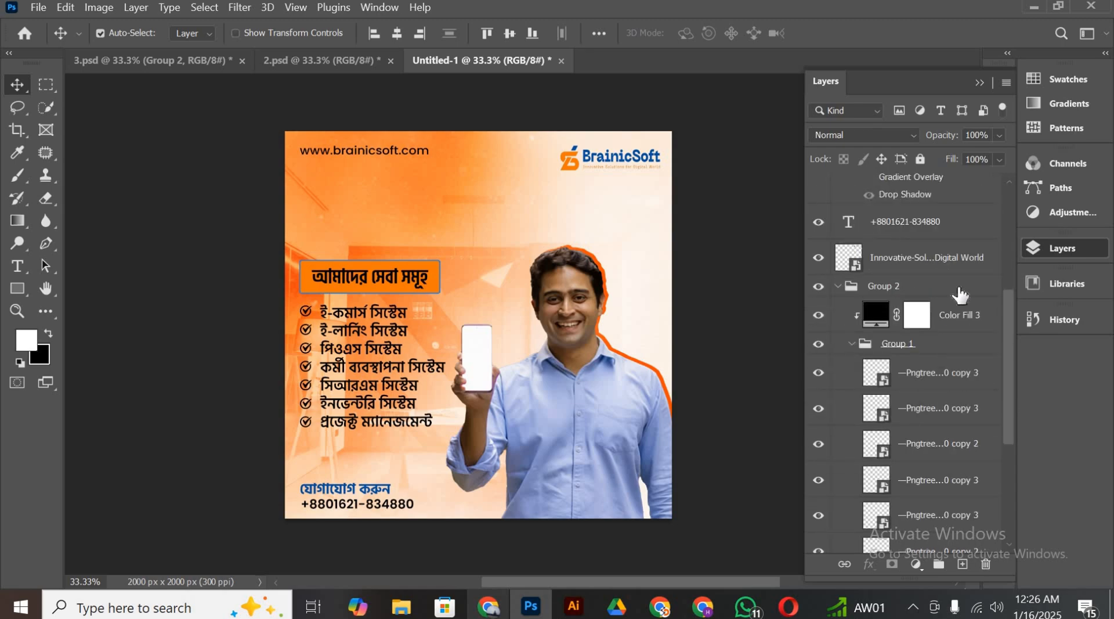
shift+click(886, 214)
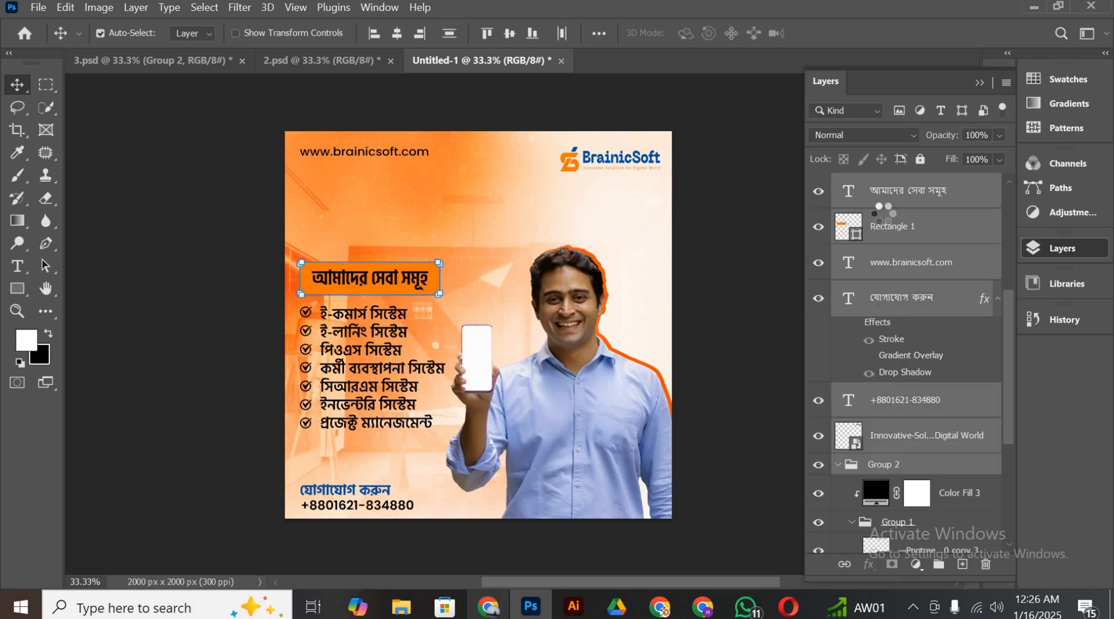
key(t)
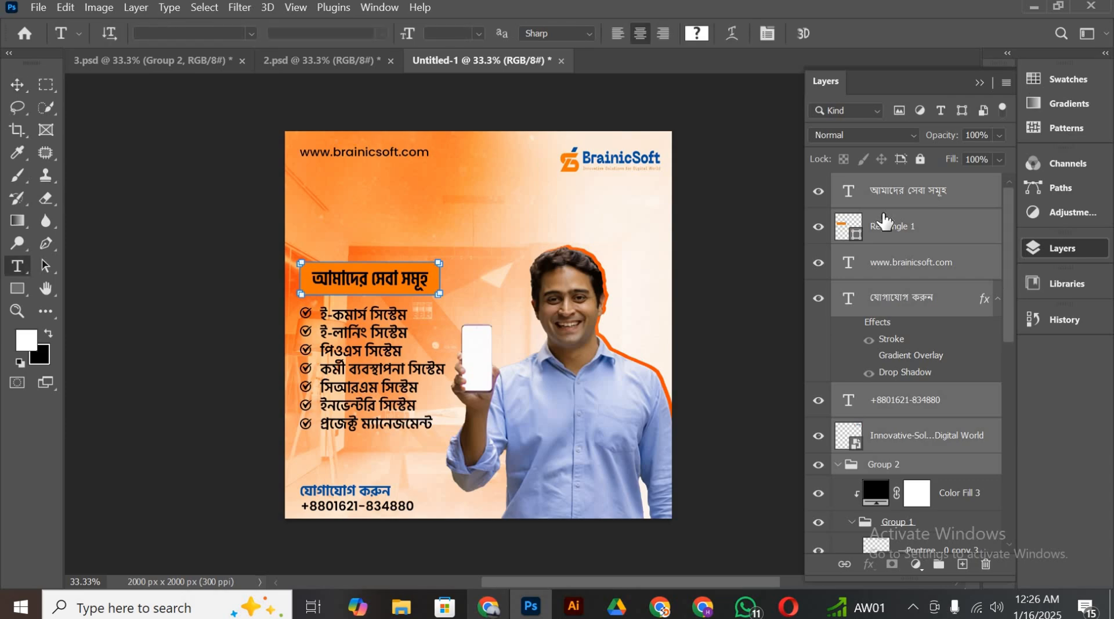
key(ctrl+t)
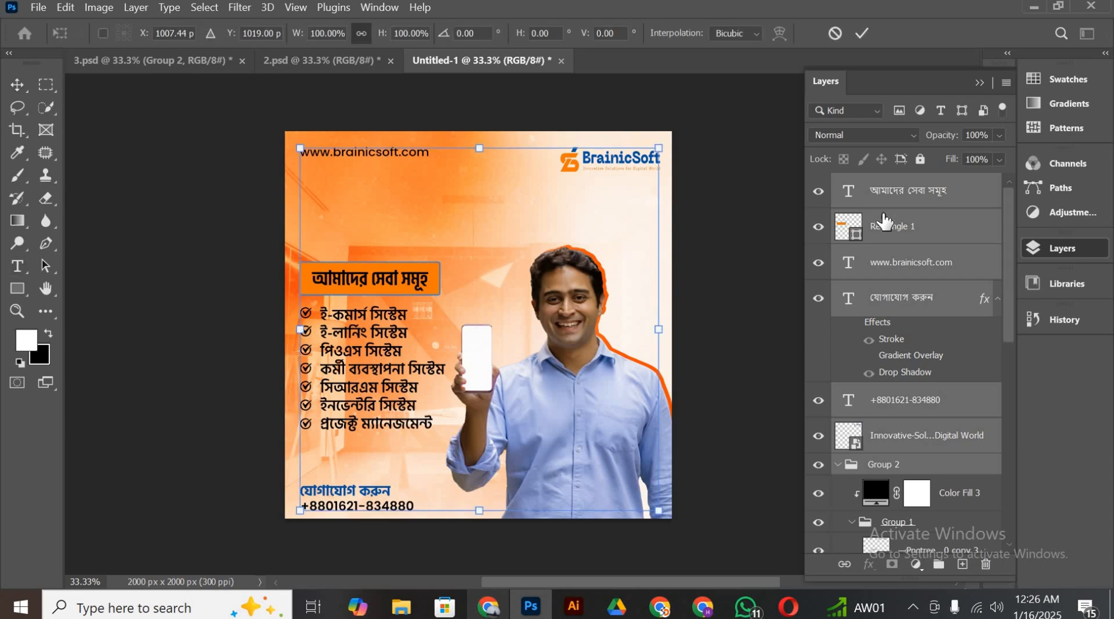
key(Down)
key(Down)
key(Down)
key(Down)
key(Down)
key(Down)
key(Down)
key(Down)
key(Down)
key(Down)
key(Down)
key(Down)
key(Down)
key(Down)
key(Down)
key(Down)
key(Down)
key(Down)
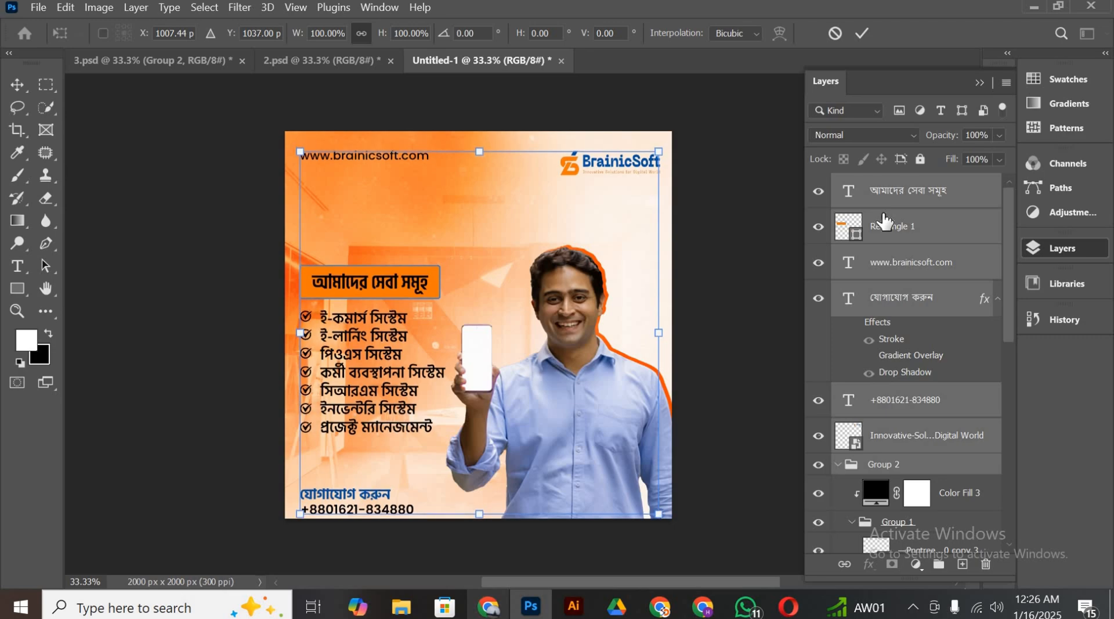
key(Down)
key(Down)
key(Down)
key(Down)
key(Down)
key(Down)
key(Down)
key(Down)
key(Down)
key(Down)
key(Down)
key(Down)
key(Down)
key(Down)
key(Down)
key(Down)
key(Down)
key(Down)
key(Down)
key(Down)
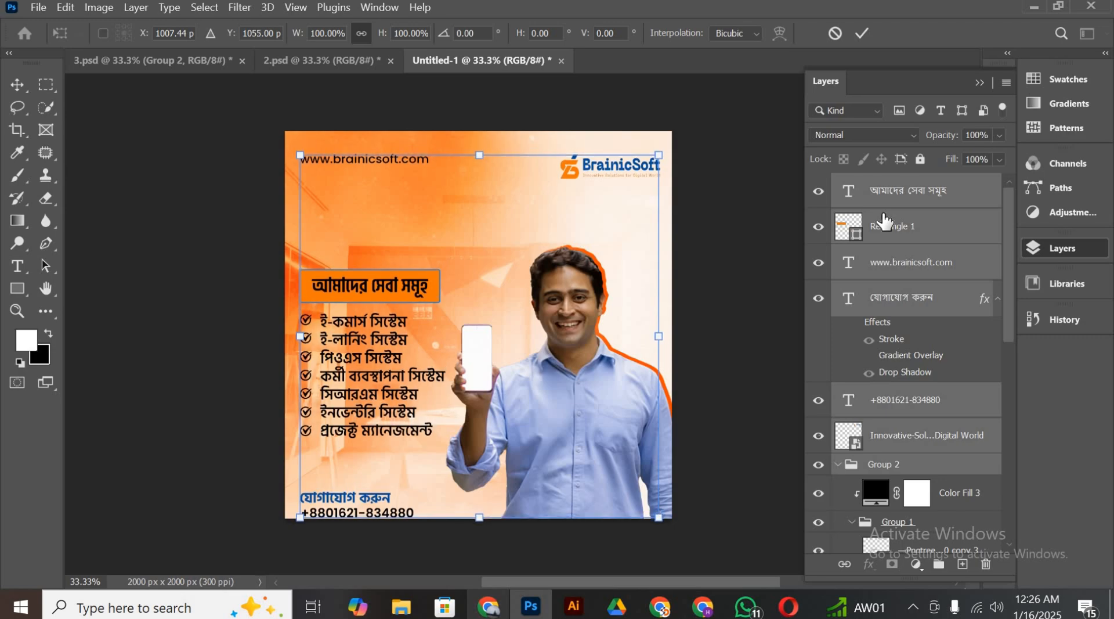
key(Down)
key(Down)
key(Down)
key(Down)
key(Down)
key(Down)
key(Down)
key(Down)
key(Down)
key(Down)
key(Down)
key(Down)
key(Down)
key(Down)
key(Down)
key(Down)
key(Down)
key(Down)
key(Down)
key(Down)
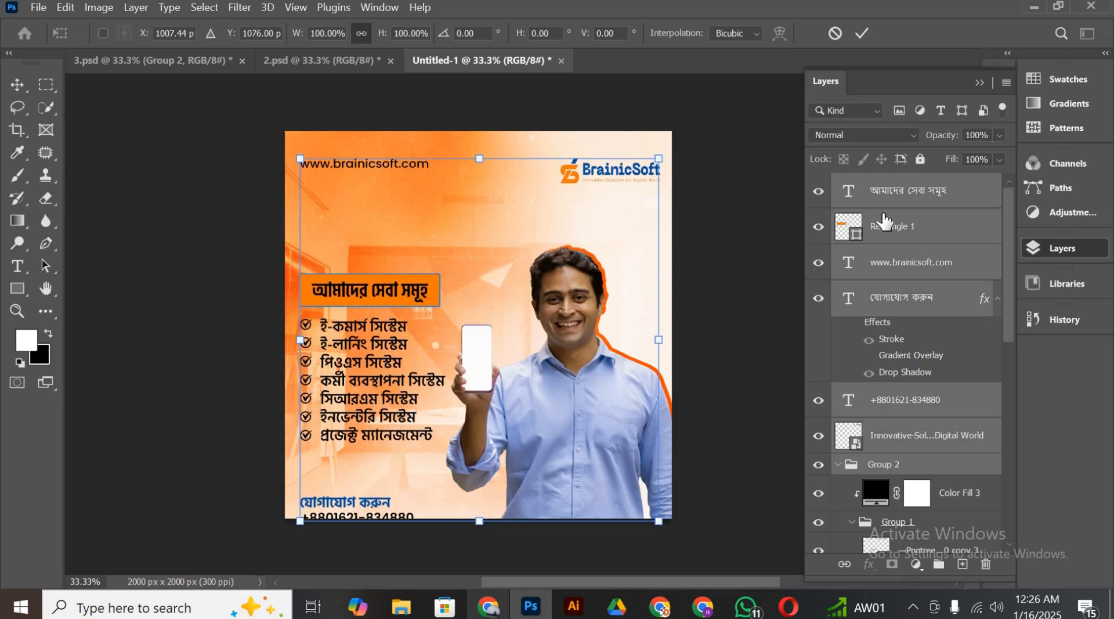
key(Down)
key(Down)
key(Down)
key(Down)
key(Down)
key(Down)
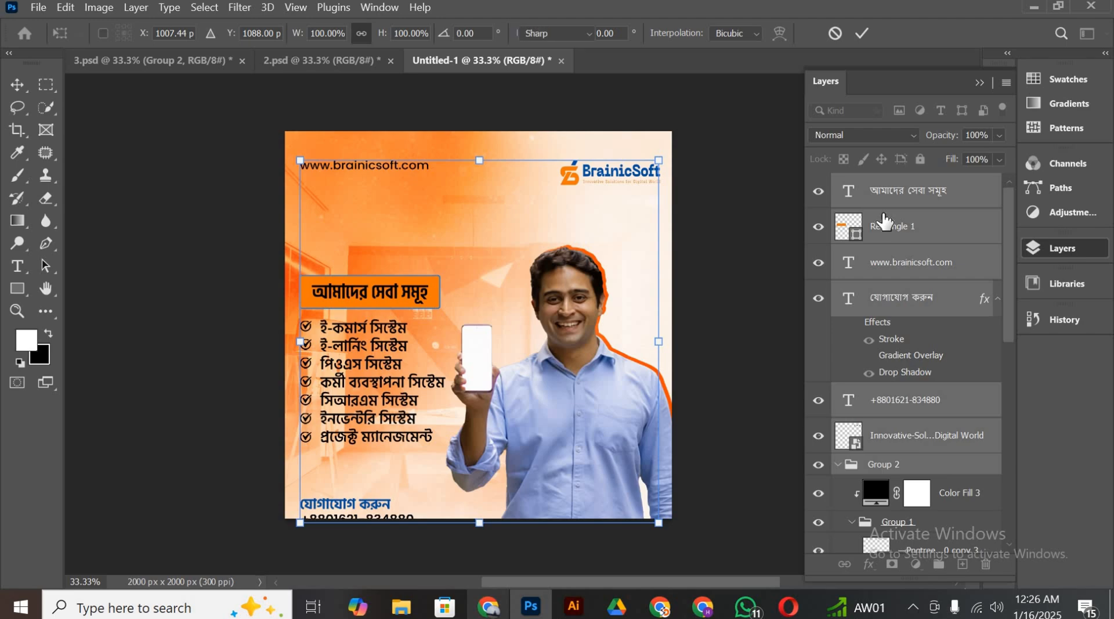
click(862, 33)
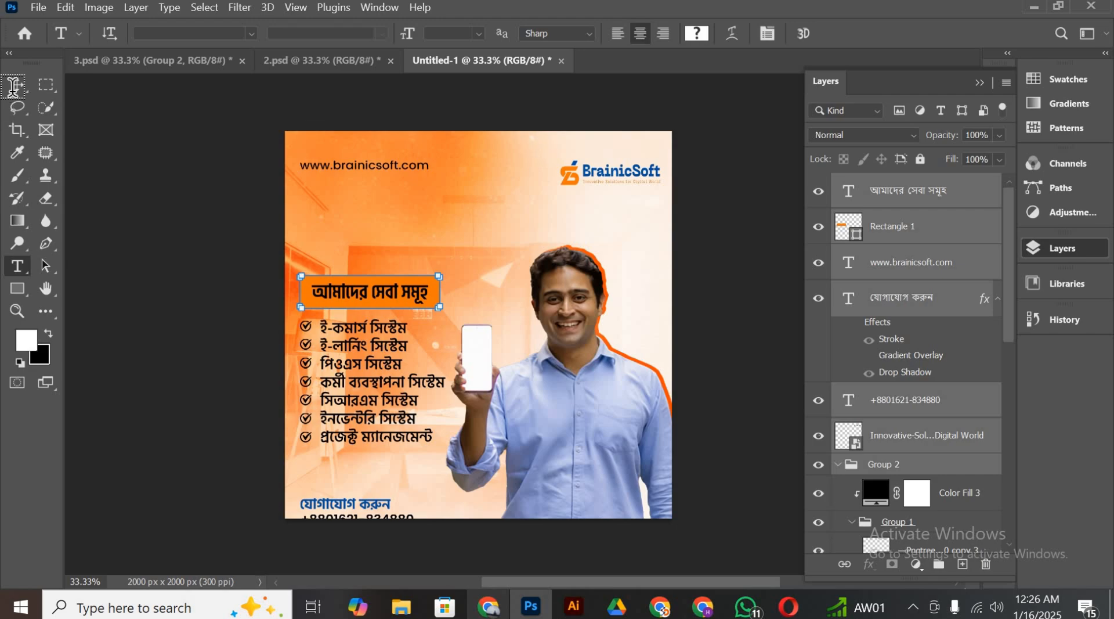
click(18, 87)
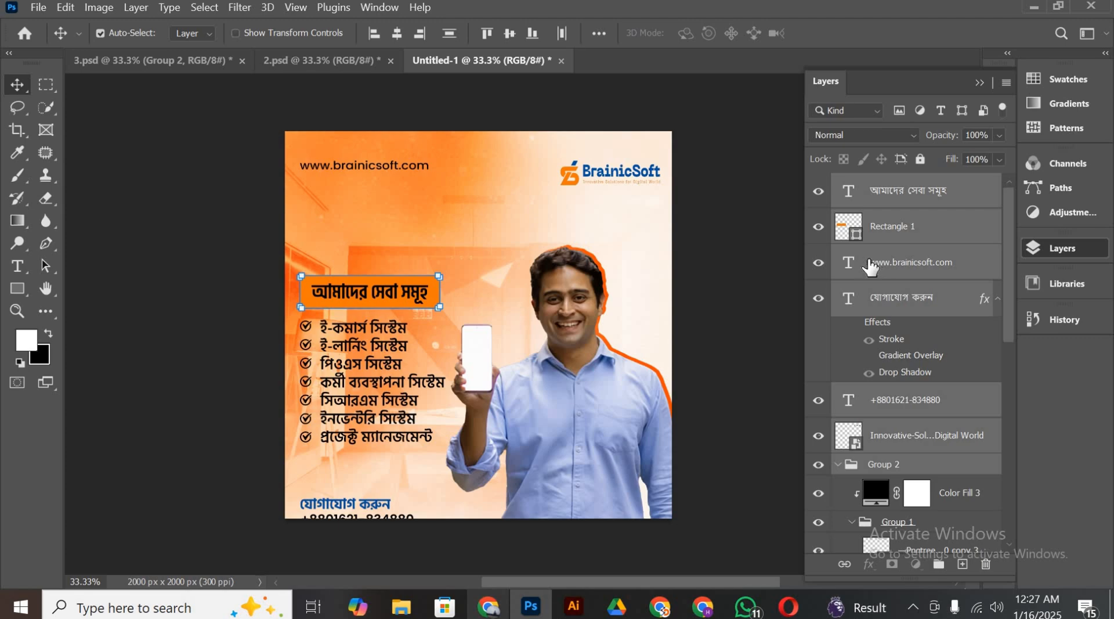
click(865, 266)
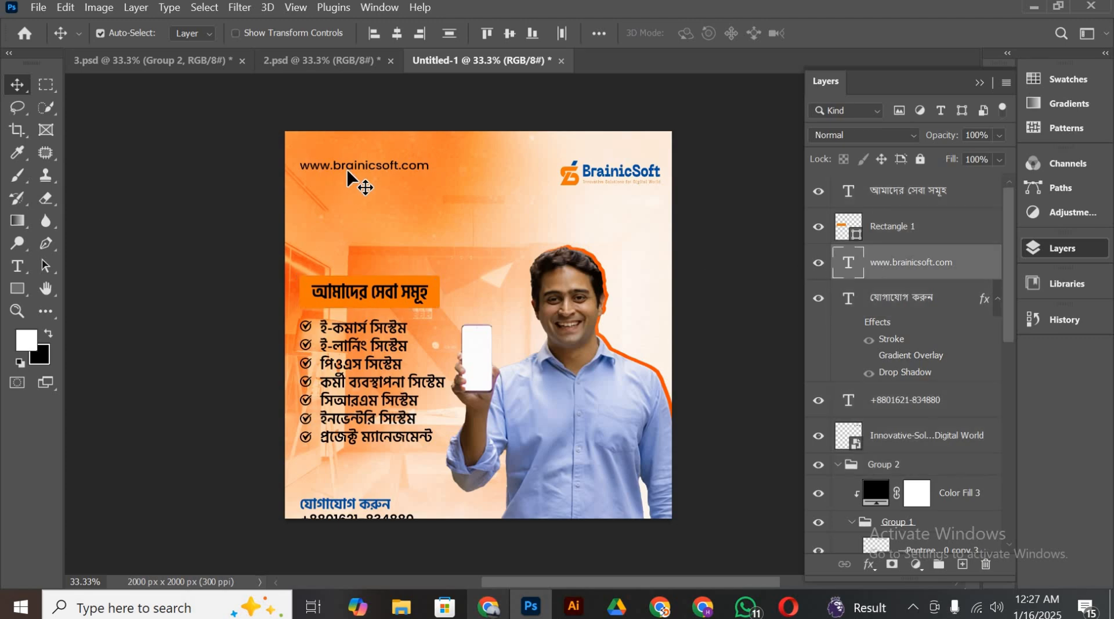
drag(332, 144, 346, 153)
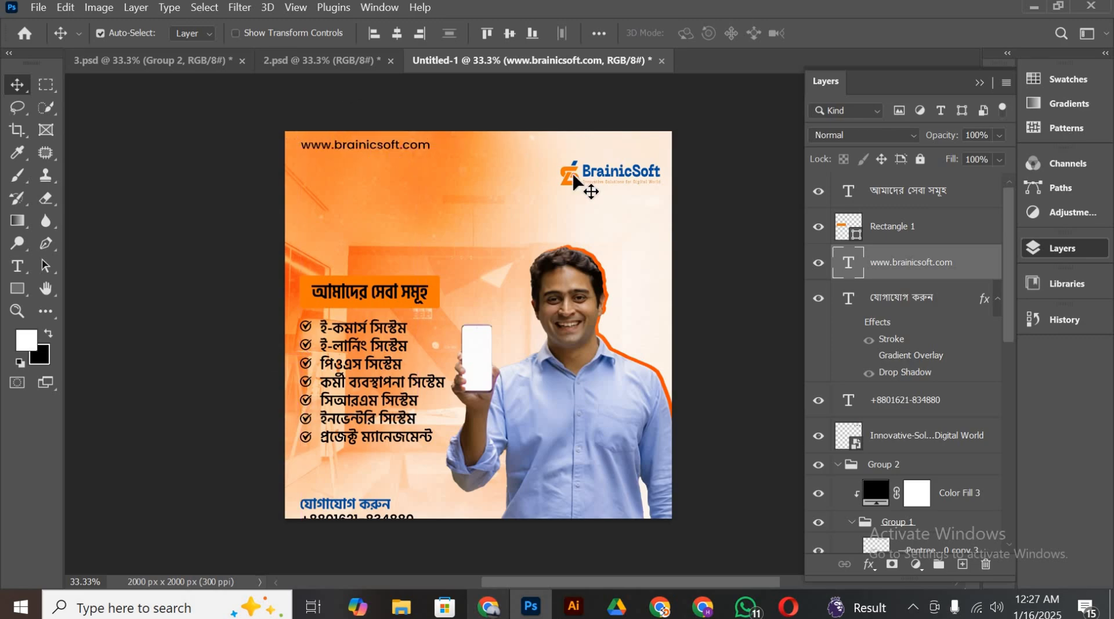
click(575, 177)
drag(583, 167, 577, 166)
Nudge the "যোগাযোগ করুন" text and the phone number up together, leaving a small margin above the poster's bottom edge
scroll(406, 464, down, 3)
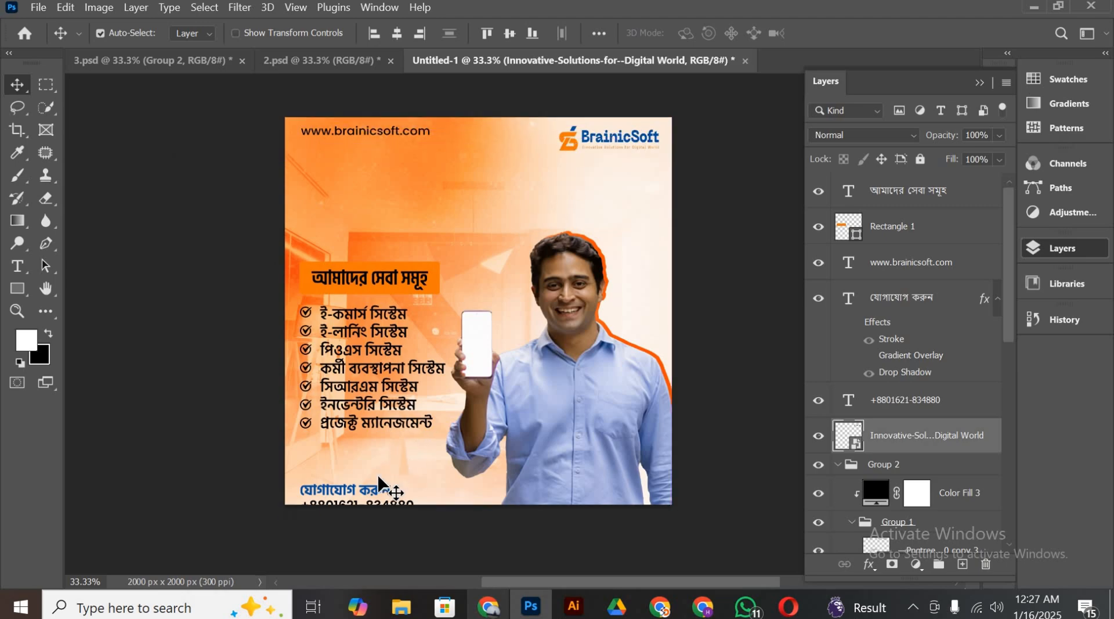
click(372, 466)
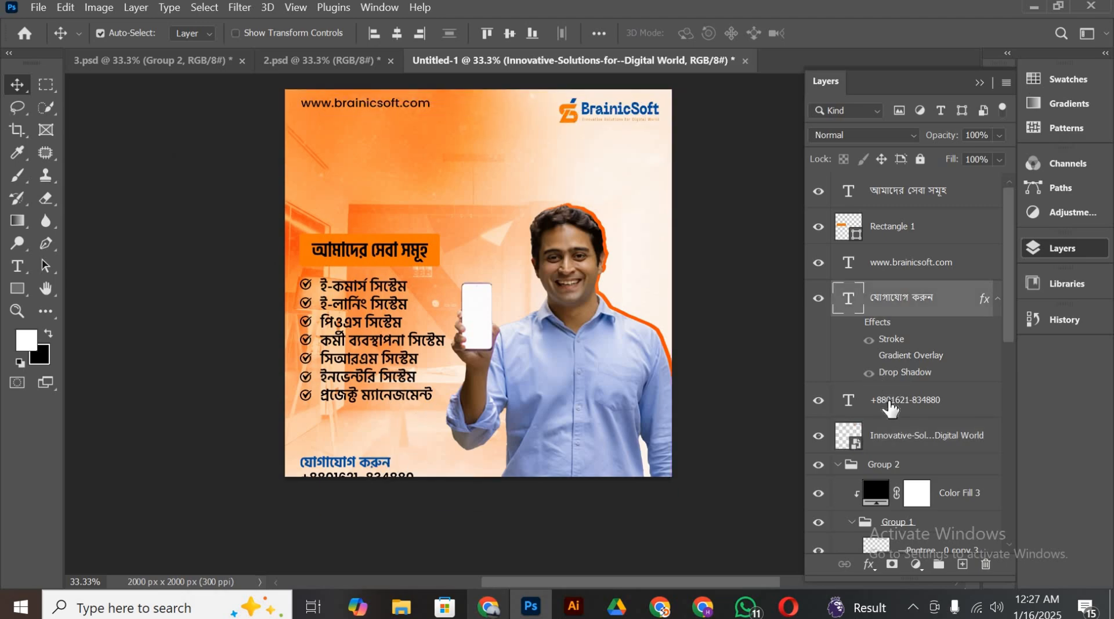
click(889, 400)
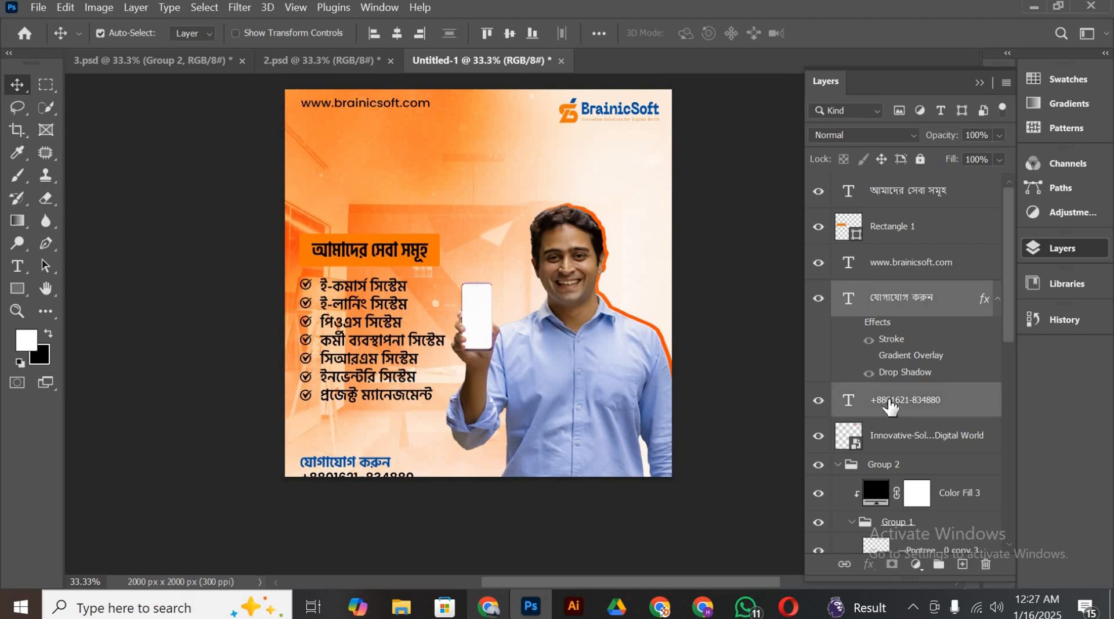
key(Up)
key(Up)
key(Up)
key(Up)
key(Up)
key(Up)
key(Up)
key(Up)
key(Up)
key(Up)
key(Up)
key(Up)
key(Up)
key(Up)
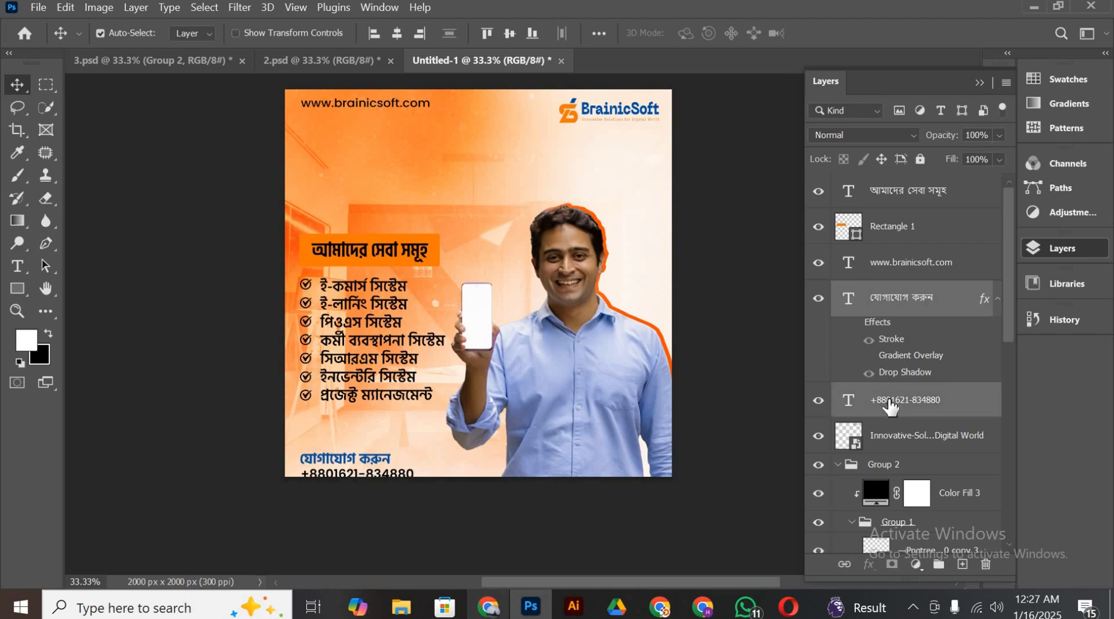
key(Up)
key(Up)
key(Up)
key(Up)
key(Up)
key(Up)
key(Up)
key(Up)
key(Up)
key(Up)
key(Up)
key(Up)
key(Up)
key(Up)
key(Up)
key(Up)
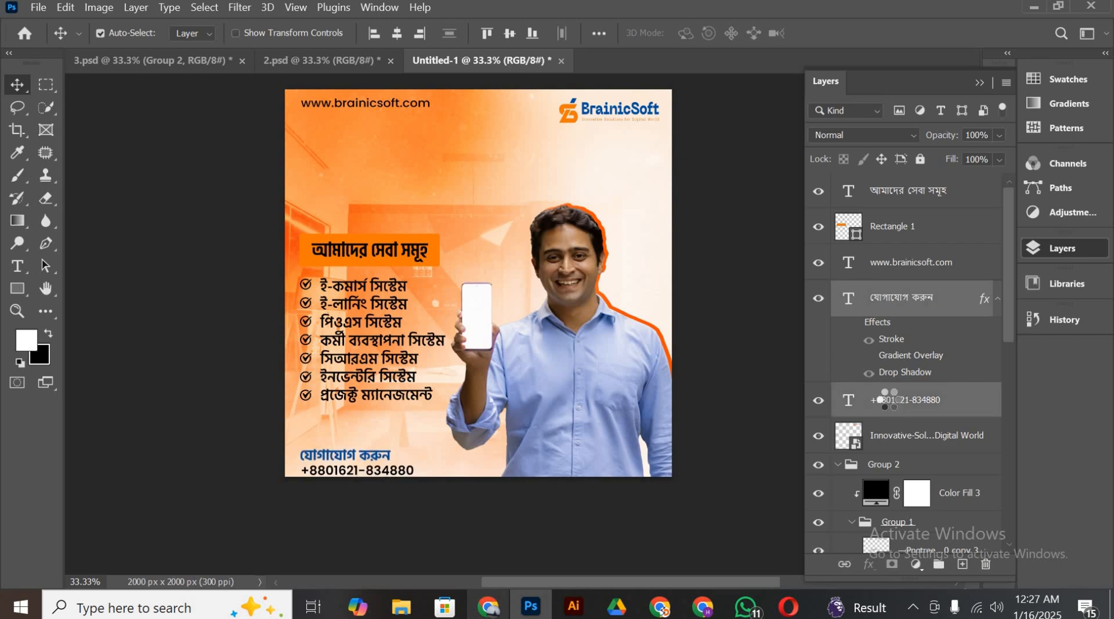
key(Up)
key(Up)
key(Up)
key(Up)
key(Up)
key(Up)
key(Up)
key(Up)
key(Up)
key(Up)
key(Up)
key(Up)
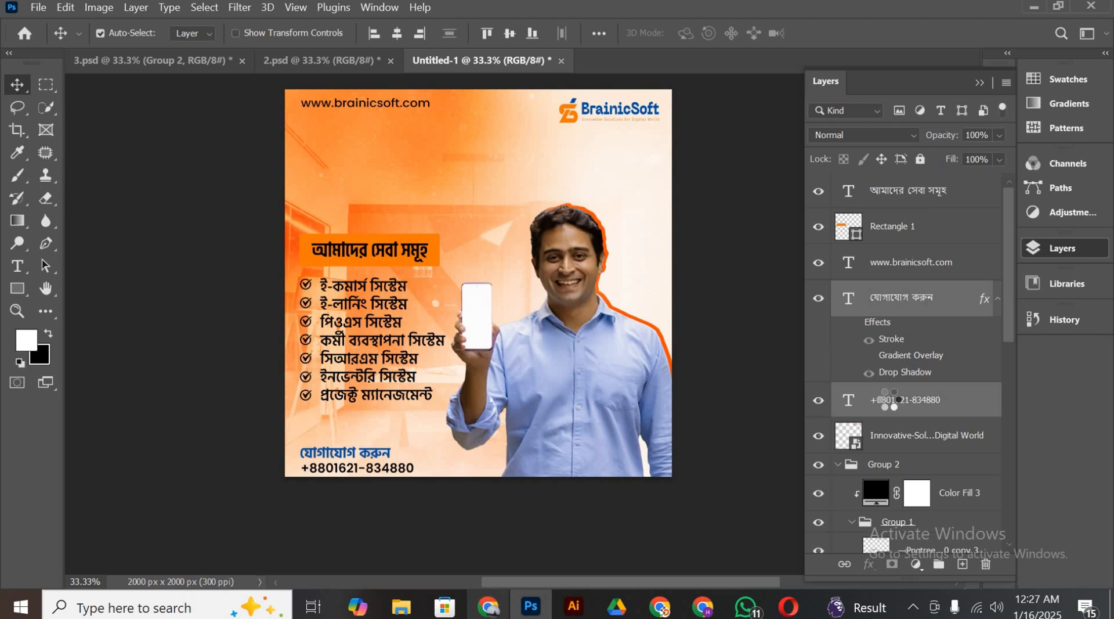
key(Up)
key(Up)
key(Up)
key(Up)
key(Up)
key(Up)
key(Up)
key(Up)
key(Up)
key(Up)
key(Up)
key(Up)
key(Up)
key(Up)
key(Up)
key(Up)
key(Up)
key(Up)
key(Up)
key(Up)
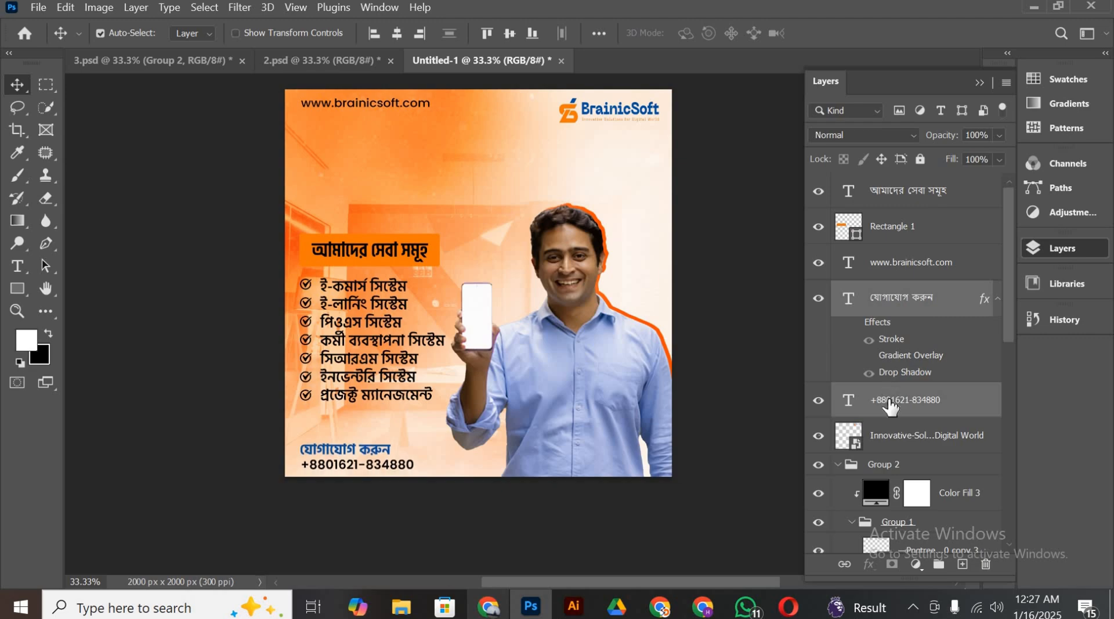
key(Up)
key(Up)
key(Up)
key(Up)
key(Up)
key(Up)
key(Up)
key(Up)
key(Up)
key(Up)
key(Up)
key(Up)
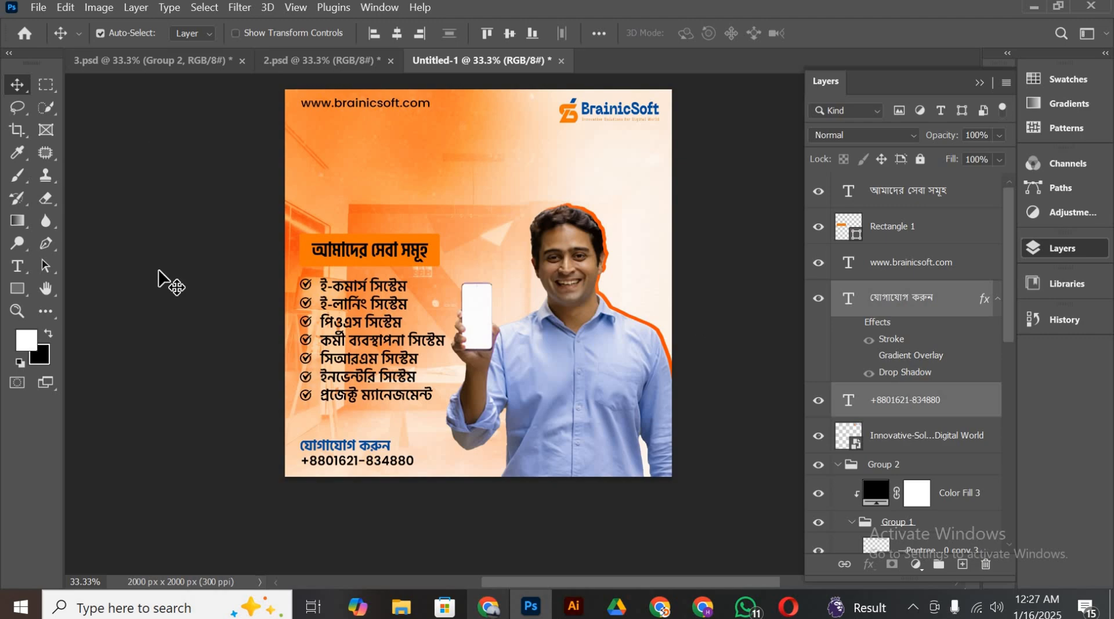
click(234, 324)
scroll(235, 321, up, 5)
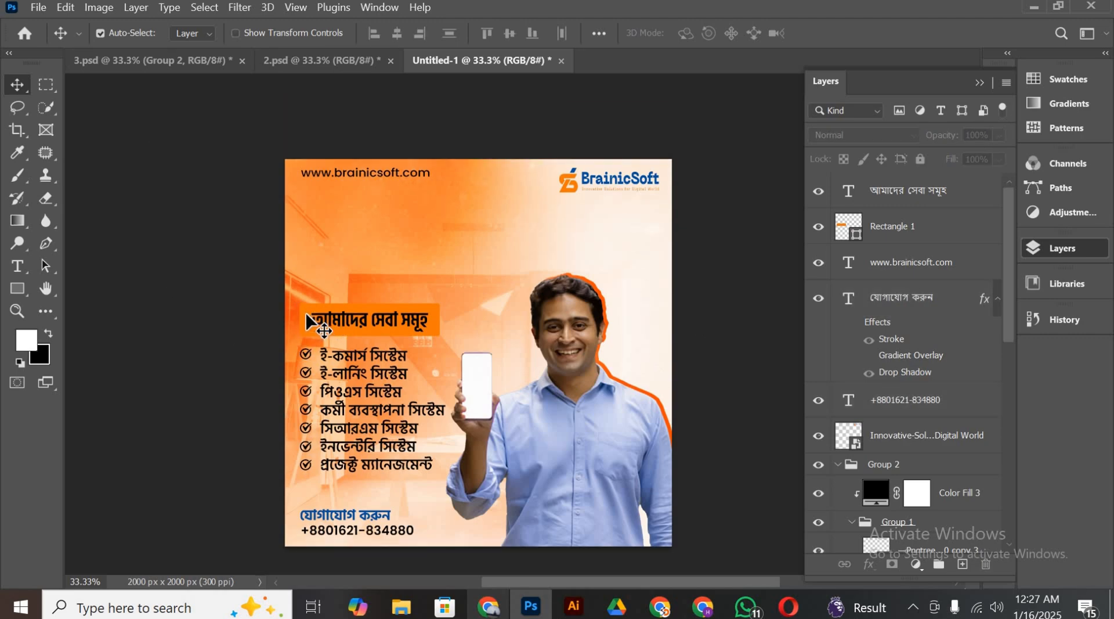
click(307, 317)
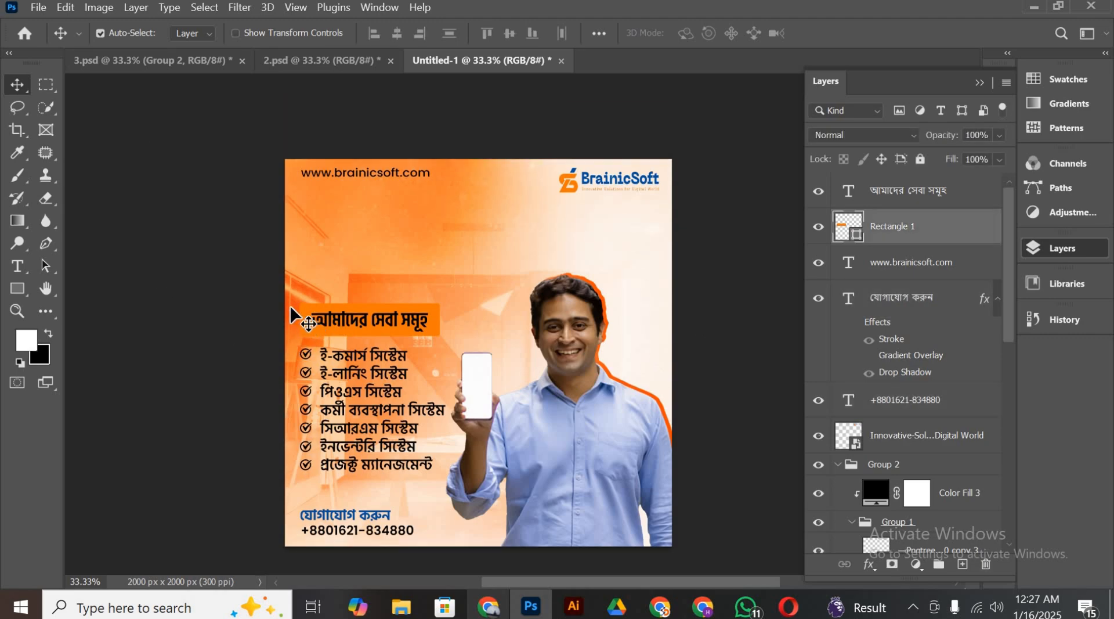
Switch to Chrome and open pinterest.com in a new tab
click(470, 586)
click(486, 607)
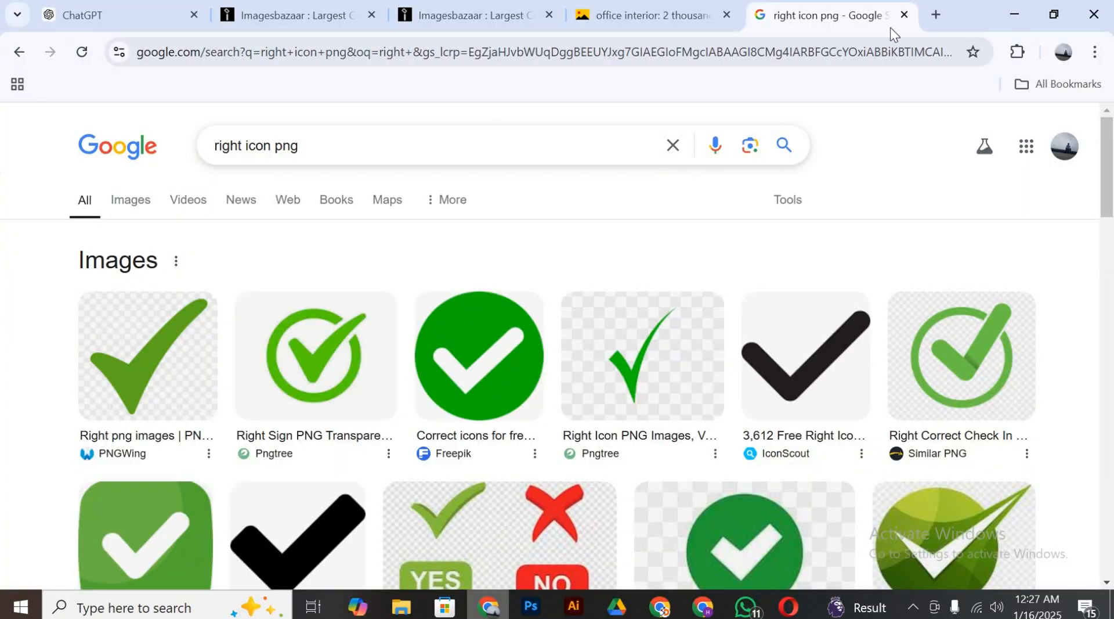
click(941, 12)
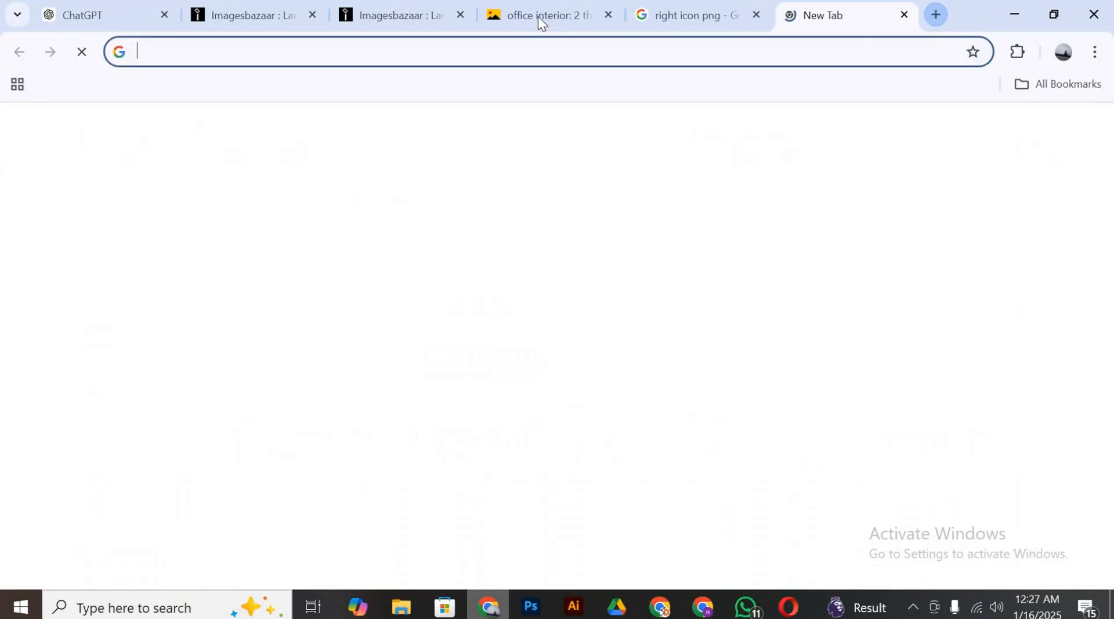
click(513, 57)
text(pinterest.com)
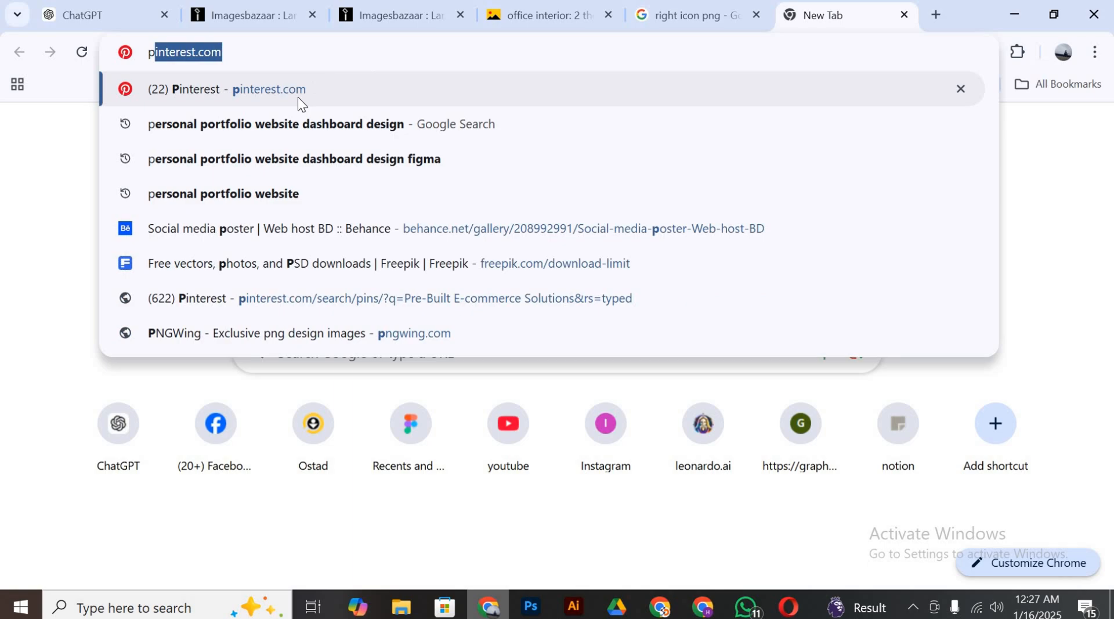
click(299, 99)
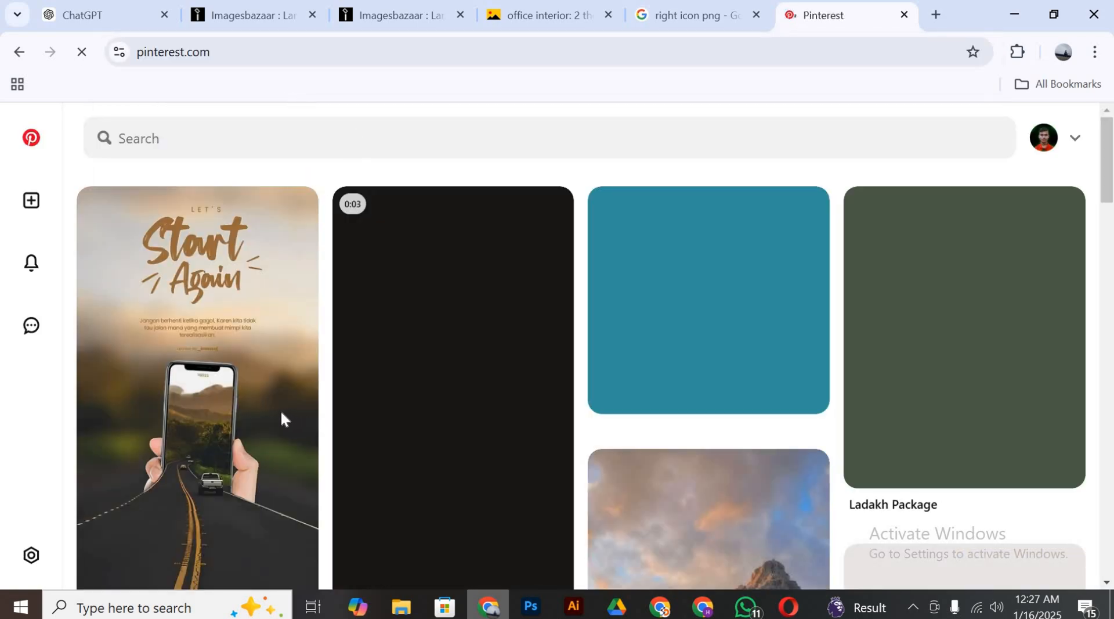
Search Pinterest for "light effect" images
scroll(281, 415, down, 3)
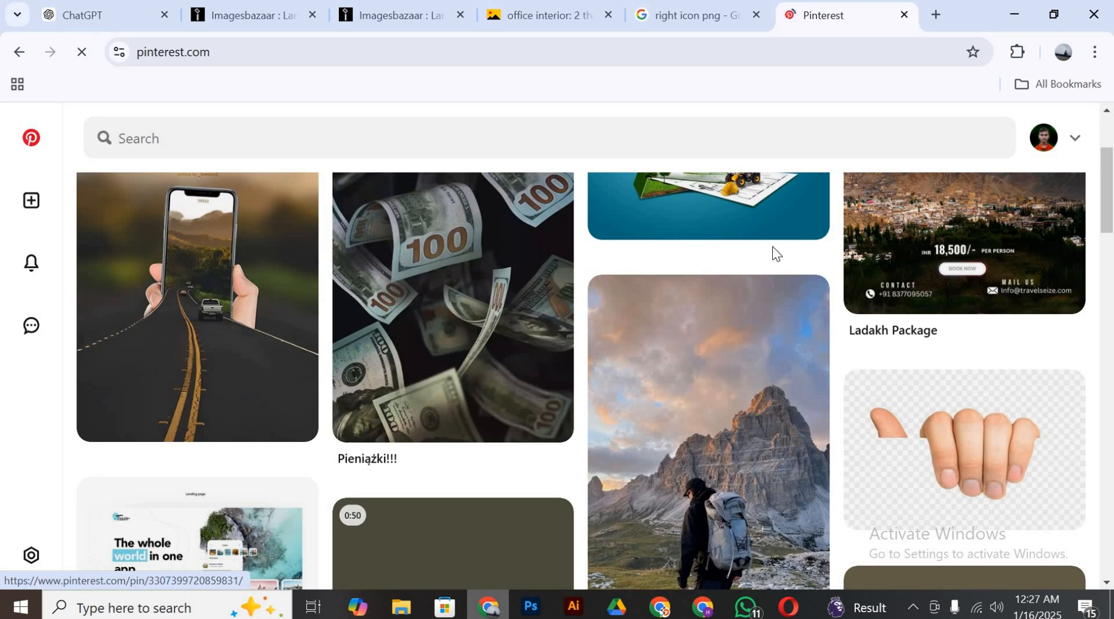
scroll(711, 263, down, 7)
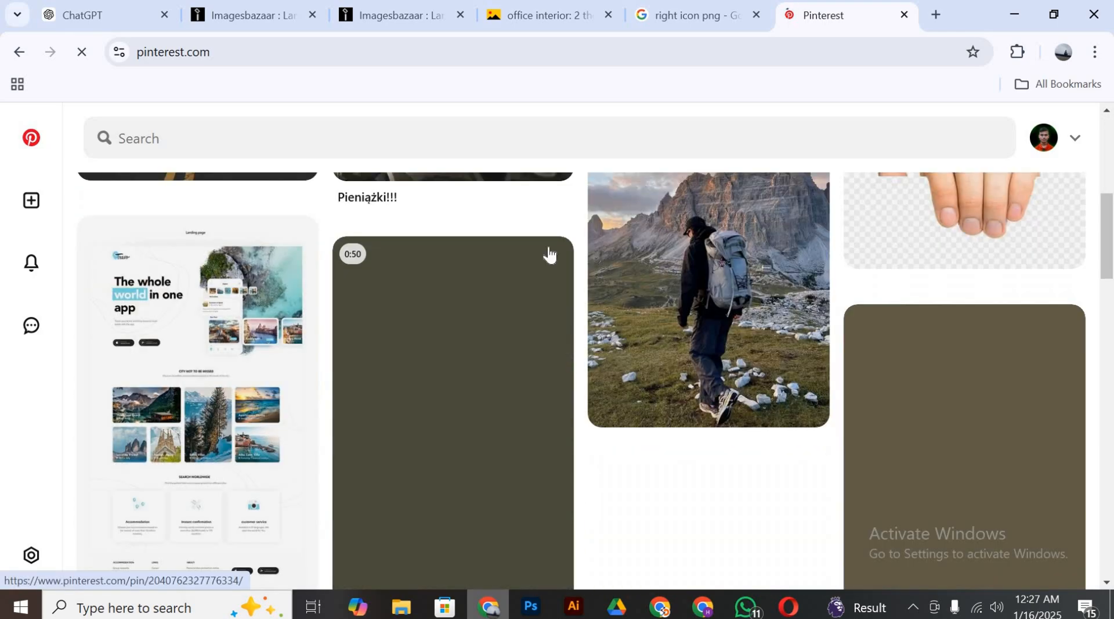
scroll(519, 251, down, 4)
click(273, 57)
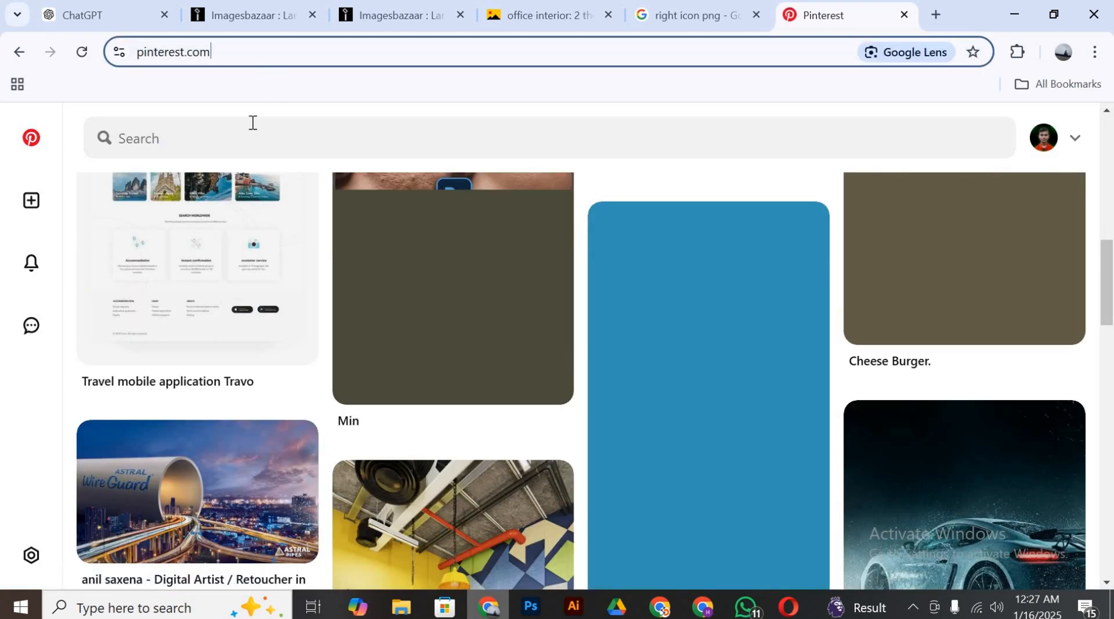
click(242, 142)
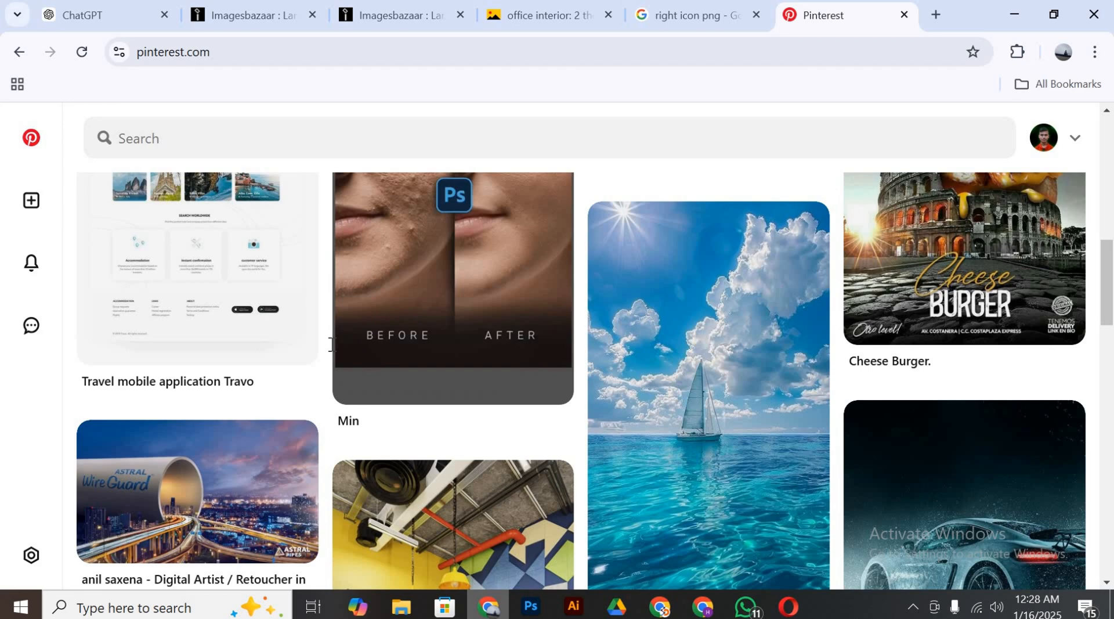
click(184, 152)
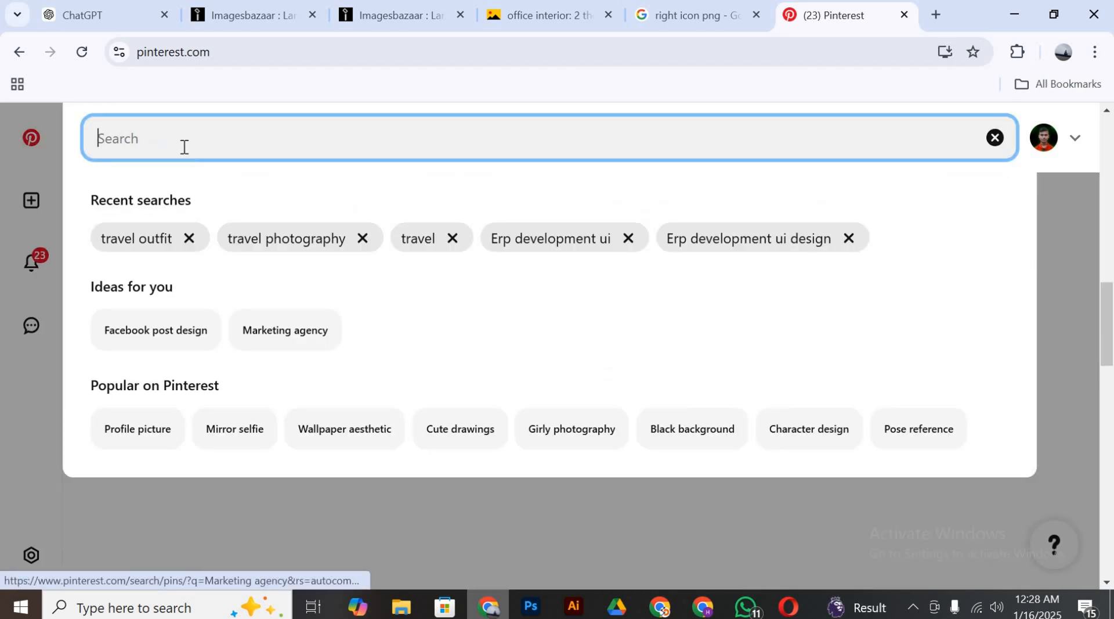
text(i)
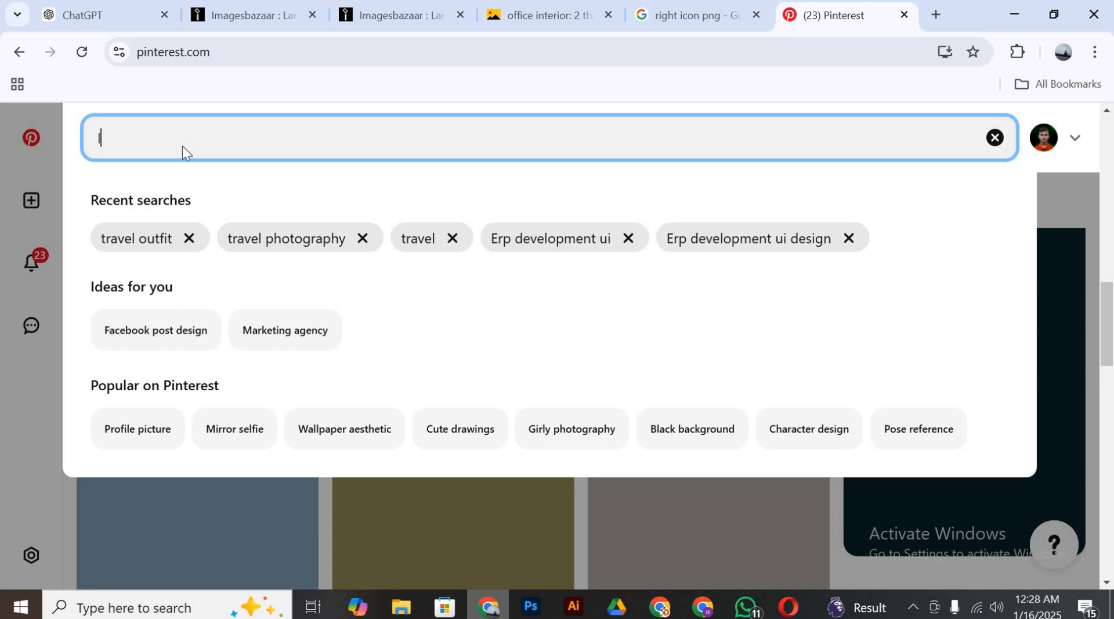
text(light effec t)
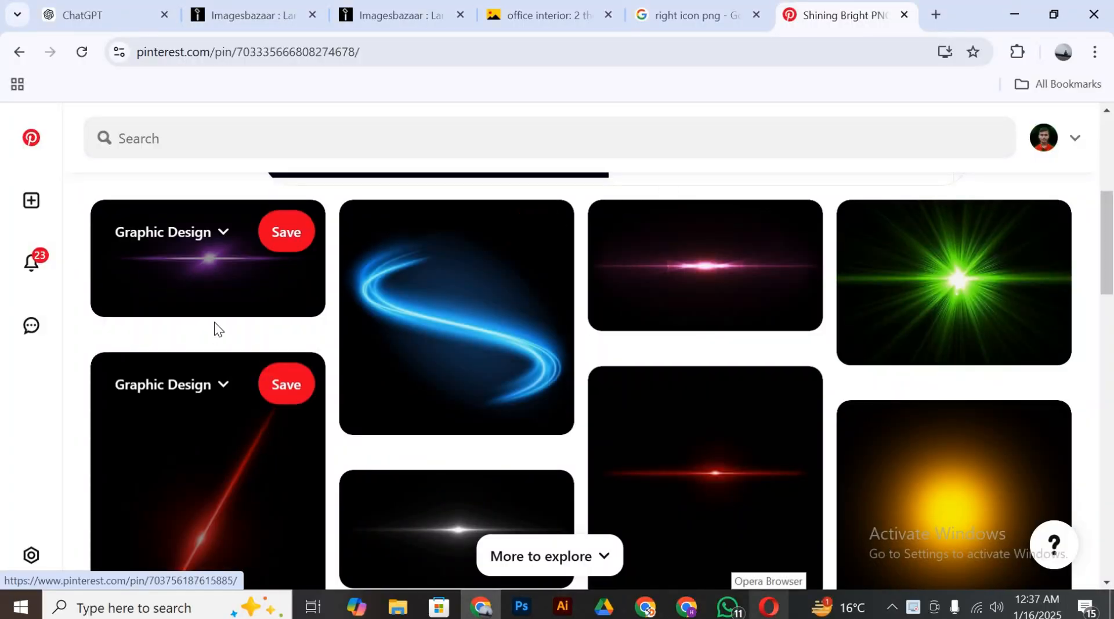
Copy the purple horizontal light flare image from the related pins and switch back to Photoshop
right_click(210, 286)
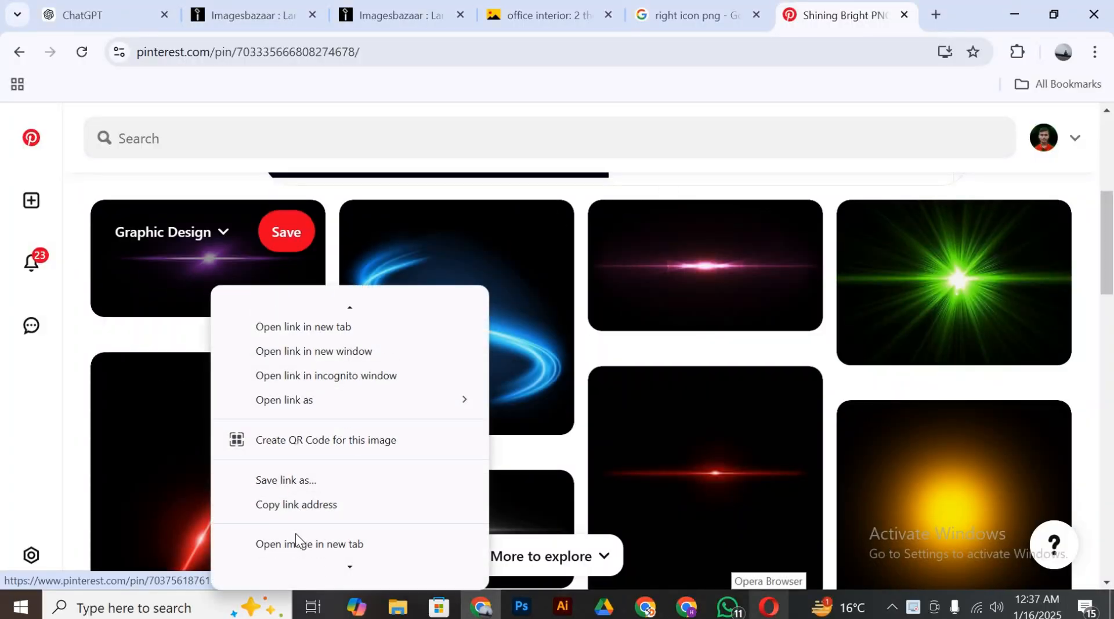
scroll(295, 533, down, 2)
click(325, 486)
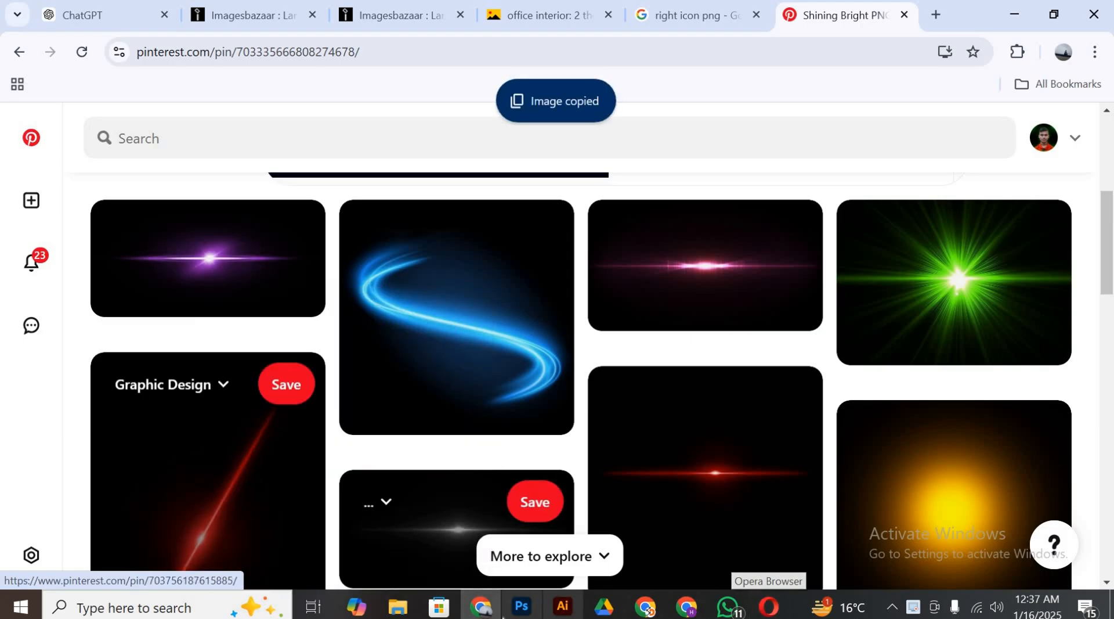
click(522, 606)
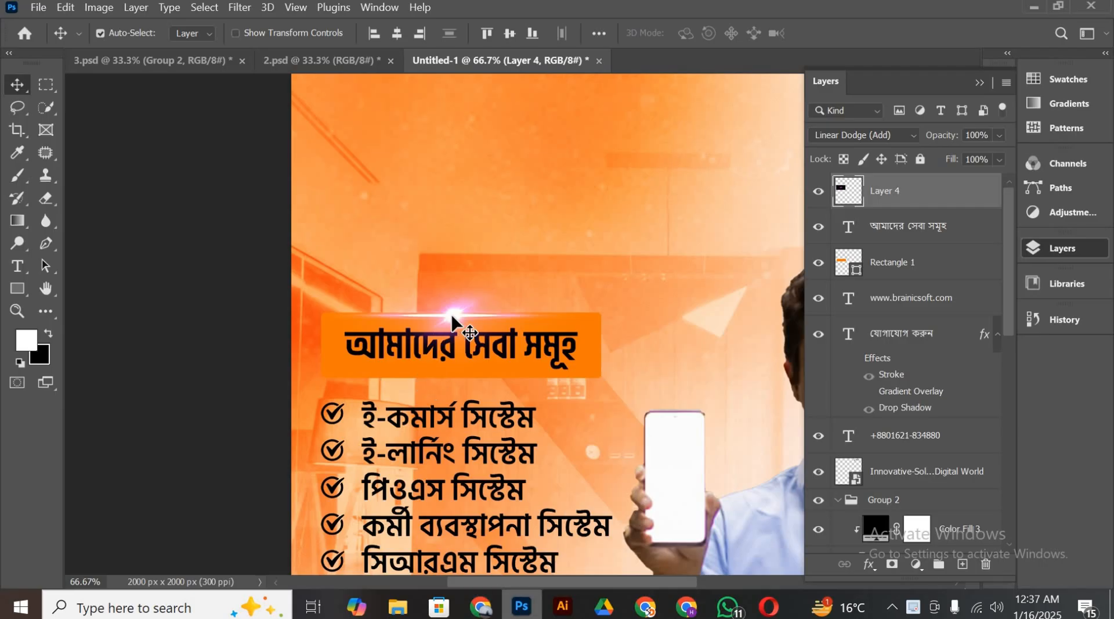
Switch the Layer 4 flare's blend mode to Normal and back to Linear Dodge (Add) to compare the effect
click(864, 141)
click(865, 150)
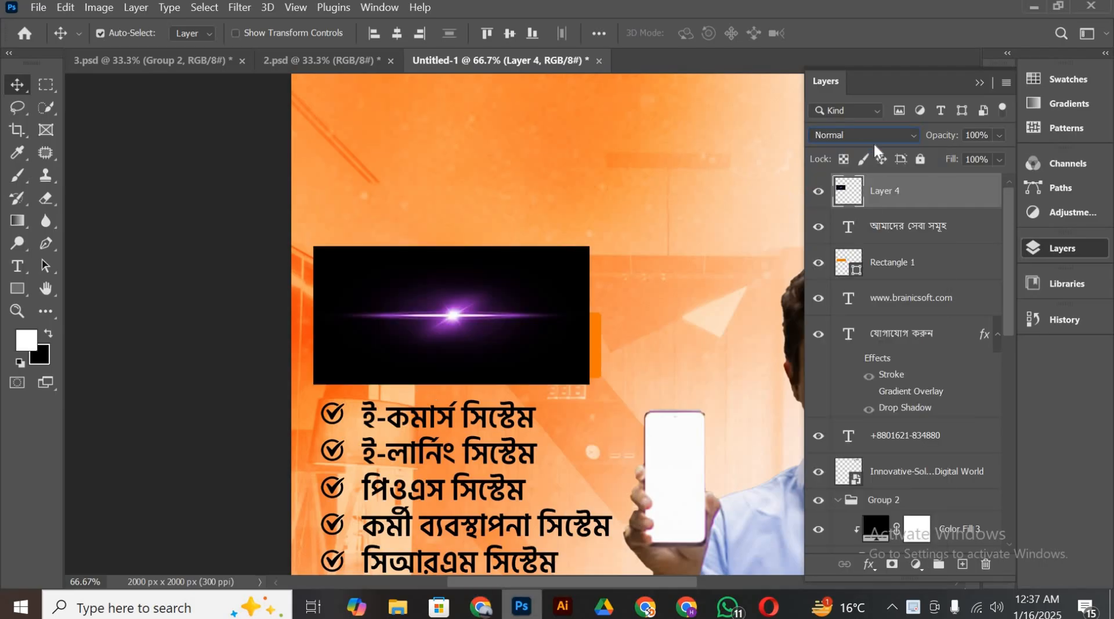
click(870, 136)
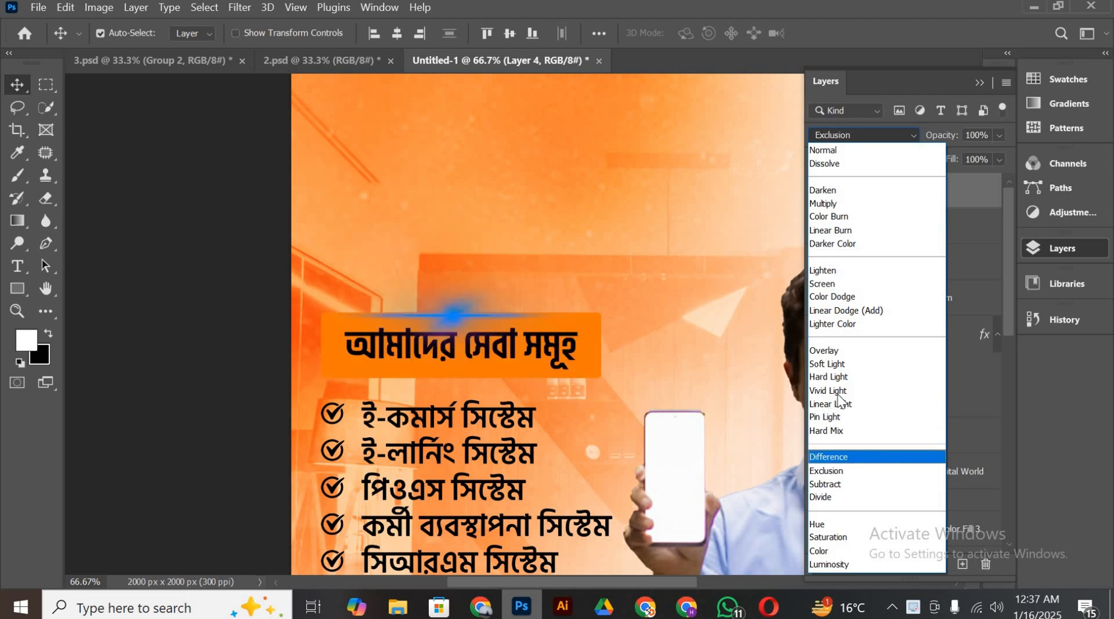
click(862, 311)
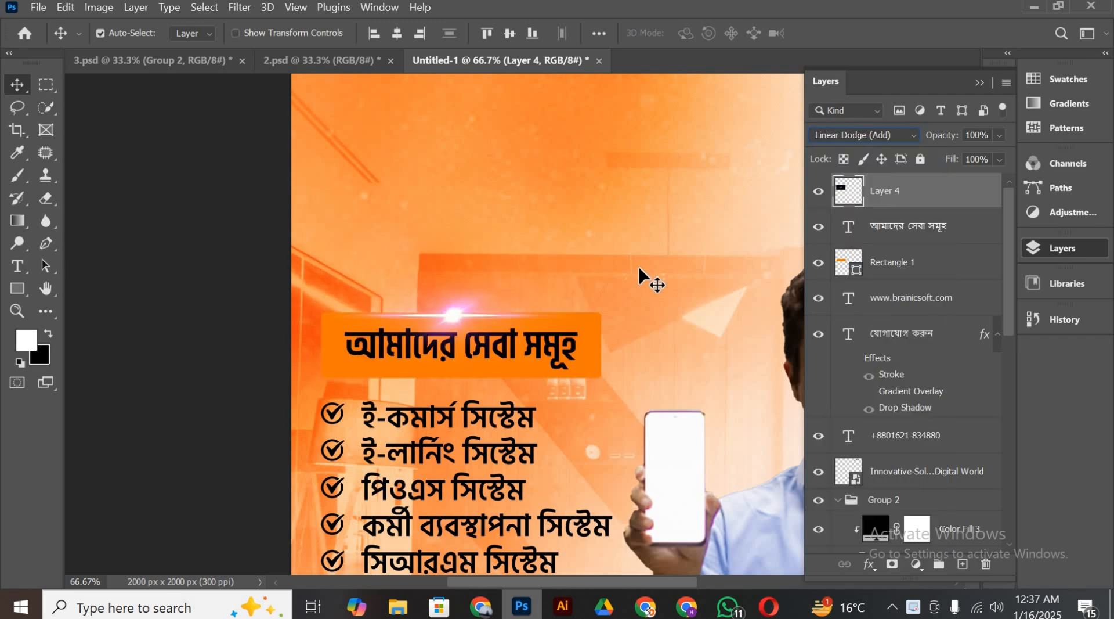
Duplicate the Layer 4 light flare and place the copy on the lower edge of the orange heading rectangle
drag(441, 325, 513, 386)
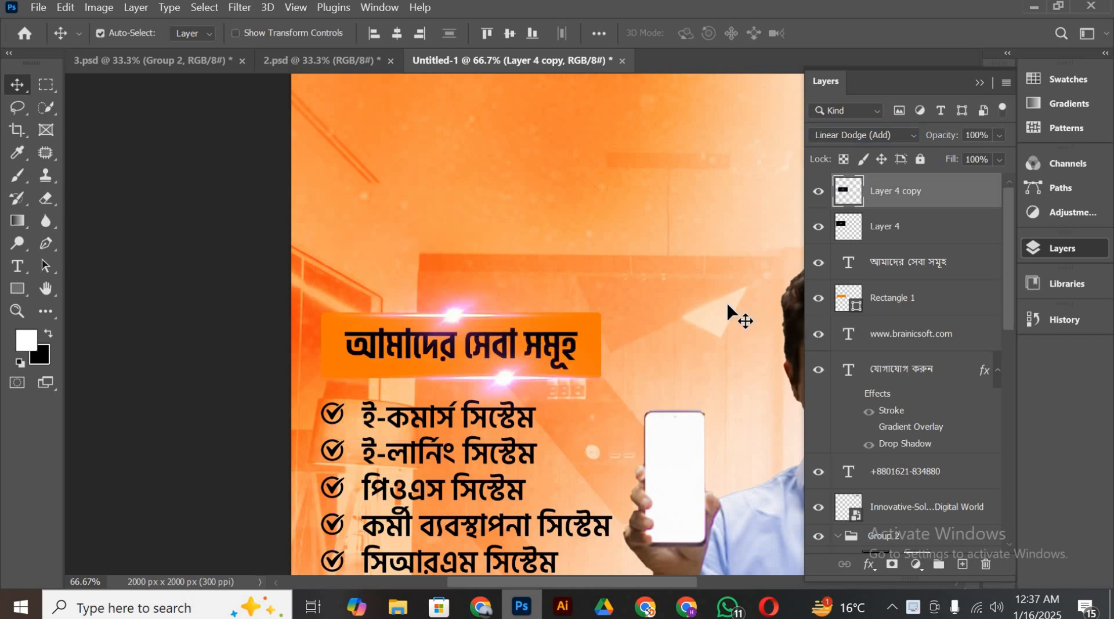
scroll(721, 309, up, 3)
key(ctrl+minus)
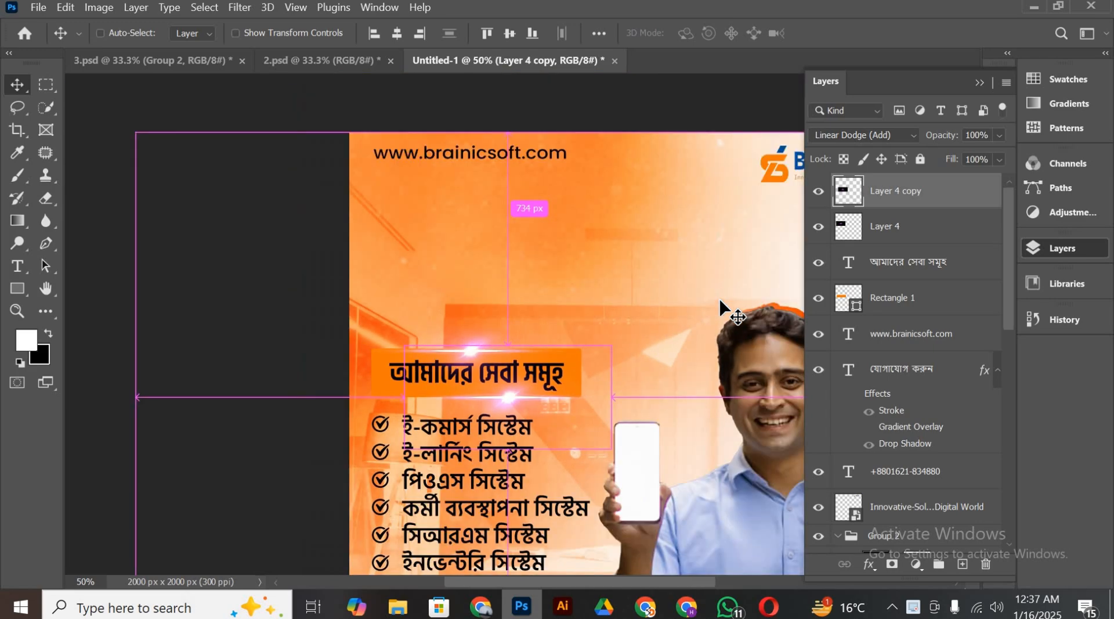
drag(525, 269, 354, 203)
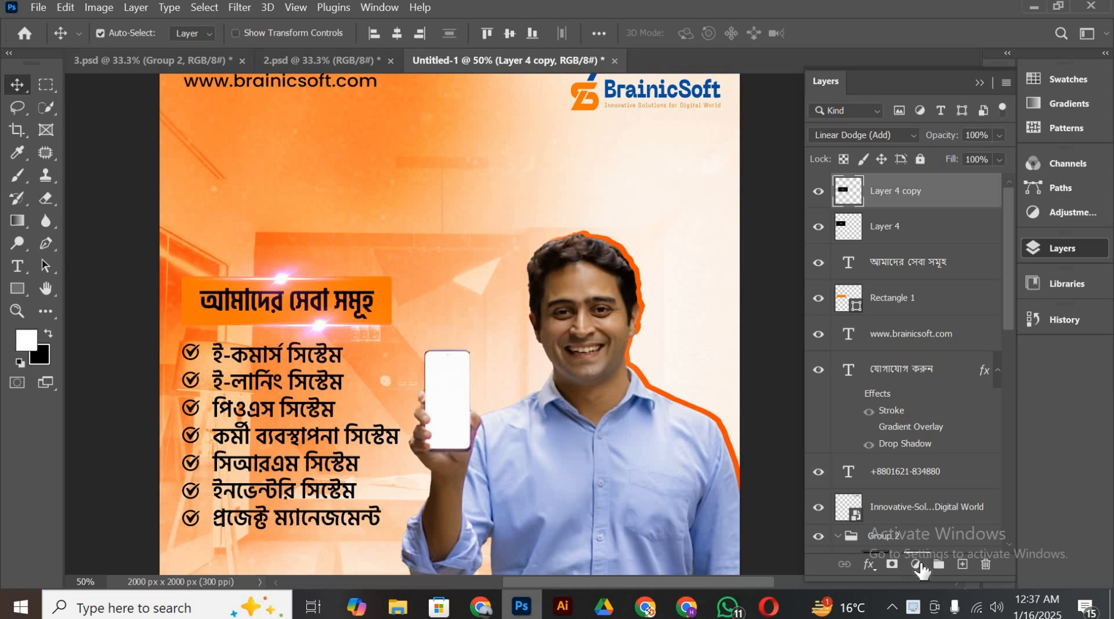
Add an orange Solid Color fill layer (#ed6806) above Layer 4 copy and clip it to that flare layer
click(916, 564)
click(949, 256)
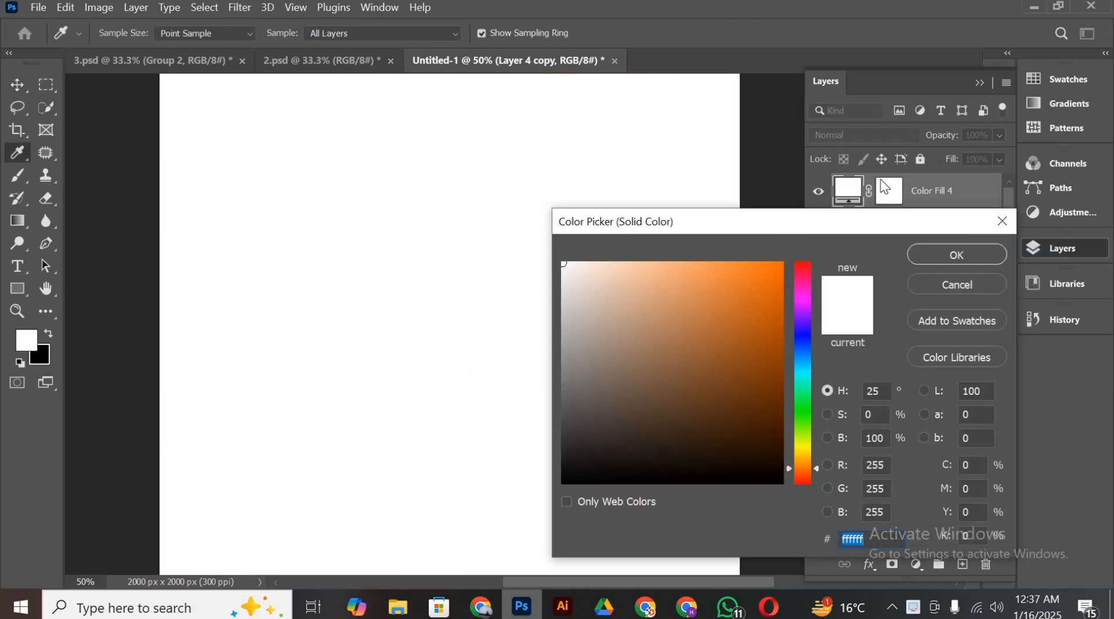
drag(713, 346, 778, 278)
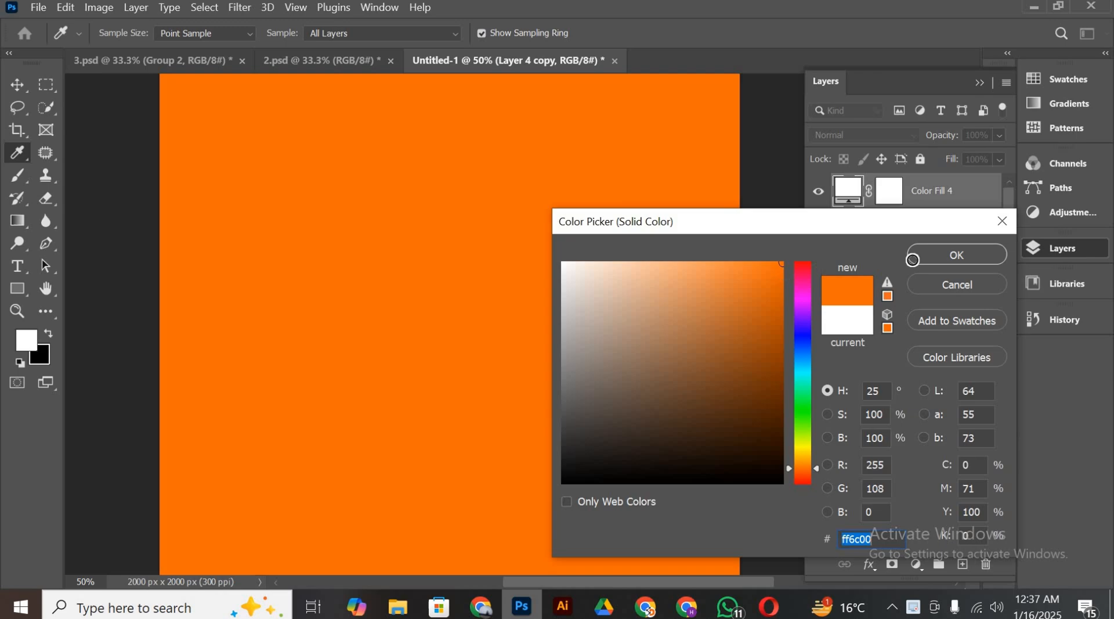
click(956, 258)
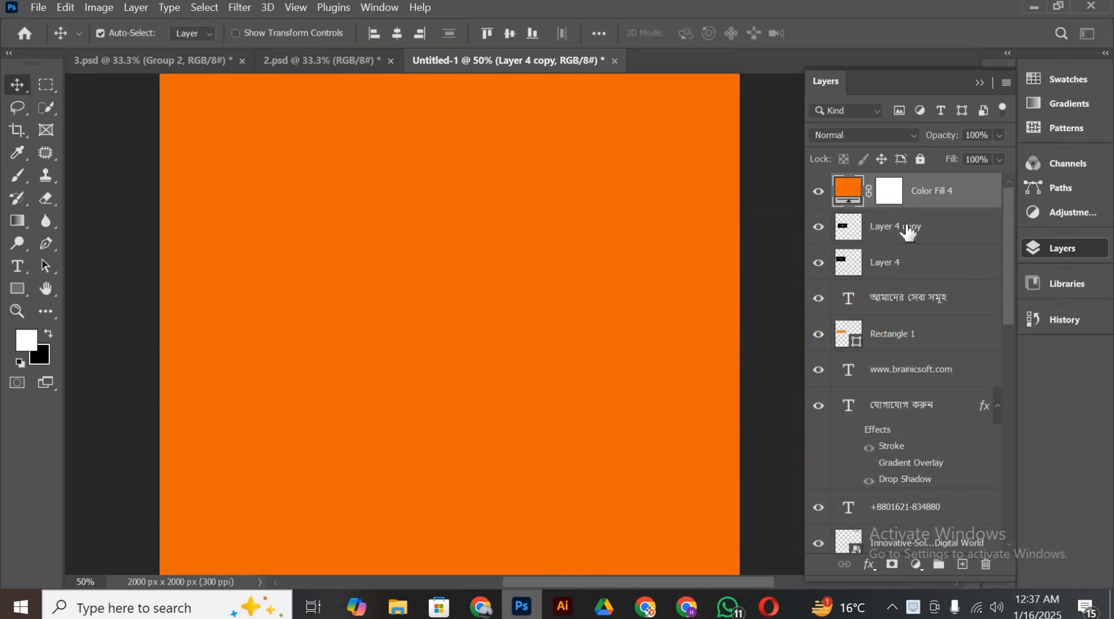
click(894, 228)
key(shift+alt+a)
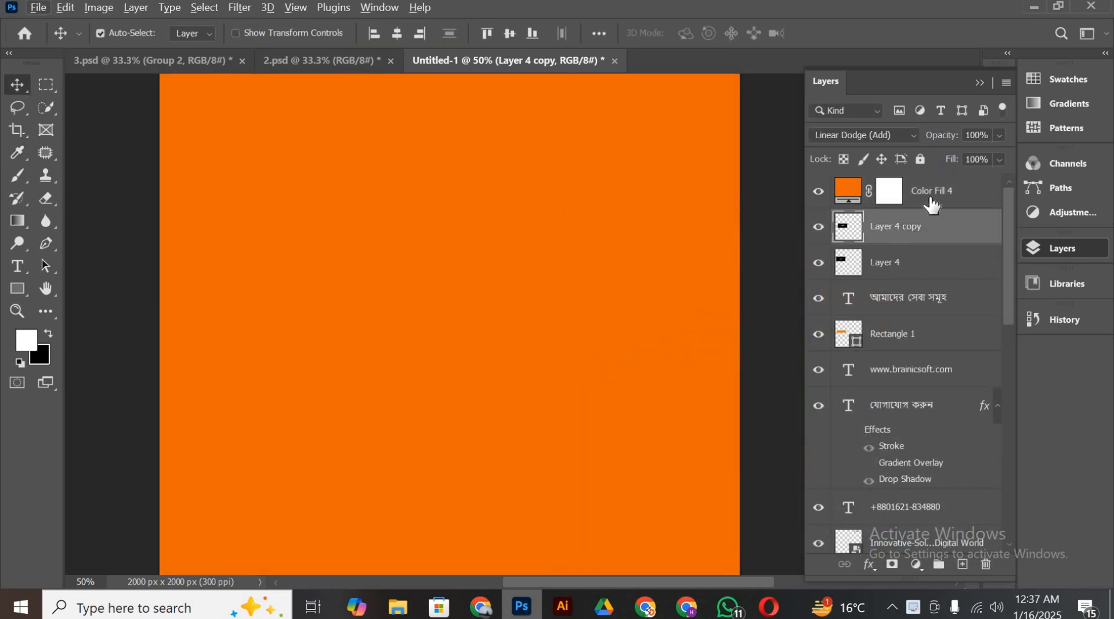
alt+click(842, 206)
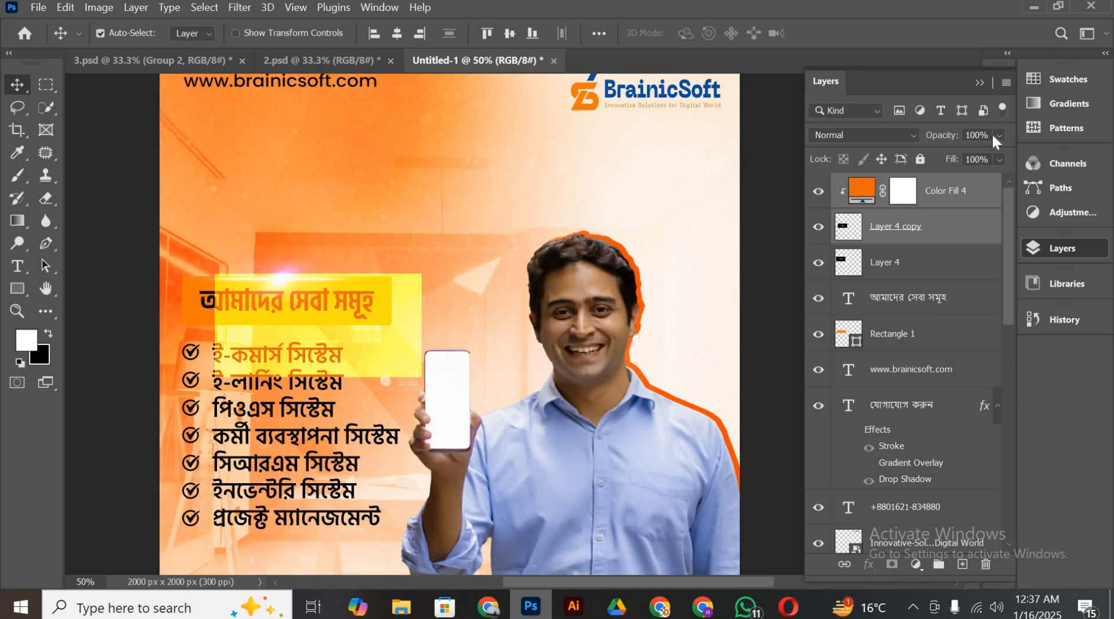
Set the blend mode of Color Fill 4 and Layer 4 copy to Color, and toggle each layer's visibility to compare
click(900, 133)
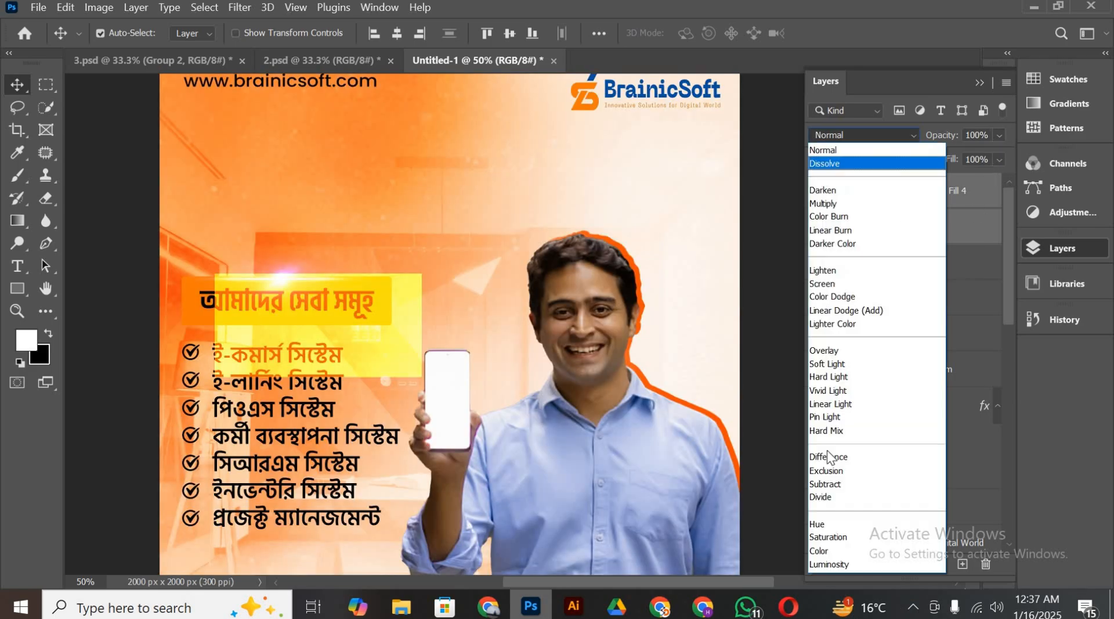
click(820, 550)
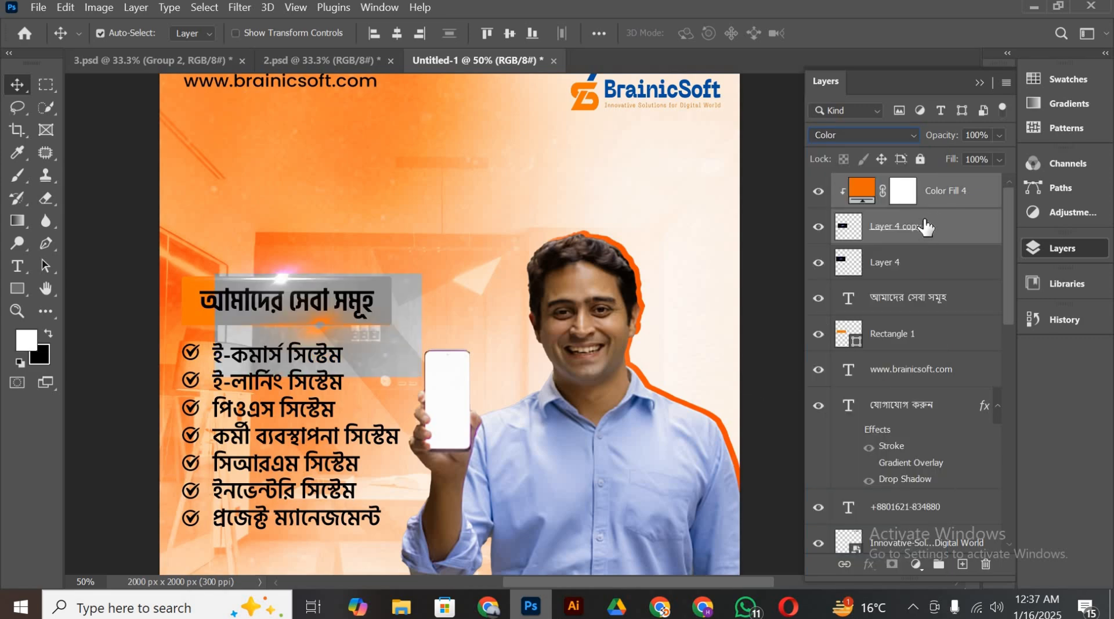
click(940, 196)
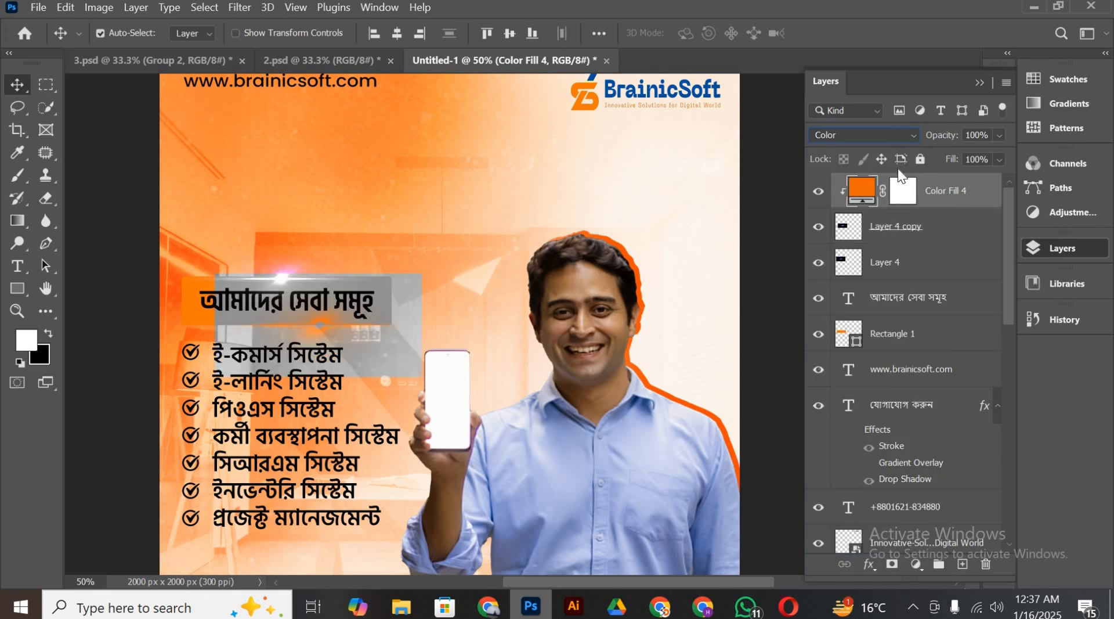
click(820, 193)
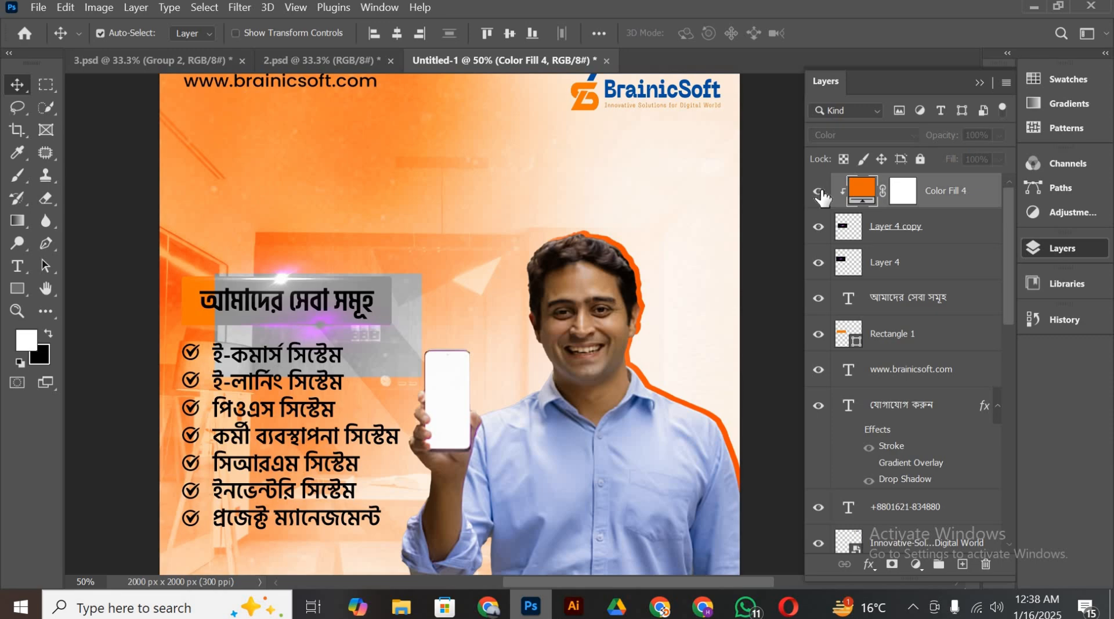
click(819, 191)
click(819, 227)
click(819, 231)
Set only Layer 4 copy's blend mode to Linear Dodge (Add)
click(882, 235)
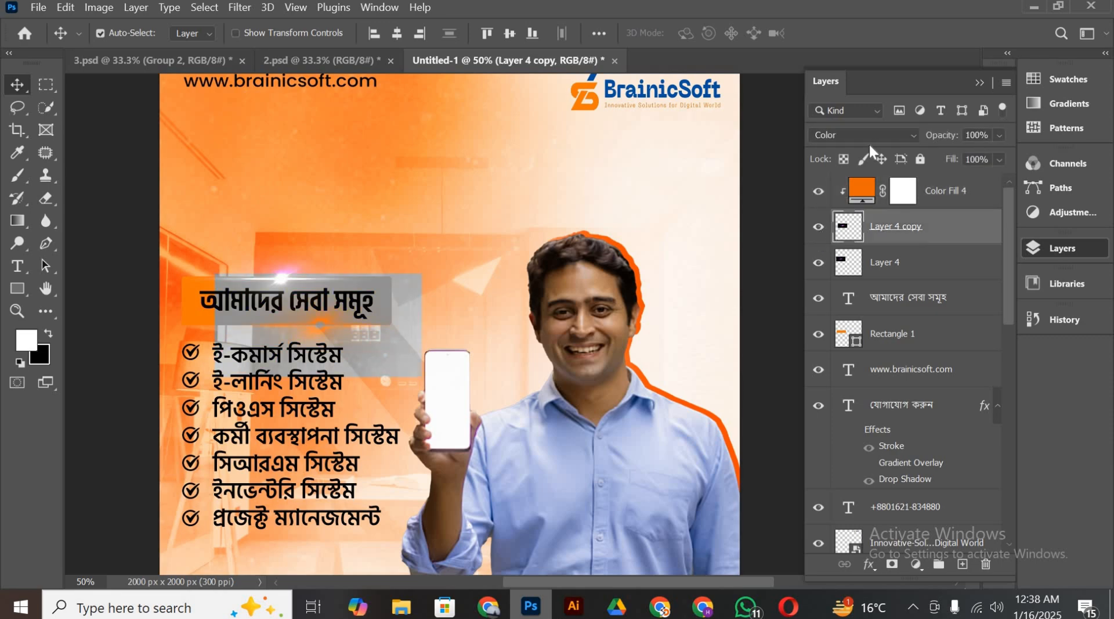
click(864, 135)
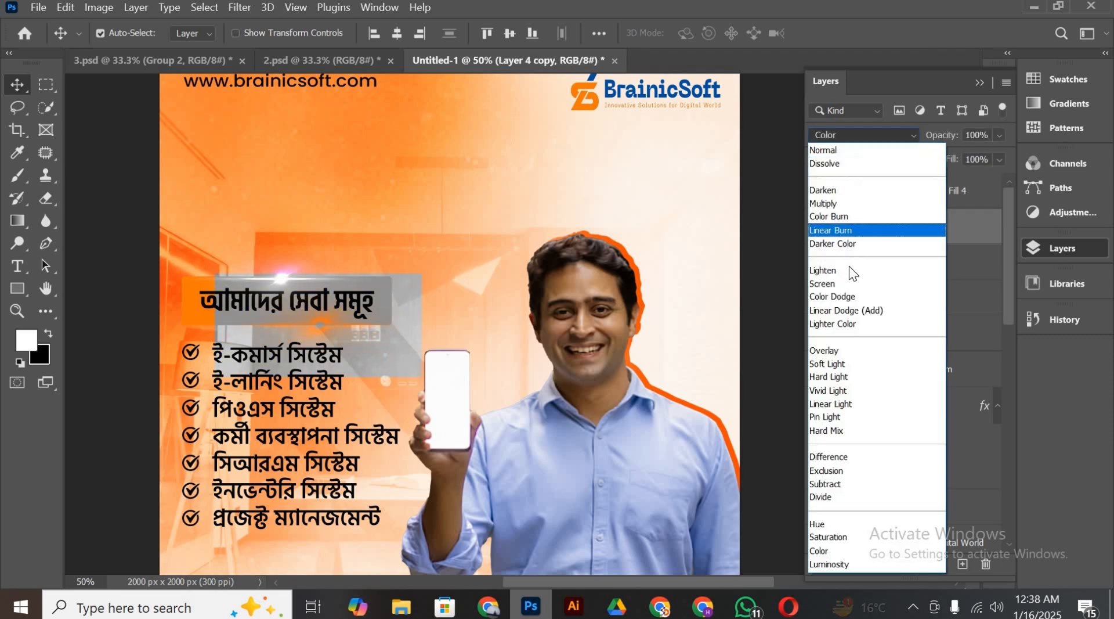
click(861, 312)
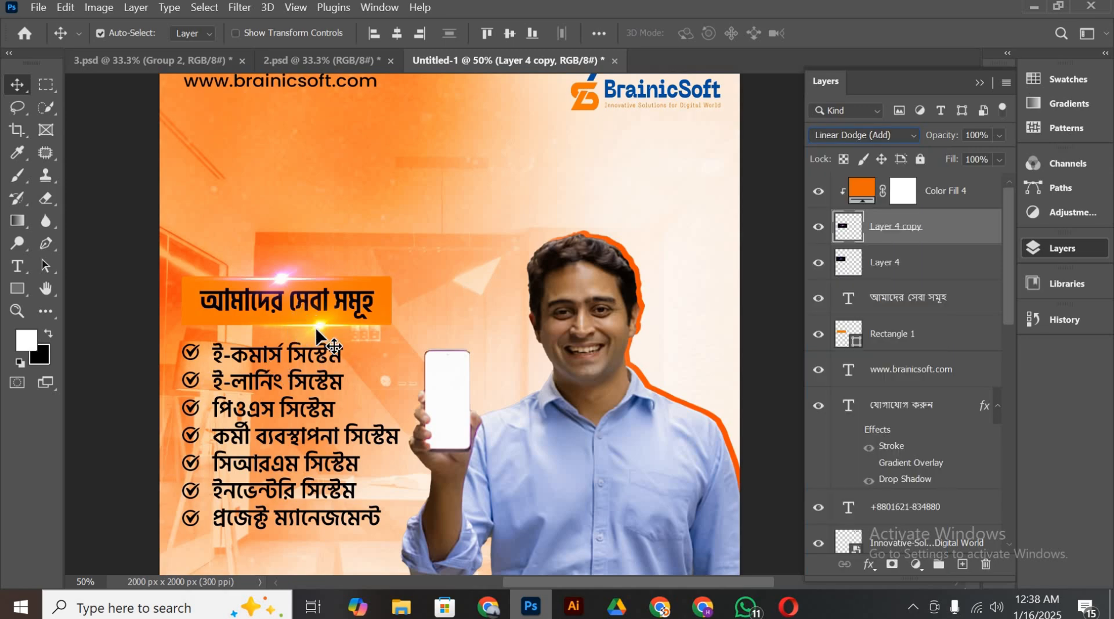
Change the Color Fill 4 layer's colour to dark brown #753804
double_click(861, 190)
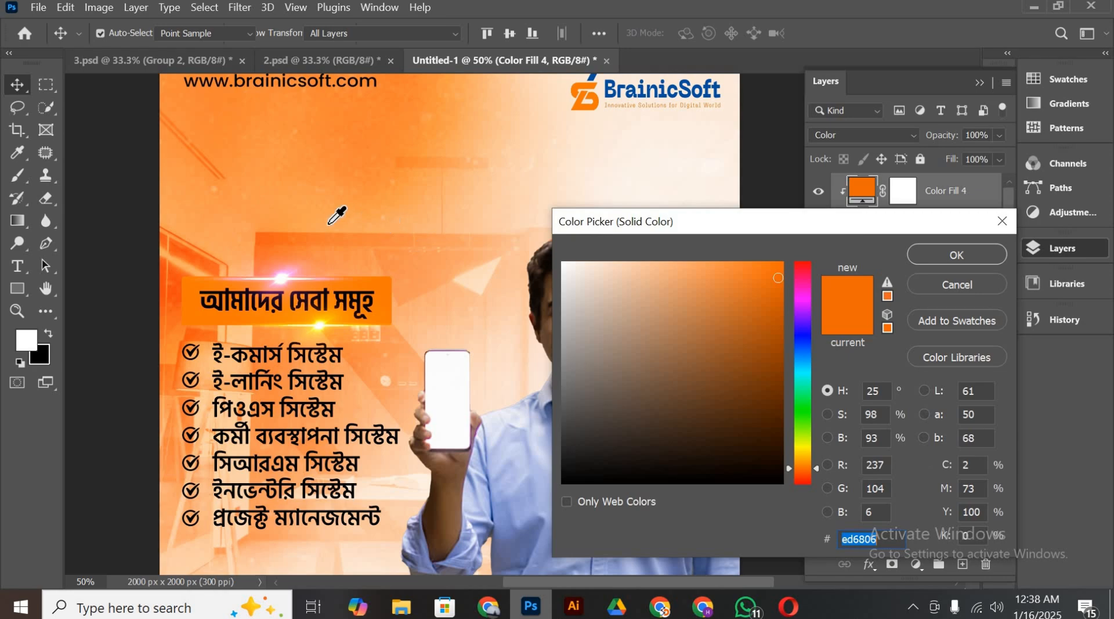
click(343, 230)
click(541, 248)
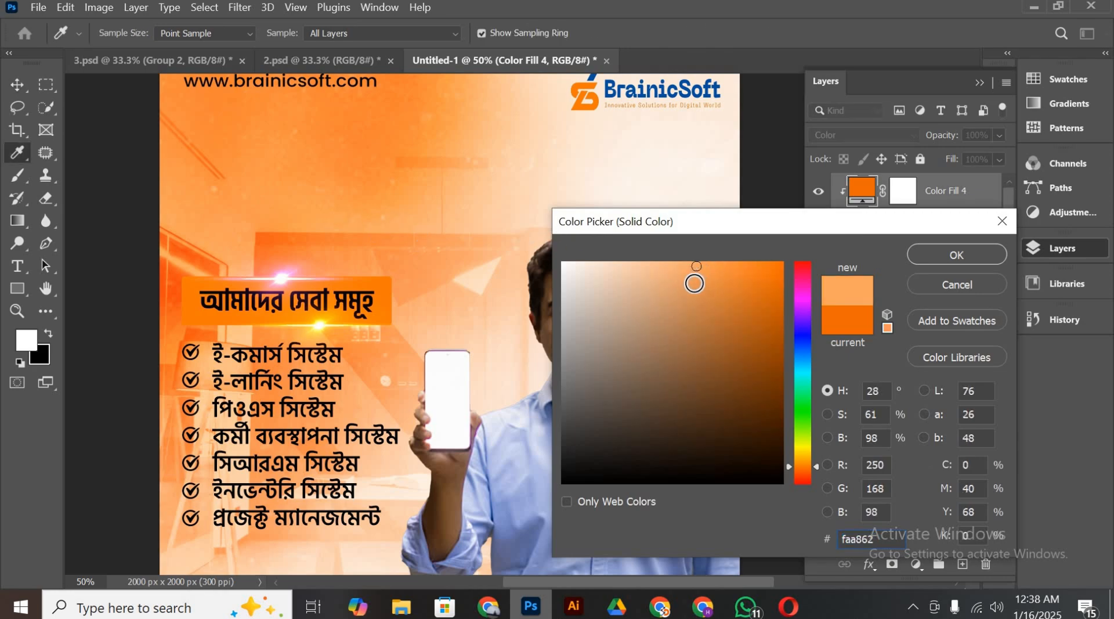
drag(723, 321, 877, 363)
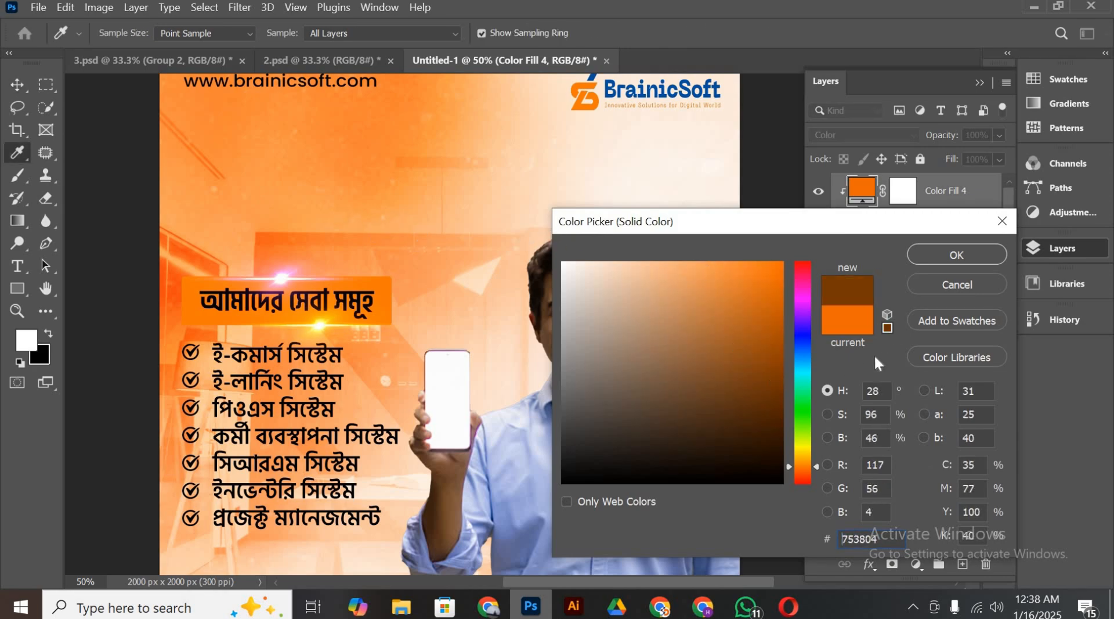
click(956, 250)
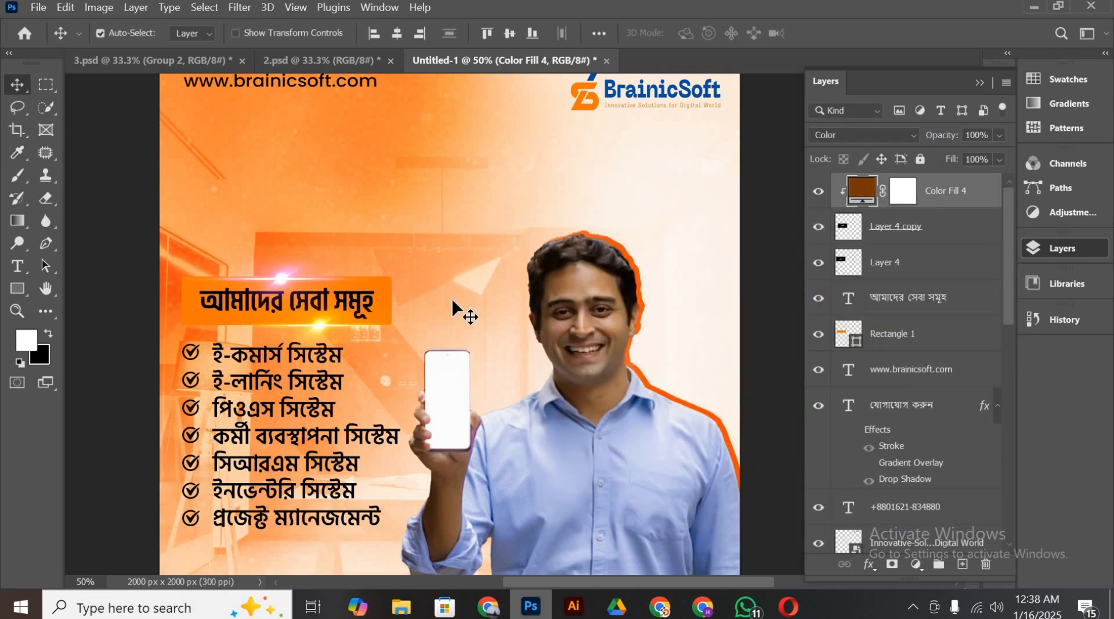
View the whole post and compare its layout with the finished design in 2.psd
scroll(454, 298, up, 2)
key(ctrl+minus)
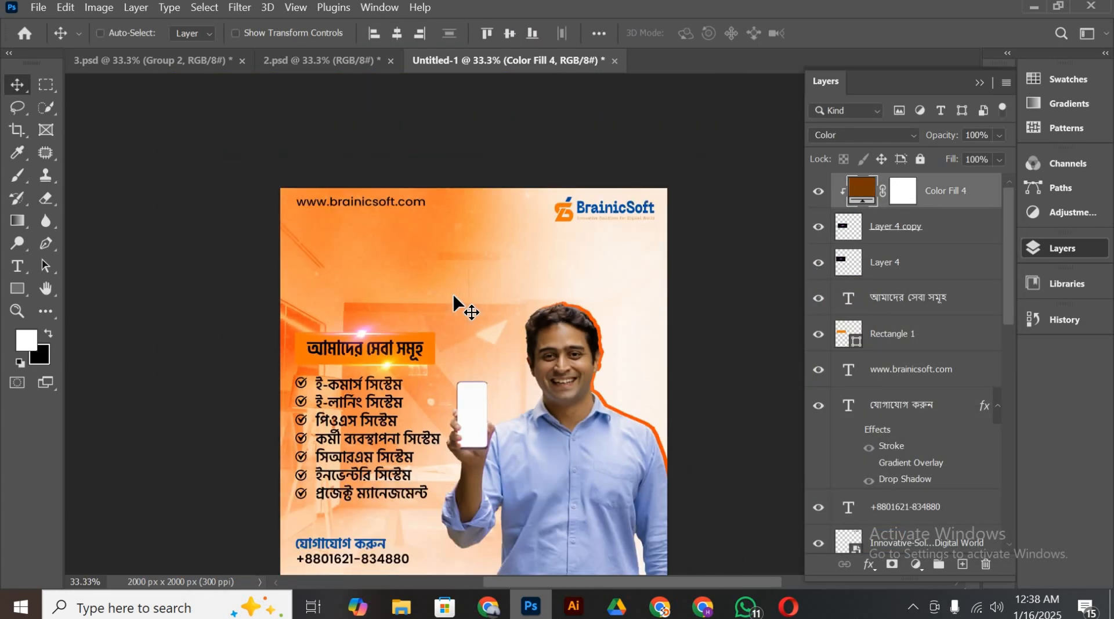
scroll(454, 297, down, 3)
drag(469, 159, 432, 197)
drag(492, 229, 465, 256)
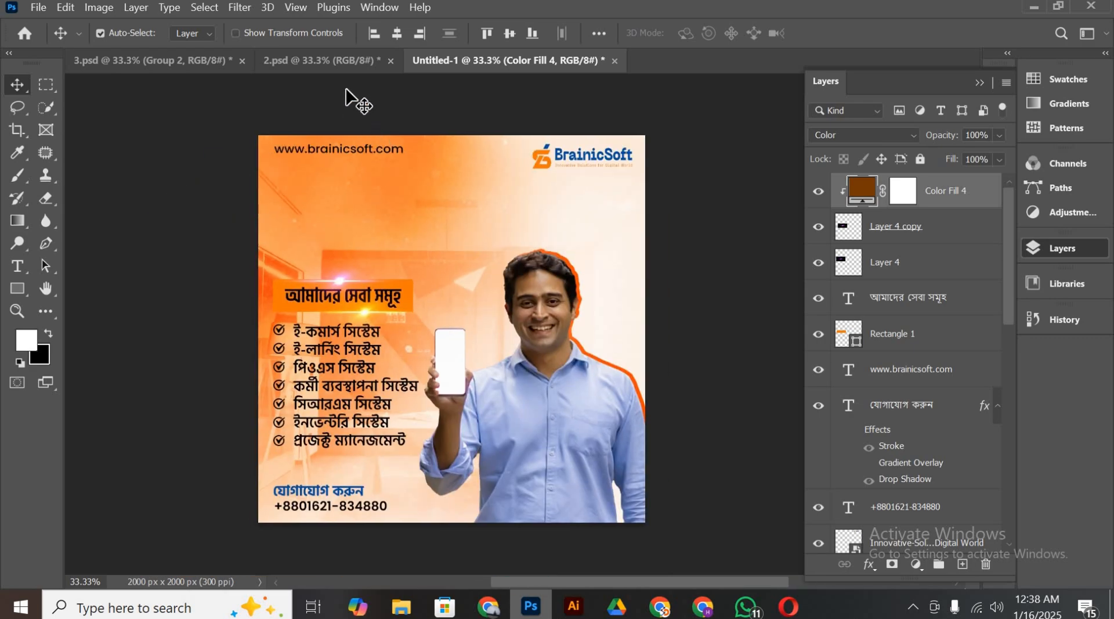
click(336, 62)
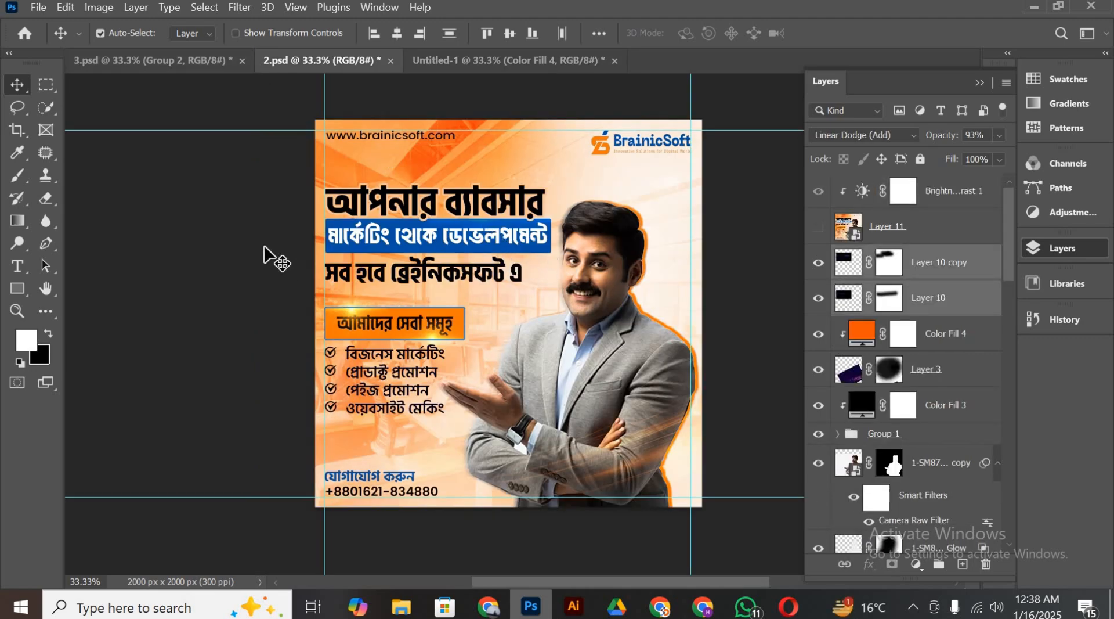
click(477, 61)
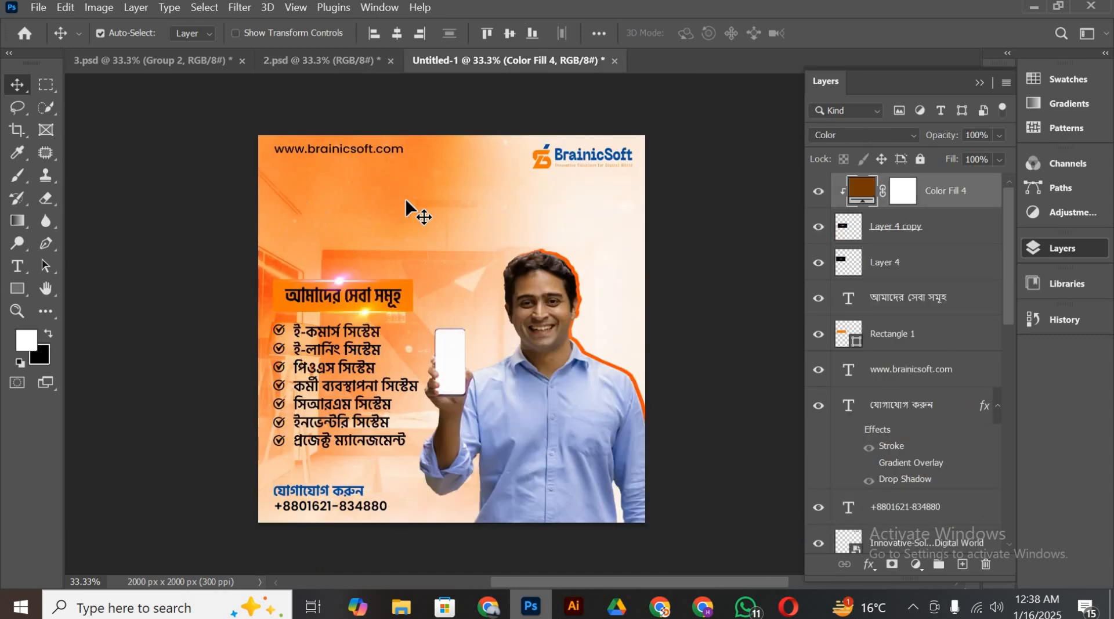
Copy the headline text "আপনার ব্যাবসার" from its text layer in 2.psd
click(339, 62)
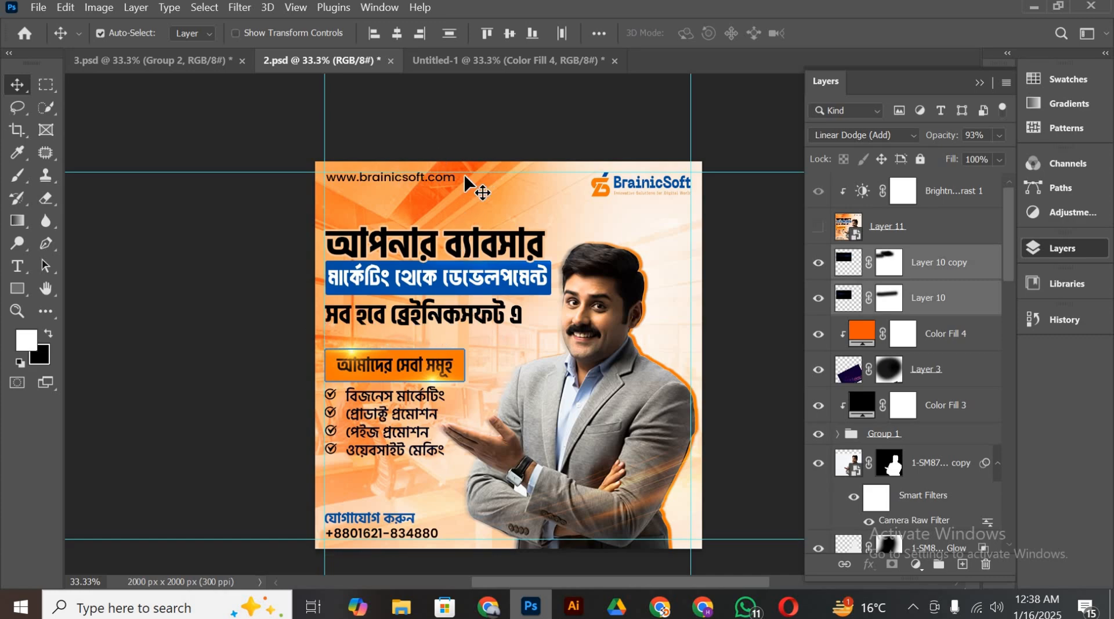
key(shift+alt+n)
drag(500, 102, 744, 442)
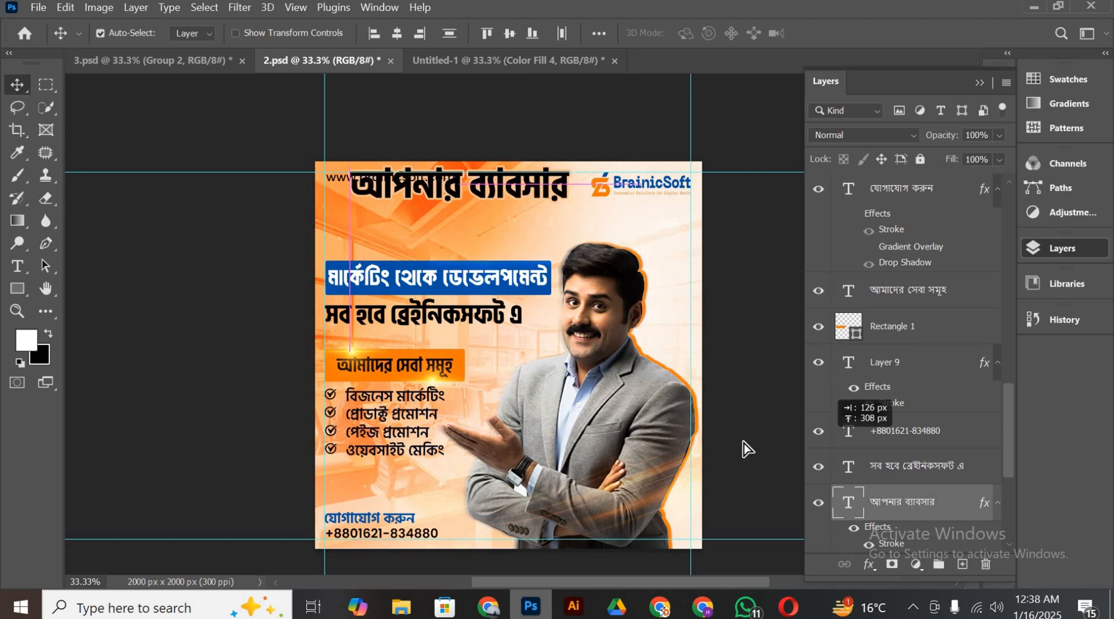
drag(882, 499, 884, 501)
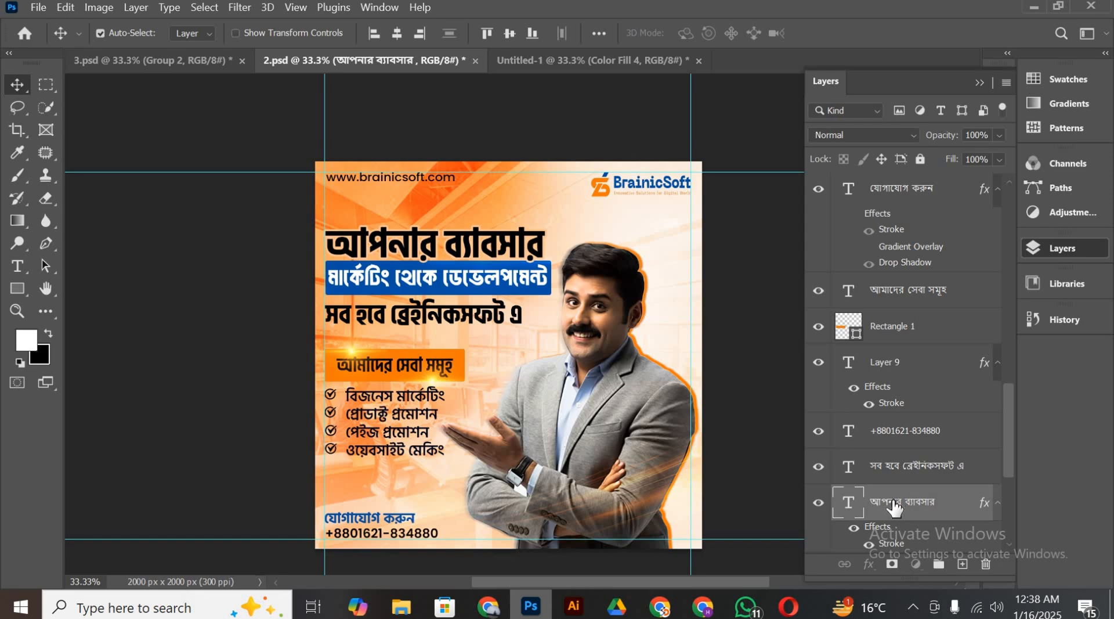
double_click(888, 502)
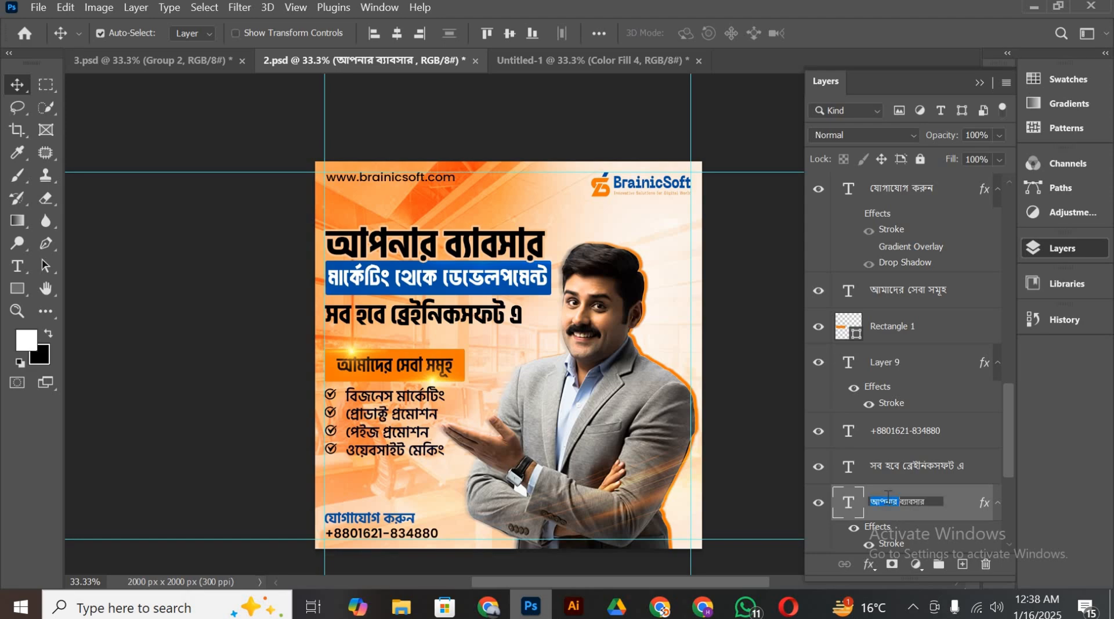
key(ctrl+a)
key(ctrl+c)
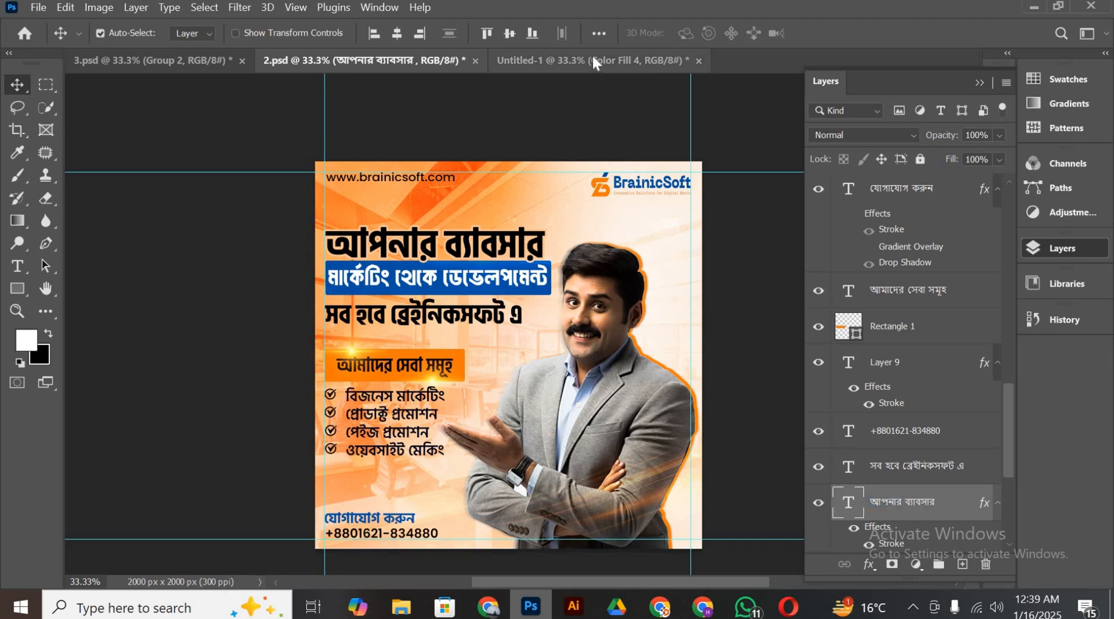
Paste the copied headline "আপনার ব্যাবসার" as a new text layer in the empty area below the website address in Untitled-1
click(593, 56)
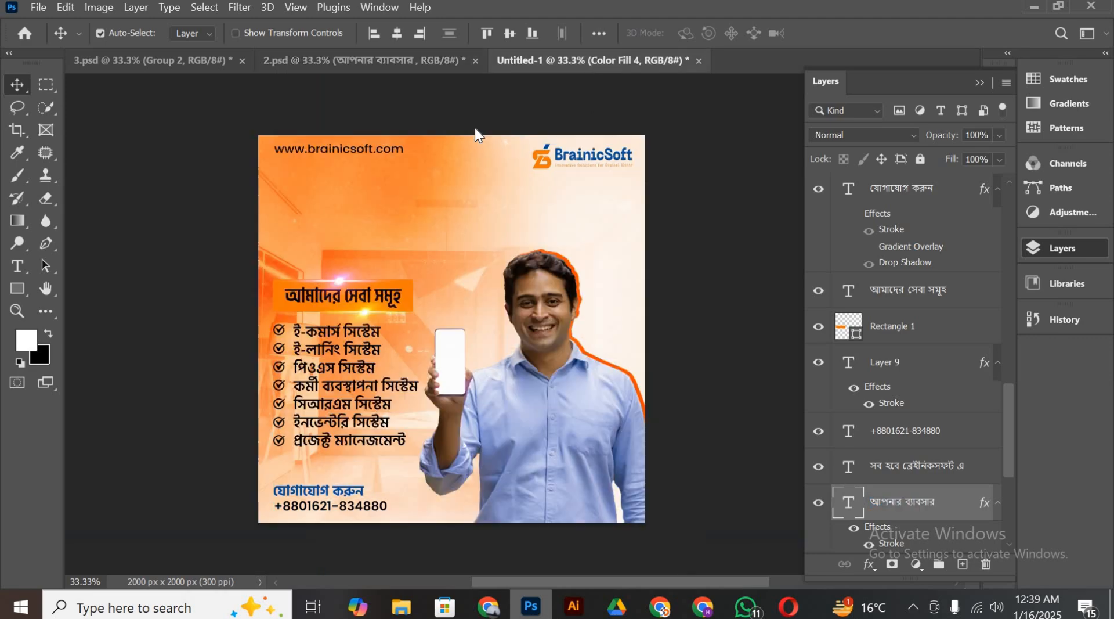
click(18, 266)
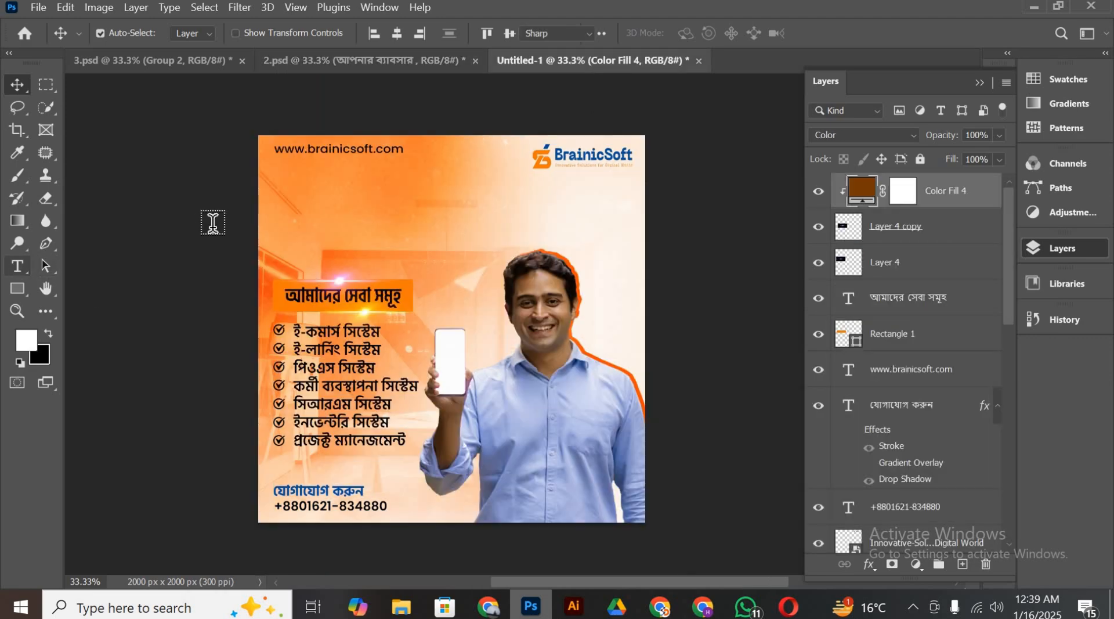
click(326, 198)
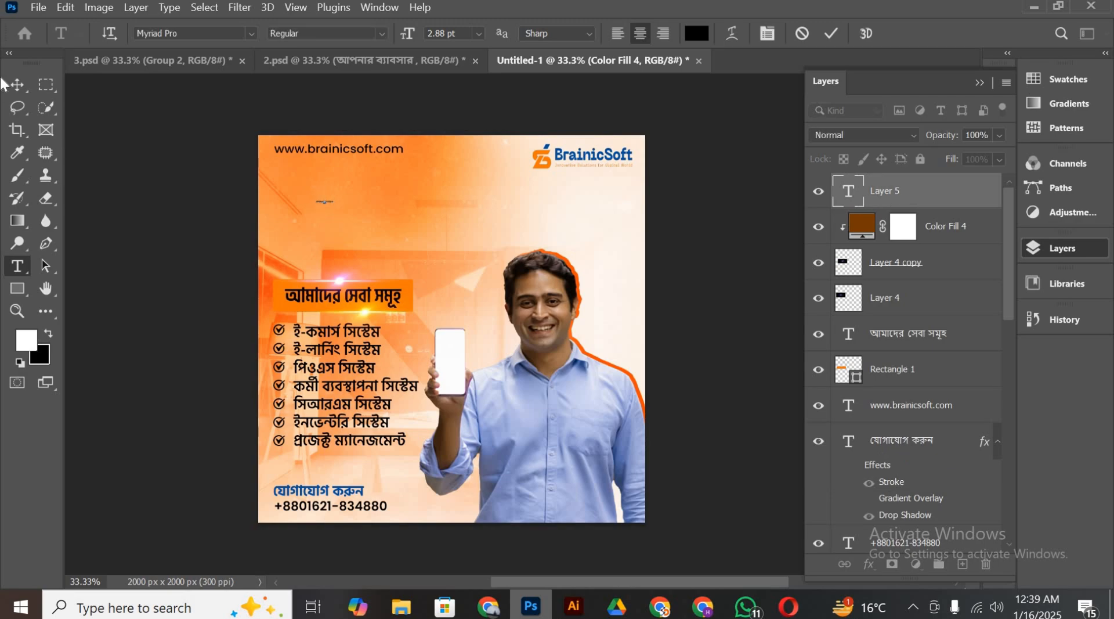
click(10, 86)
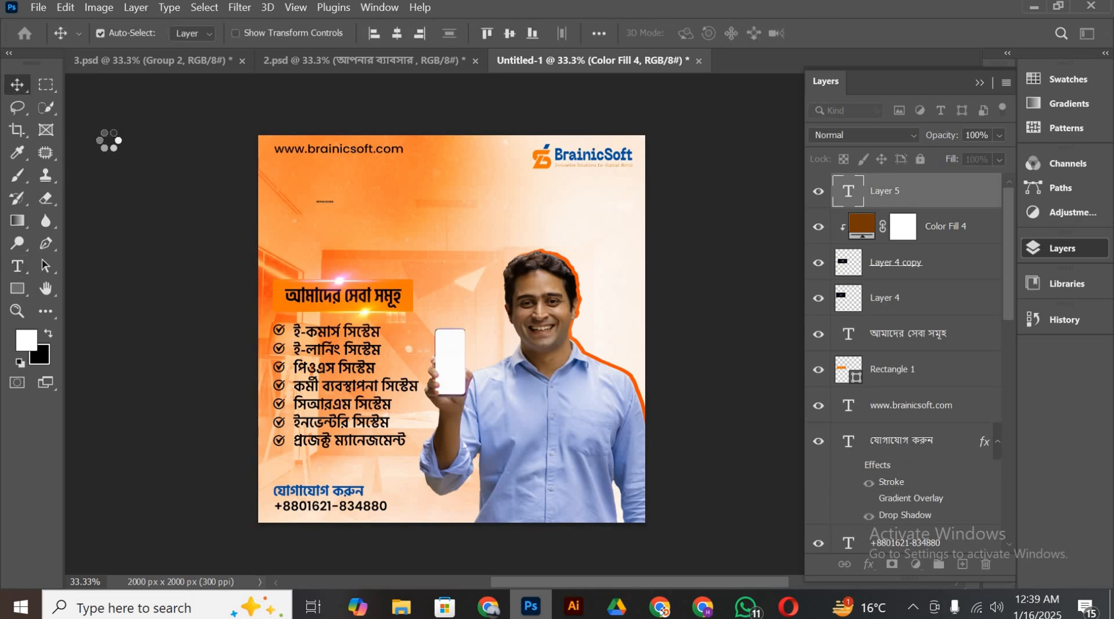
Enlarge the "আপনার ব্যাবসার" text to about 1257% and place it between the website address and the orange heading rectangle
key(ctrl+t)
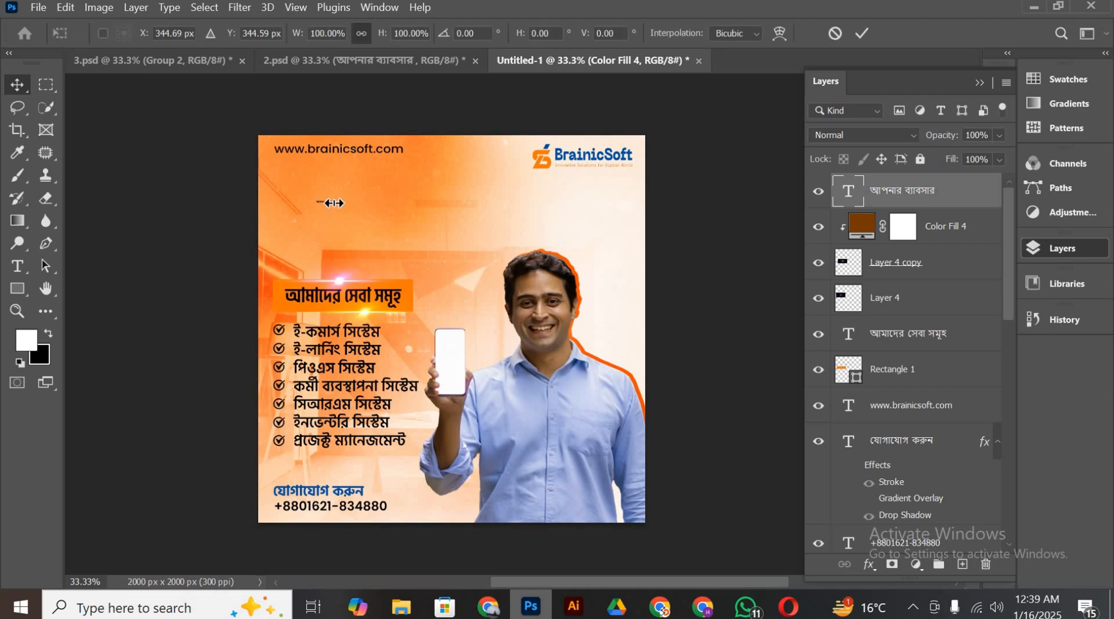
drag(462, 229, 532, 203)
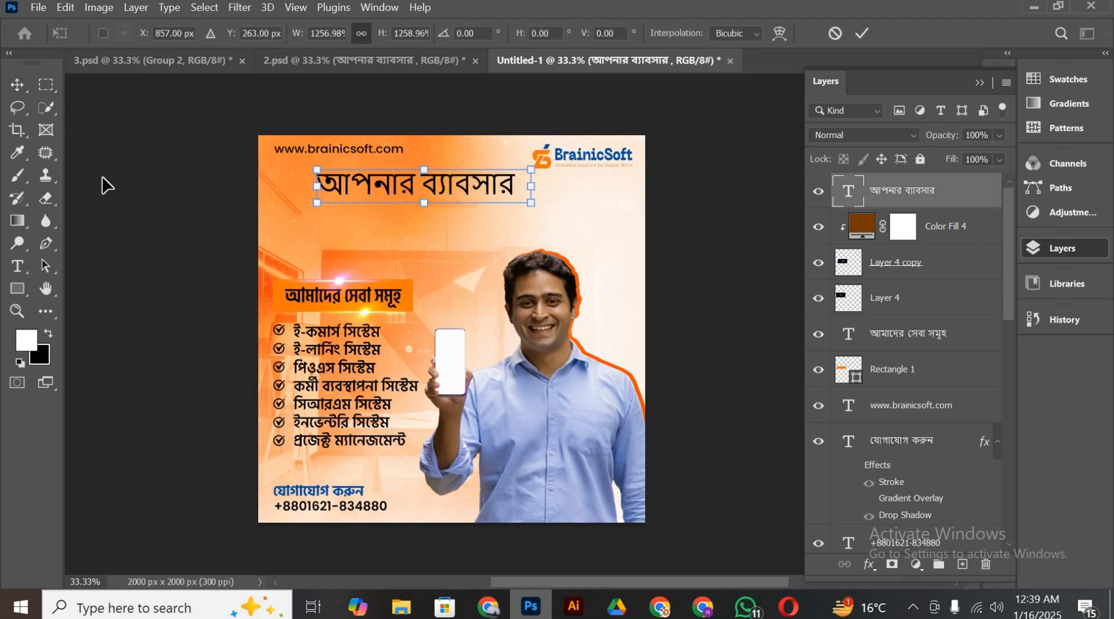
click(17, 85)
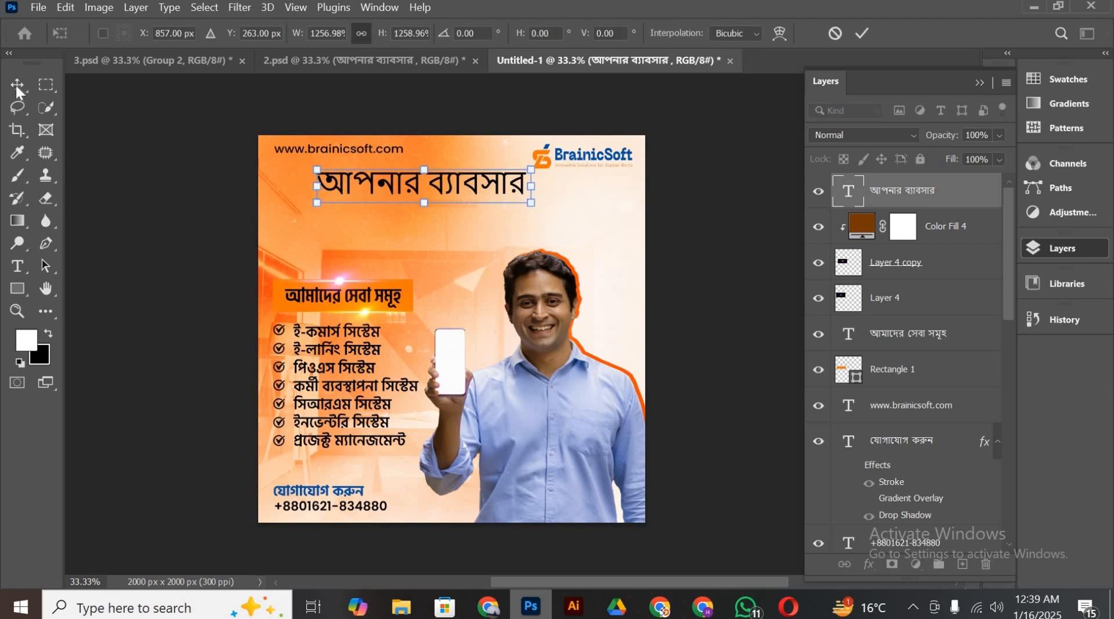
click(344, 179)
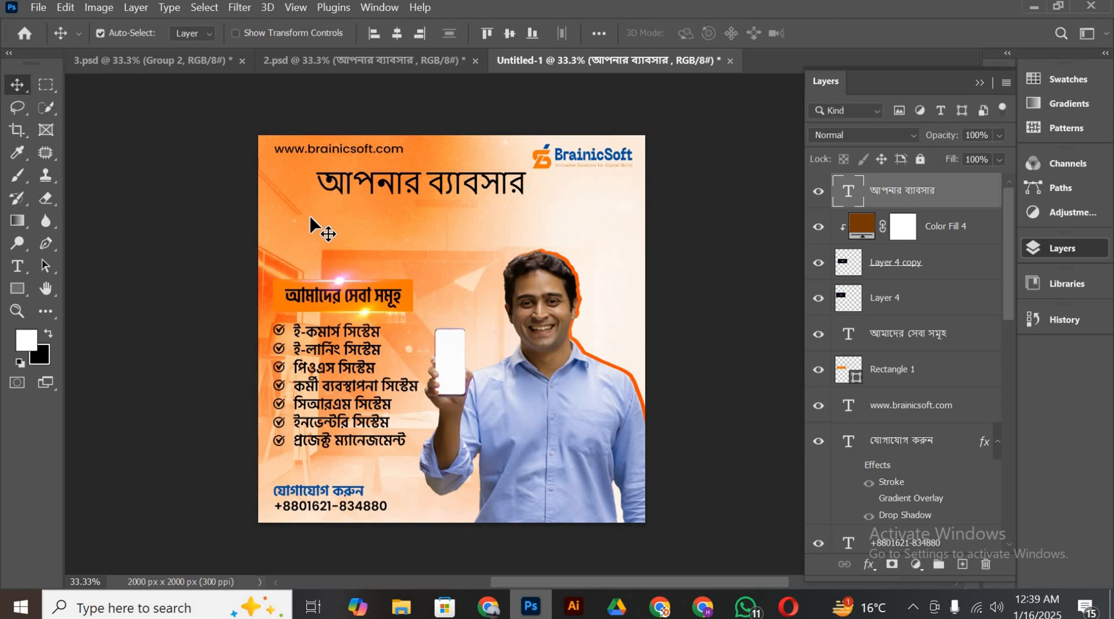
drag(304, 238, 307, 210)
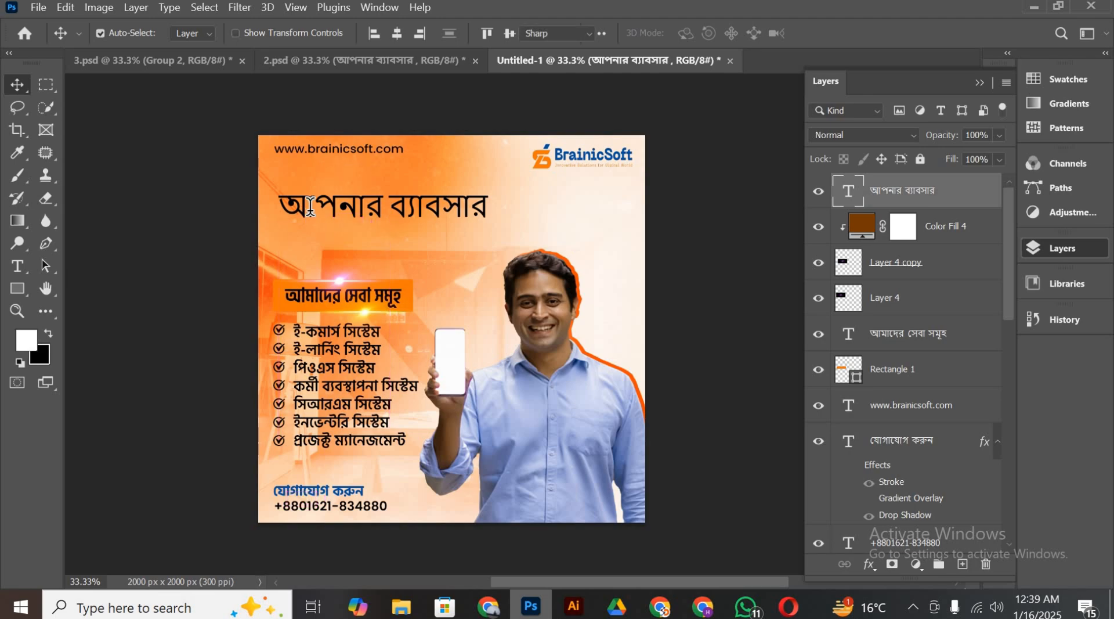
Set the font of the "আপনার ব্যাবসার" headline to Akhand Bengali
double_click(311, 206)
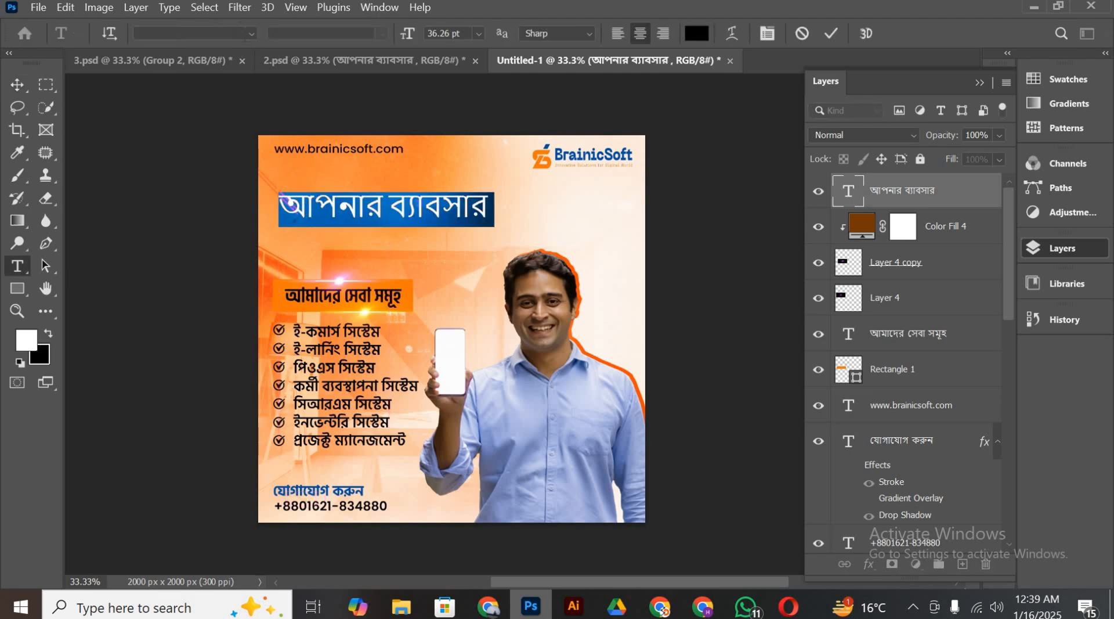
click(251, 35)
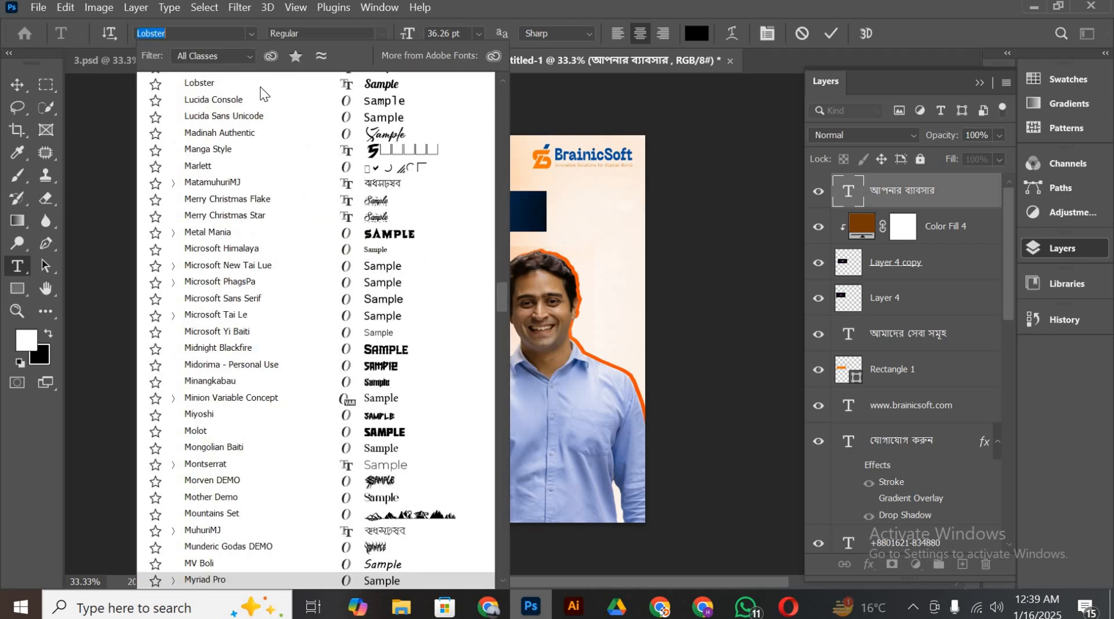
scroll(261, 88, up, 2)
scroll(265, 96, up, 2)
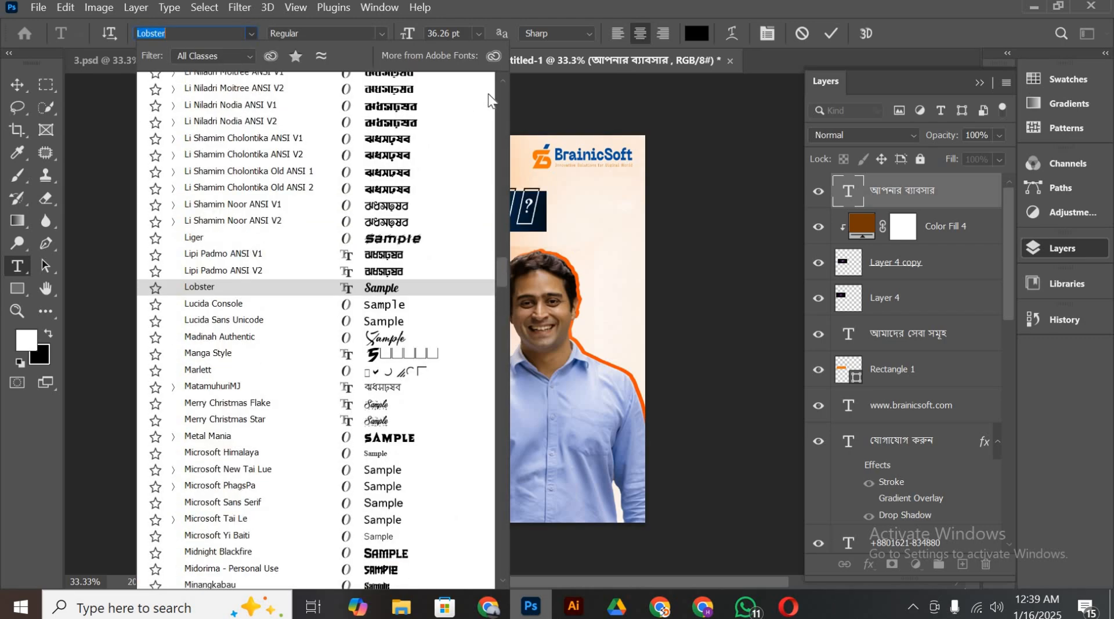
scroll(489, 93, up, 4)
scroll(506, 92, up, 15)
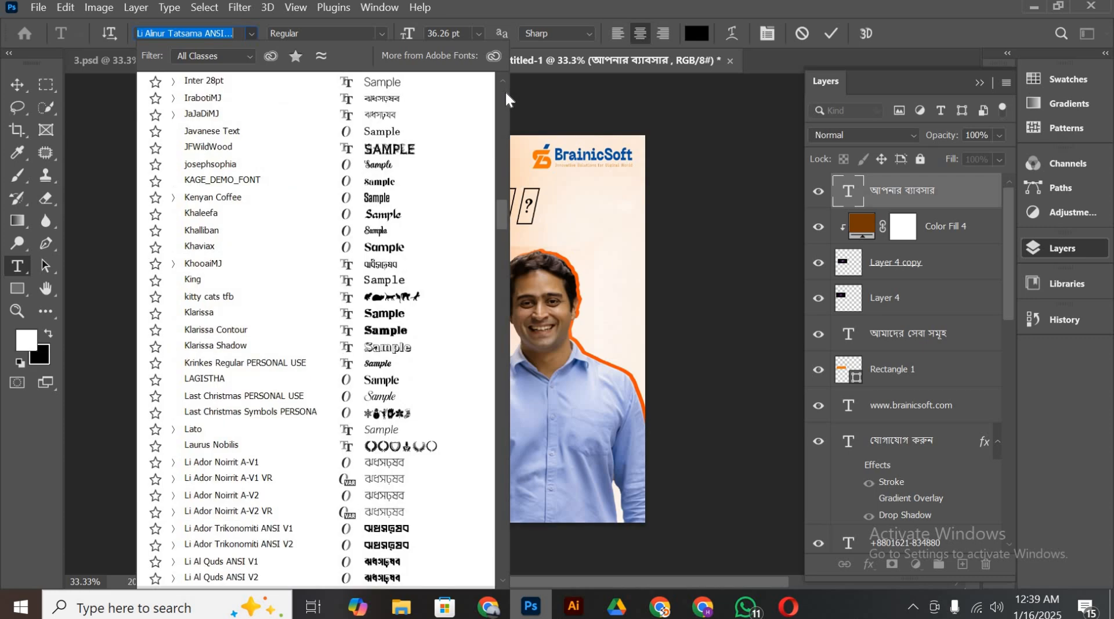
scroll(496, 114, up, 1)
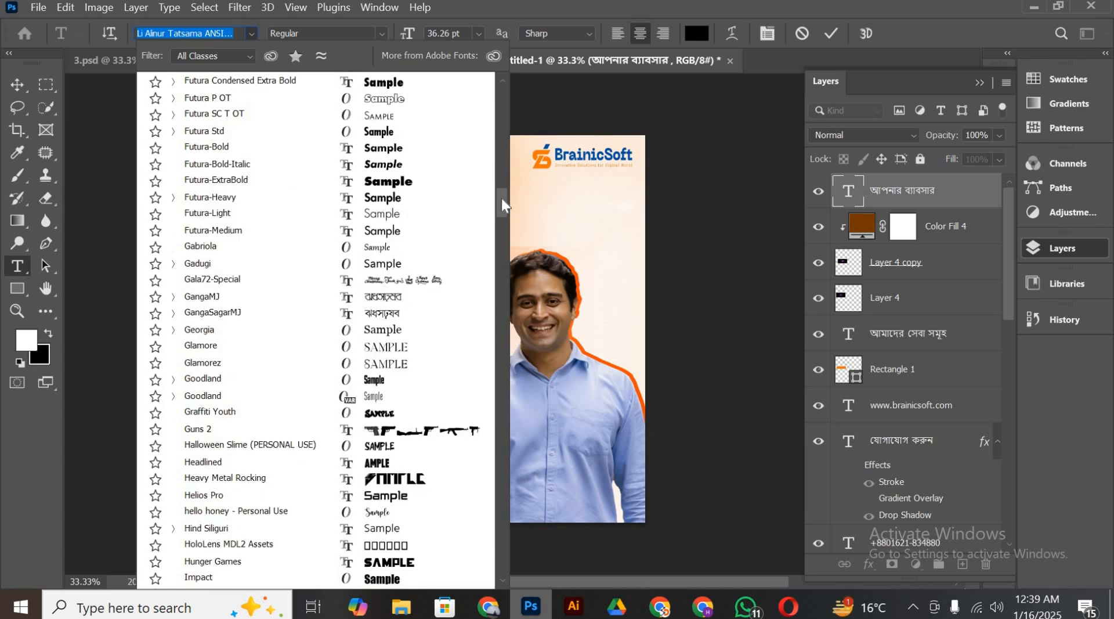
drag(501, 197, 514, 75)
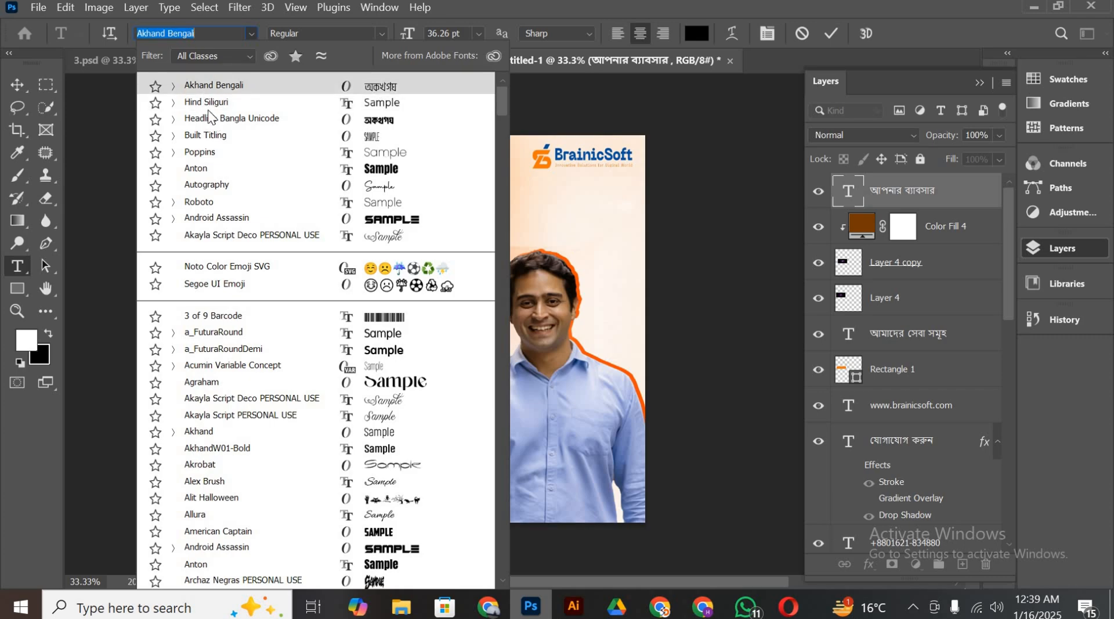
click(374, 85)
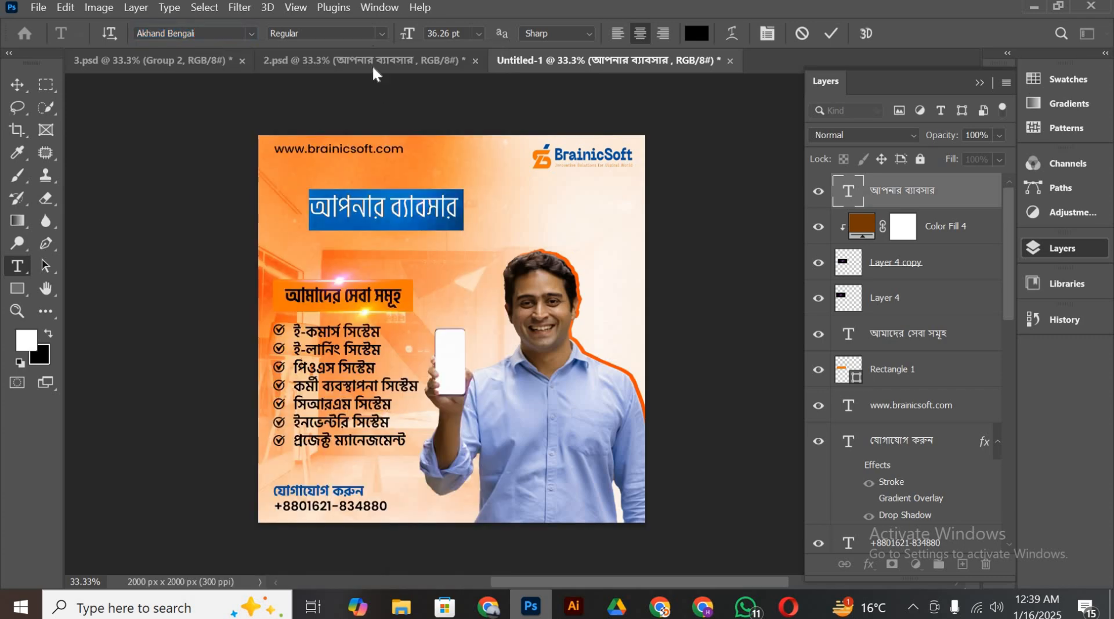
Set the "আপনার ব্যাবসার" headline's font style to Extrabold and line it up with the website address's left edge
click(382, 35)
click(347, 119)
click(18, 86)
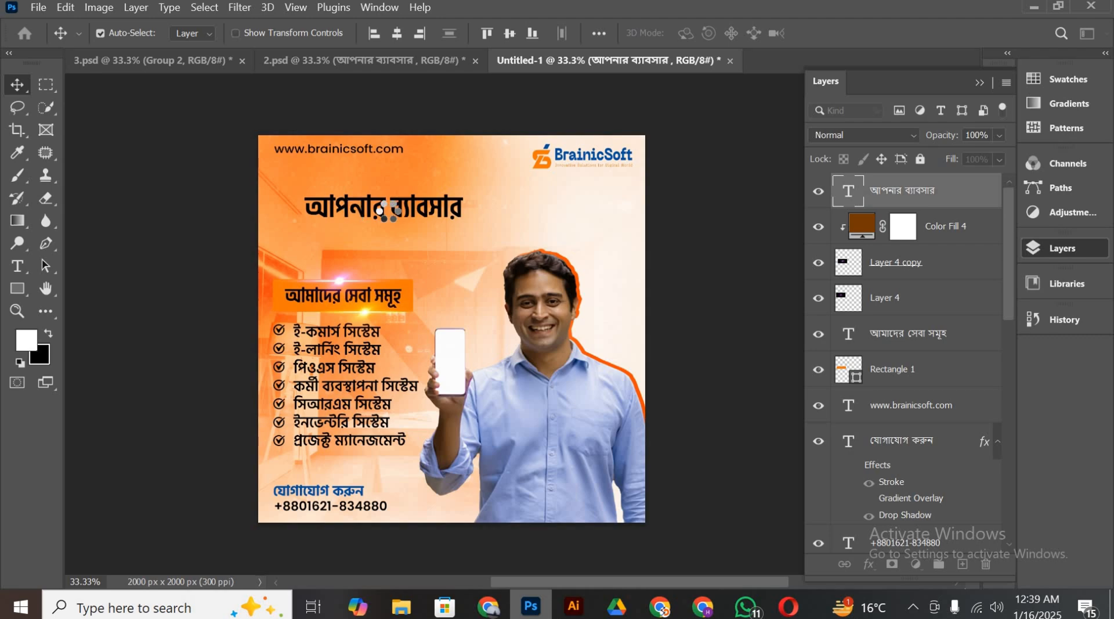
drag(364, 209, 336, 207)
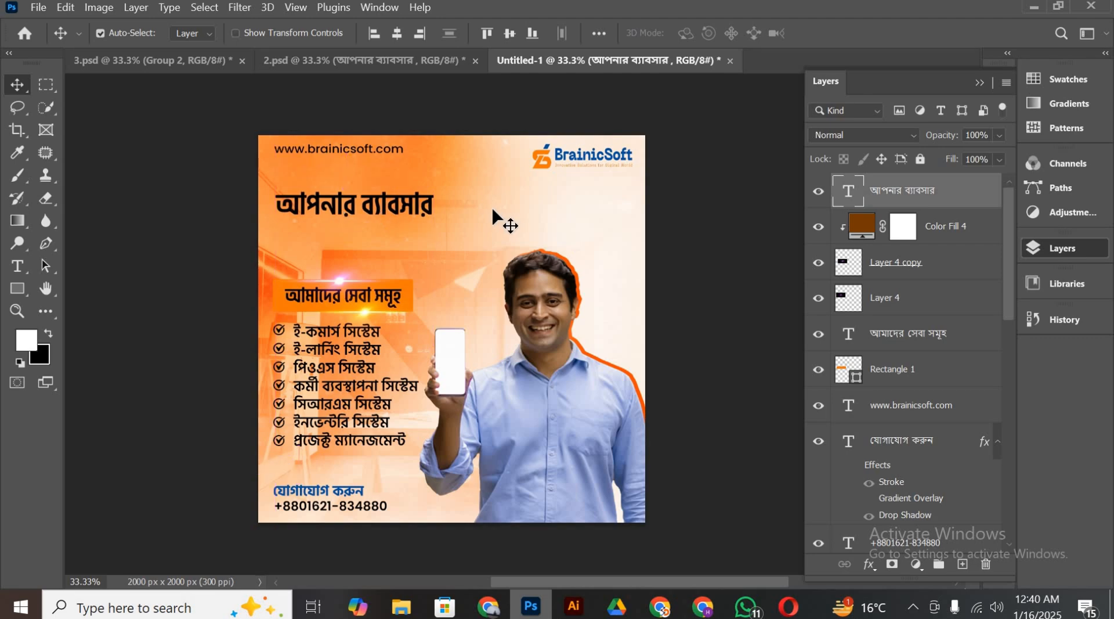
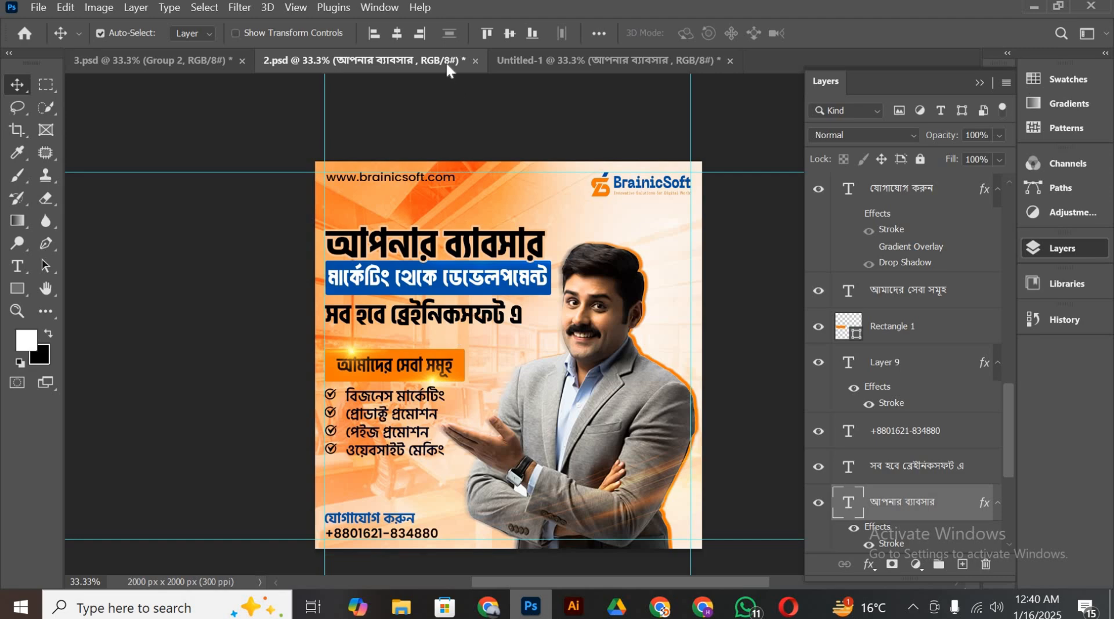
Add a new text layer reading "যে কোন প্রয়োজনে" below the "আপনার ব্যাবসার" headline in Untitled-1
click(596, 61)
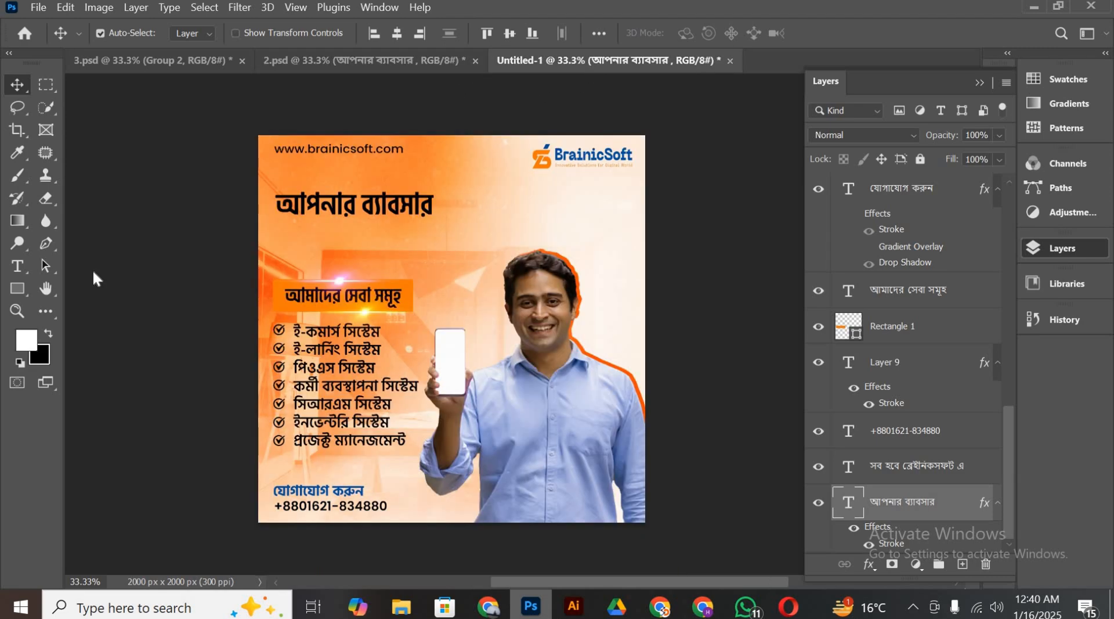
click(17, 266)
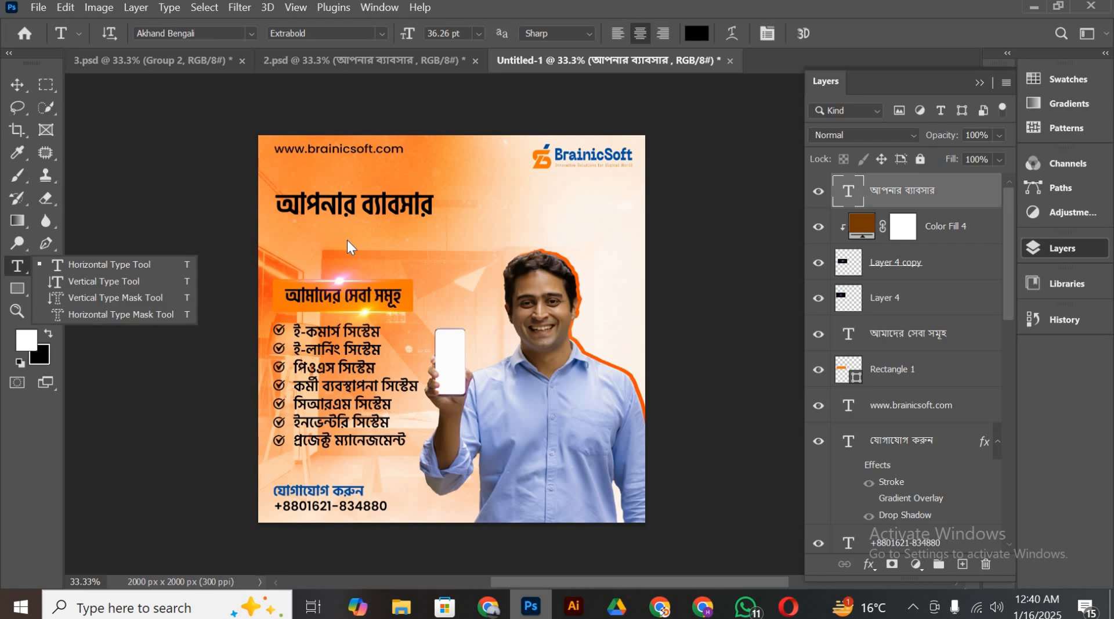
click(347, 239)
click(347, 236)
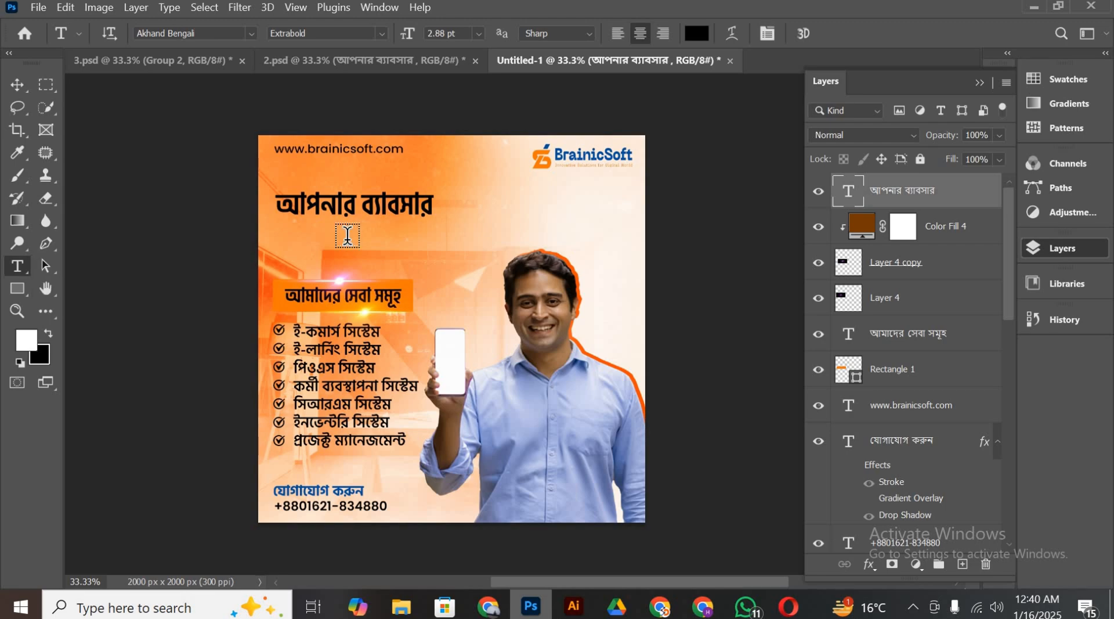
key(Escape)
click(348, 236)
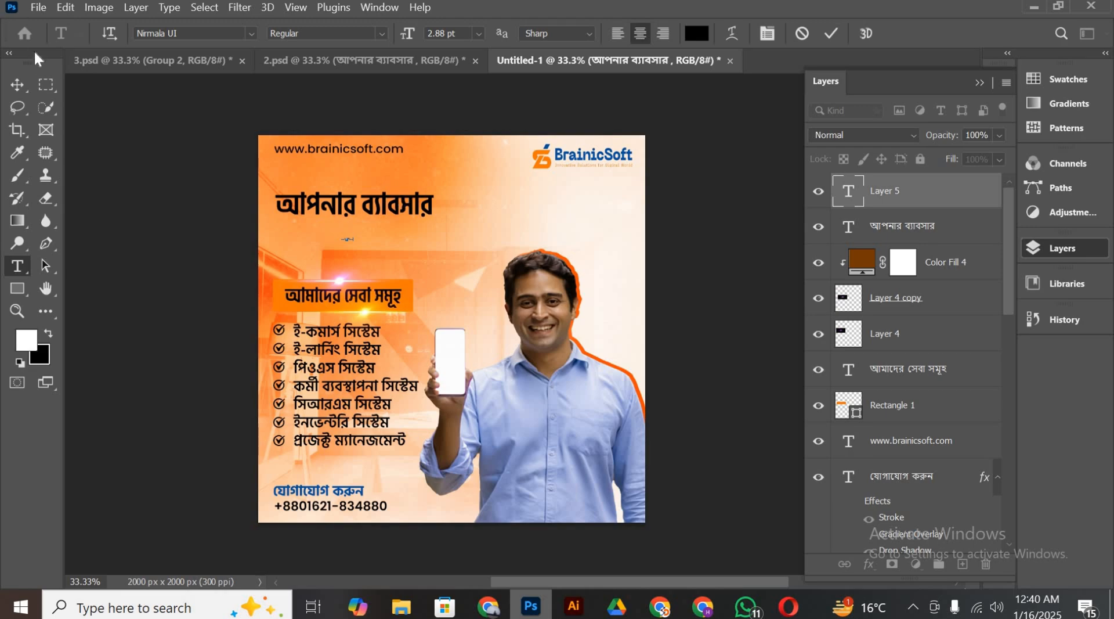
click(16, 87)
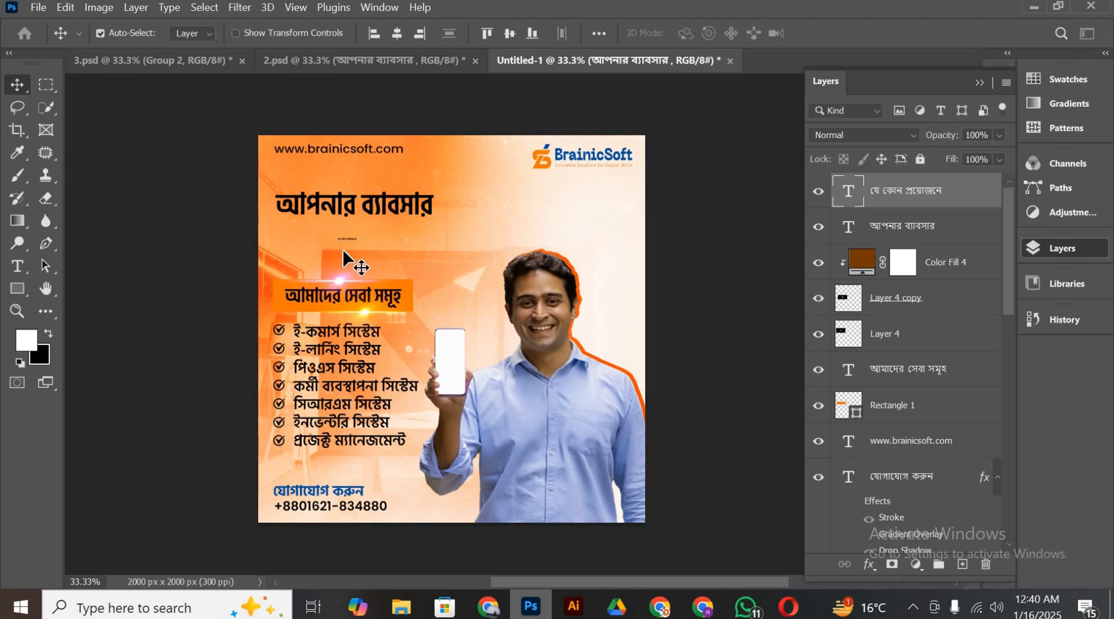
Enlarge the "যে কোন প্রয়োজনে" text to about 24 pt and place it directly under the "আপনার ব্যাবসার" headline
key(ctrl+t)
mouse_move(363, 238)
mouse_down()
mouse_move(499, 260)
mouse_move(380, 235)
mouse_up()
drag(474, 238, 410, 225)
key(Return)
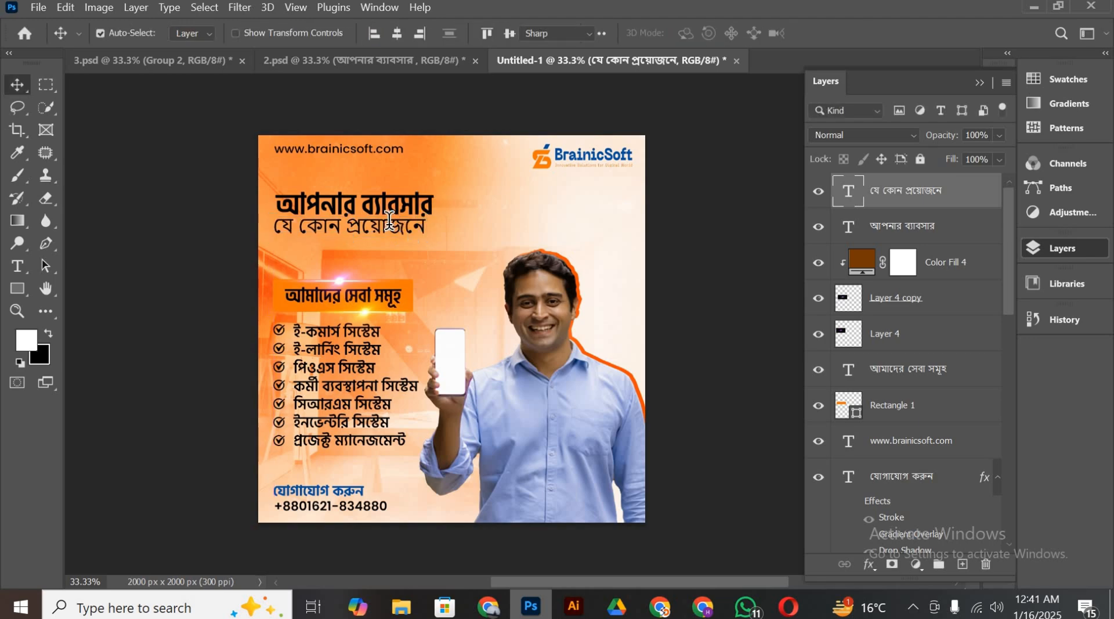
Set the font of the "যে কোন প্রয়োজনে" line to Headline Bangla Unicode
double_click(380, 222)
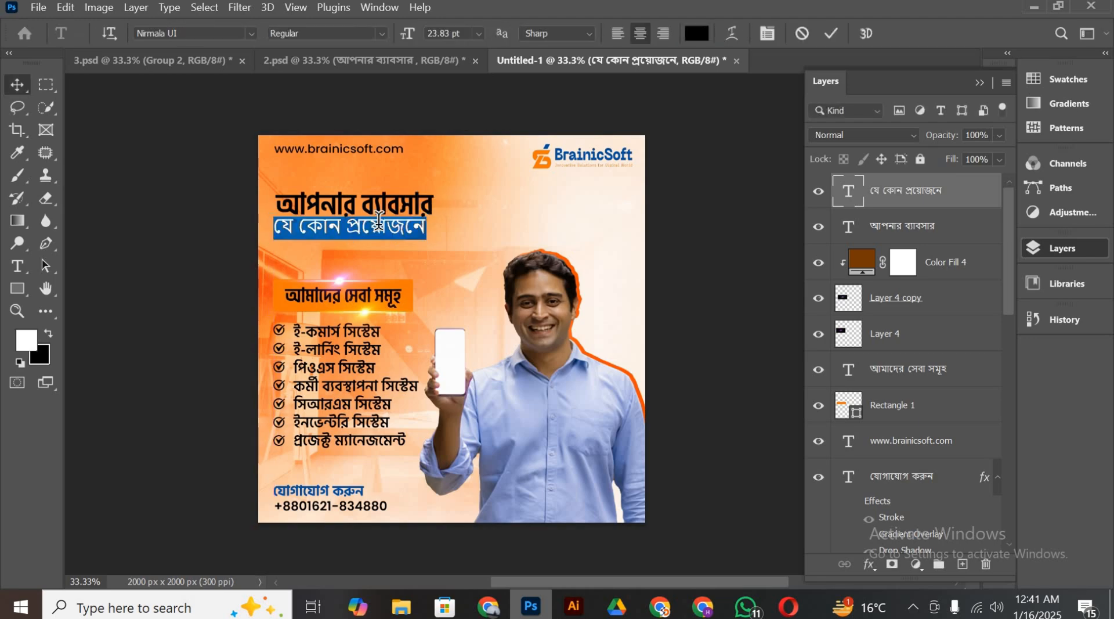
click(250, 33)
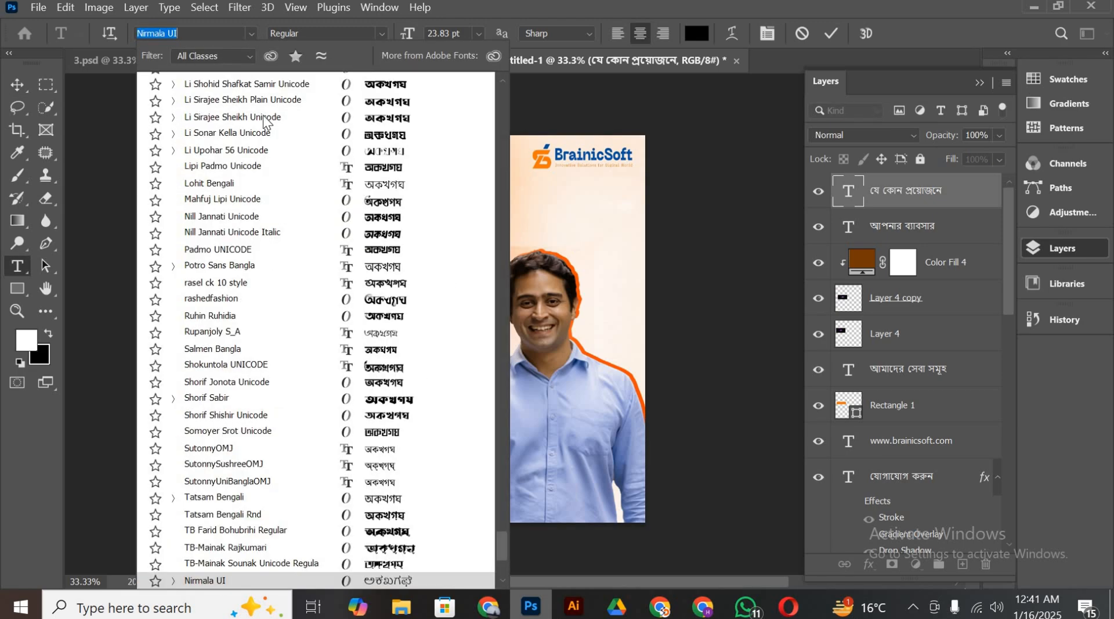
click(502, 100)
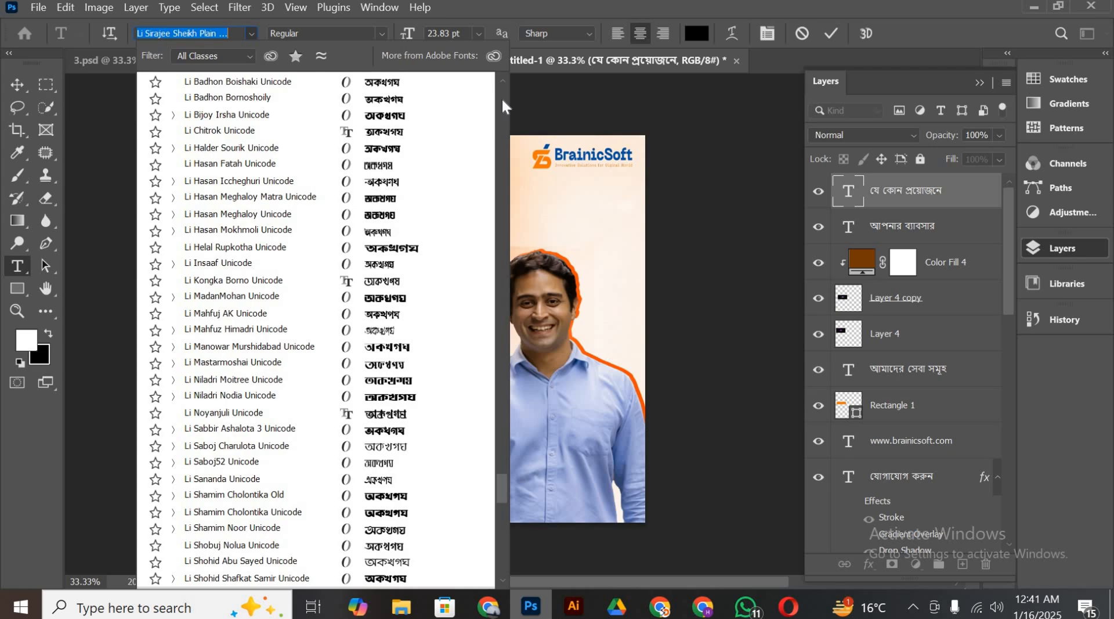
click(502, 100)
click(503, 101)
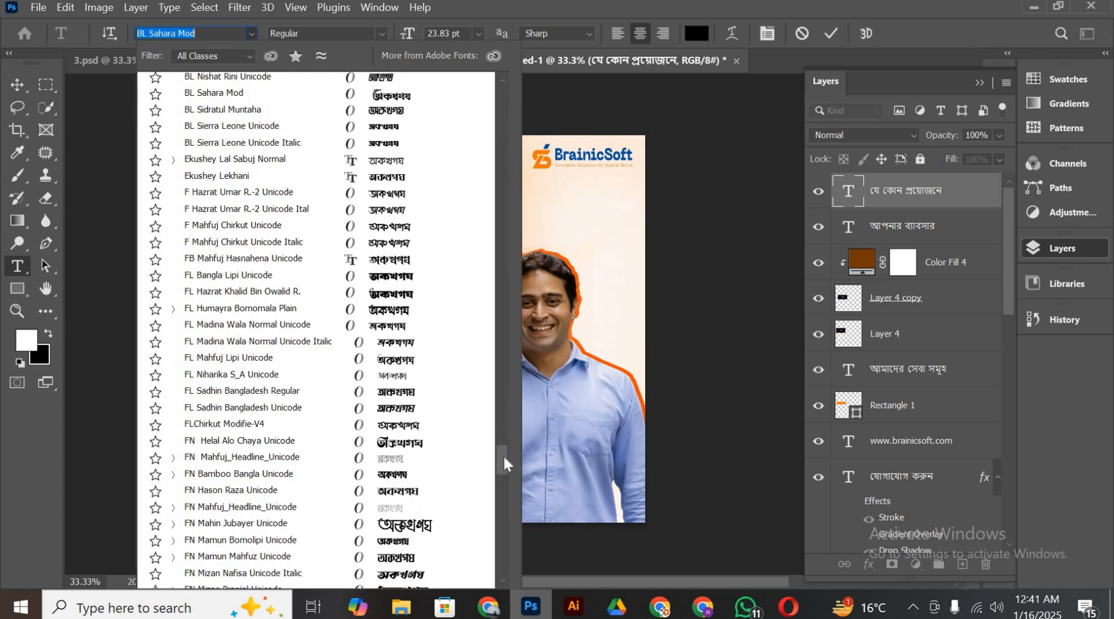
click(515, 124)
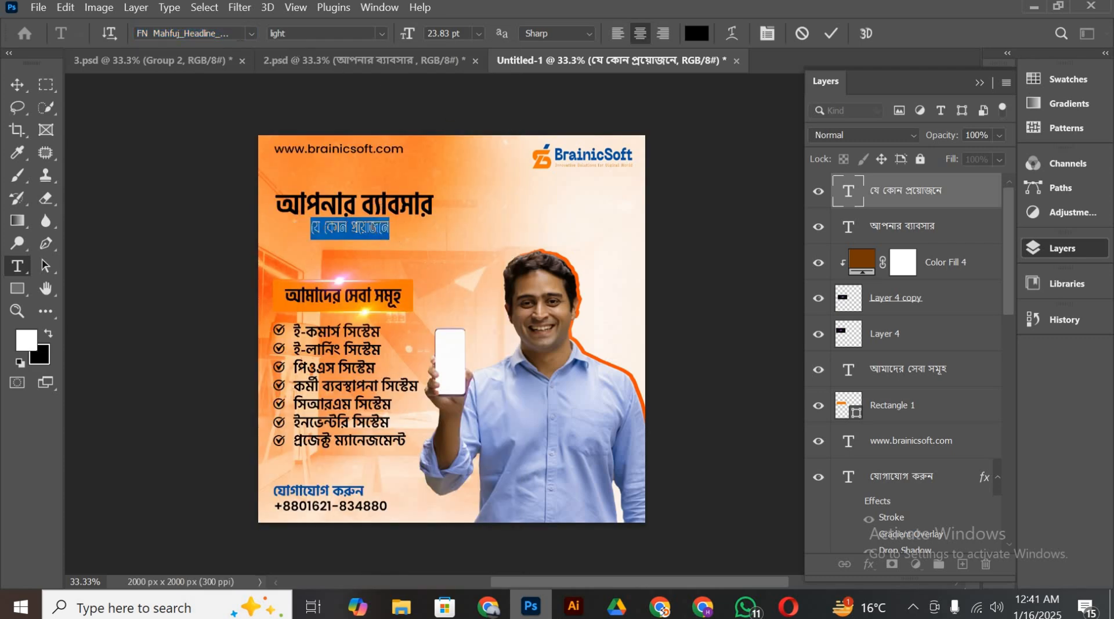
click(252, 33)
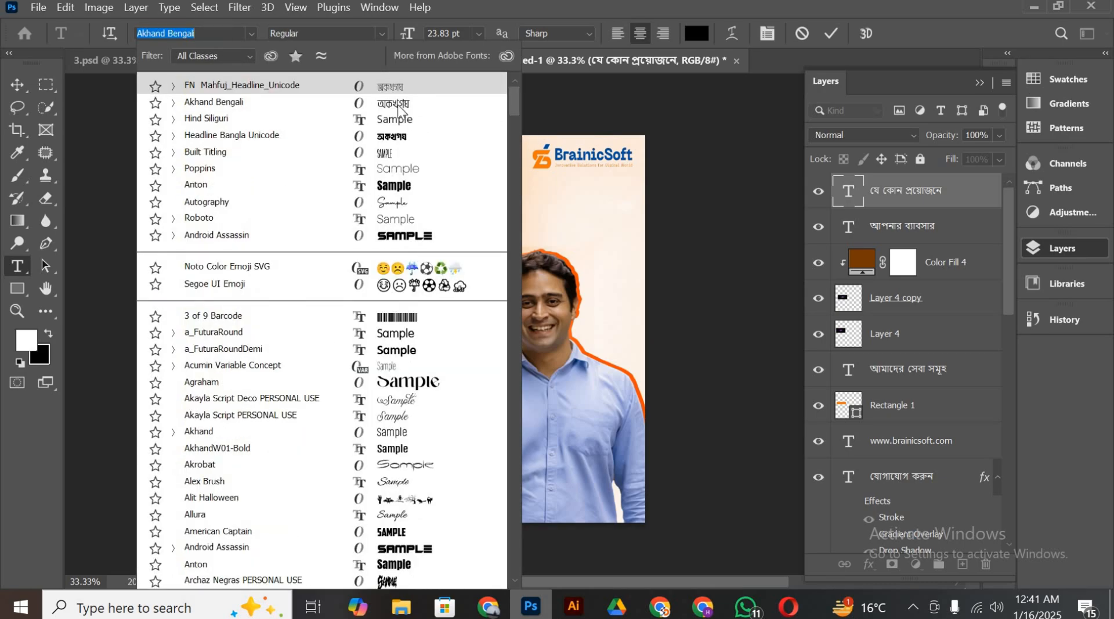
click(399, 136)
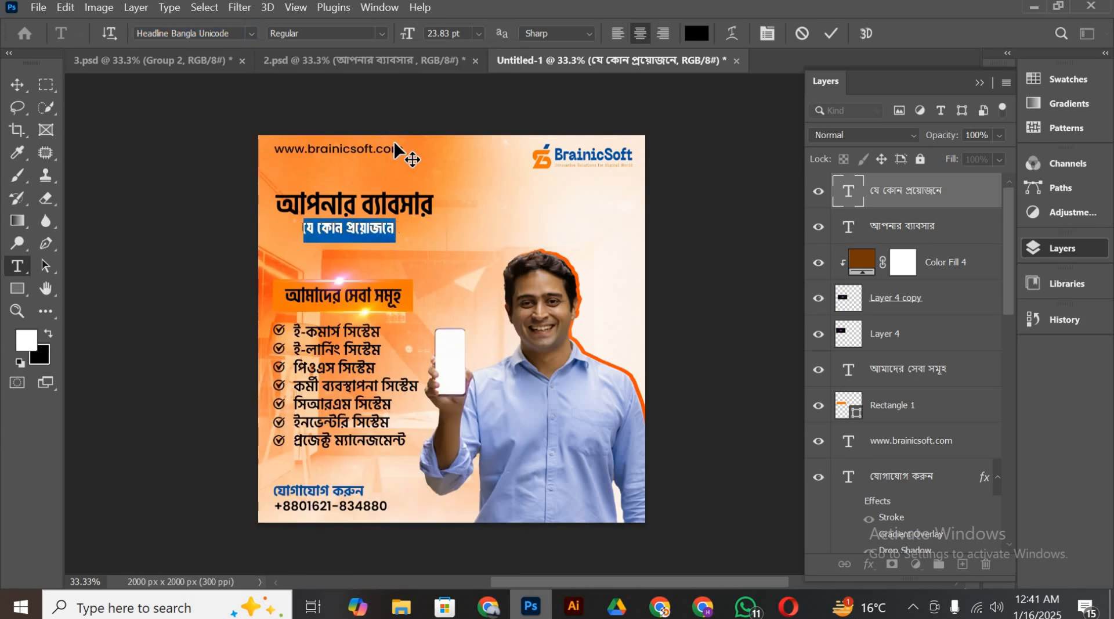
Scale the "যে কোন প্রয়োজনে" line to about 196% and position it as the second headline line
click(21, 83)
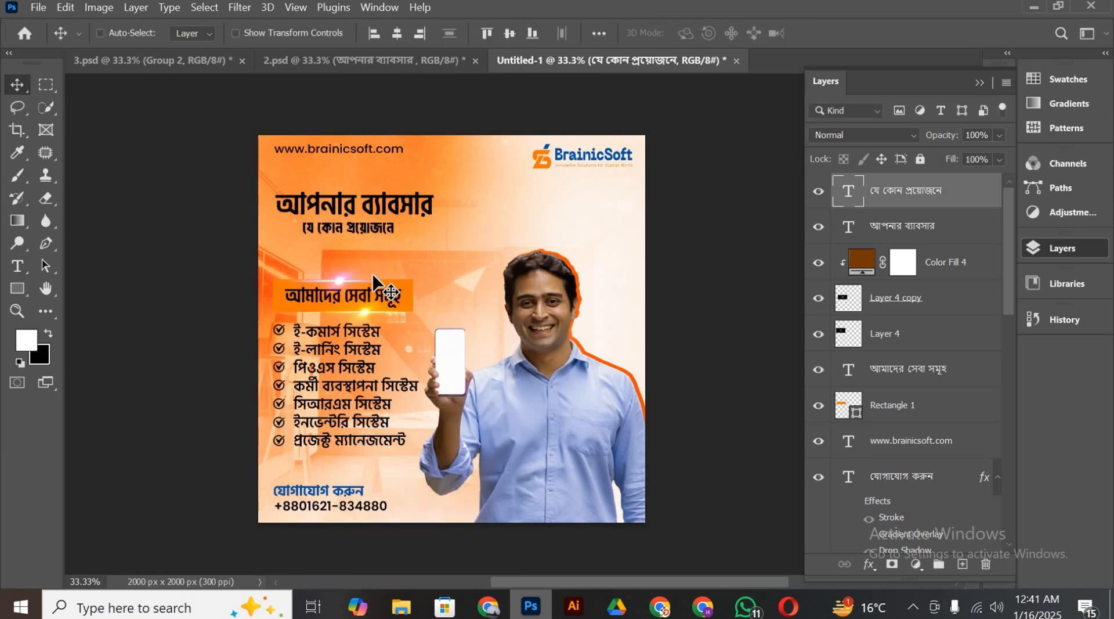
key(ctrl+t)
drag(401, 234, 491, 241)
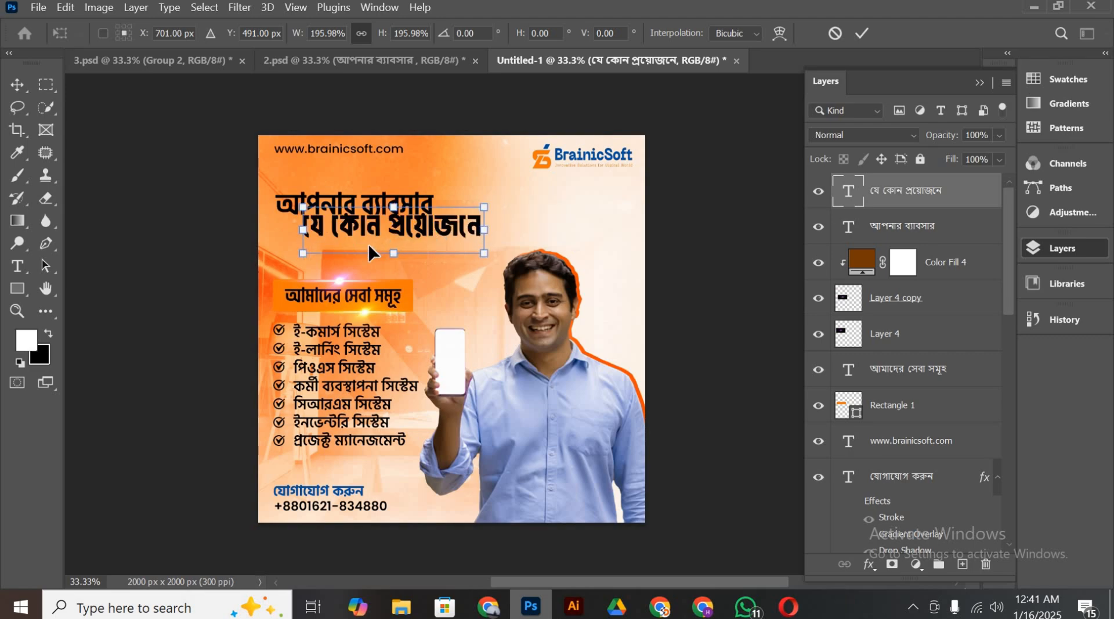
drag(369, 249, 428, 247)
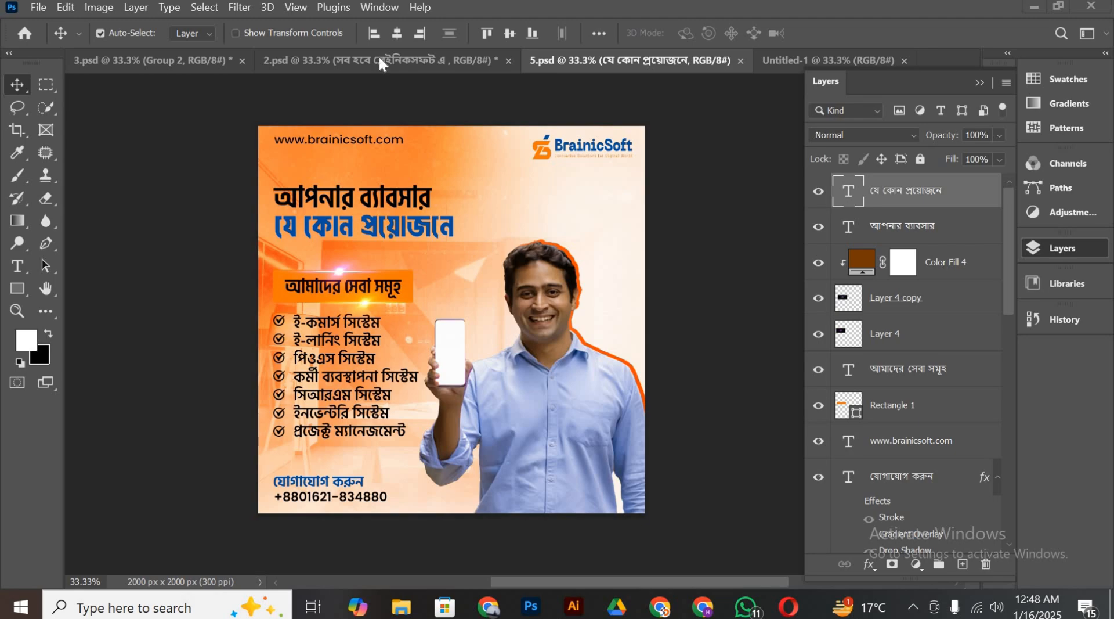
Copy "ব্রেইনিকসফট এ" from the name of the "সব হবে ব্রেইনিকসফট এ" layer in 2.psd and return to 5.psd
click(395, 63)
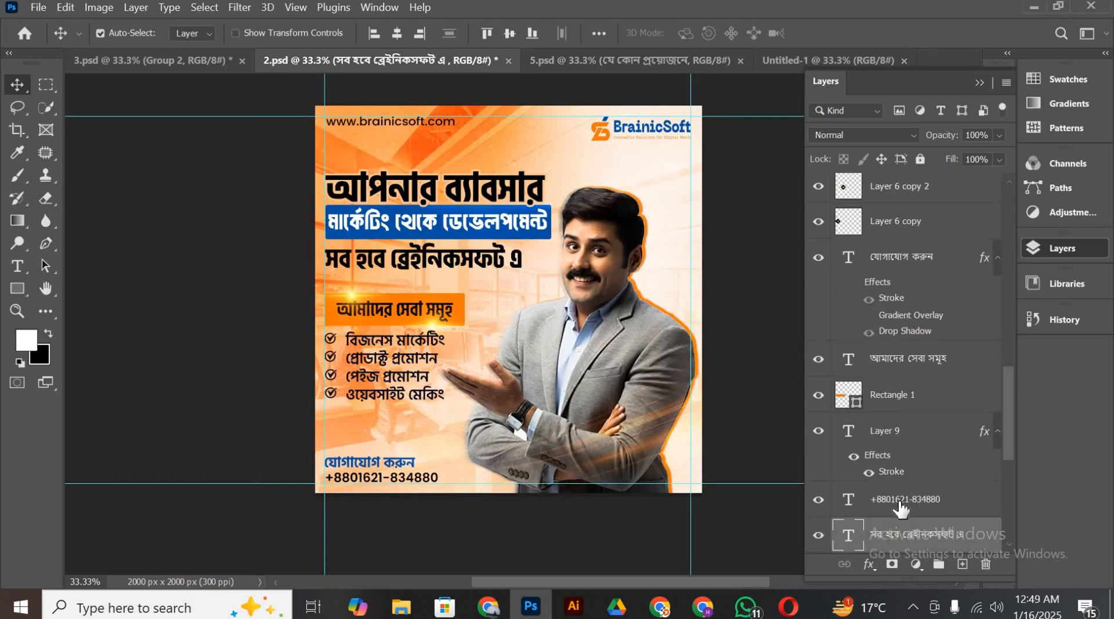
scroll(917, 505, down, 1)
double_click(927, 499)
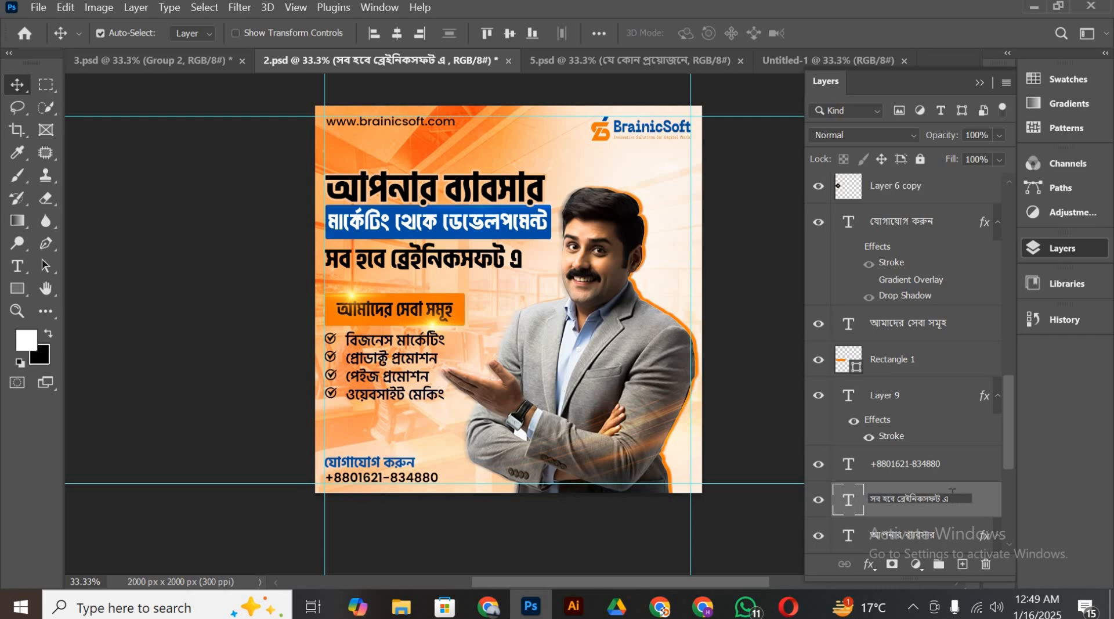
drag(952, 491, 909, 492)
click(645, 58)
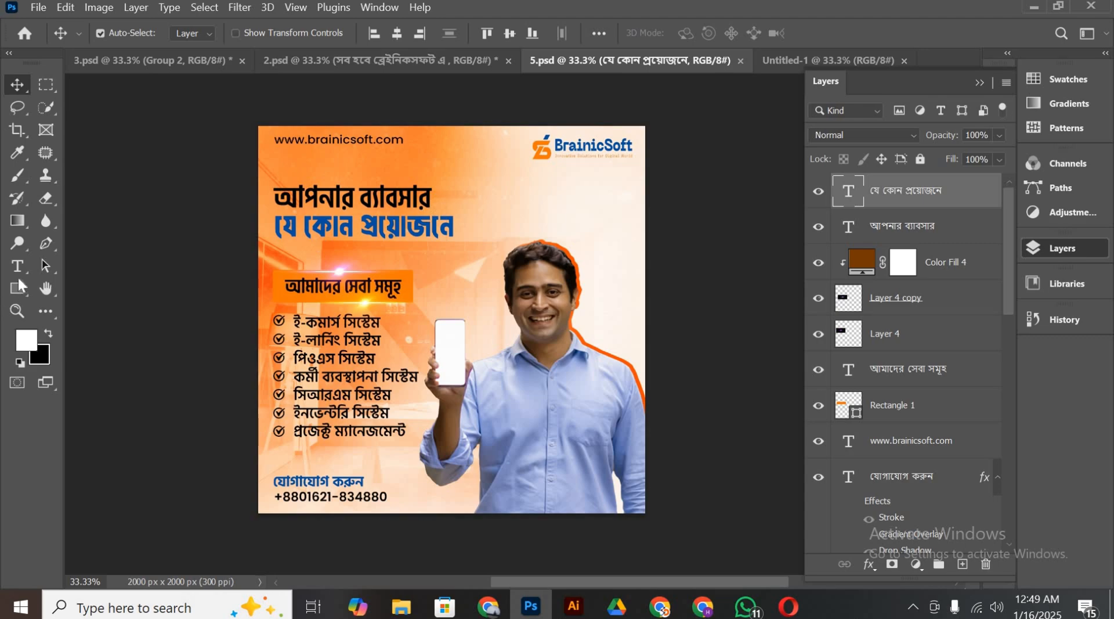
Paste the copied "ব্রেইনিকসফট এ" as a new text layer below the BrainicSoft logo and enlarge it to about 825%
key(t)
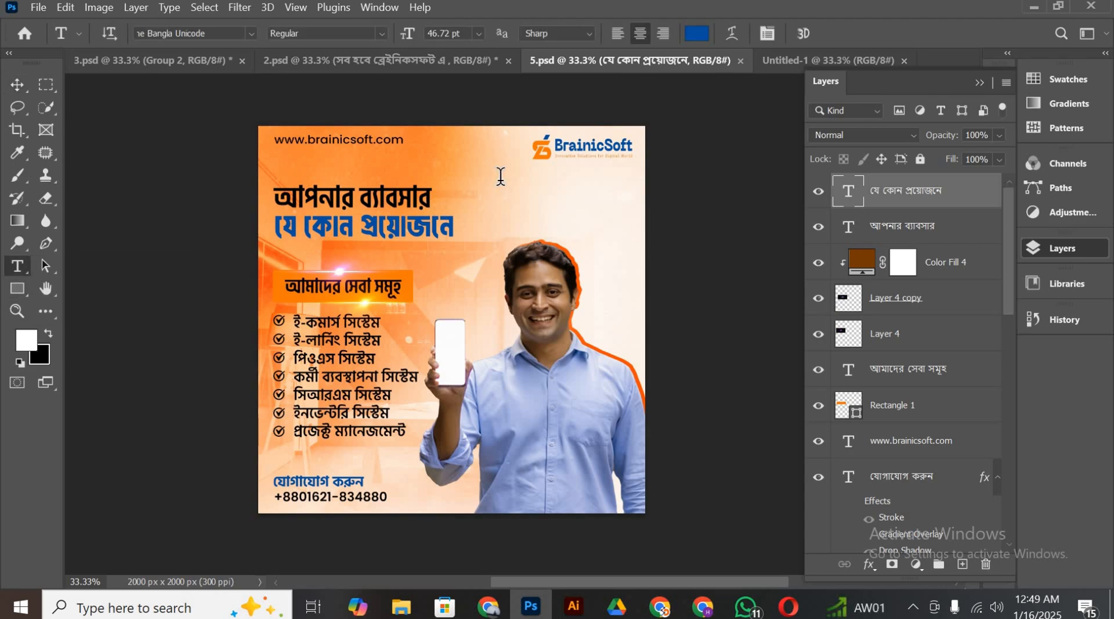
click(503, 181)
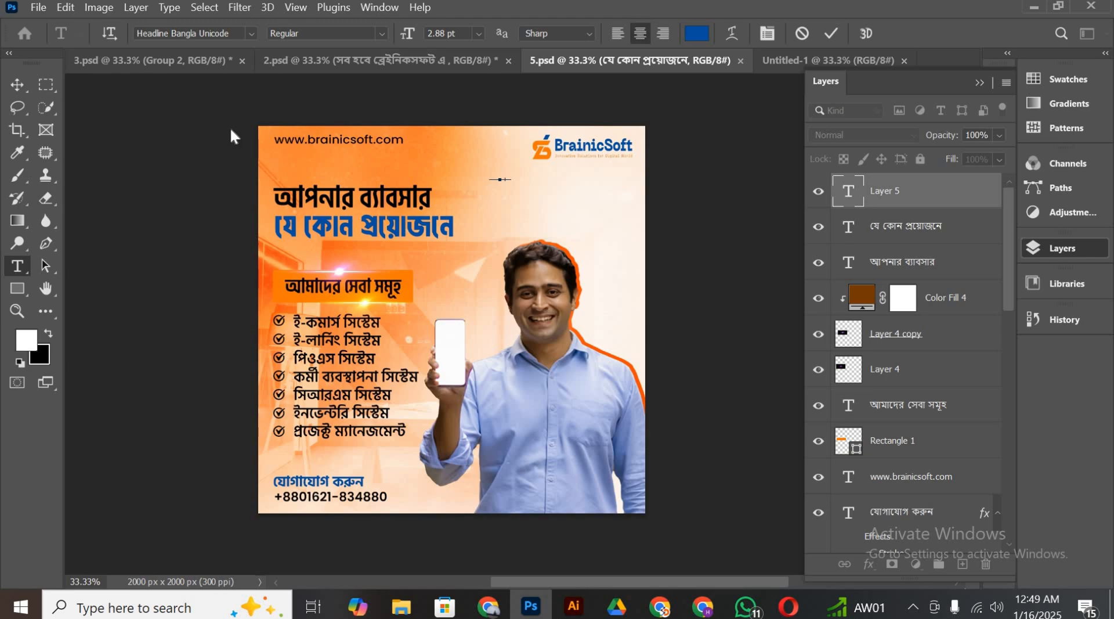
click(17, 85)
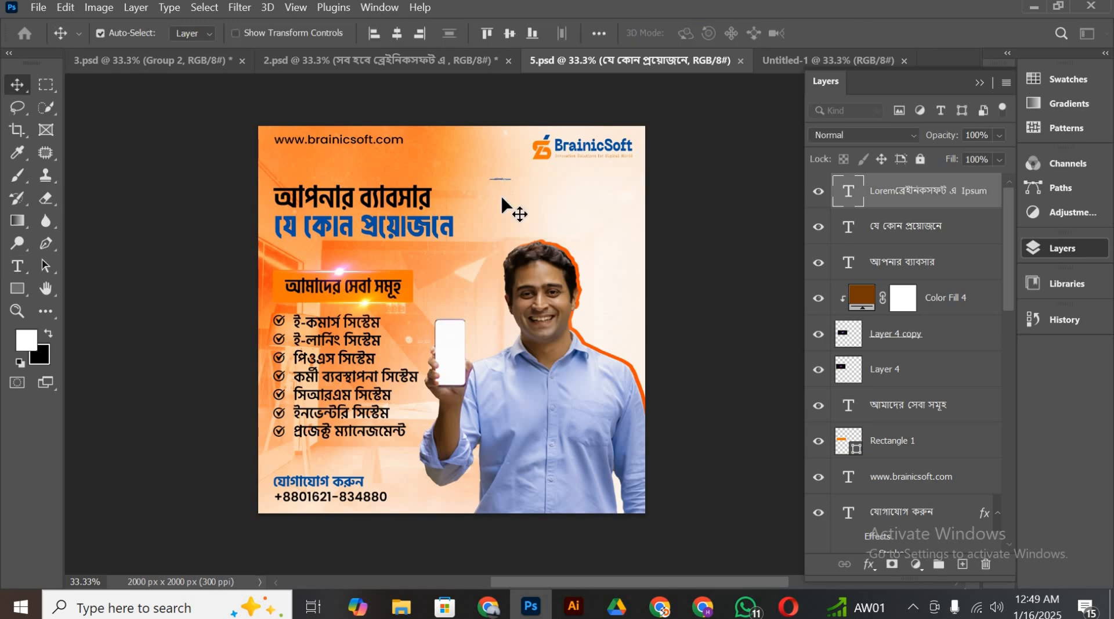
key(ctrl+t)
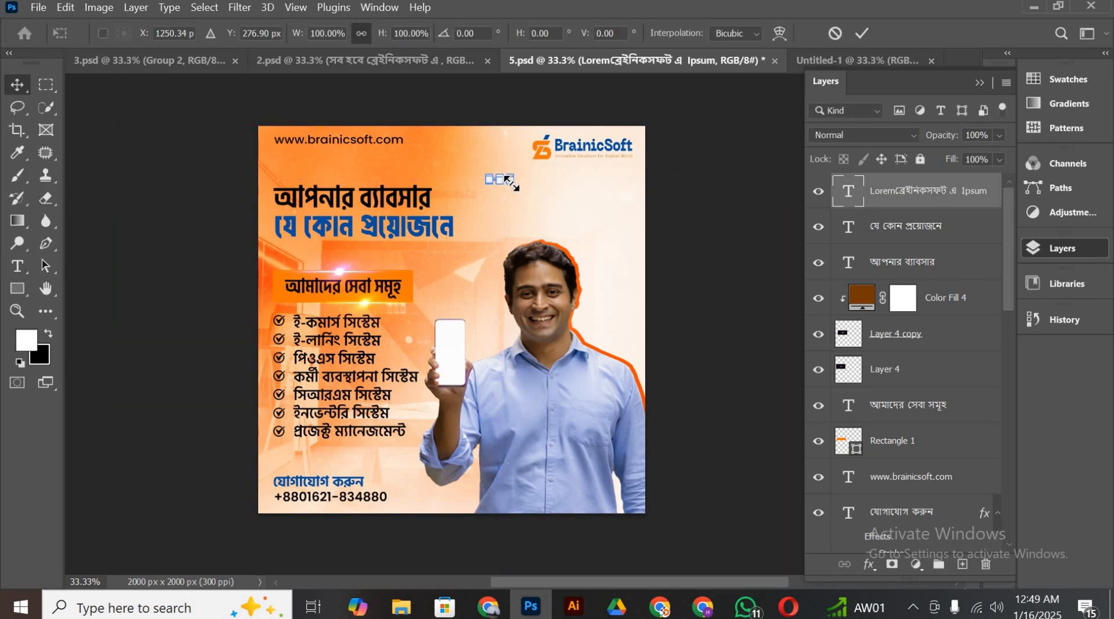
drag(509, 180, 661, 249)
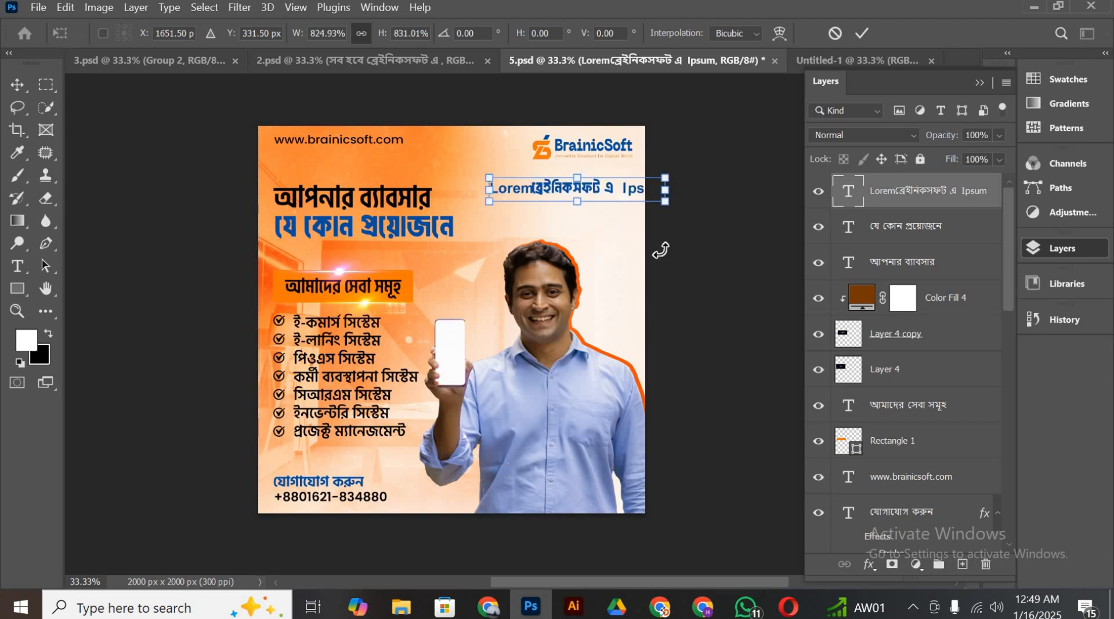
click(872, 30)
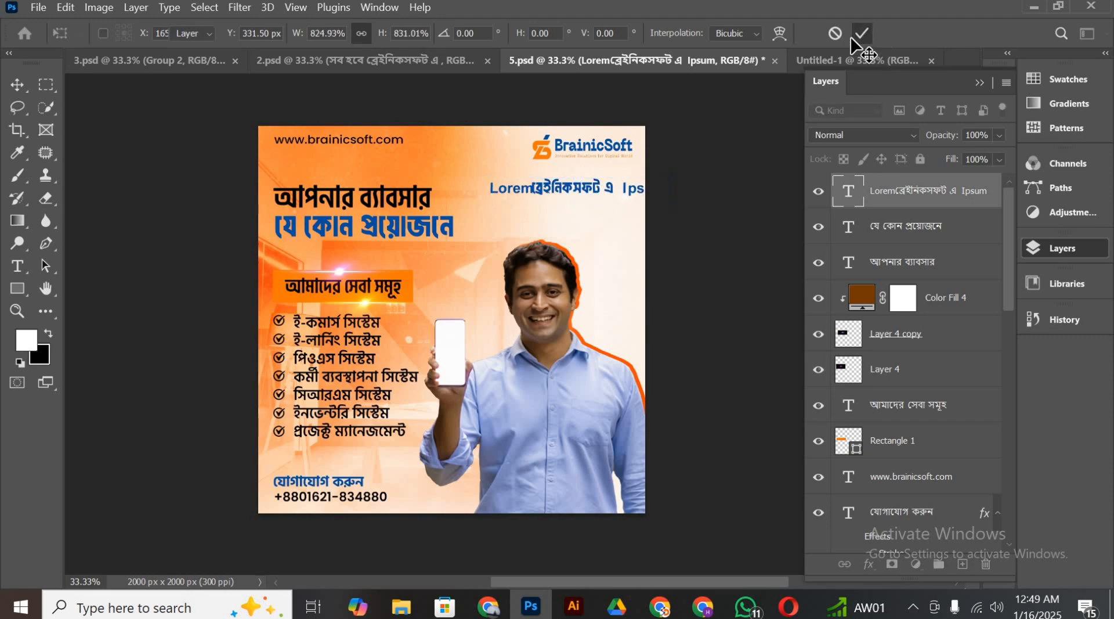
Replace the new text layer's content with only "ব্রেইনিকসফট এ", removing the Lorem Ipsum placeholder words
double_click(557, 189)
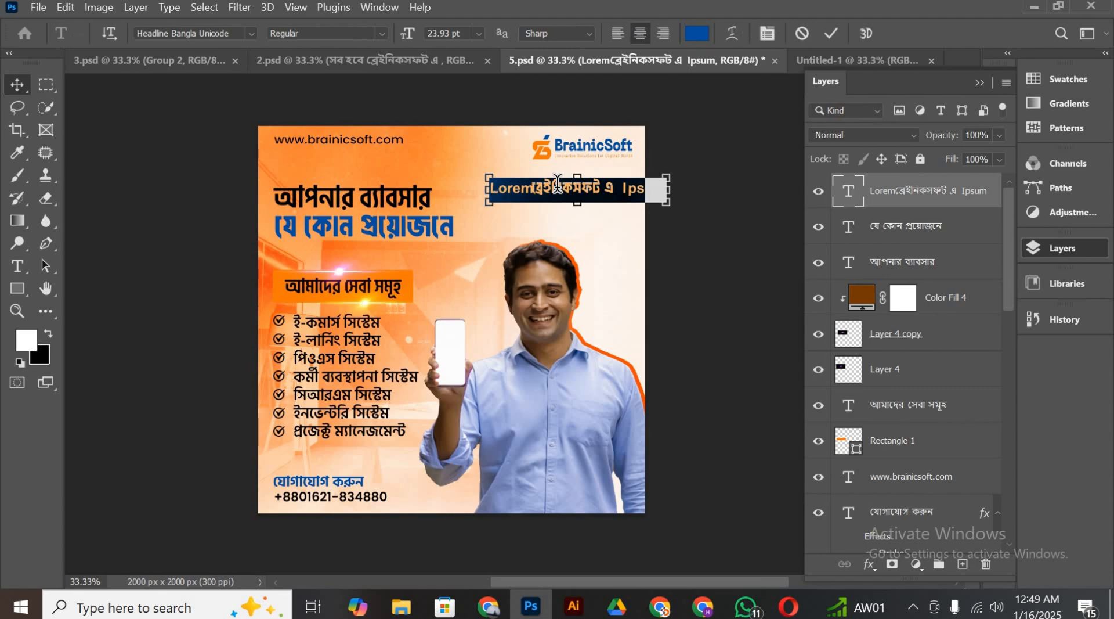
click(557, 183)
key(ctrl+a)
text(ব্রেইনিকসফট এ)
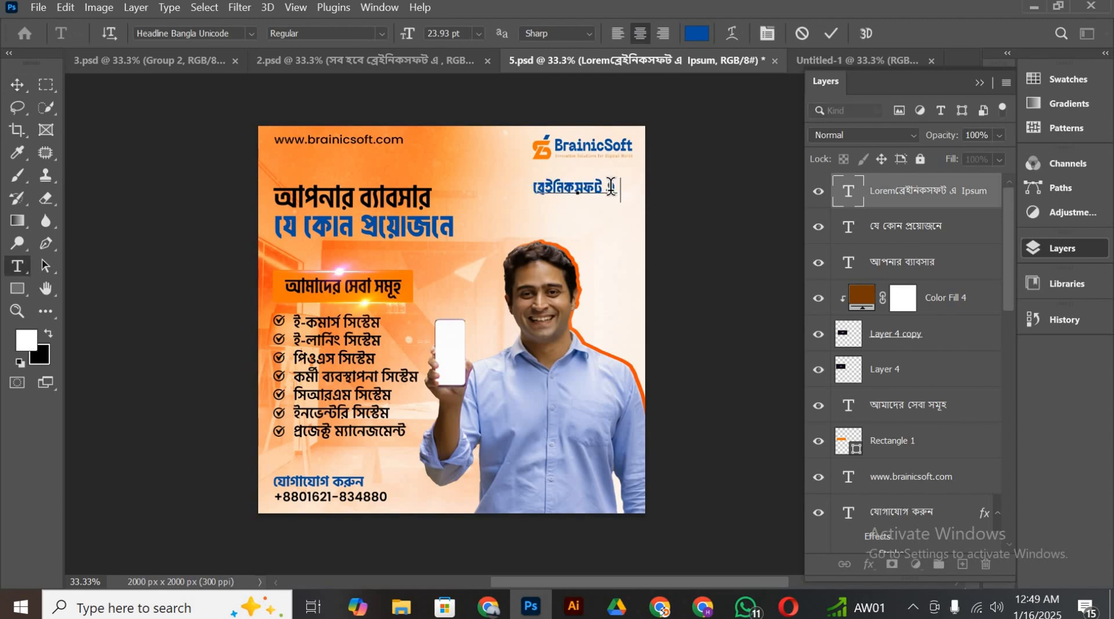
Insert "পাশে আছে" before "ব্রেইনিকসফট" and delete the trailing "এ" so the line reads "পাশে আছে ব্রেইনিকসফট"
key(ctrl+a)
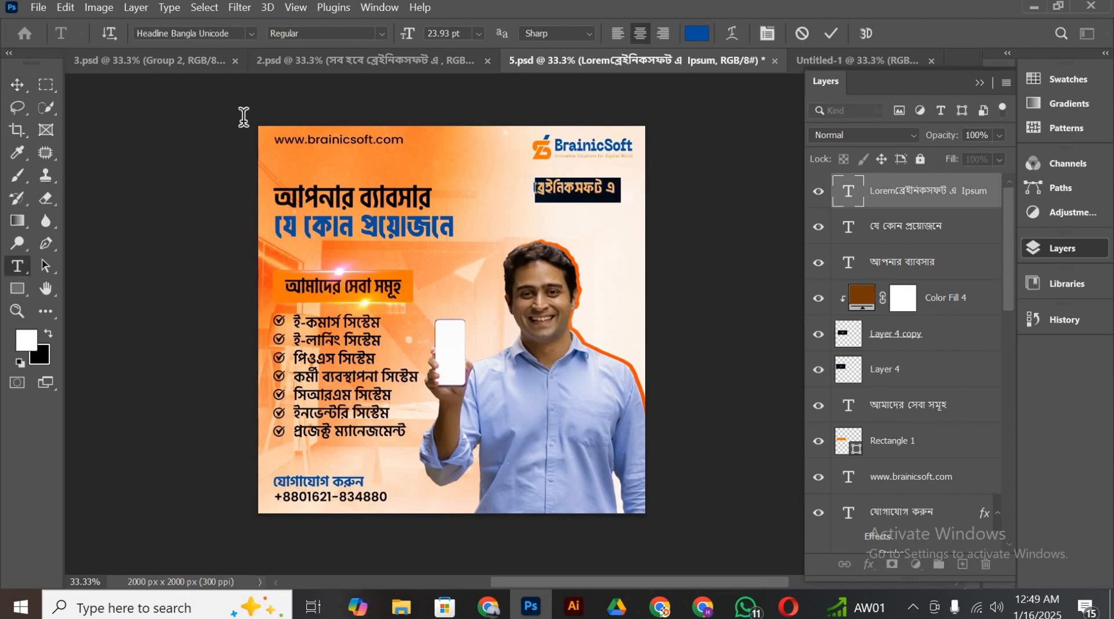
scroll(451, 319, up, 3)
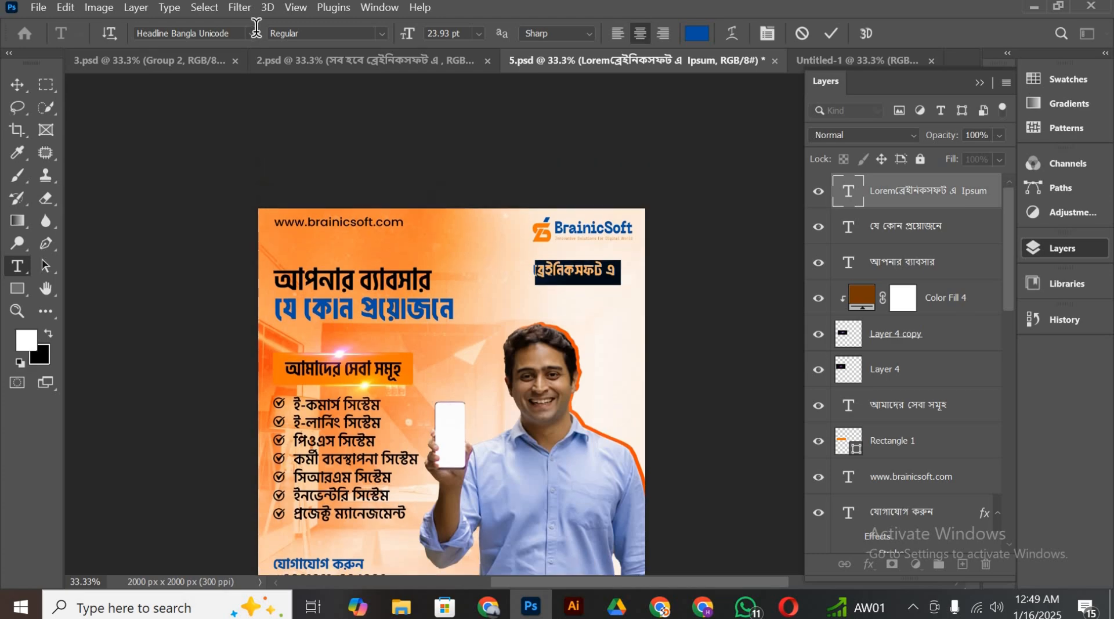
click(538, 271)
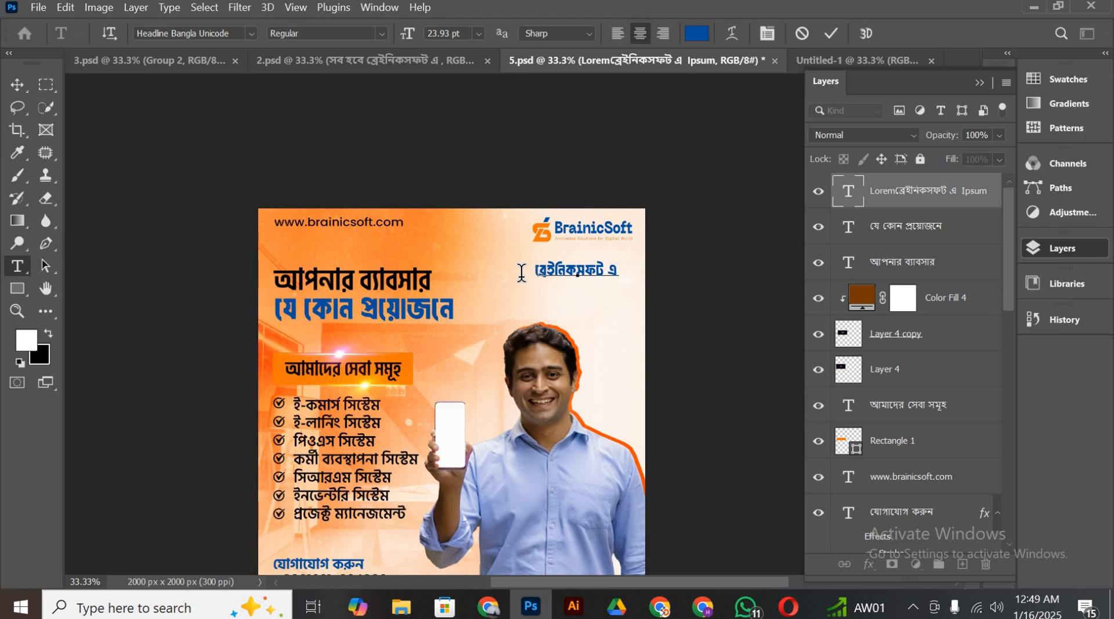
text(পাশে)
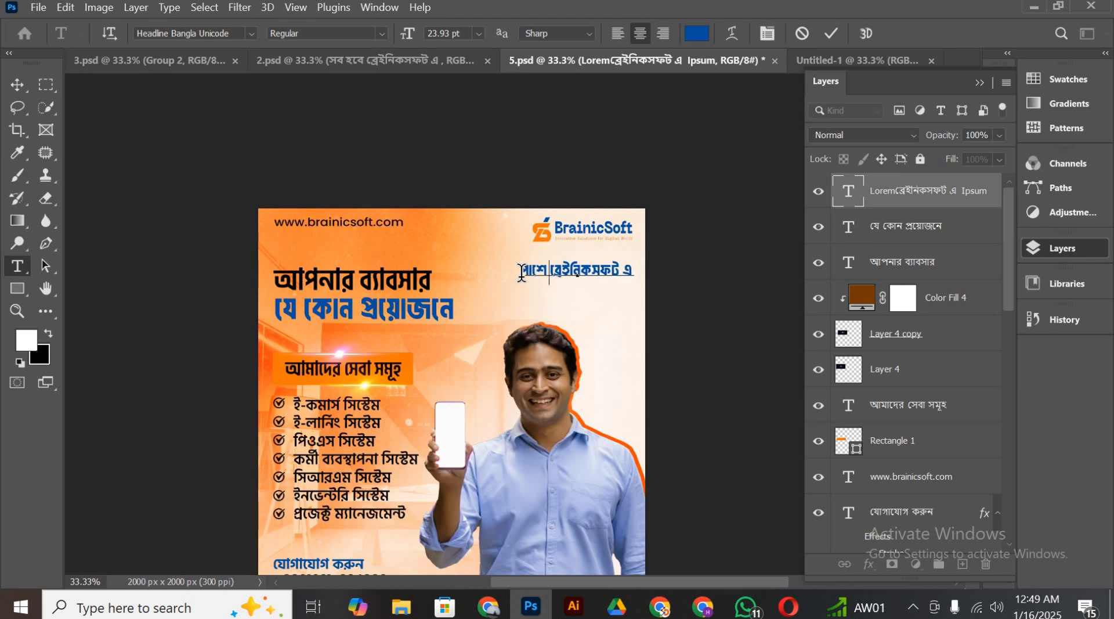
text( আছে)
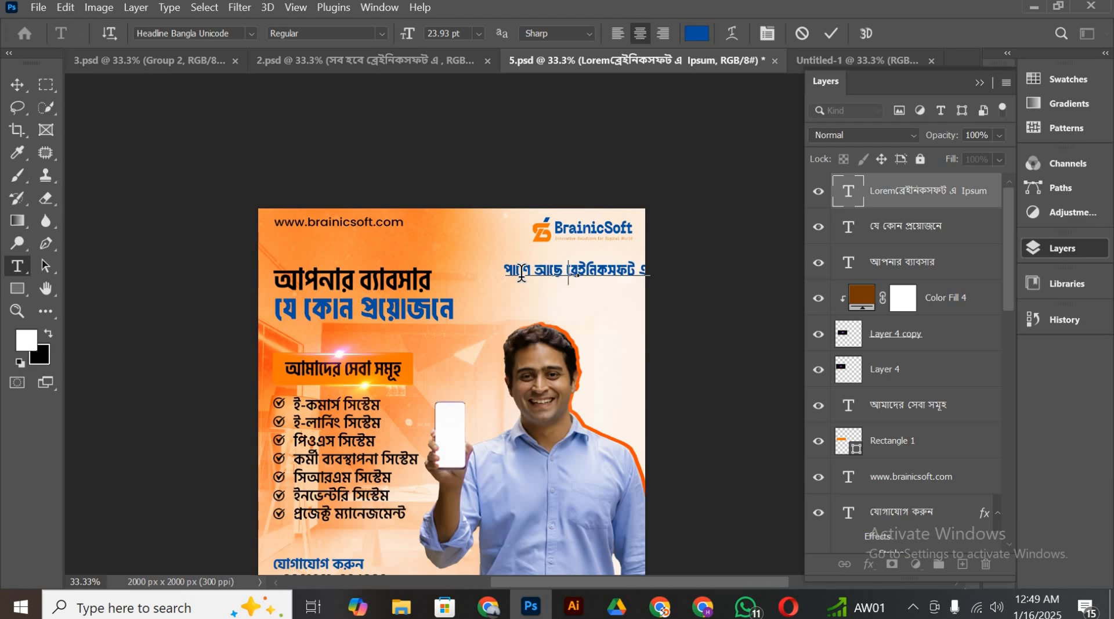
drag(634, 277, 726, 278)
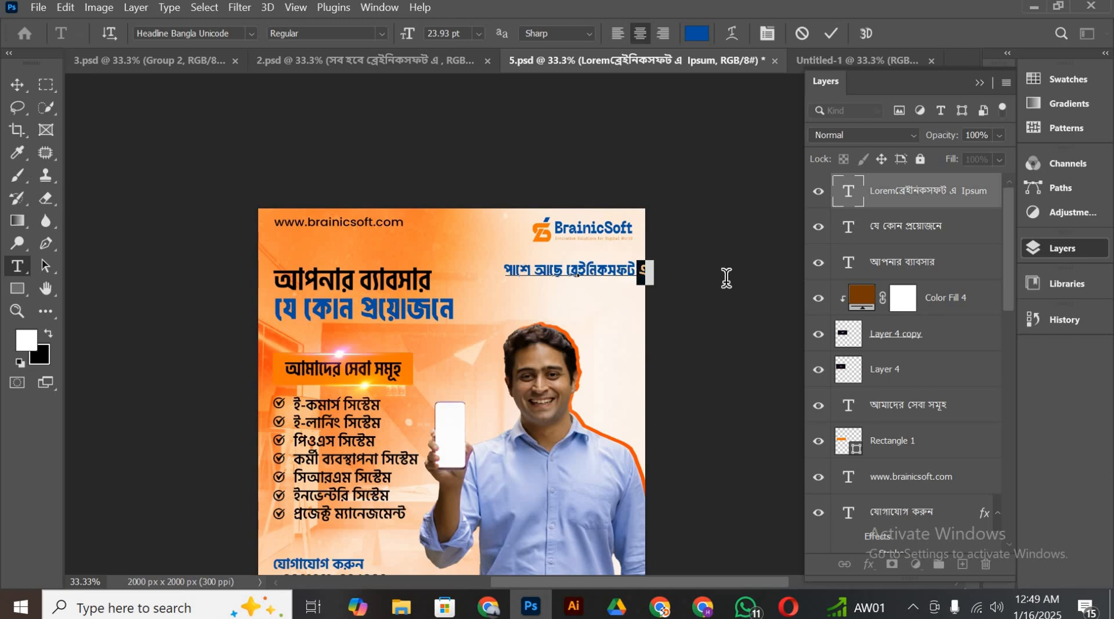
key(BackSpace)
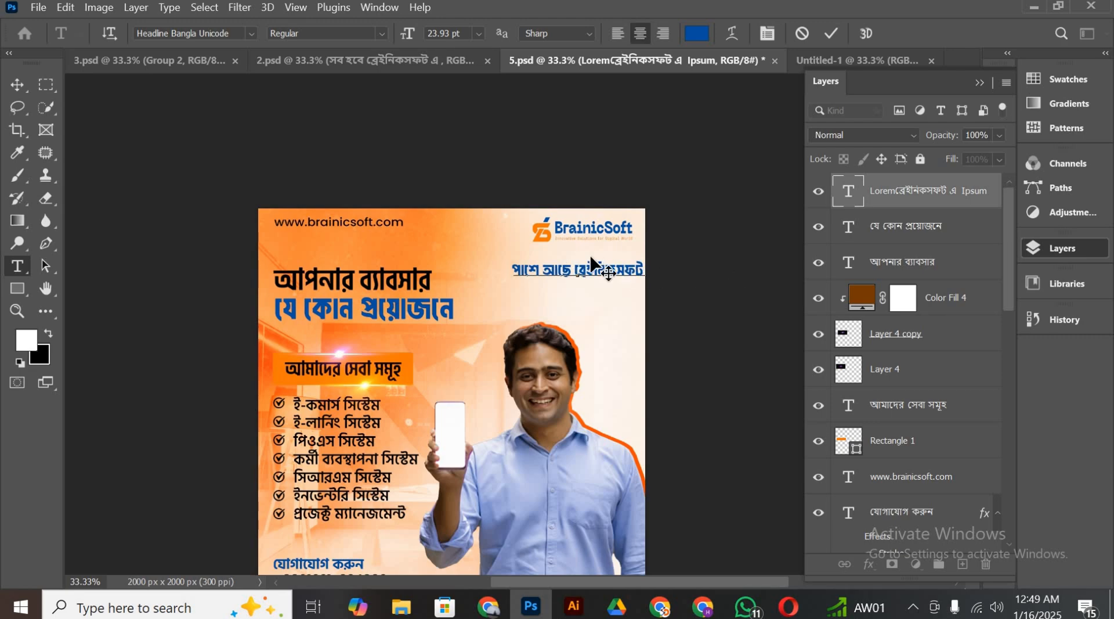
Set the "পাশে আছে ব্রেইনিকসফট" text line to the Akhand Bengali font in Bold style
double_click(559, 268)
key(ctrl+a)
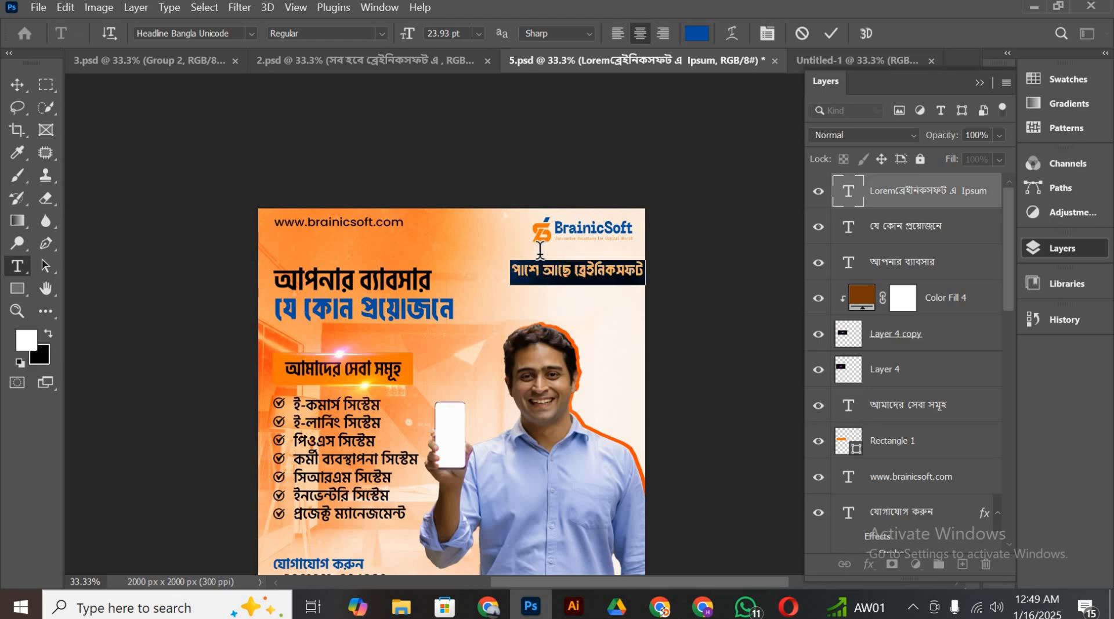
scroll(272, 46, up, 1)
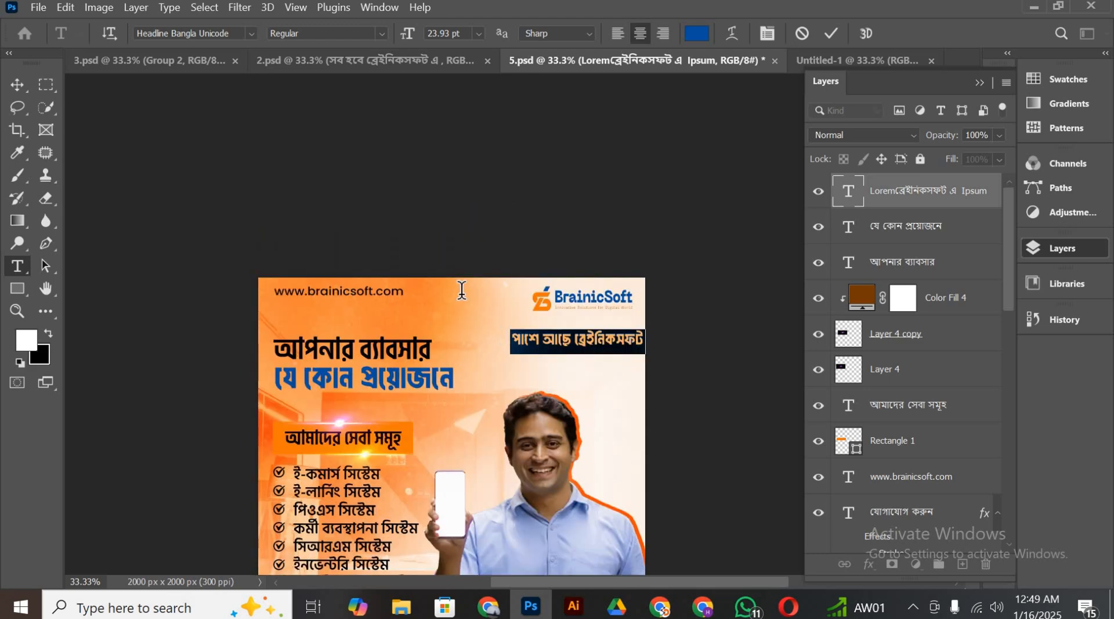
click(252, 35)
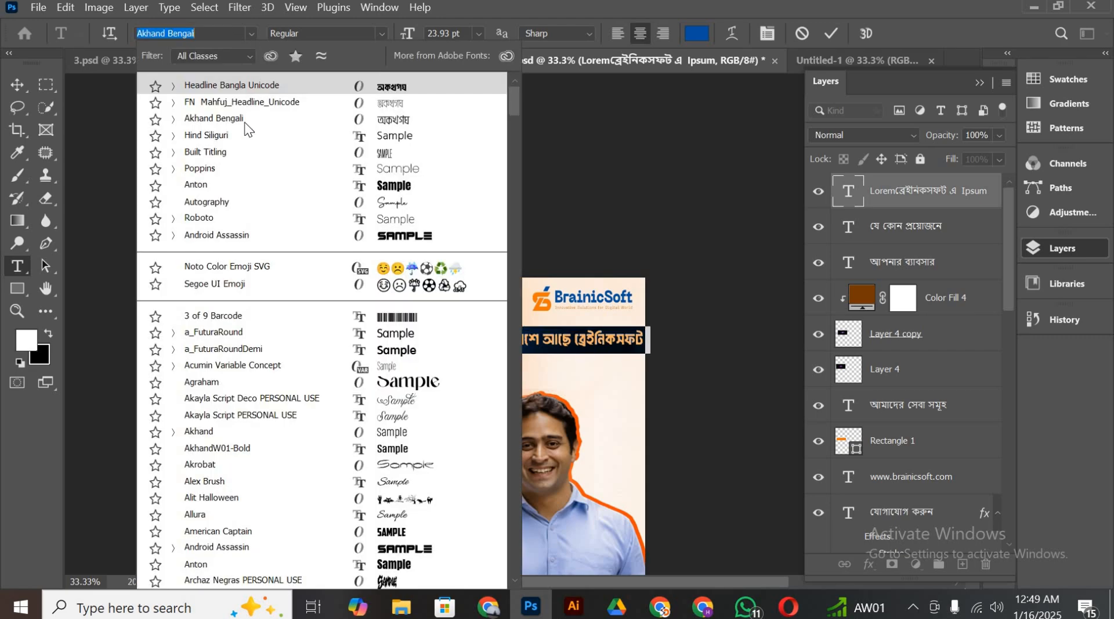
click(245, 122)
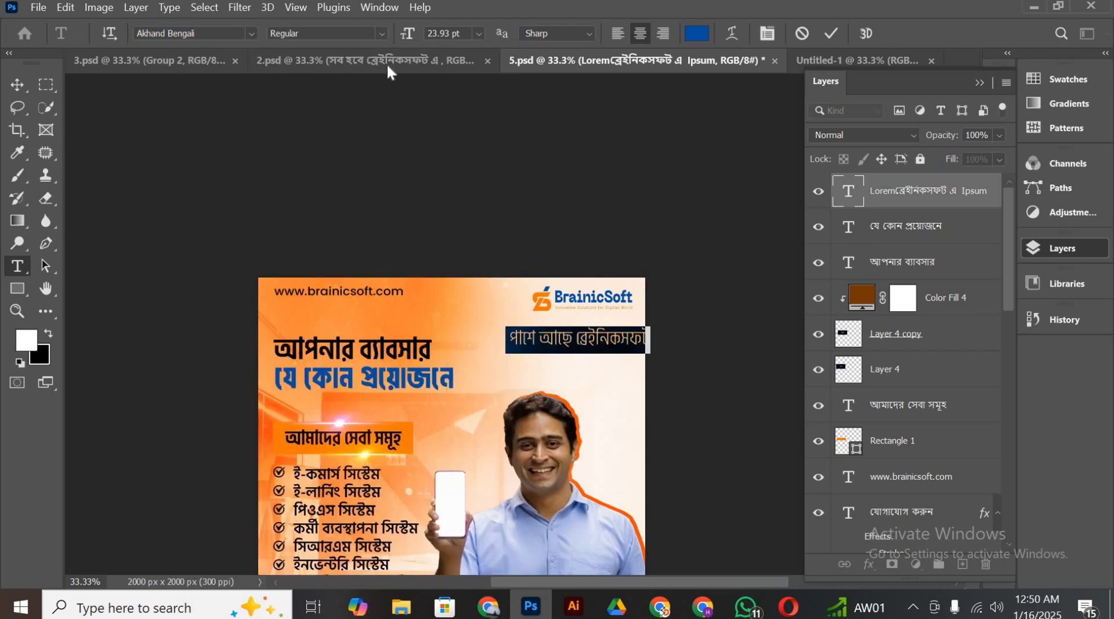
click(381, 33)
click(346, 105)
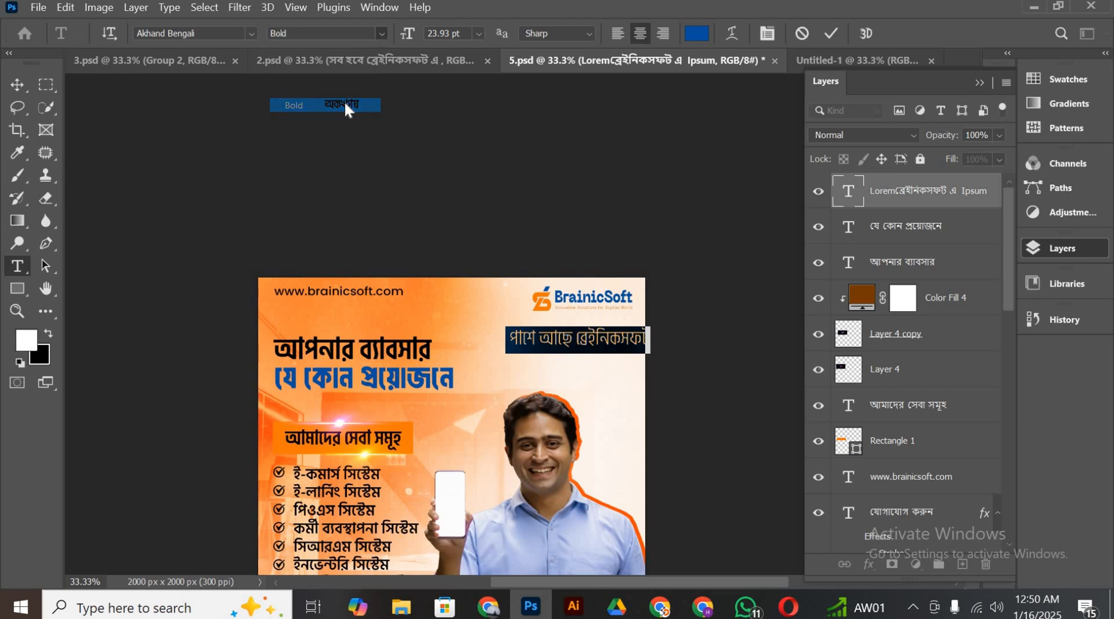
Move the "পাশে আছে ব্রেইনিকসফট" line under "যে কোন প্রয়োজনে" as the third headline line, above the orange services banner
click(17, 84)
scroll(522, 336, down, 2)
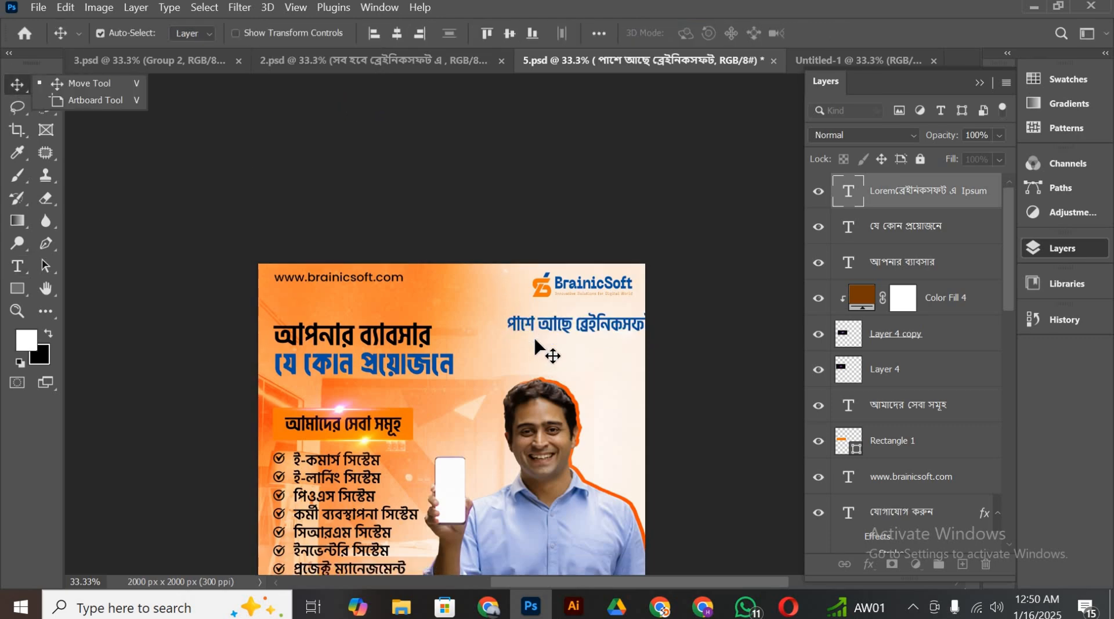
drag(494, 325, 311, 372)
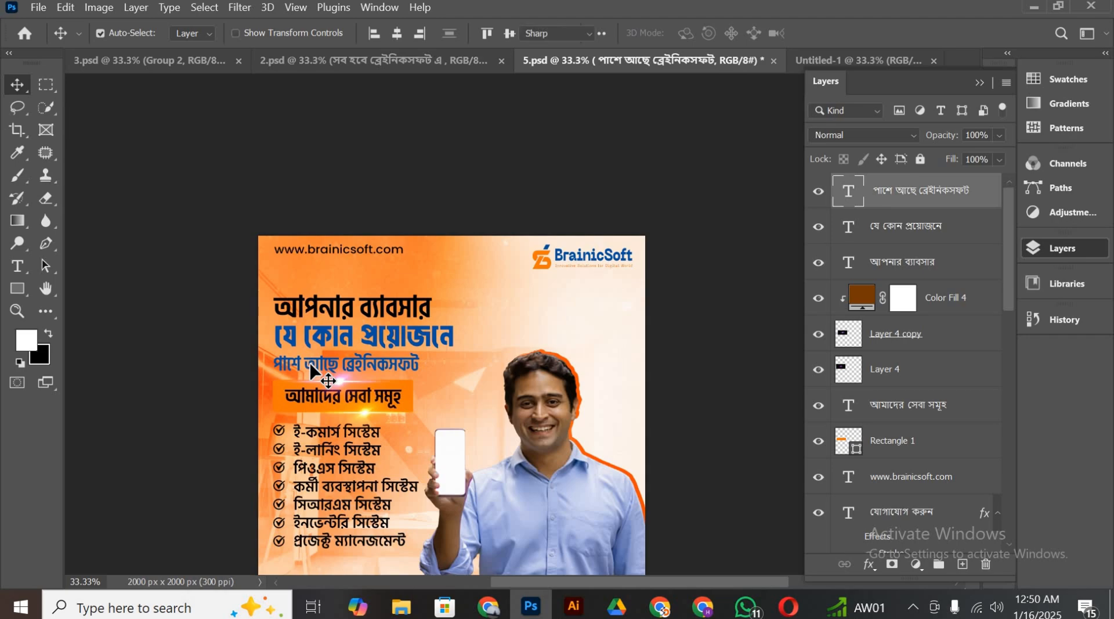
Recolour the whole "পাশে আছে ব্রেইনিকসফট" line black, 000000
double_click(312, 359)
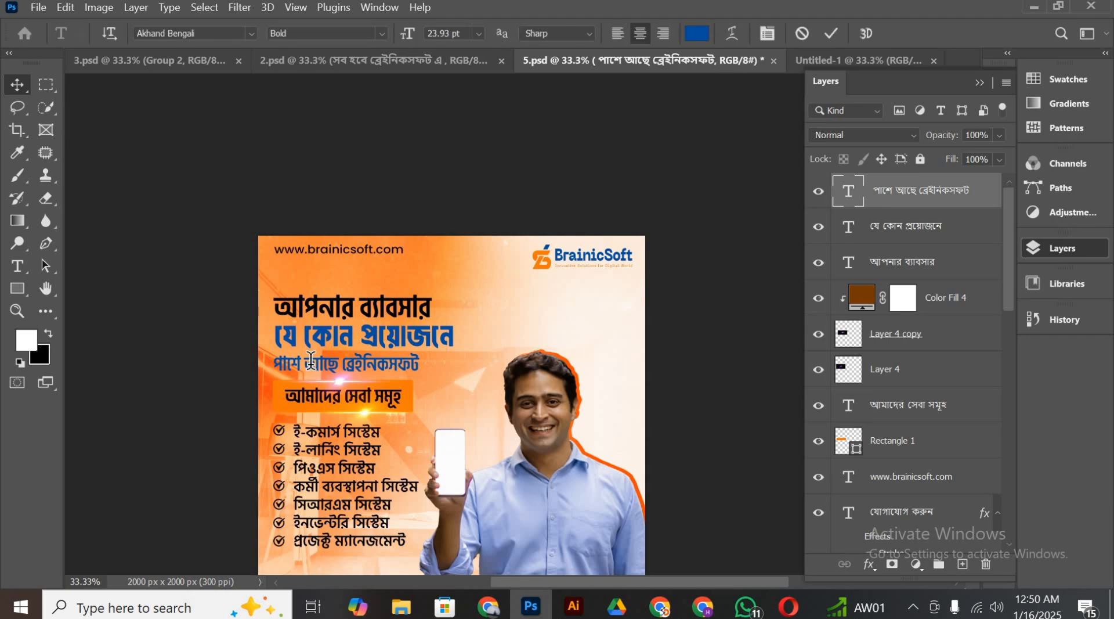
key(ctrl+a)
click(699, 34)
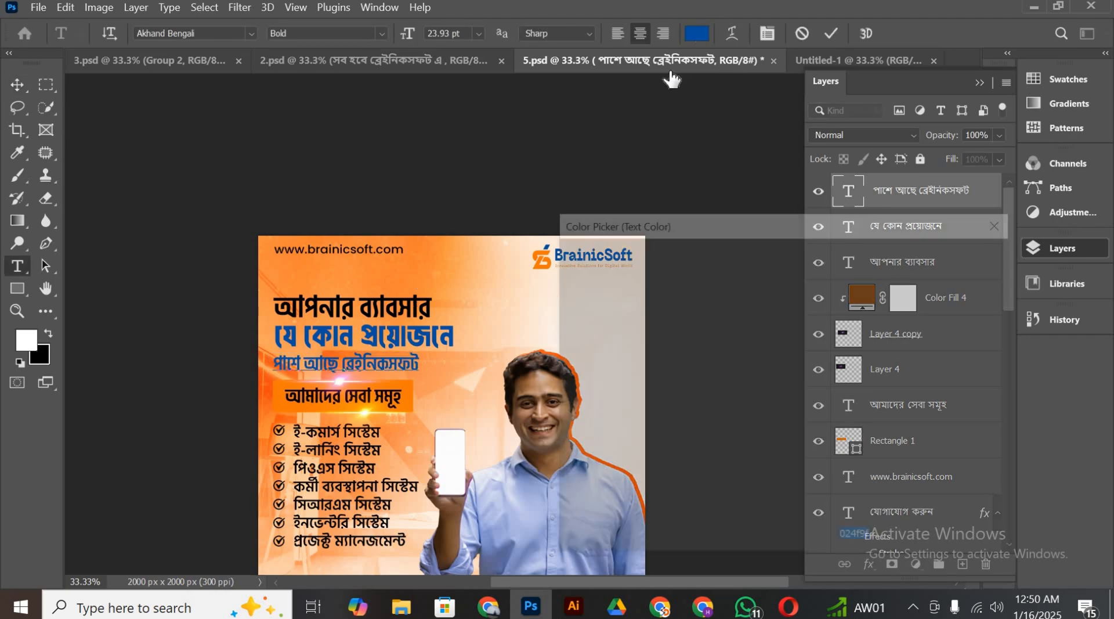
click(543, 254)
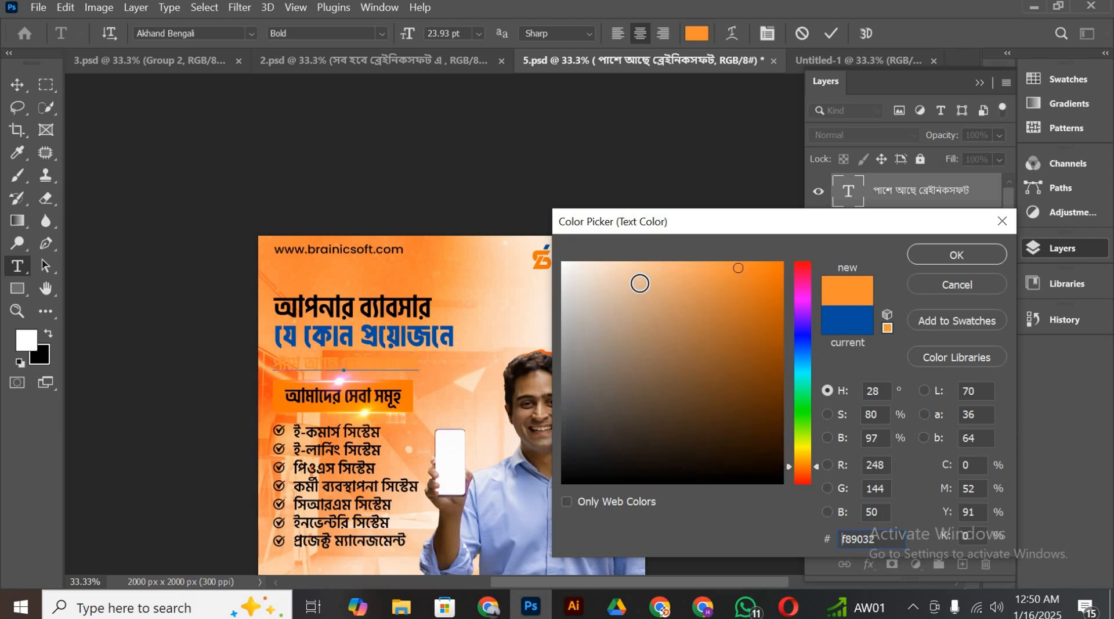
drag(630, 284, 536, 250)
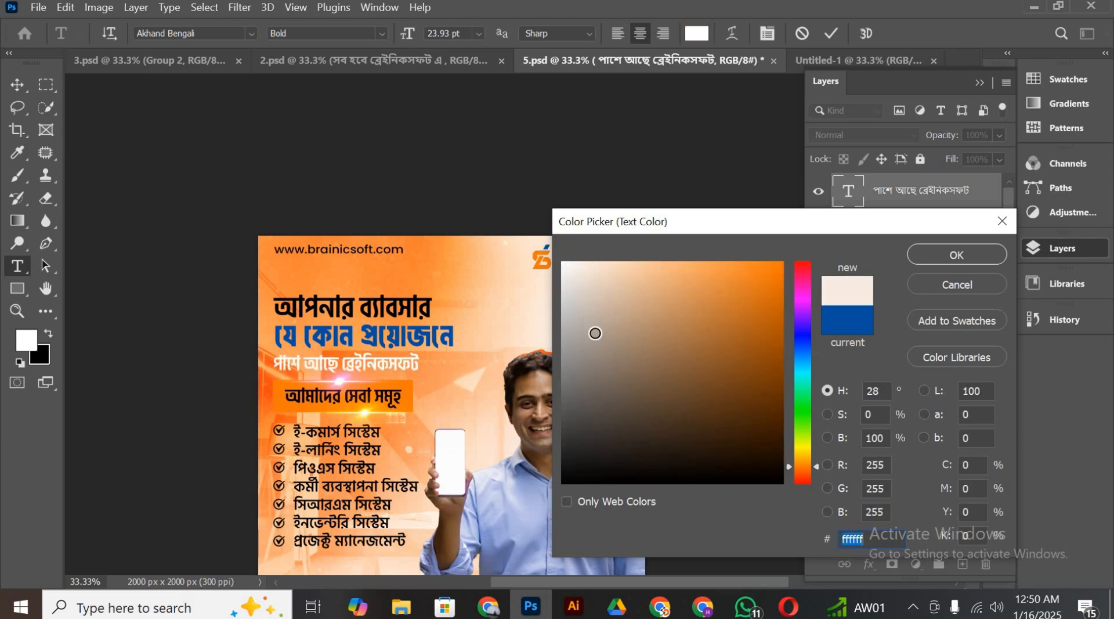
click(383, 337)
text(000000)
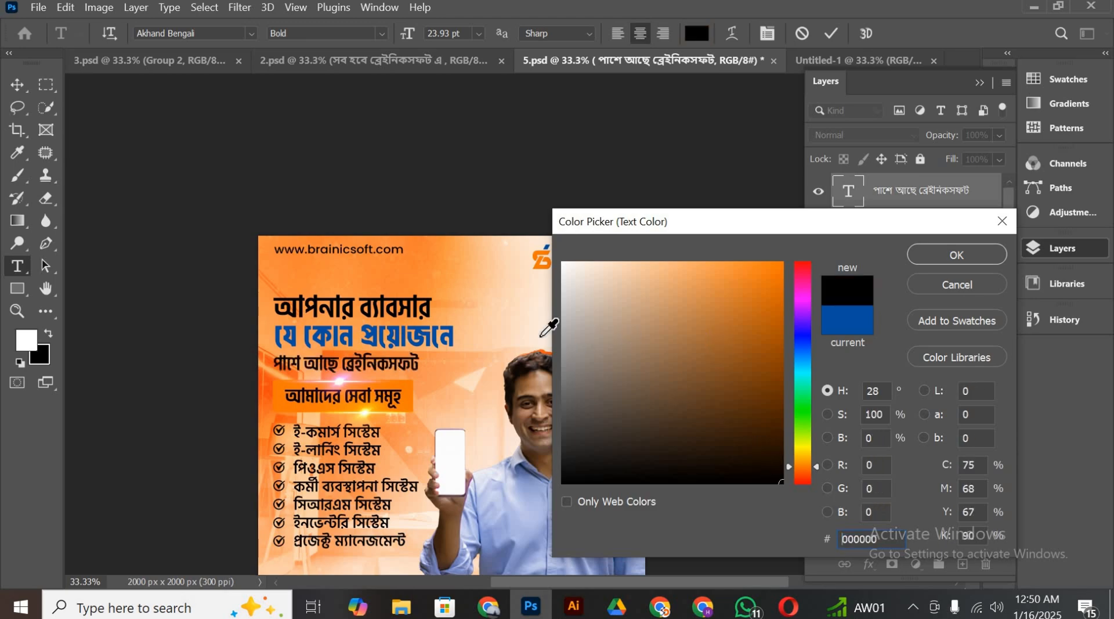
click(929, 261)
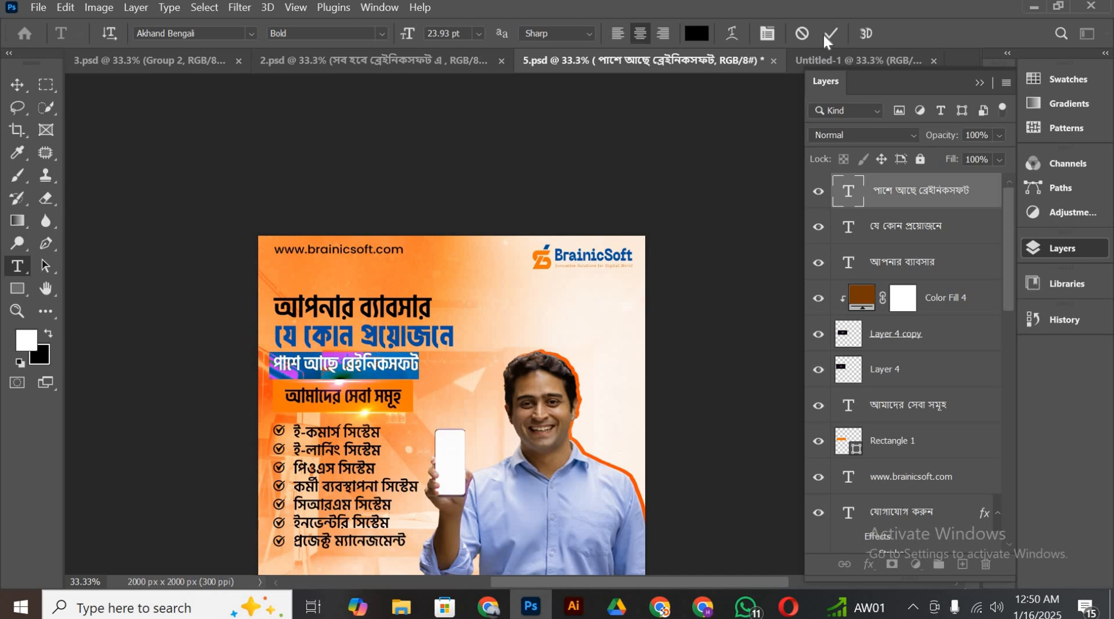
click(831, 35)
Nudge the "পাশে আছে ব্রেইনিকসফট" line slightly up, closer to the blue headline line
key(v)
scroll(441, 229, down, 3)
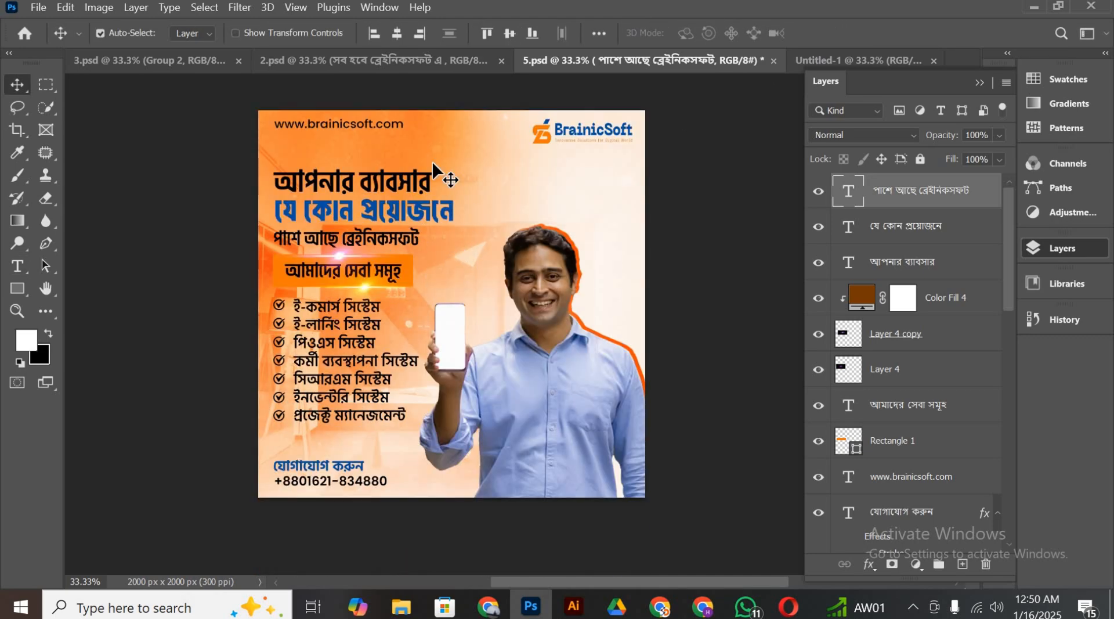
scroll(439, 171, up, 1)
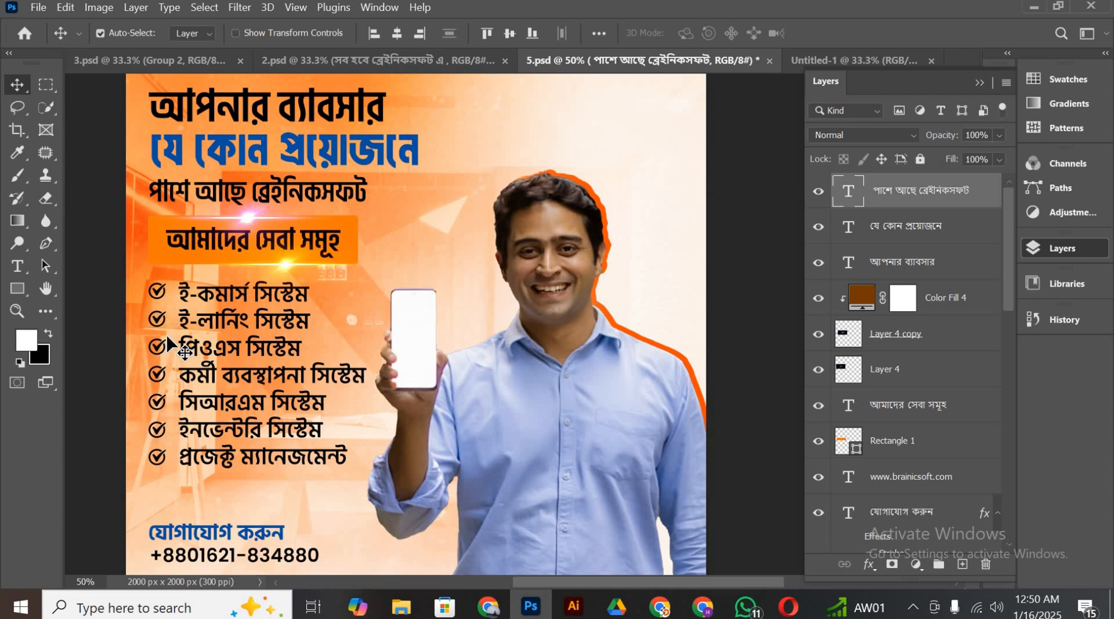
scroll(174, 351, up, 1)
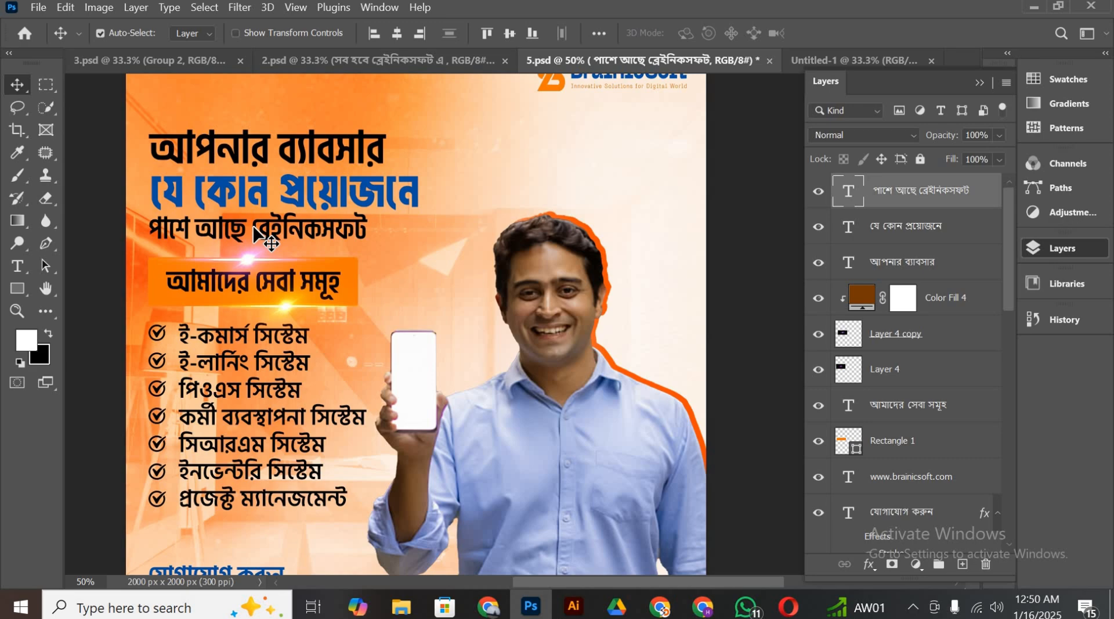
key(ctrl+minus)
scroll(313, 248, down, 2)
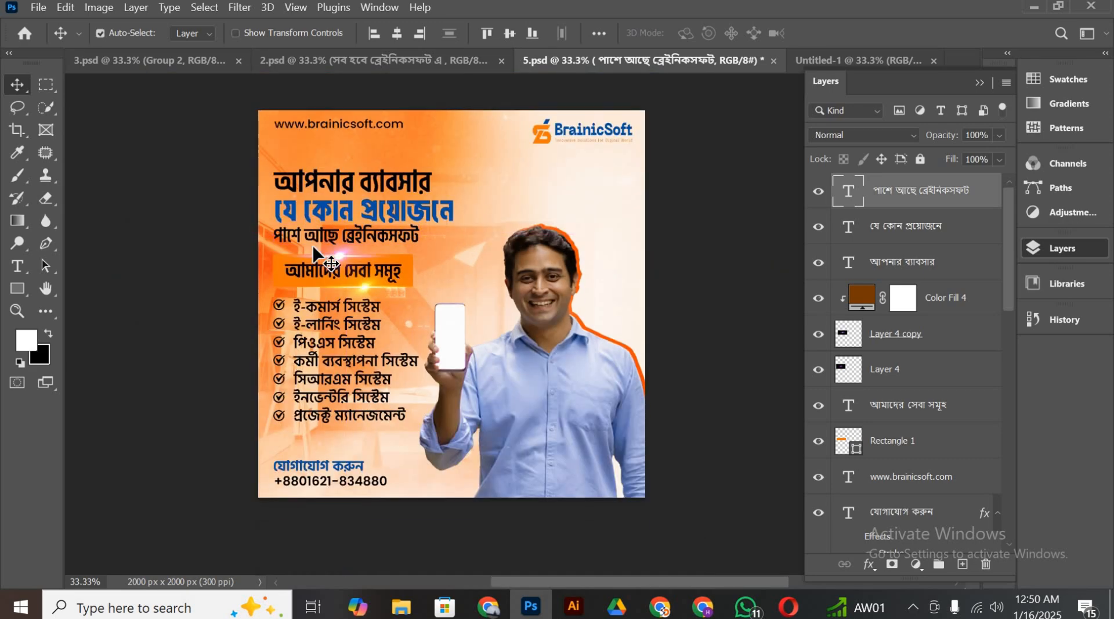
scroll(313, 256, down, 1)
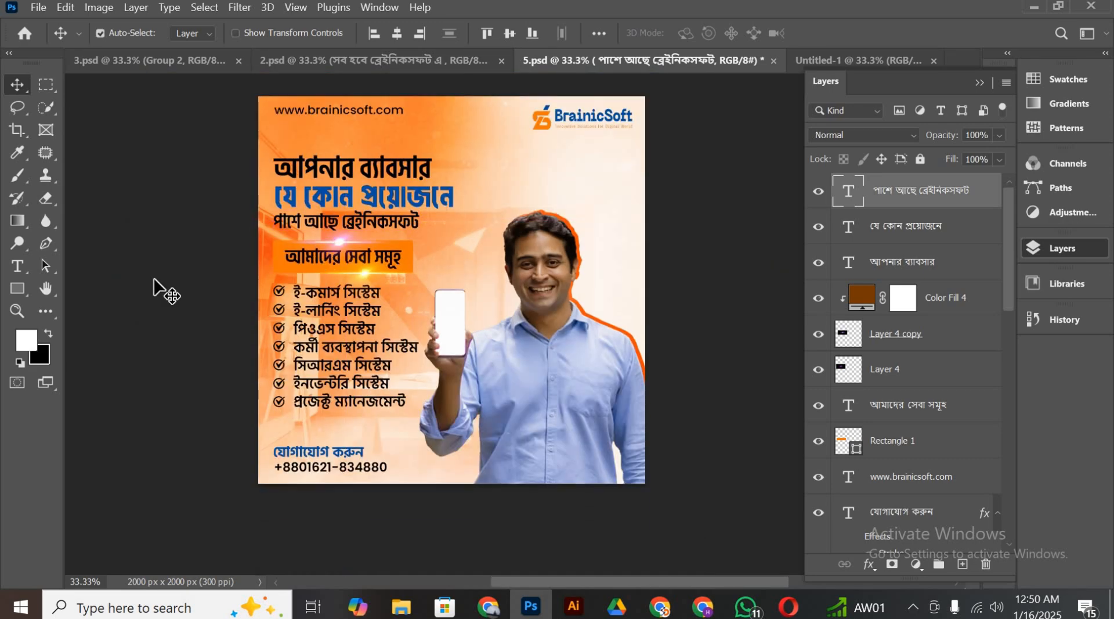
Save the 5.psd document
click(46, 293)
scroll(198, 273, right, 4)
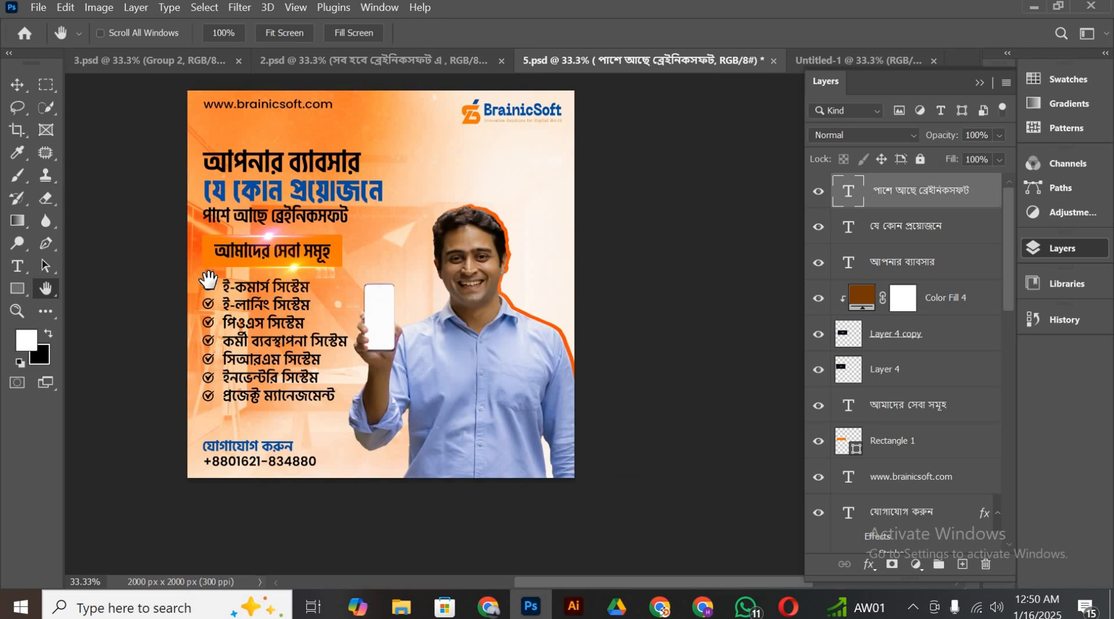
drag(448, 287, 441, 298)
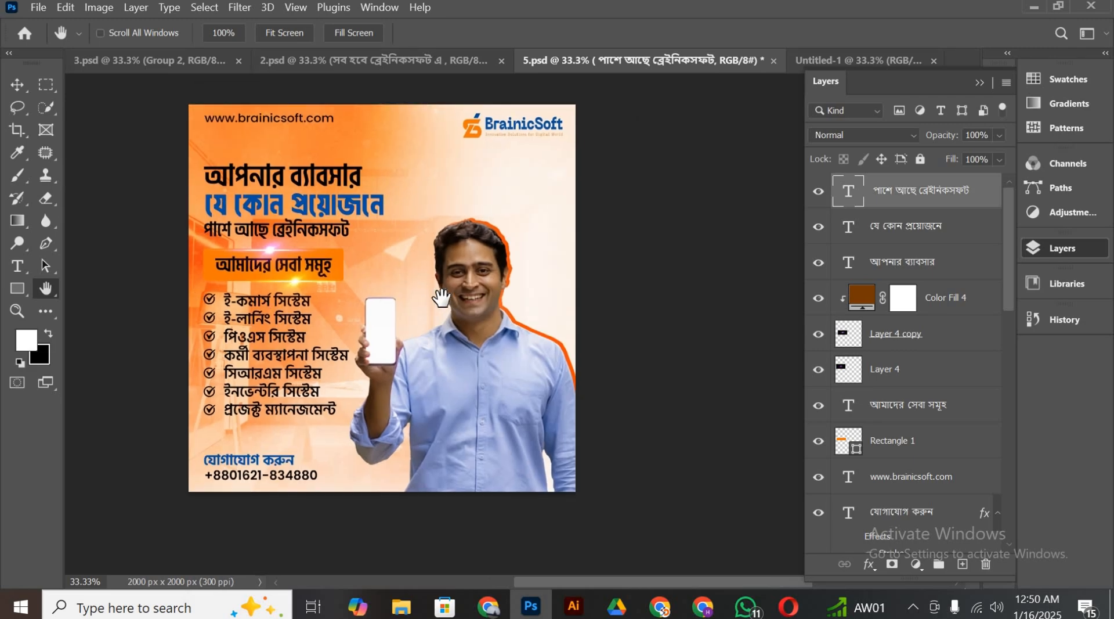
click(16, 86)
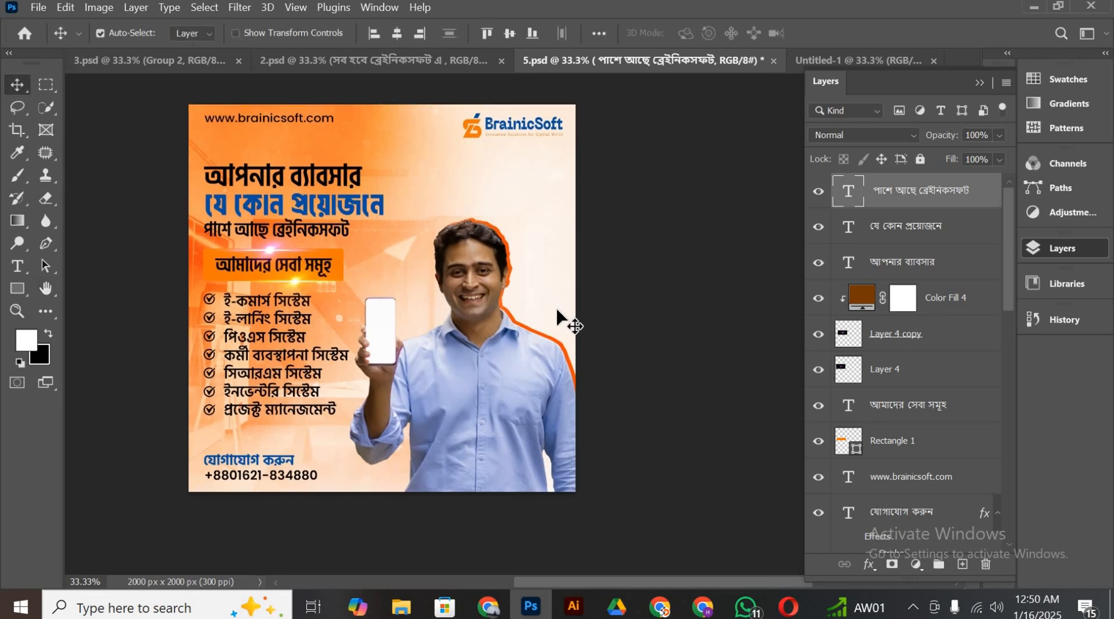
key(ctrl+s)
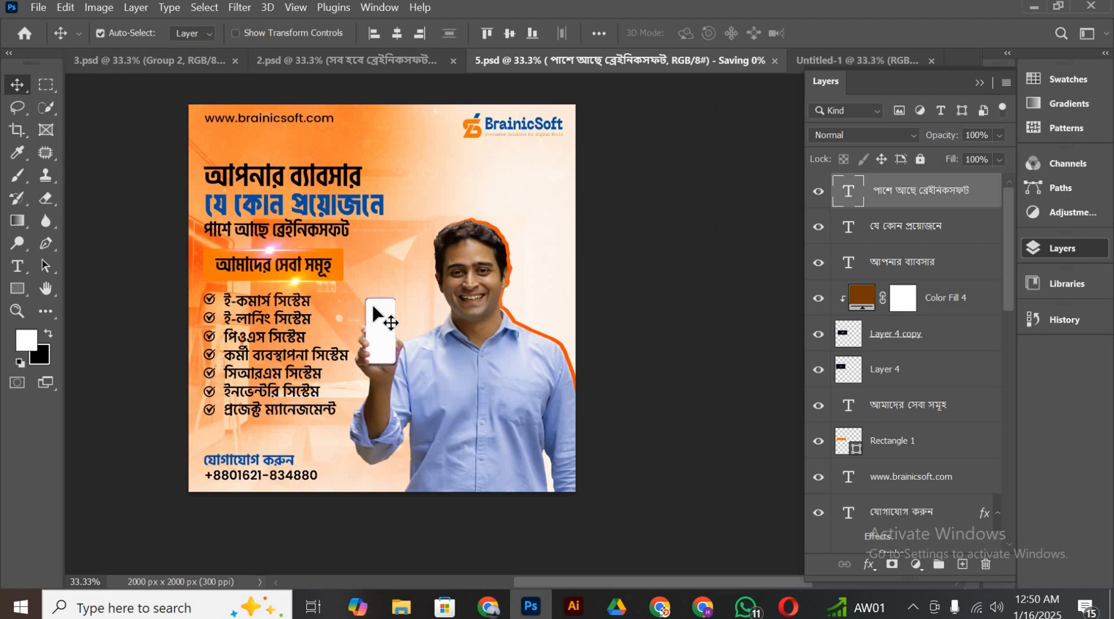
Try to select the phone's white screen with Quick Selection on the headline text layer, and drop that selection
key(ctrl+plus)
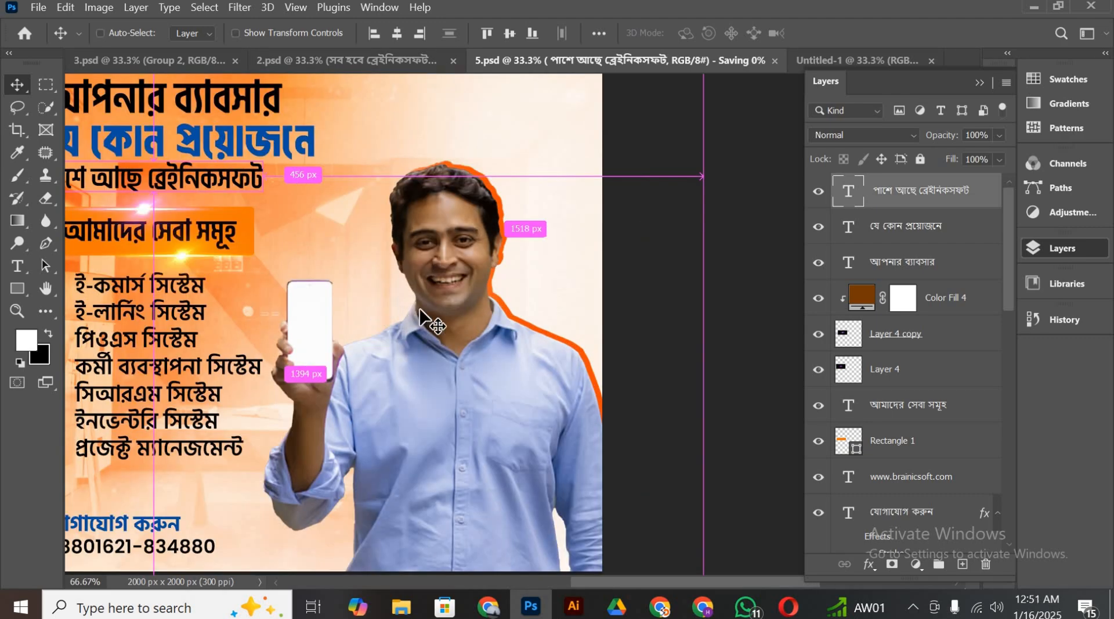
key(ctrl+plus)
scroll(443, 284, down, 5)
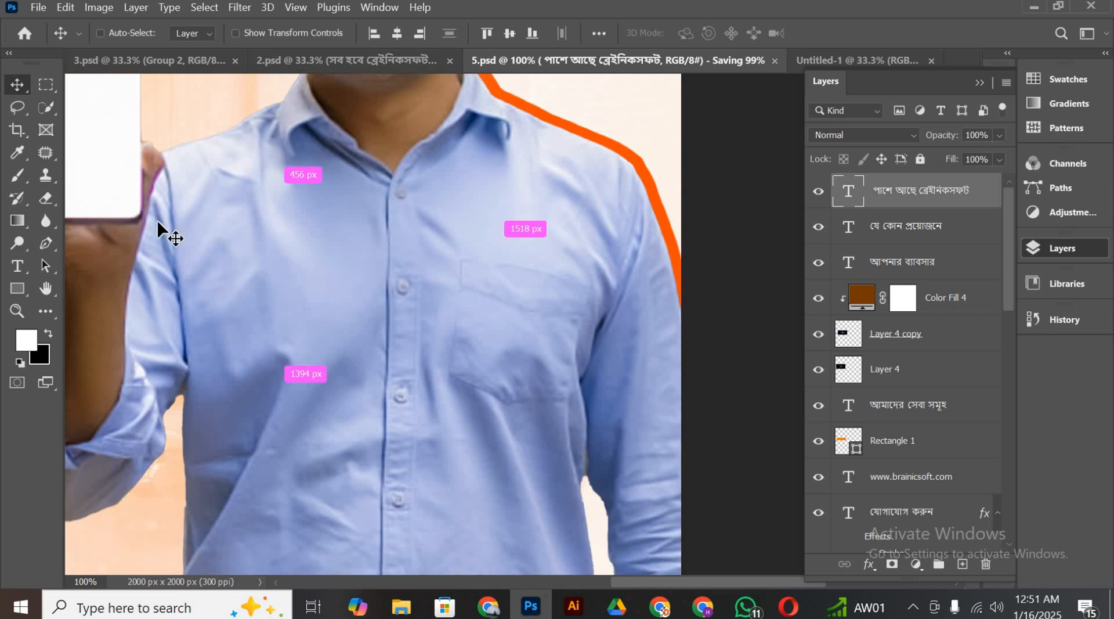
drag(47, 286, 89, 288)
drag(319, 226, 437, 310)
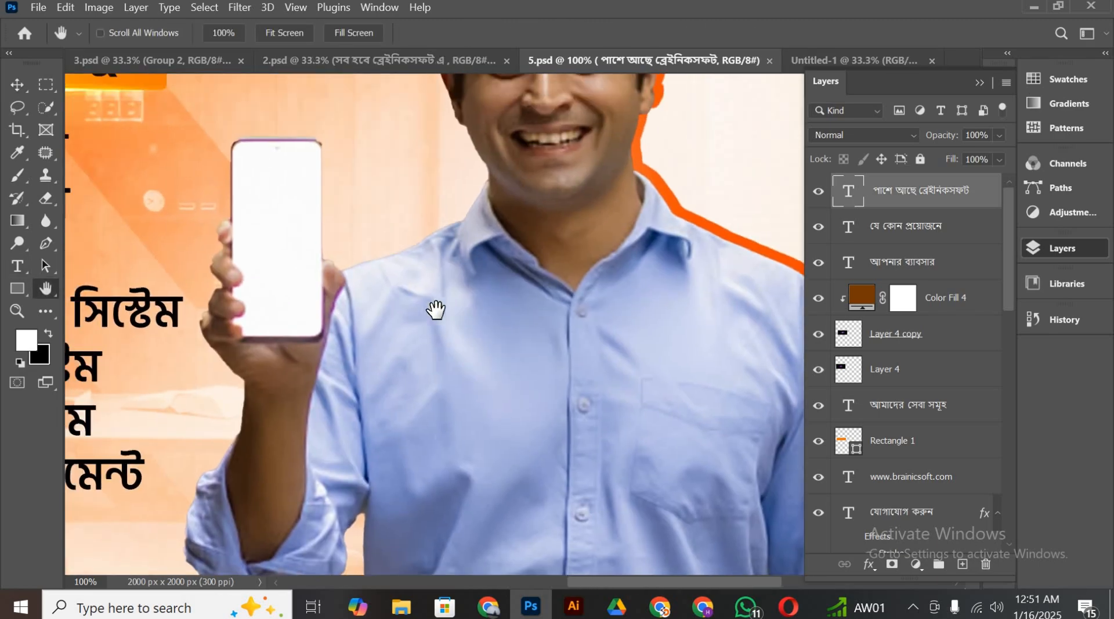
click(47, 108)
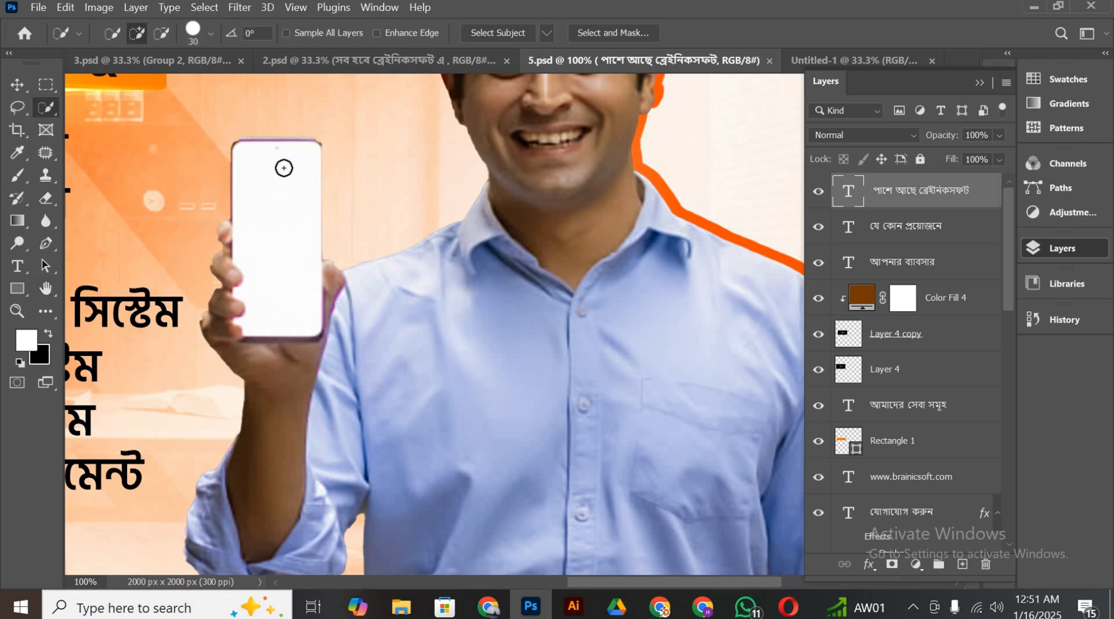
click(284, 167)
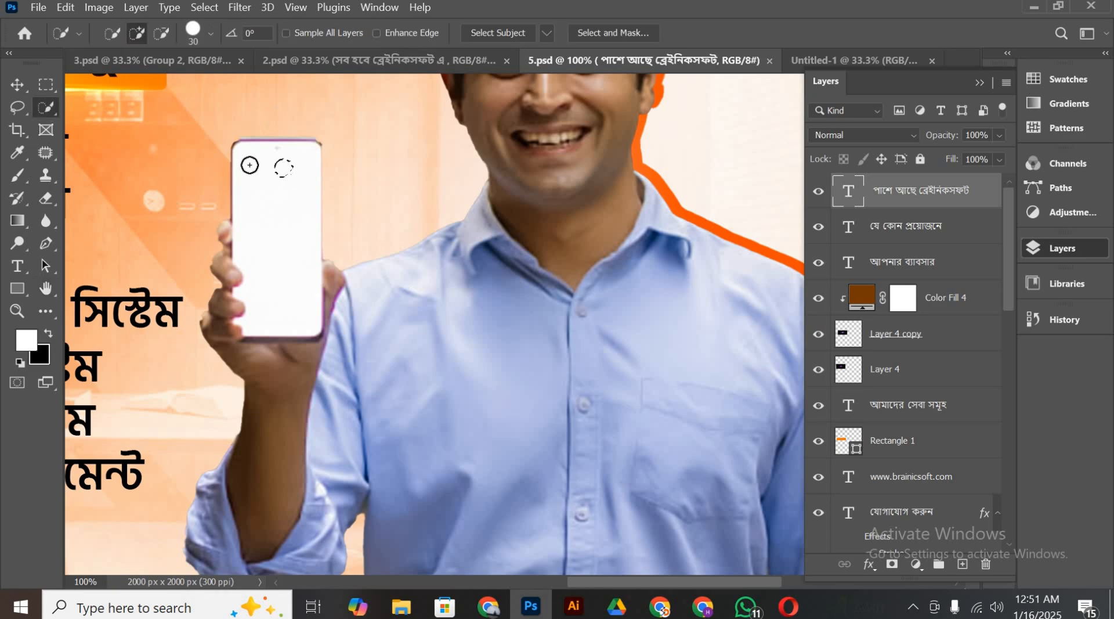
key(ctrl+d)
Select the phone's entire white screen on Layer 3 with the Quick Selection tool
scroll(911, 432, down, 8)
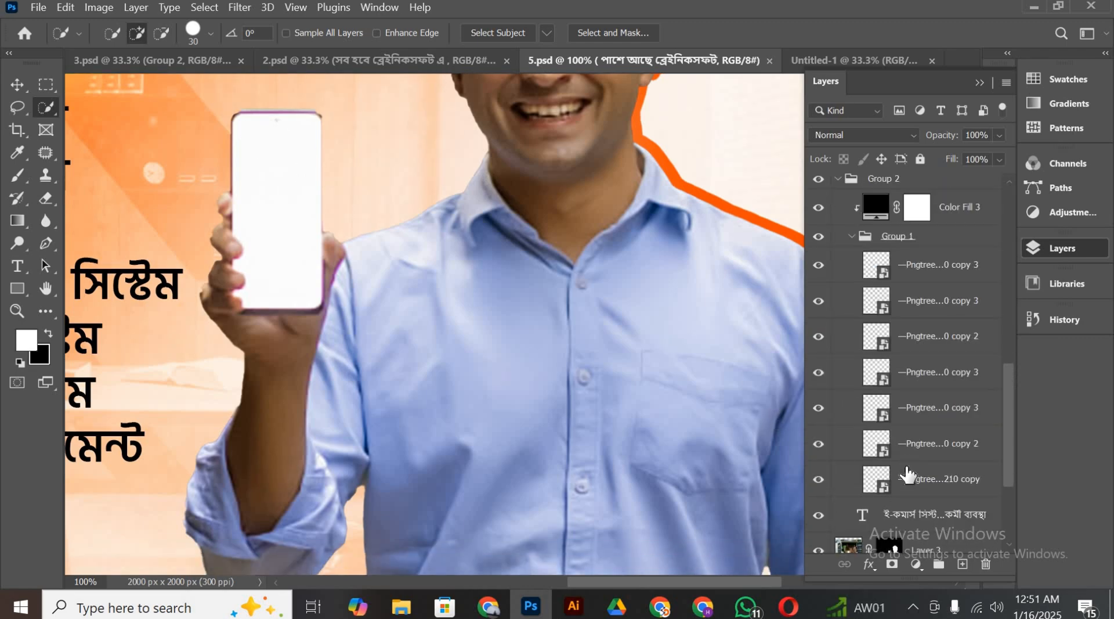
scroll(907, 475, down, 2)
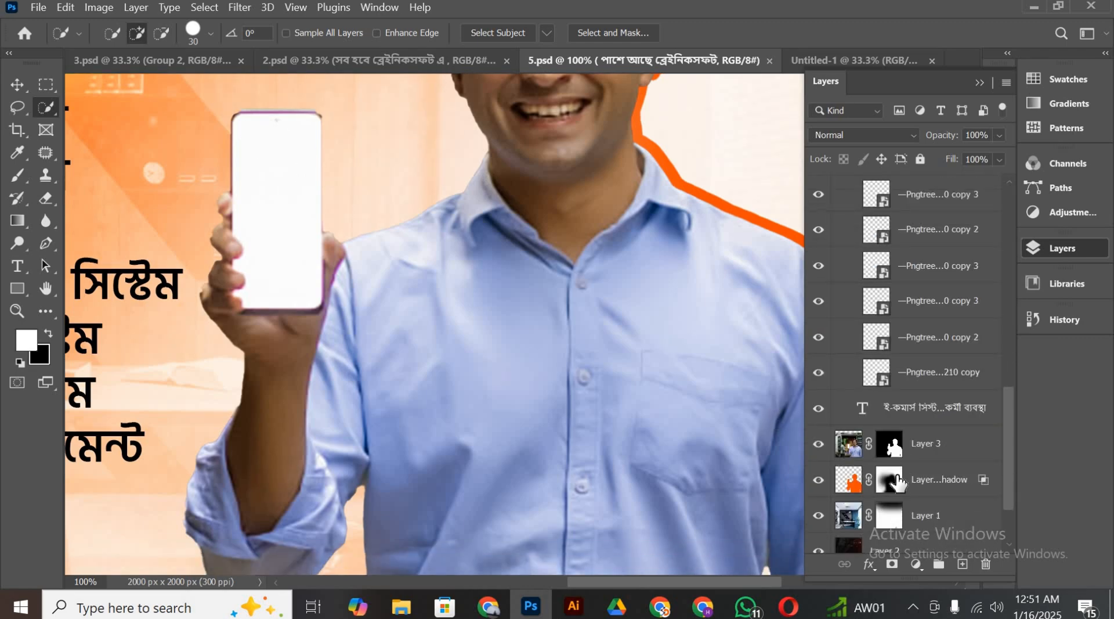
click(849, 446)
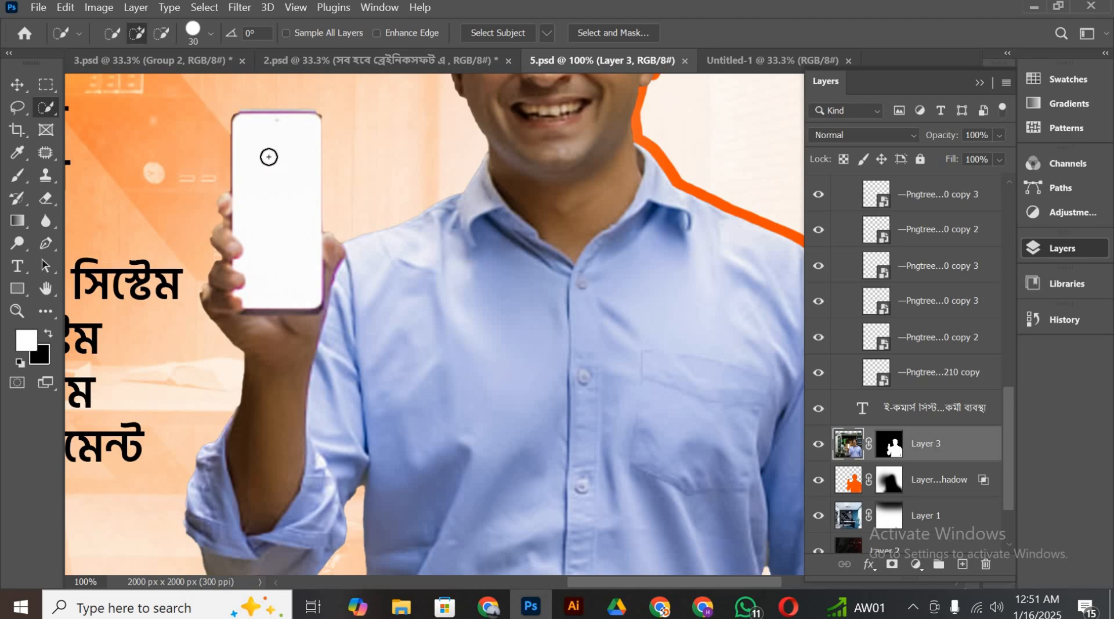
drag(289, 217, 291, 241)
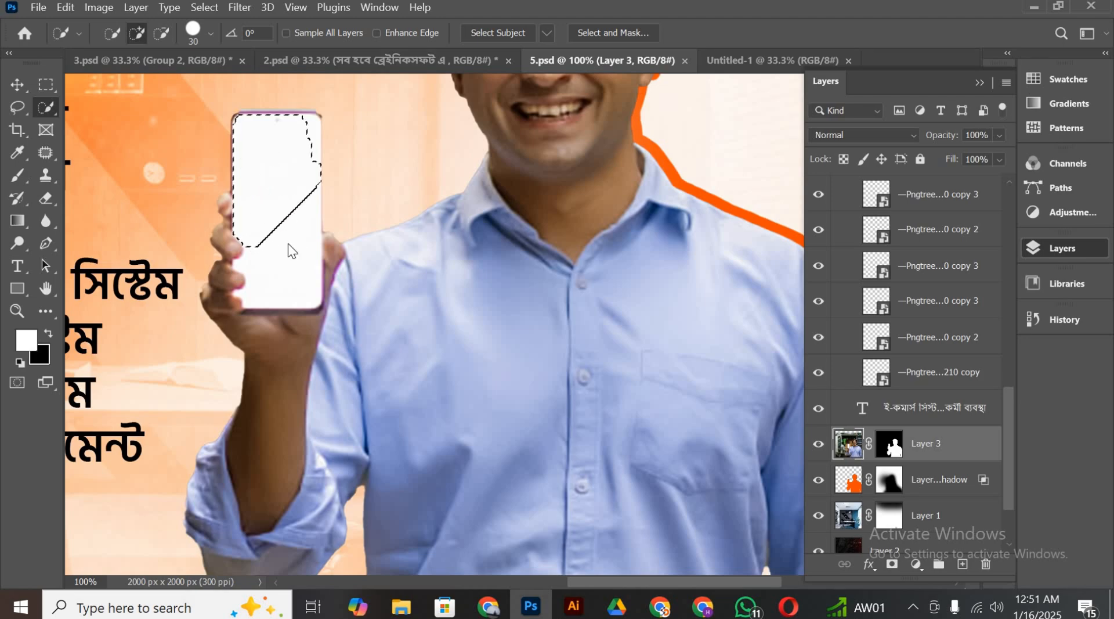
click(268, 283)
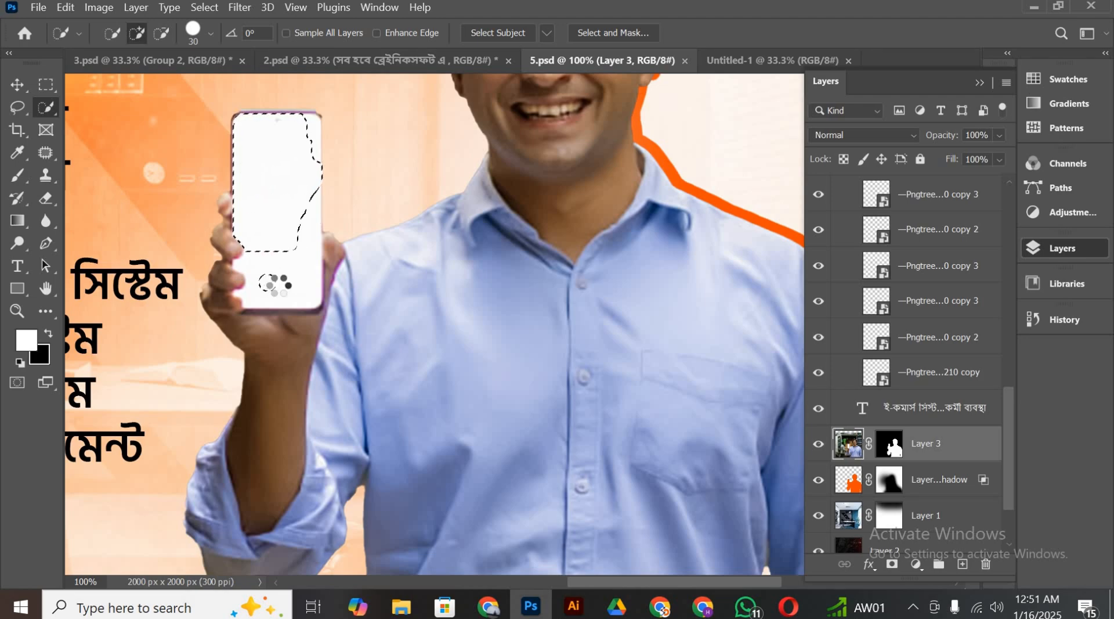
mouse_move(286, 286)
mouse_down()
mouse_move(275, 202)
mouse_move(313, 119)
mouse_up()
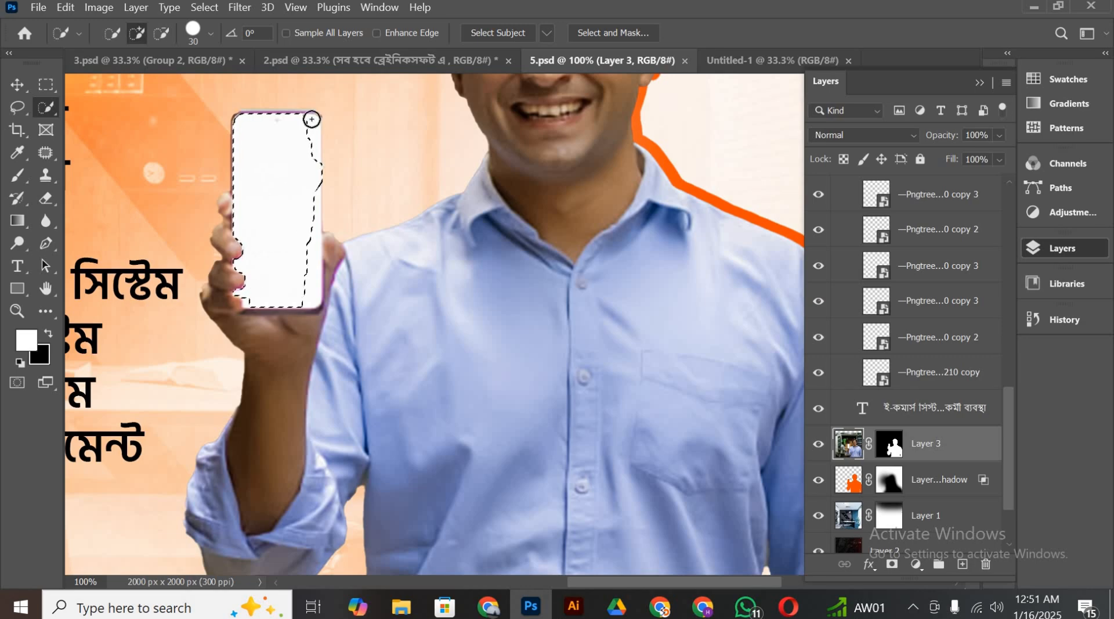
click(310, 213)
click(319, 281)
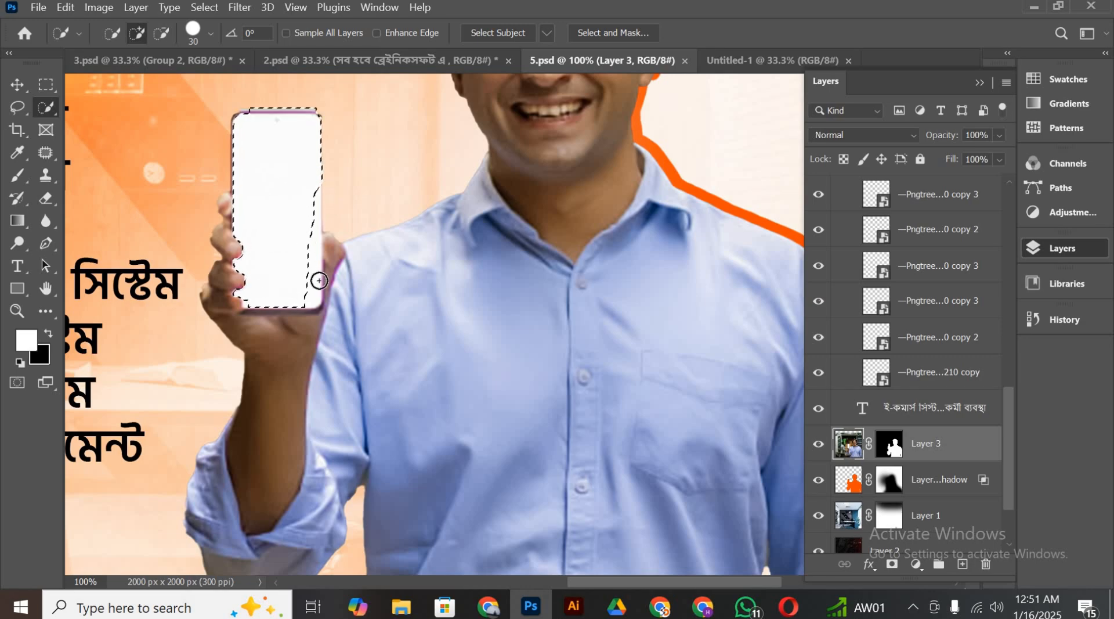
click(312, 297)
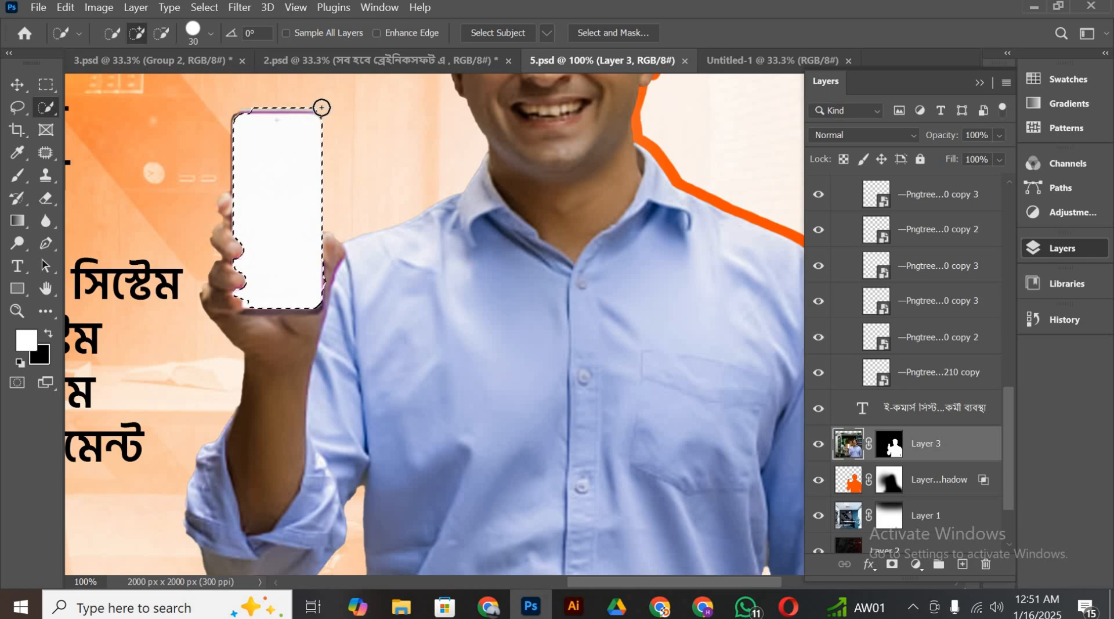
Refine the phone screen selection so it follows the phone's upper edge and excludes the thumb beside it
key(alt)
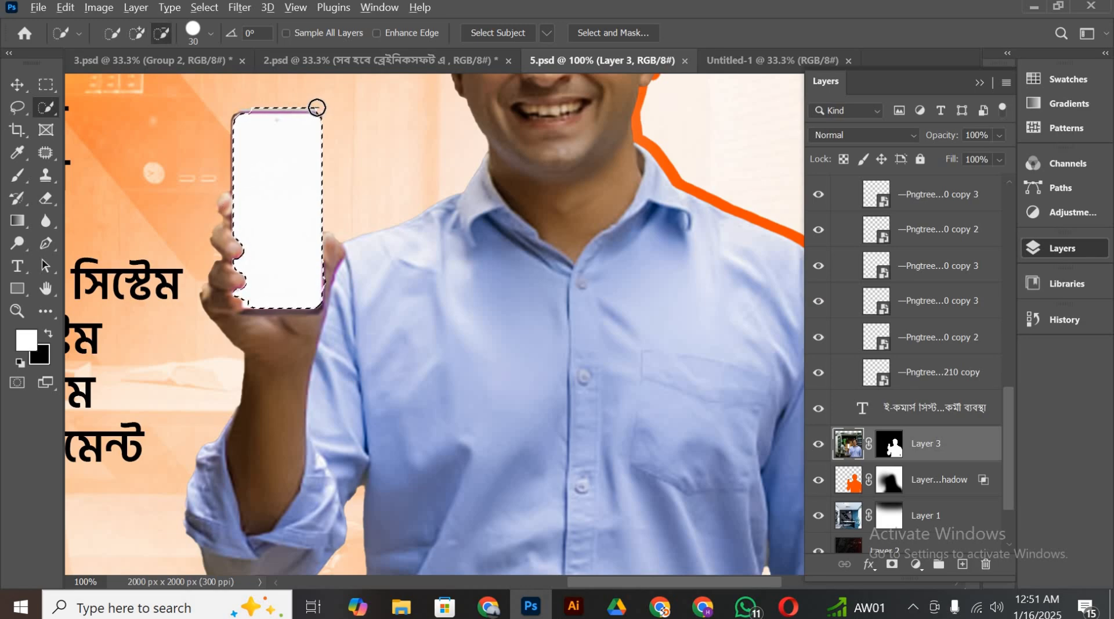
mouse_move(316, 107)
mouse_down()
mouse_move(228, 103)
mouse_move(324, 134)
mouse_up()
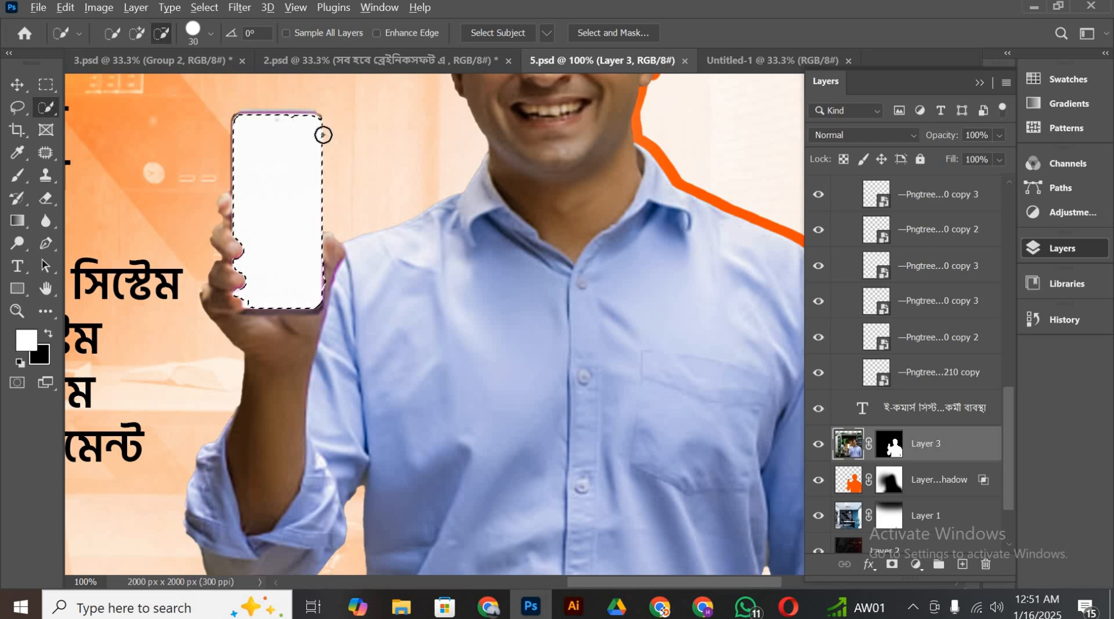
click(300, 126)
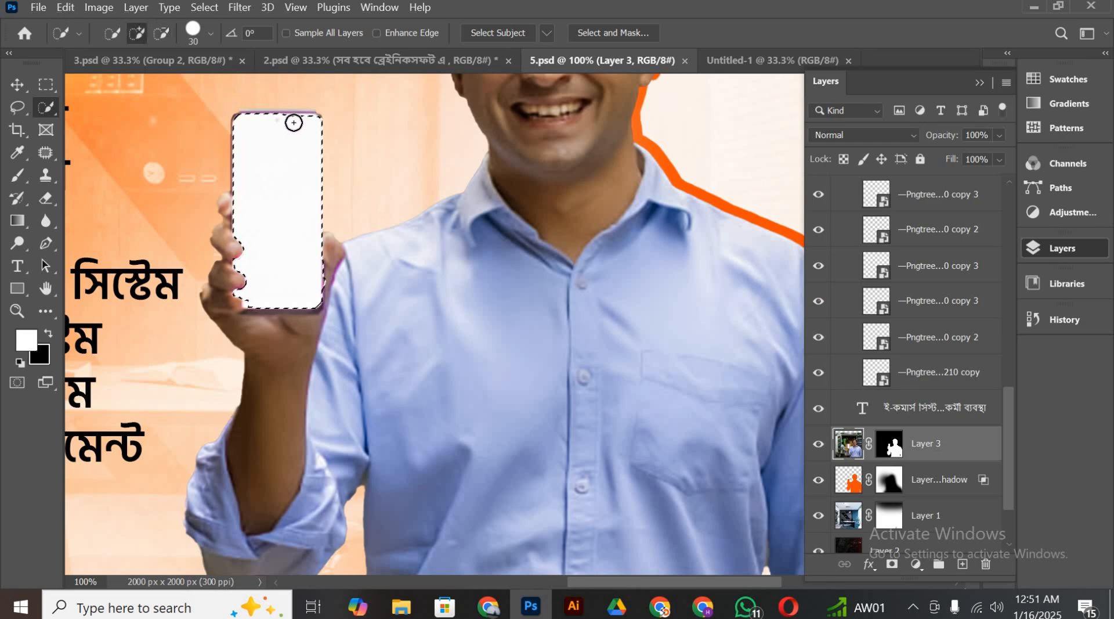
click(286, 131)
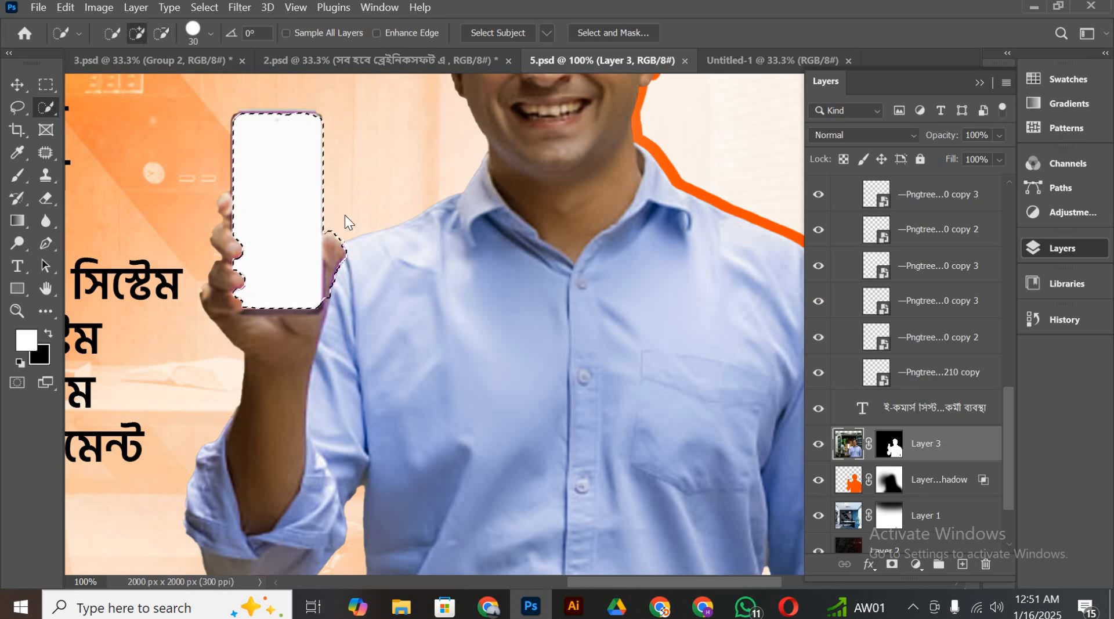
alt+click(338, 287)
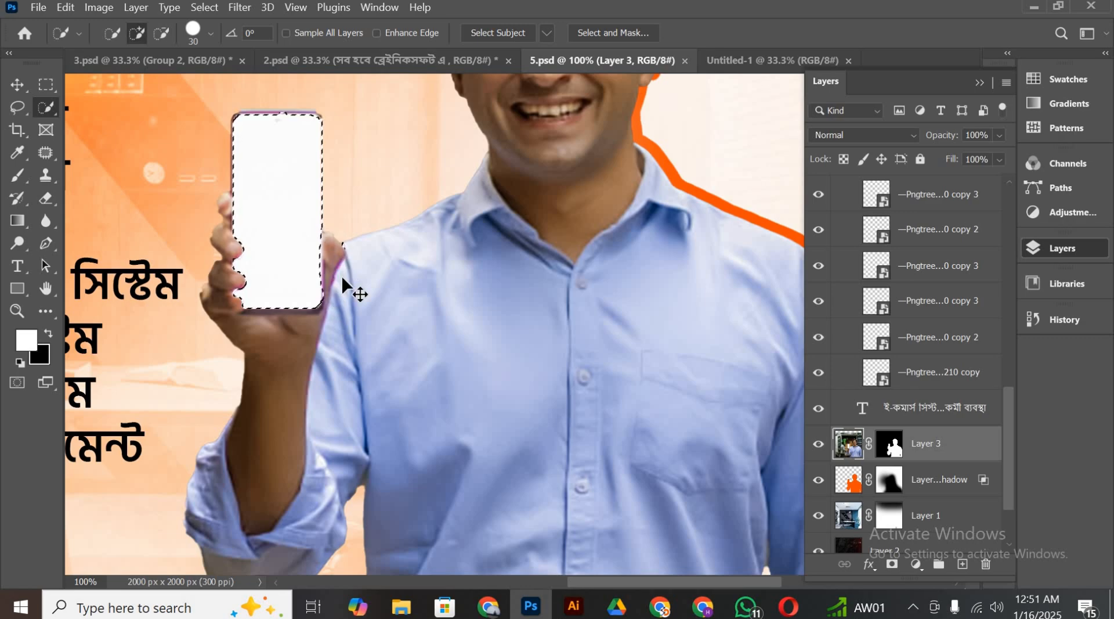
Copy the selected phone screen from Layer 3 to a new layer and convert that layer to a smart object
key(ctrl+plus)
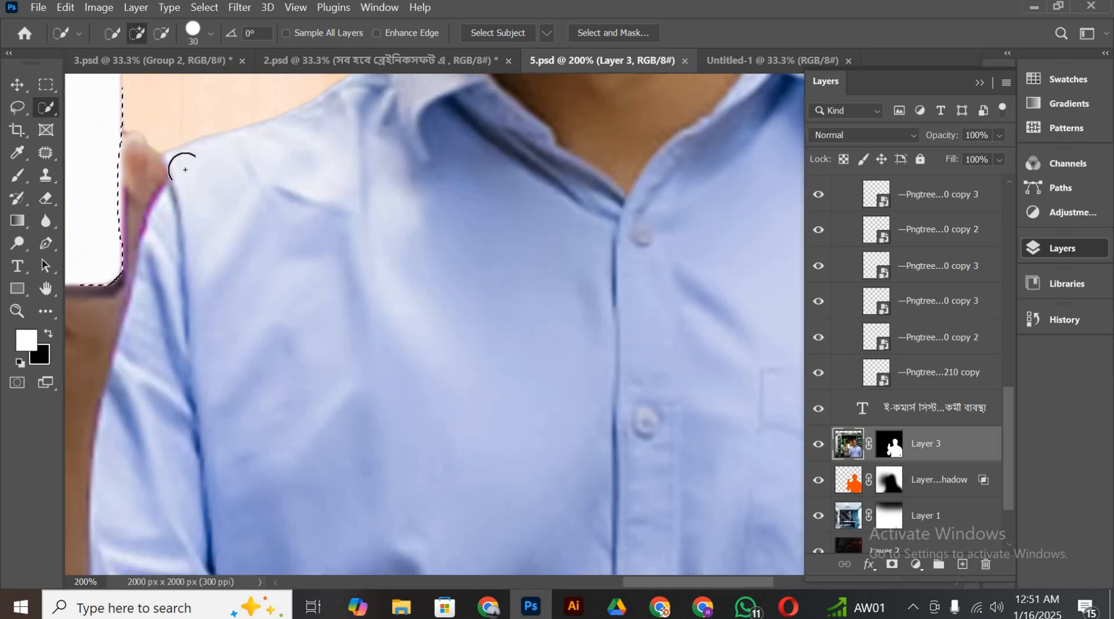
click(46, 289)
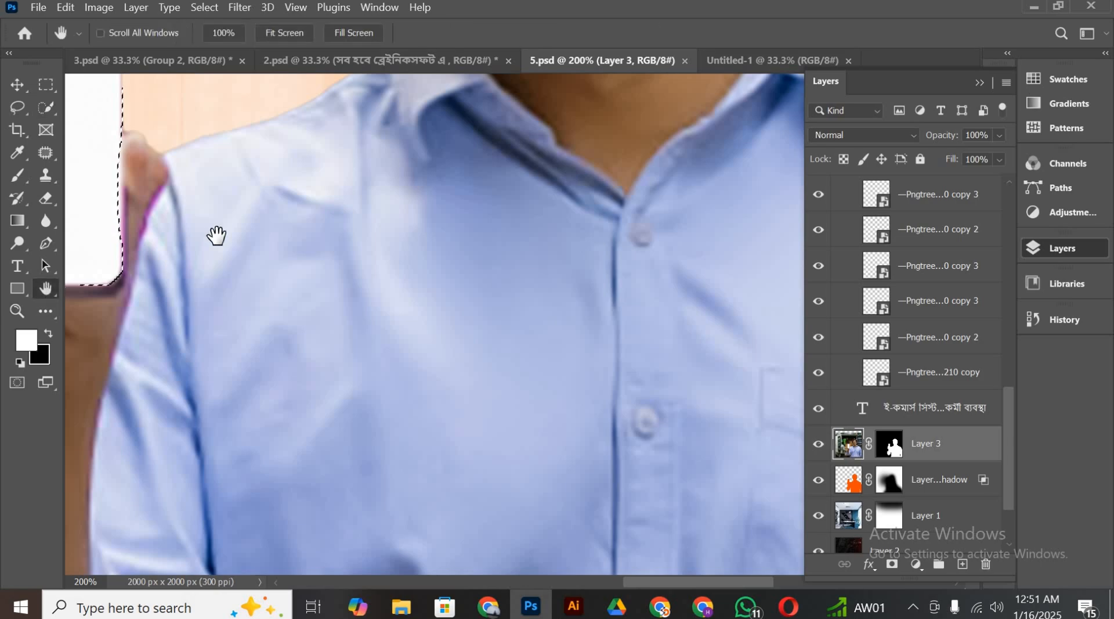
drag(372, 350, 456, 406)
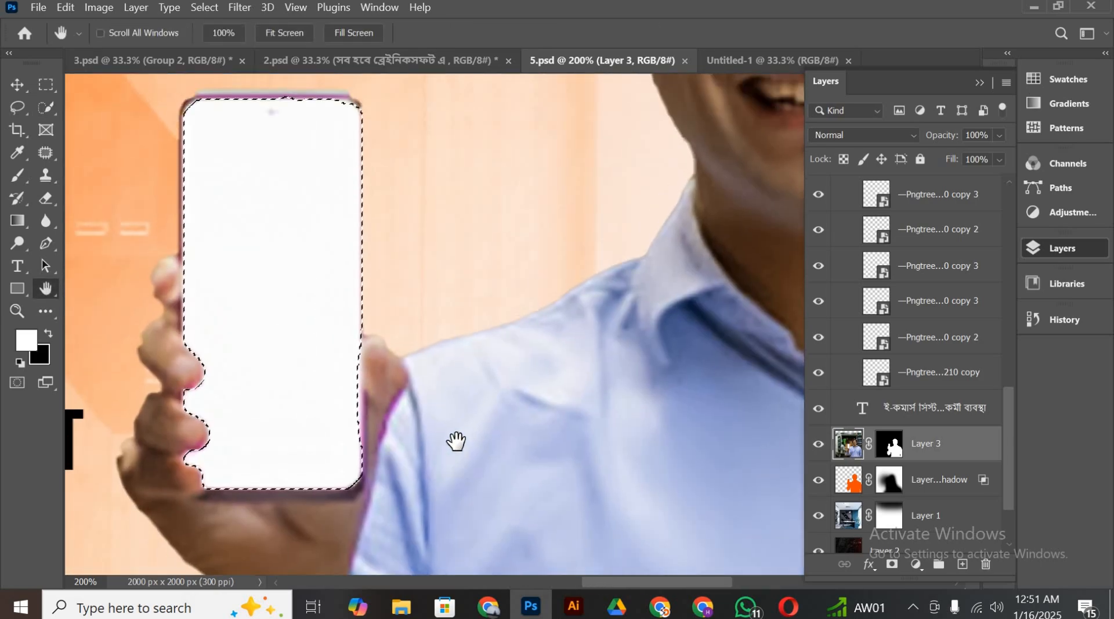
click(15, 86)
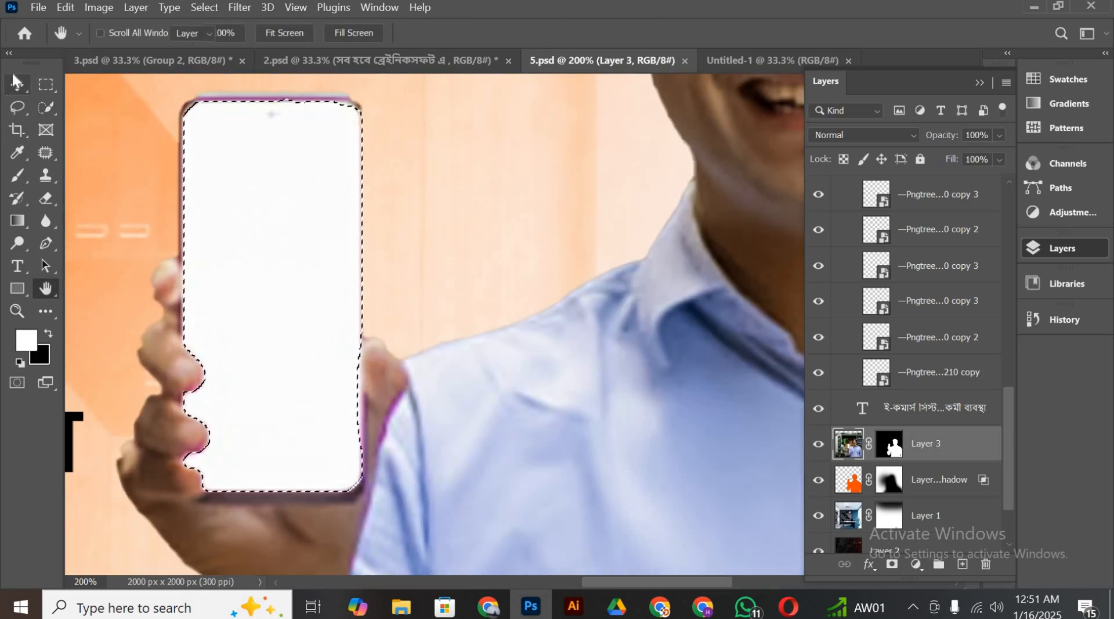
key(ctrl+j)
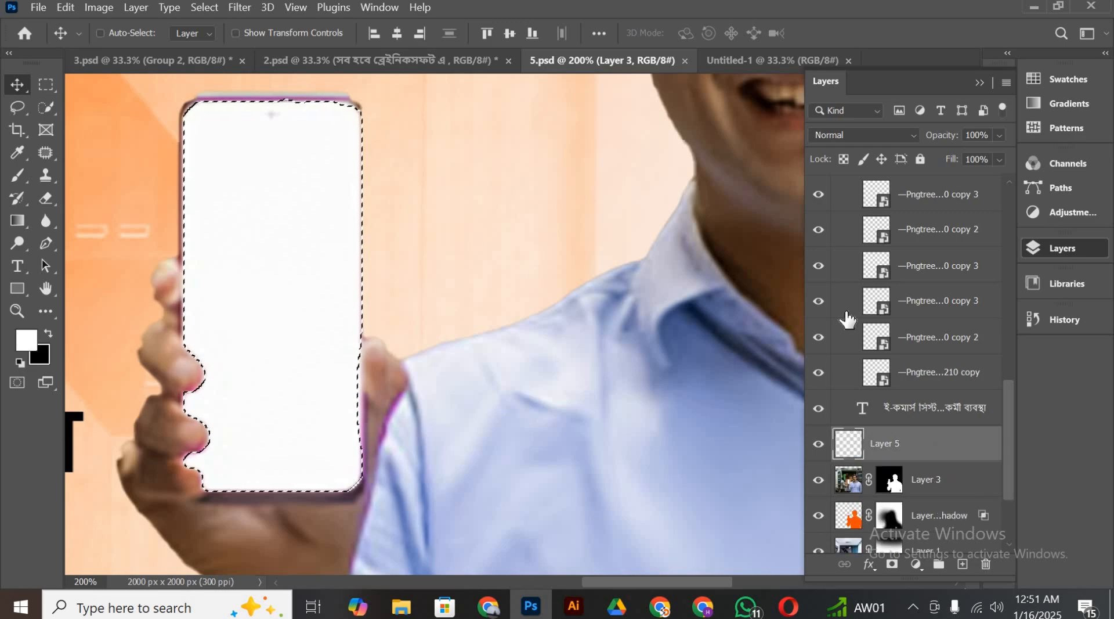
key(ctrl+d)
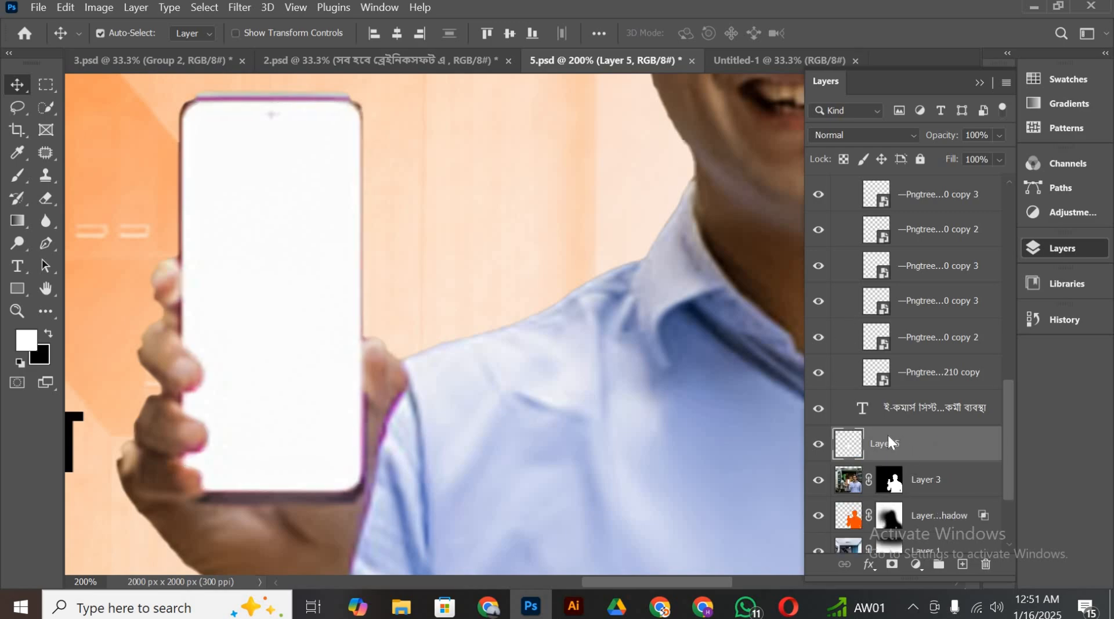
right_click(914, 443)
click(746, 267)
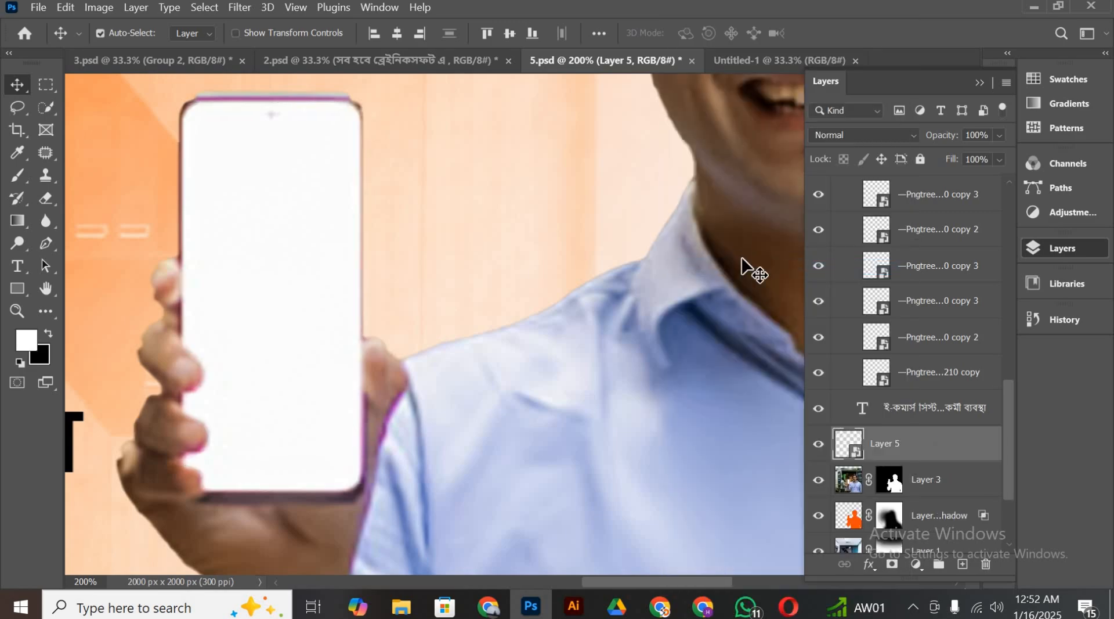
Place the Landing Page image from the Downloads folder as an embedded object above Layer 5
click(37, 7)
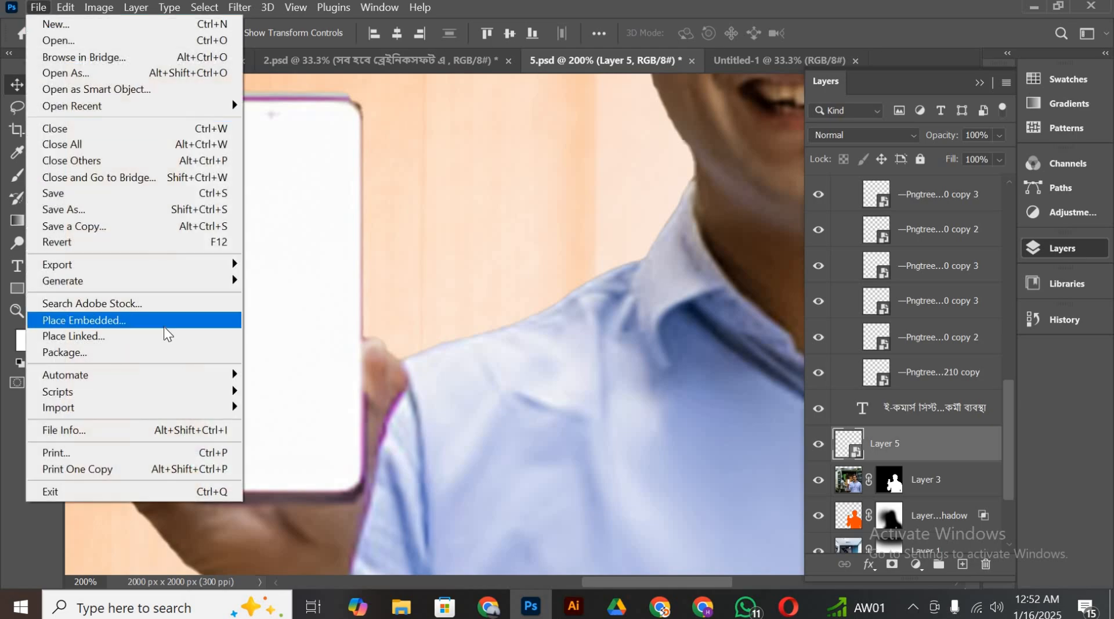
click(164, 326)
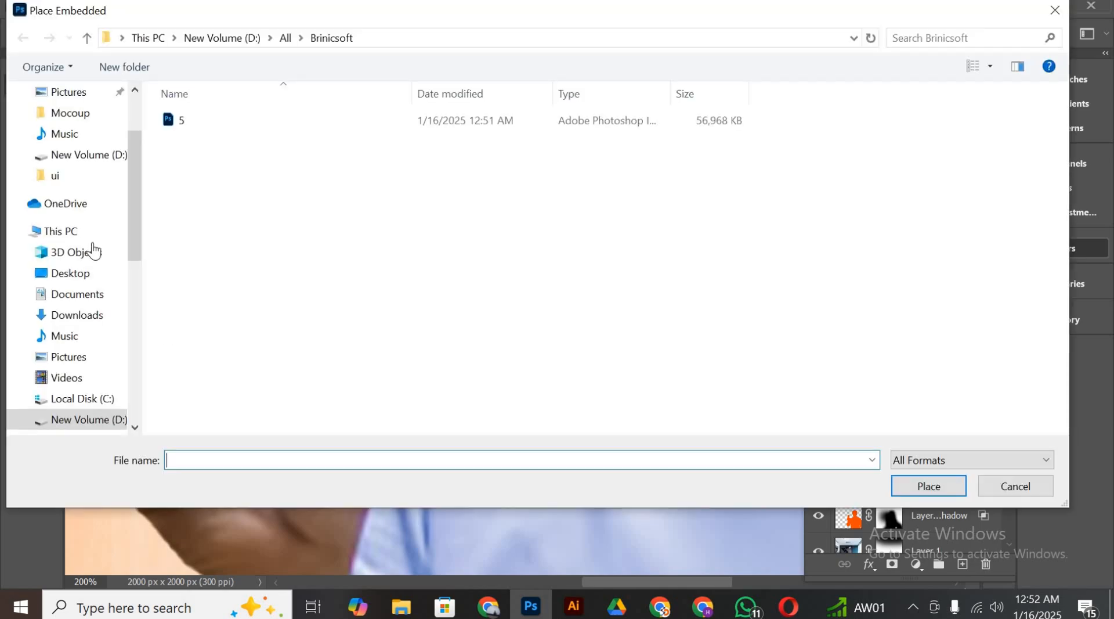
click(78, 316)
scroll(764, 284, down, 5)
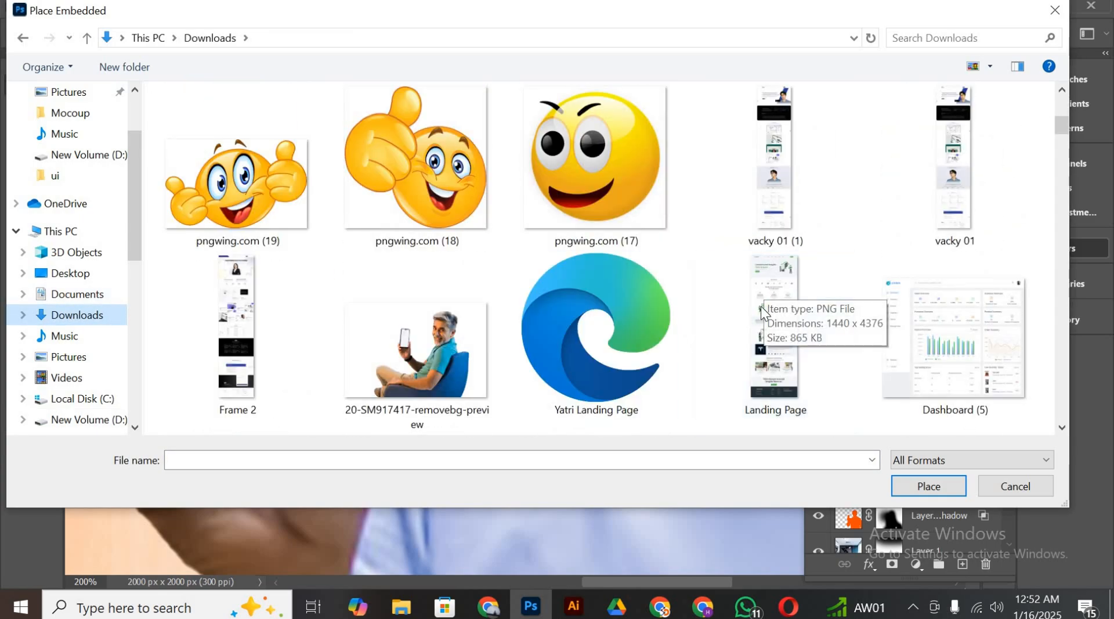
click(763, 302)
double_click(764, 301)
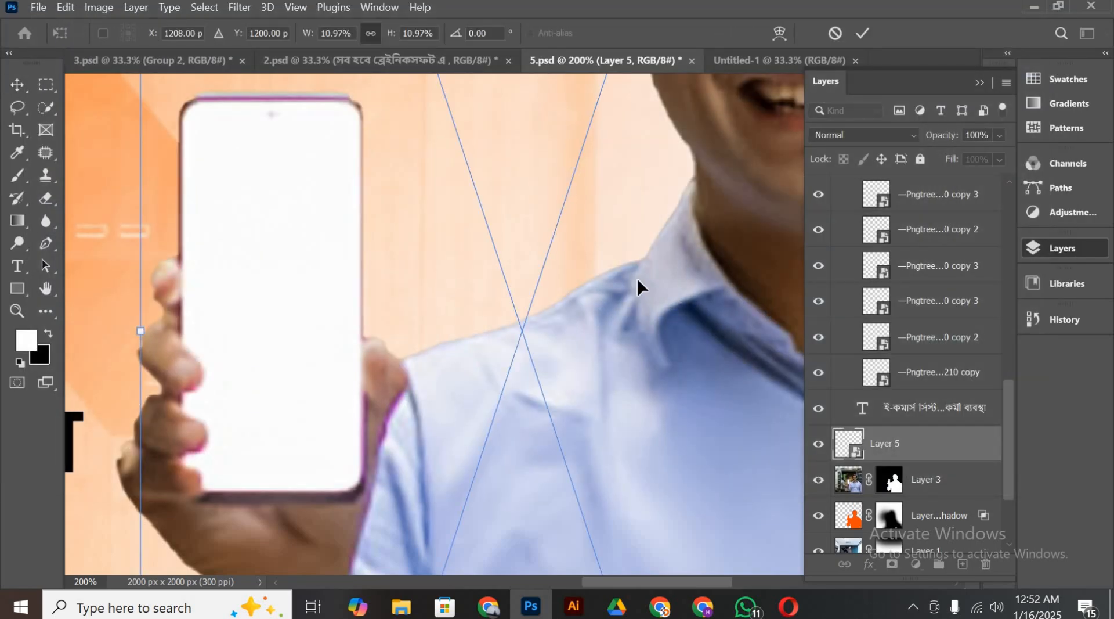
Scale the placed landing page image down proportionally to about 2.02%, near the phone's size
key(ctrl+minus)
key(ctrl+minus)
key(ctrl+minus)
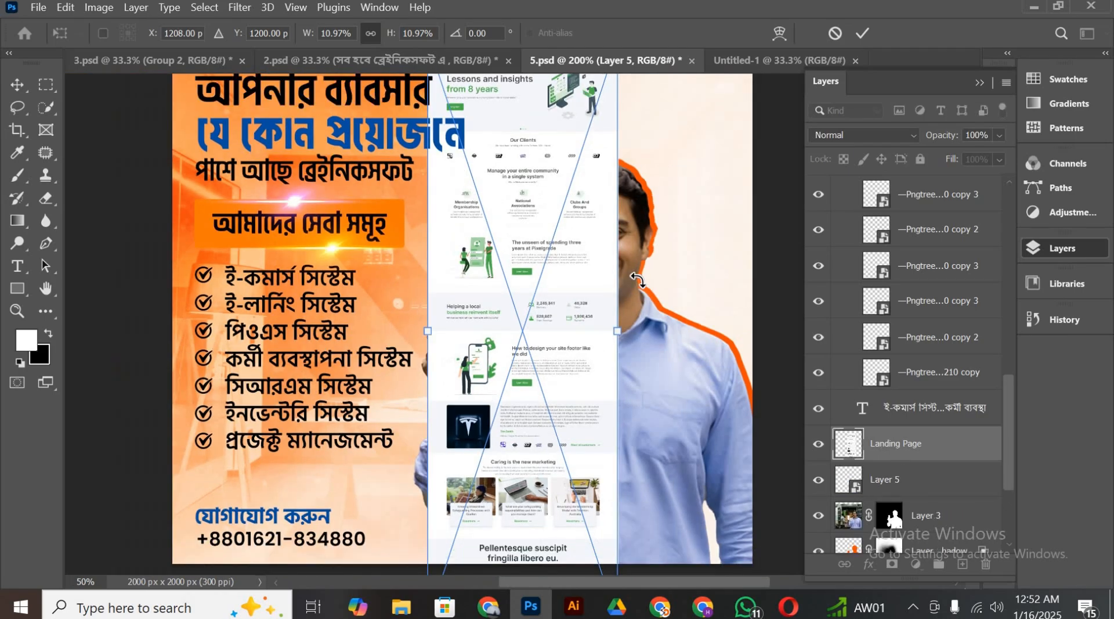
drag(625, 329, 462, 330)
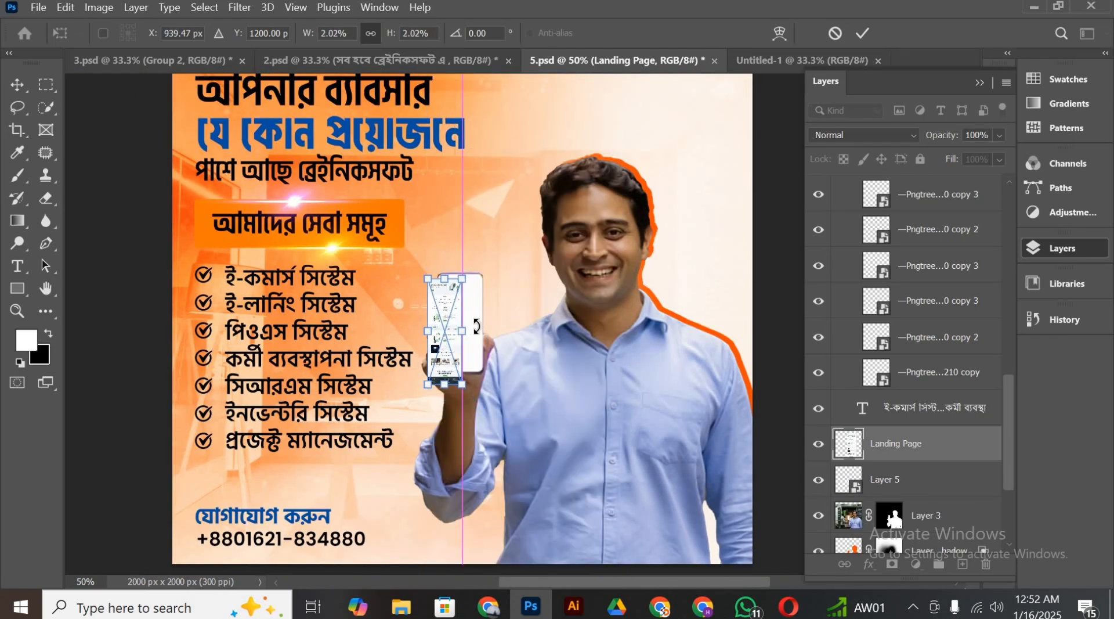
key(ctrl+plus)
key(Return)
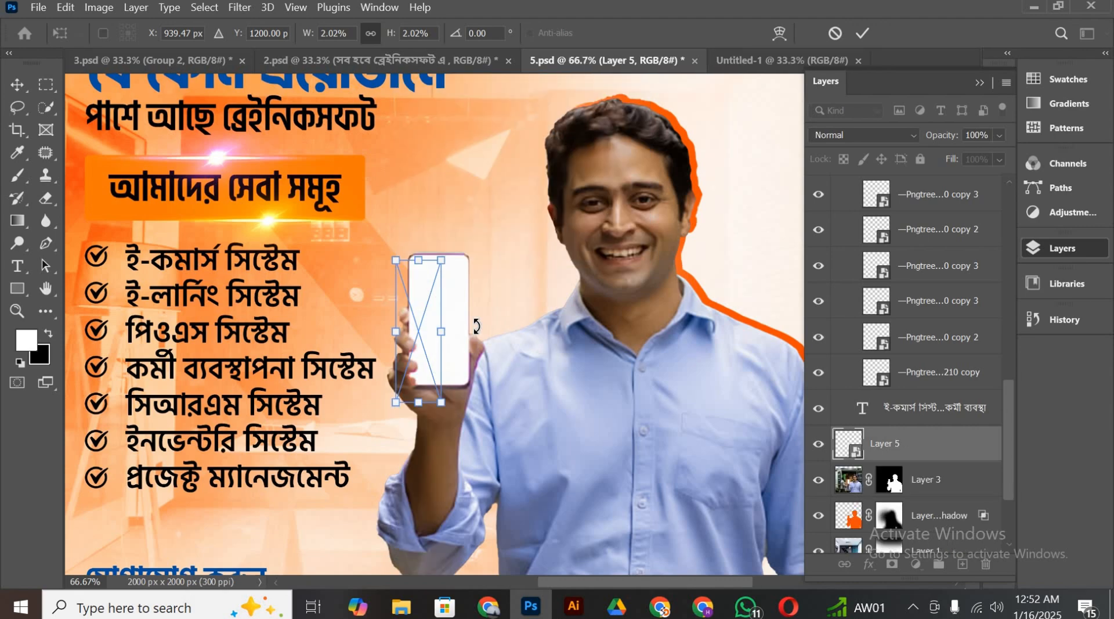
Stretch the landing page image to about 2.52% width only, and move it over the phone's screen
key(ctrl+plus)
key(ctrl+plus)
key(ctrl+plus)
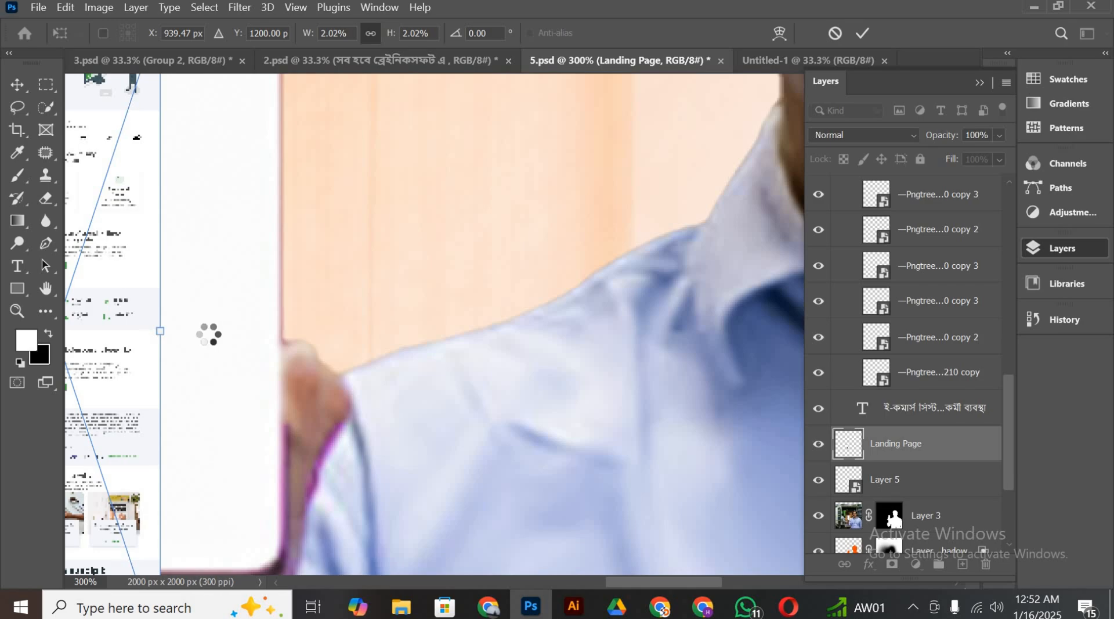
drag(160, 331, 210, 334)
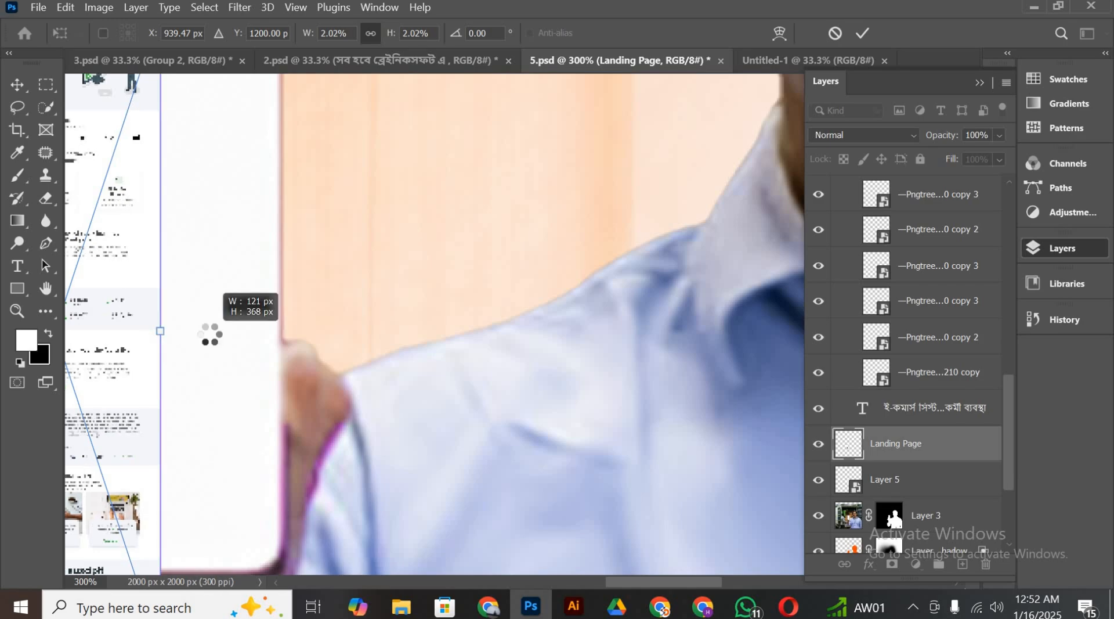
key(ctrl+minus)
key(ctrl+minus)
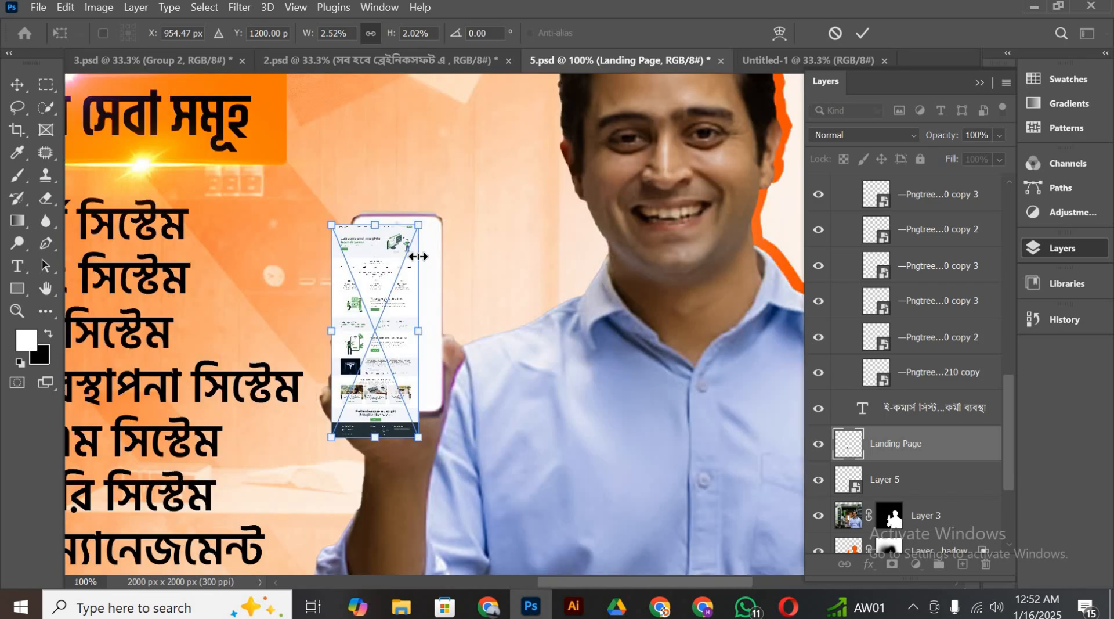
click(21, 84)
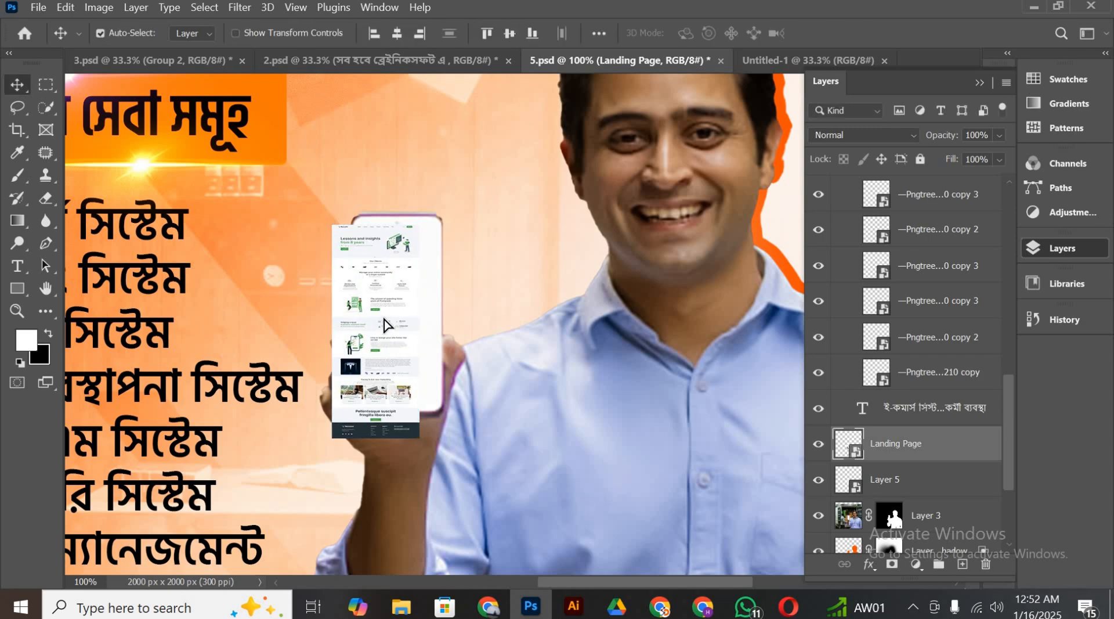
drag(383, 323, 428, 332)
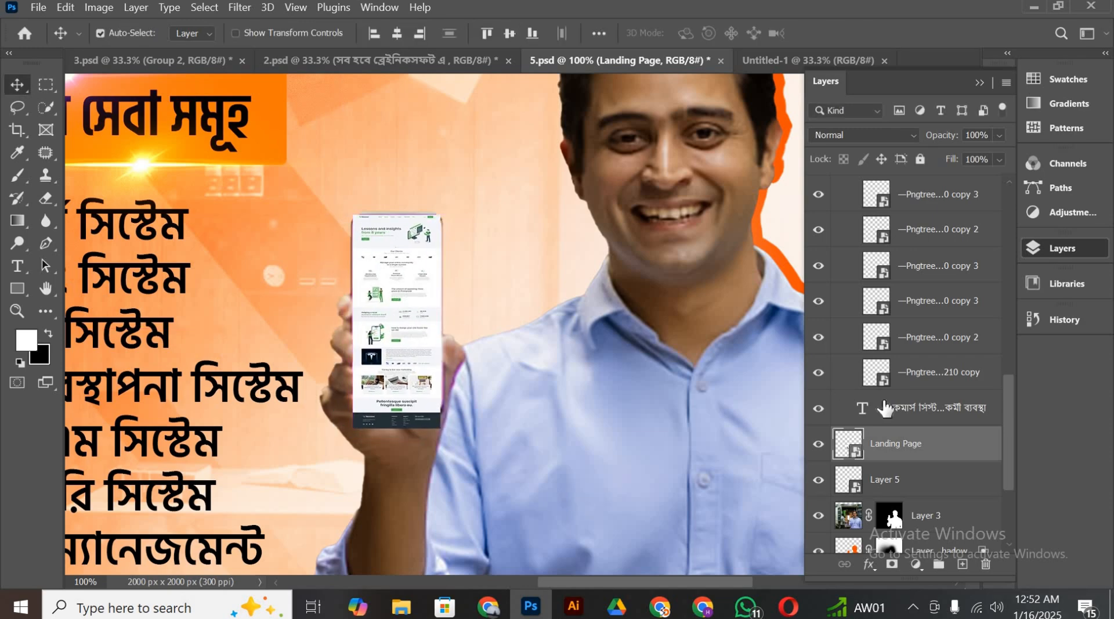
Clip the Landing Page layer to Layer 5 so it shows only within the phone's screen shape
shift+click(911, 490)
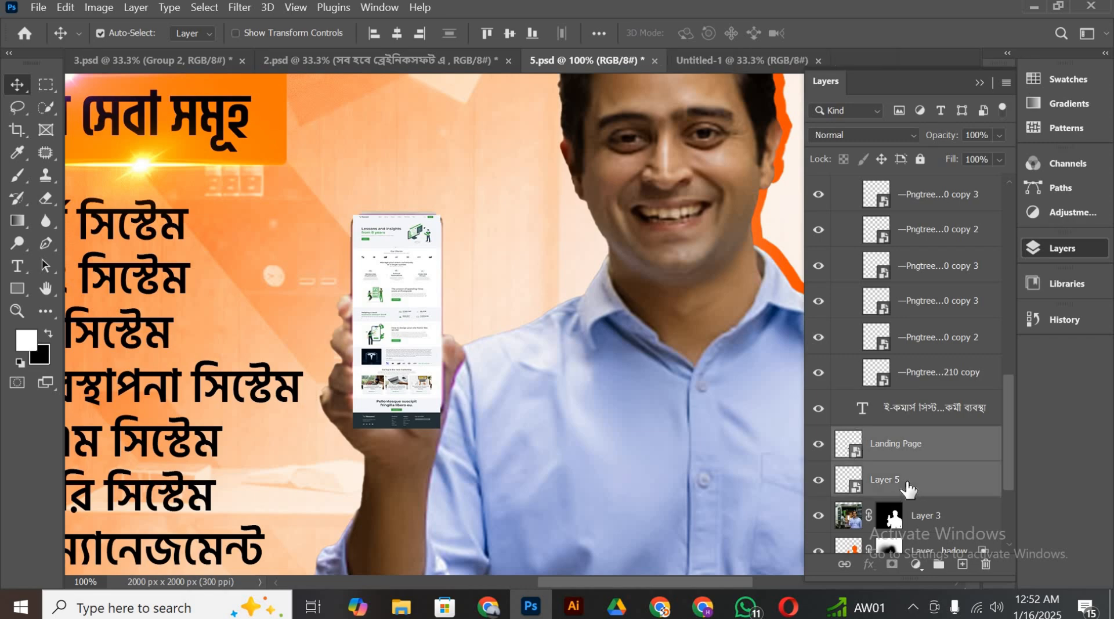
alt+click(855, 455)
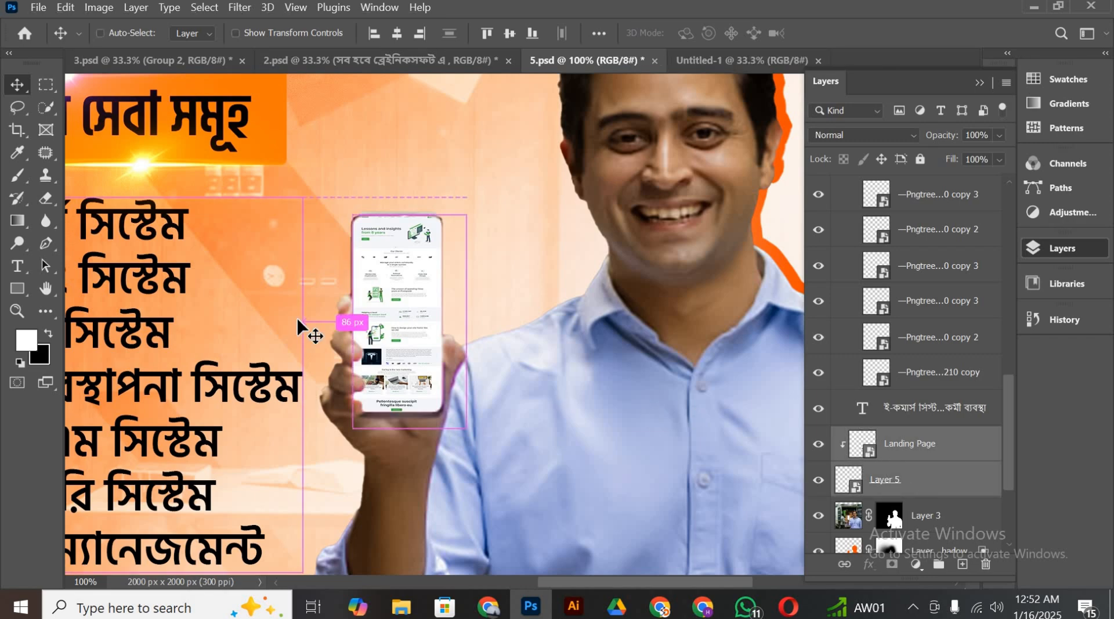
key(ctrl+plus)
scroll(246, 221, up, 2)
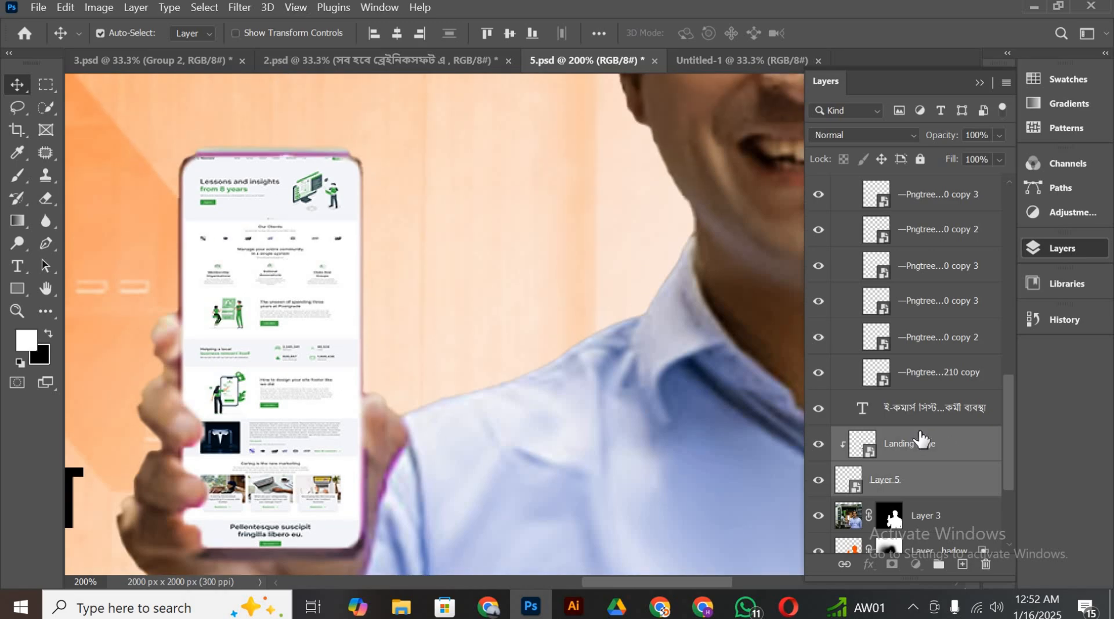
Nudge the Landing Page layer slightly down so the page's header bar sits inside the phone's upper edge
click(921, 440)
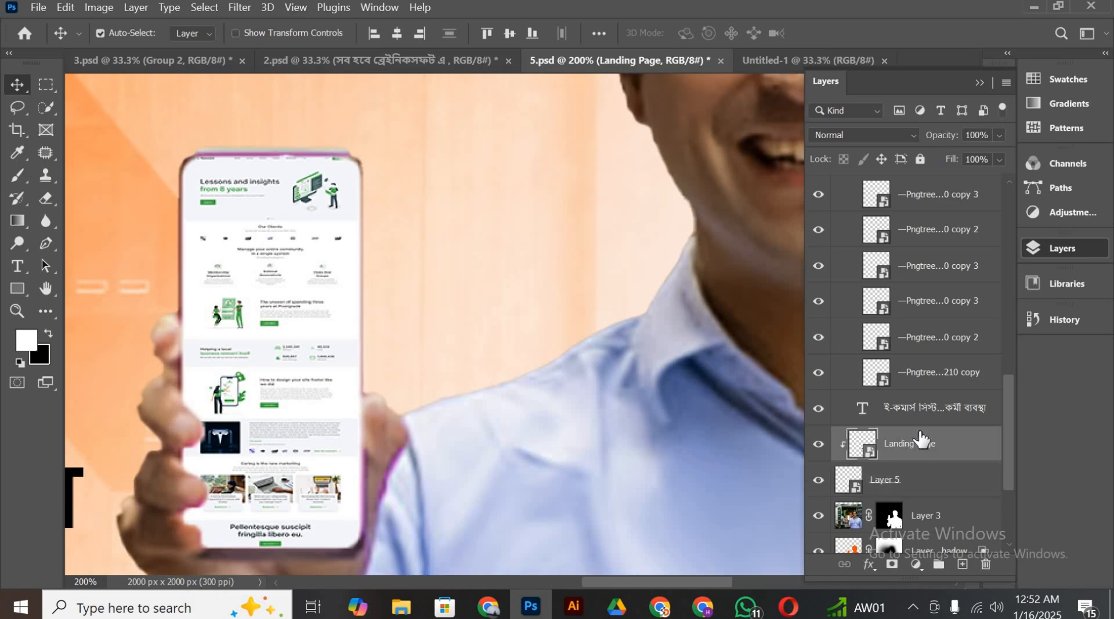
key(Down)
key(Down)
key(Down)
key(Down)
key(Down)
key(Down)
key(Down)
key(Down)
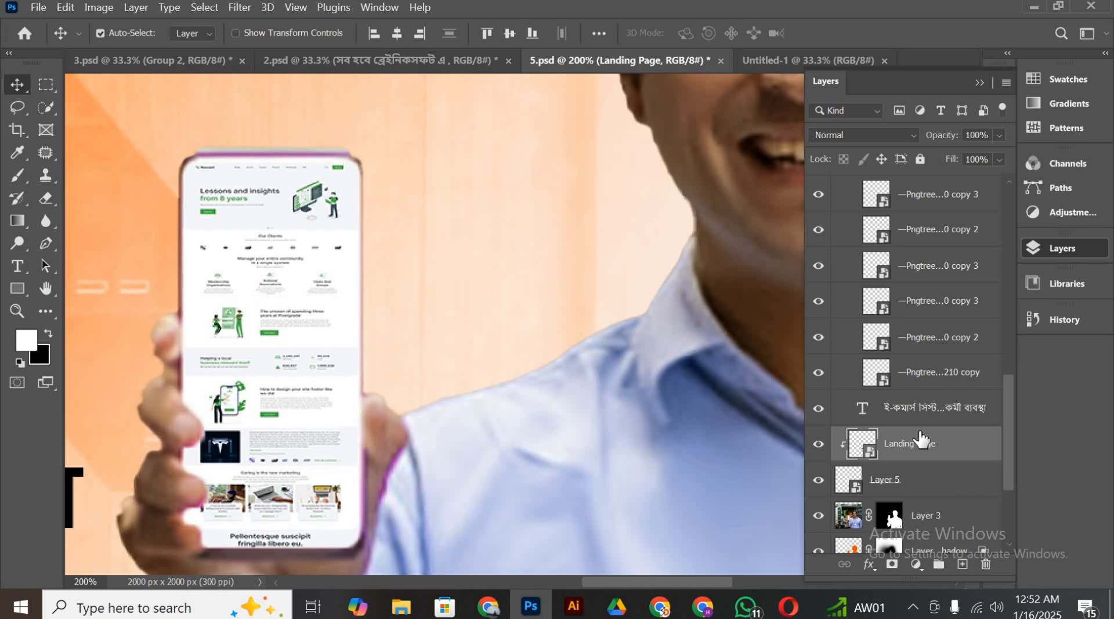
key(Up)
key(Up)
key(Up)
key(Up)
key(Up)
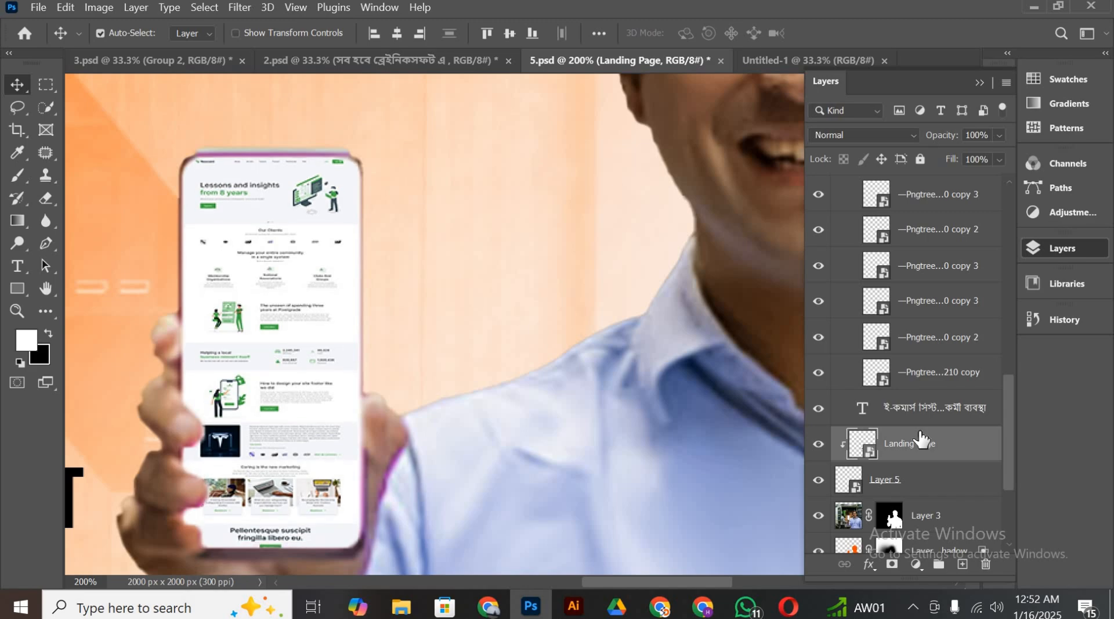
On Layer 3's mask, outline the leftover fringe above the phone's upper edge with the Pen tool and convert the path to a selection
key(ctrl+minus)
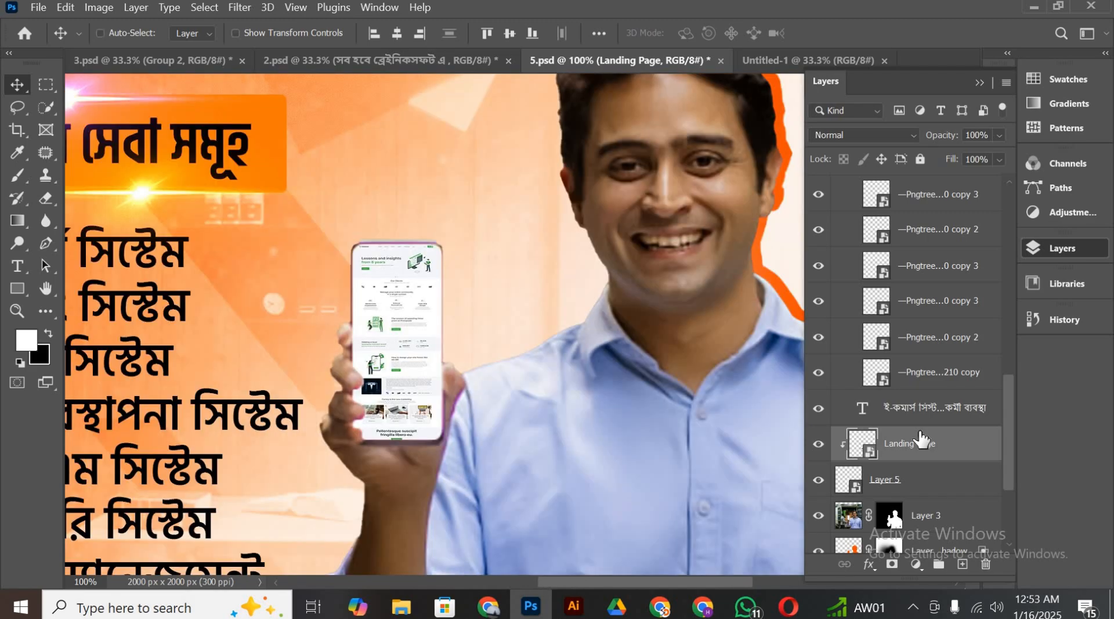
key(ctrl+plus)
key(ctrl+plus)
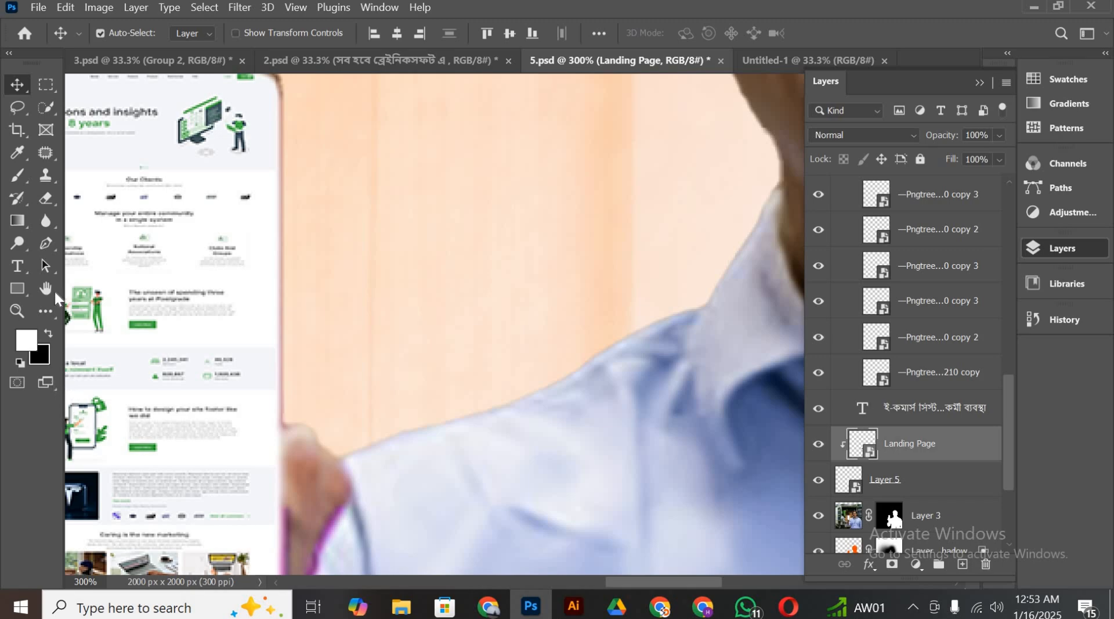
click(49, 294)
drag(304, 263, 448, 368)
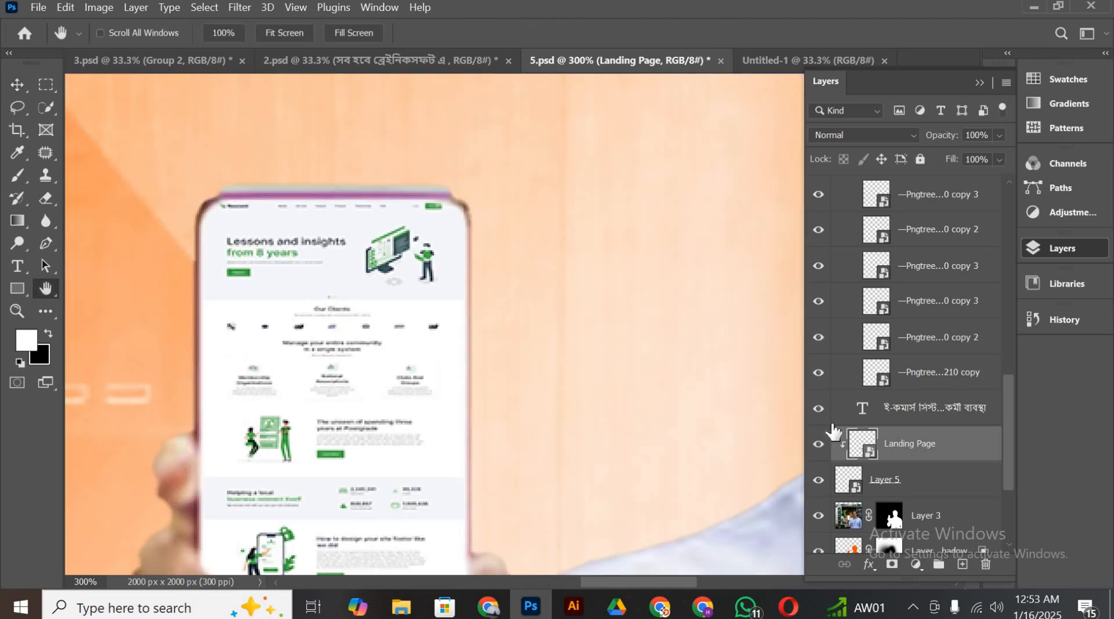
click(894, 515)
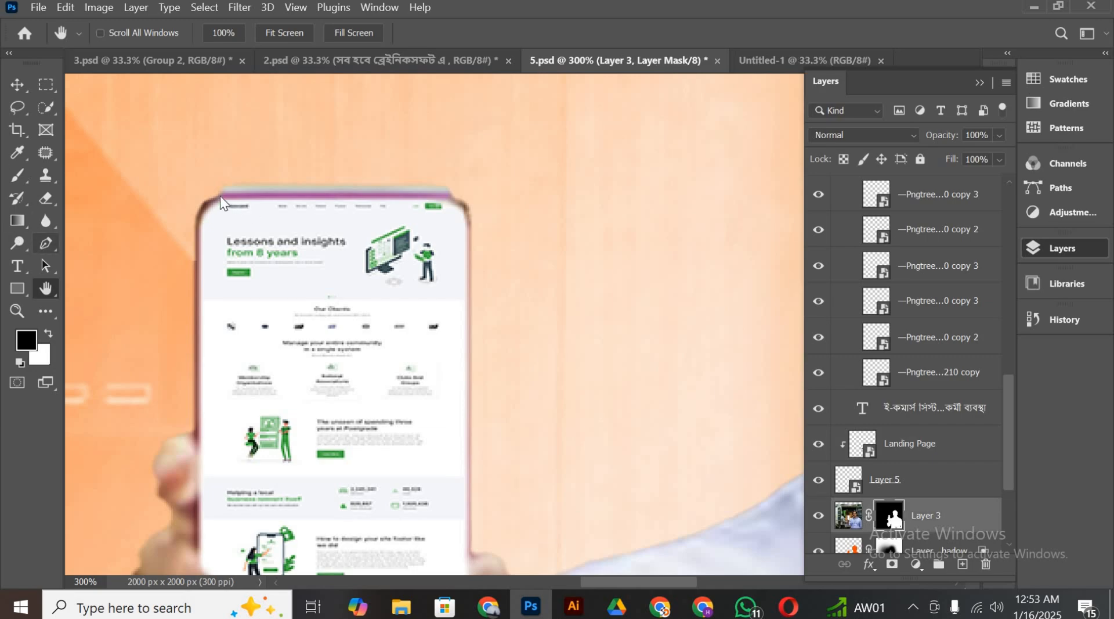
key(p)
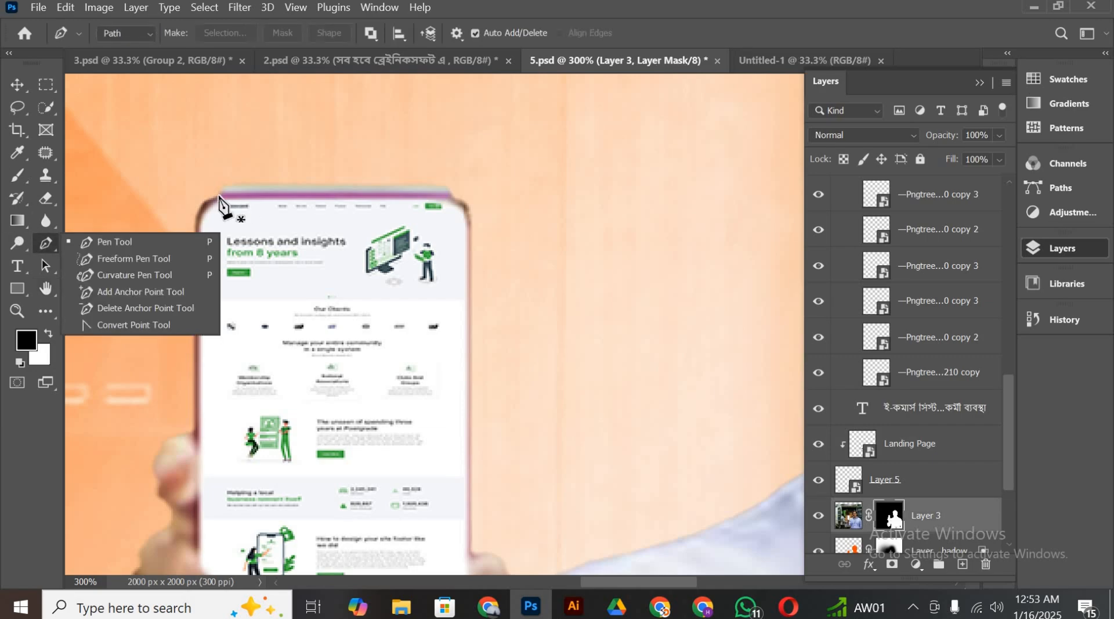
click(220, 197)
drag(455, 198, 494, 212)
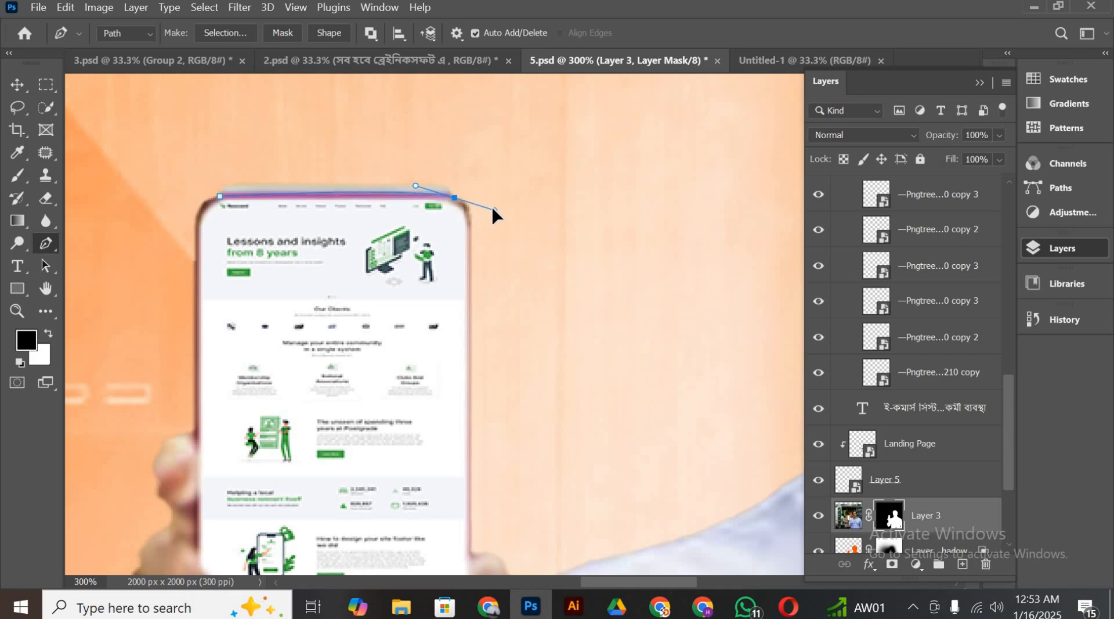
click(487, 126)
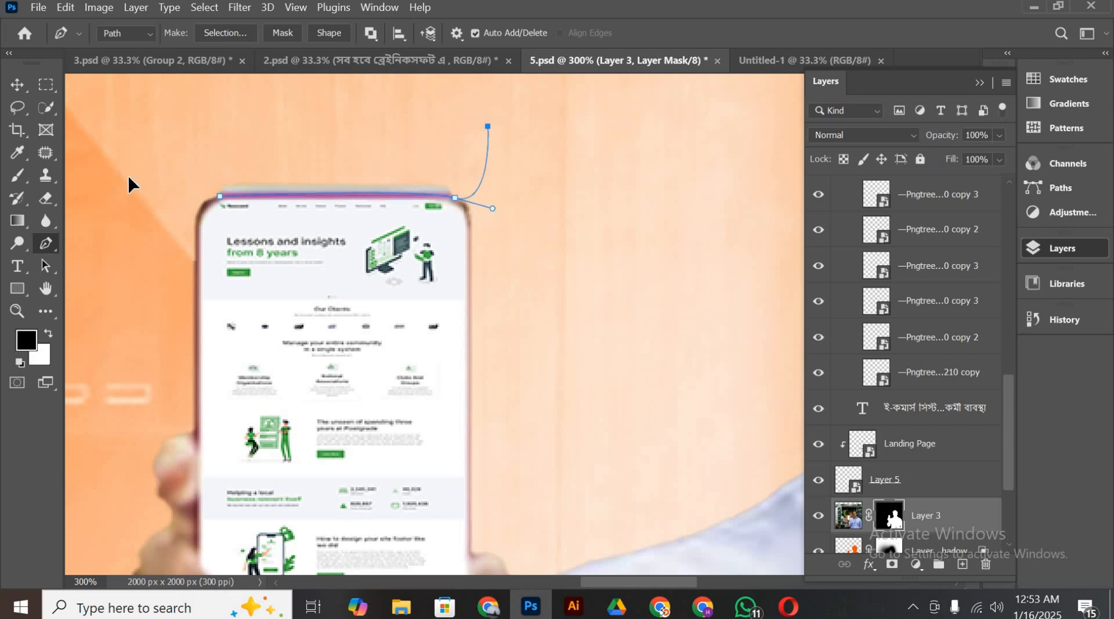
click(125, 174)
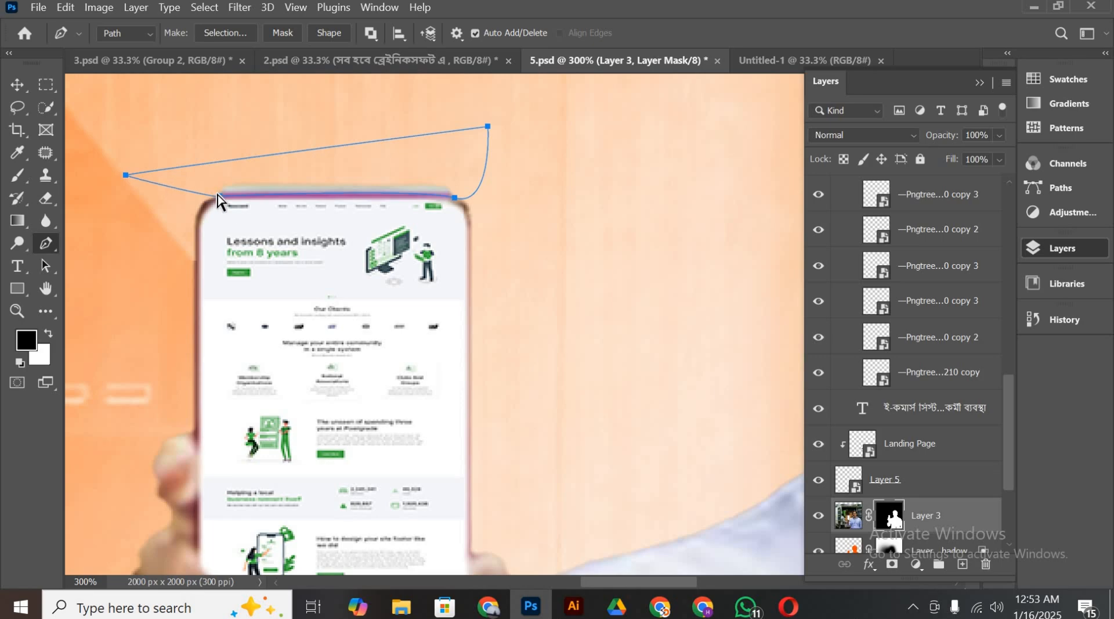
click(218, 198)
key(ctrl+Return)
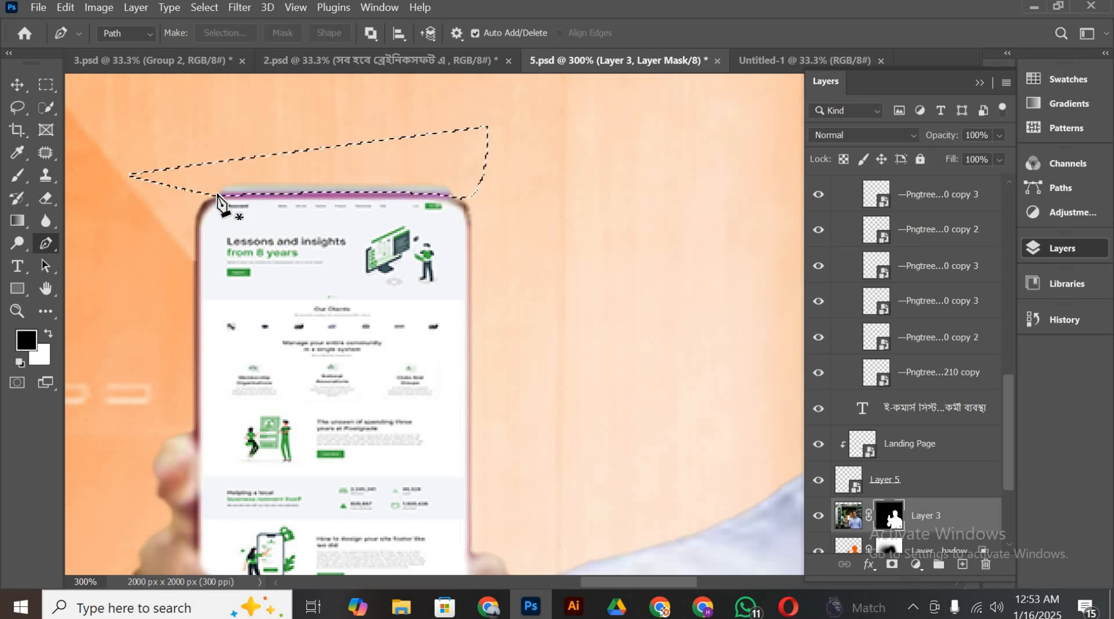
Paint the selected fringe above the phone black on Layer 3's mask with a size 30 brush, and deselect
click(17, 174)
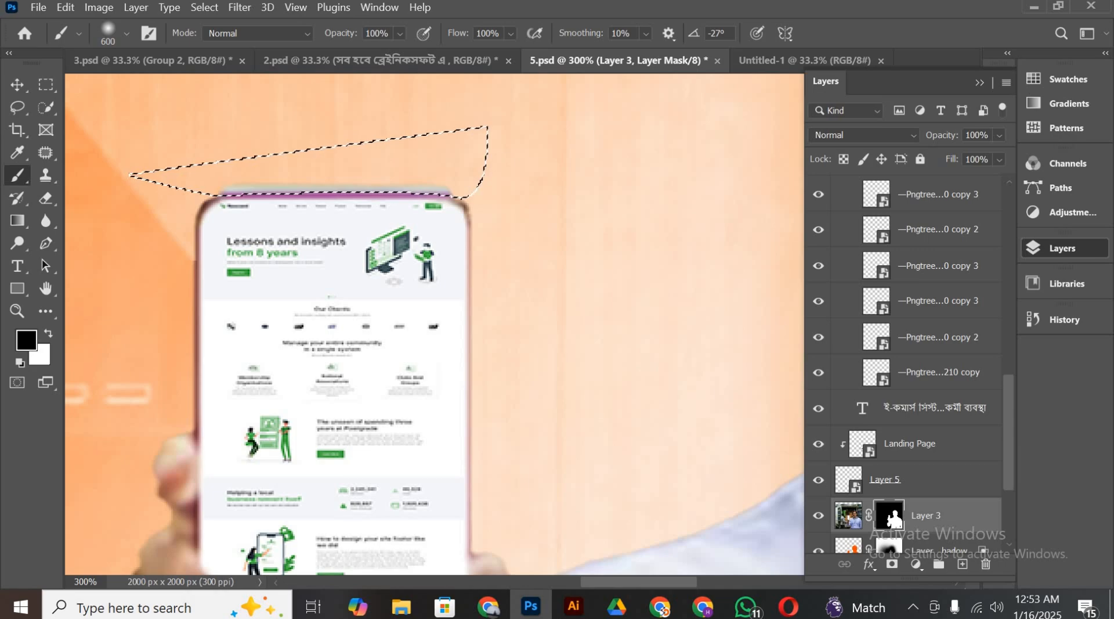
key(bracketleft)
key(bracketleft)
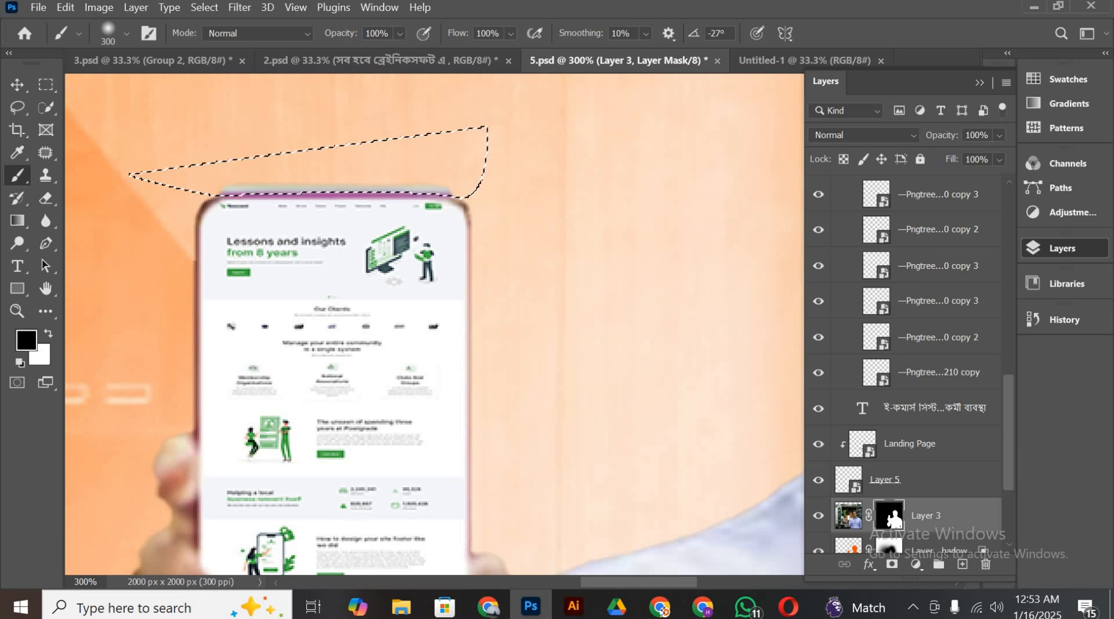
key(bracketleft)
key(bracketleft)
key(bracketleft)
key(bracketleft)
key(bracketleft)
key(bracketleft)
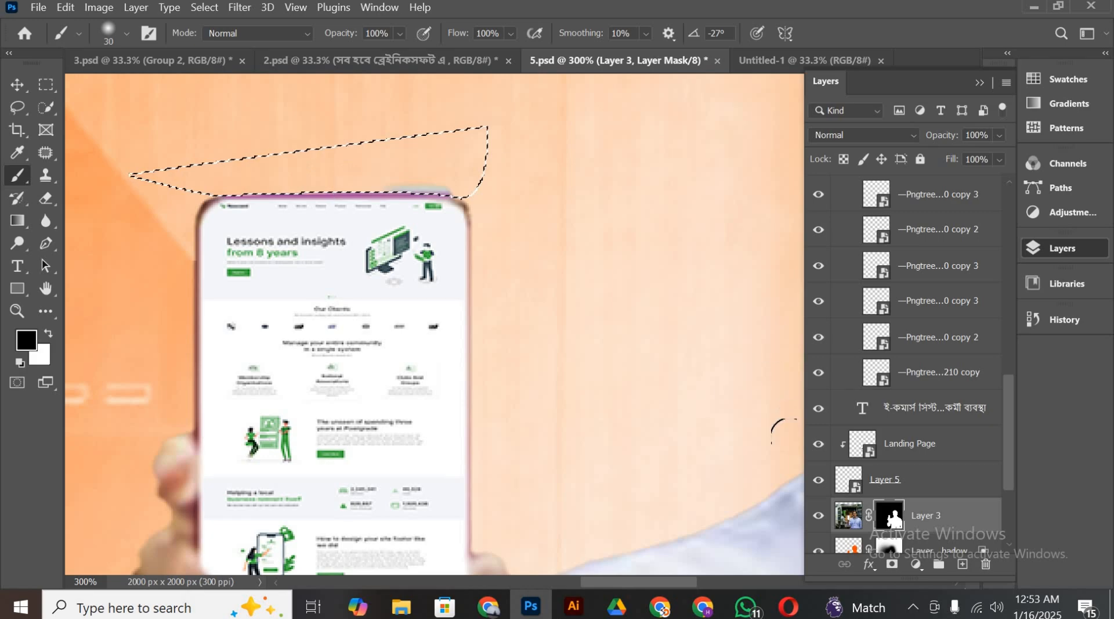
drag(352, 177, 440, 178)
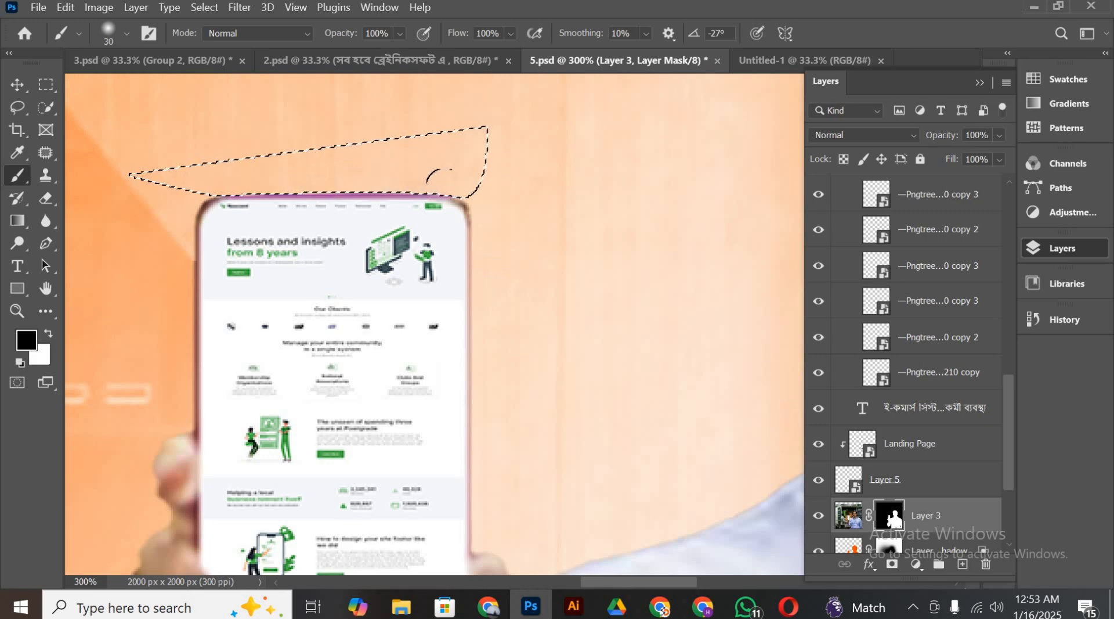
key(ctrl+d)
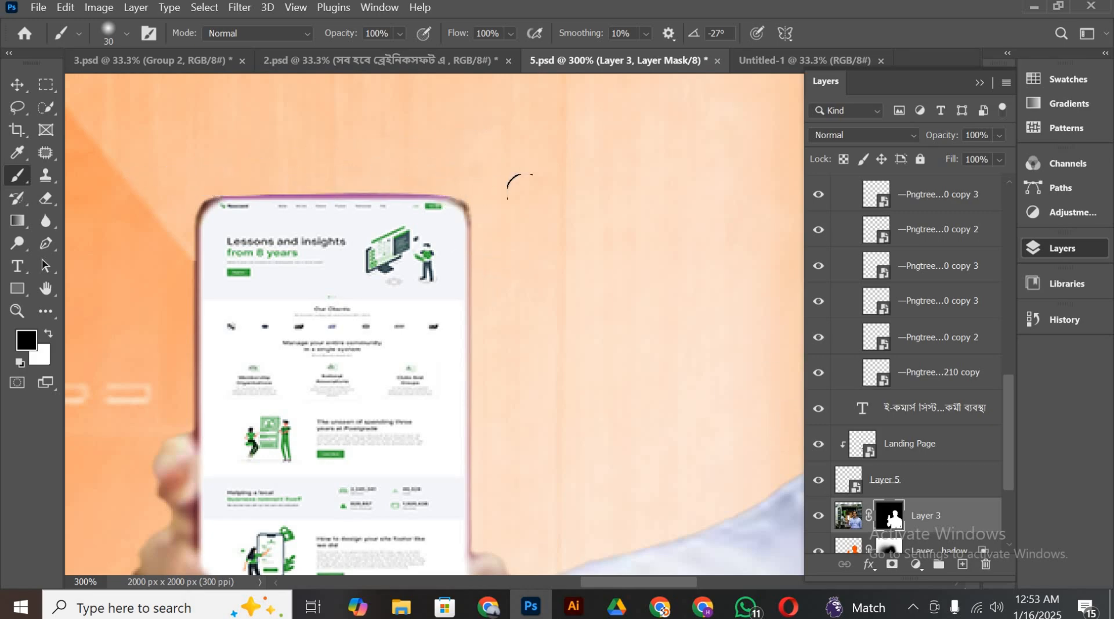
scroll(528, 204, down, 3)
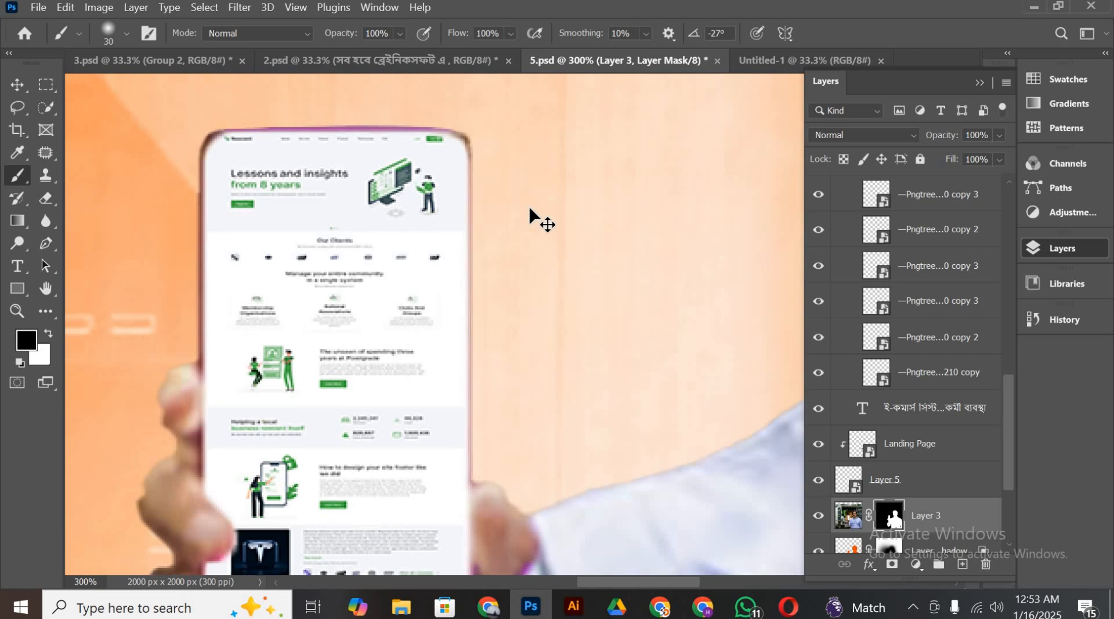
scroll(530, 209, down, 5)
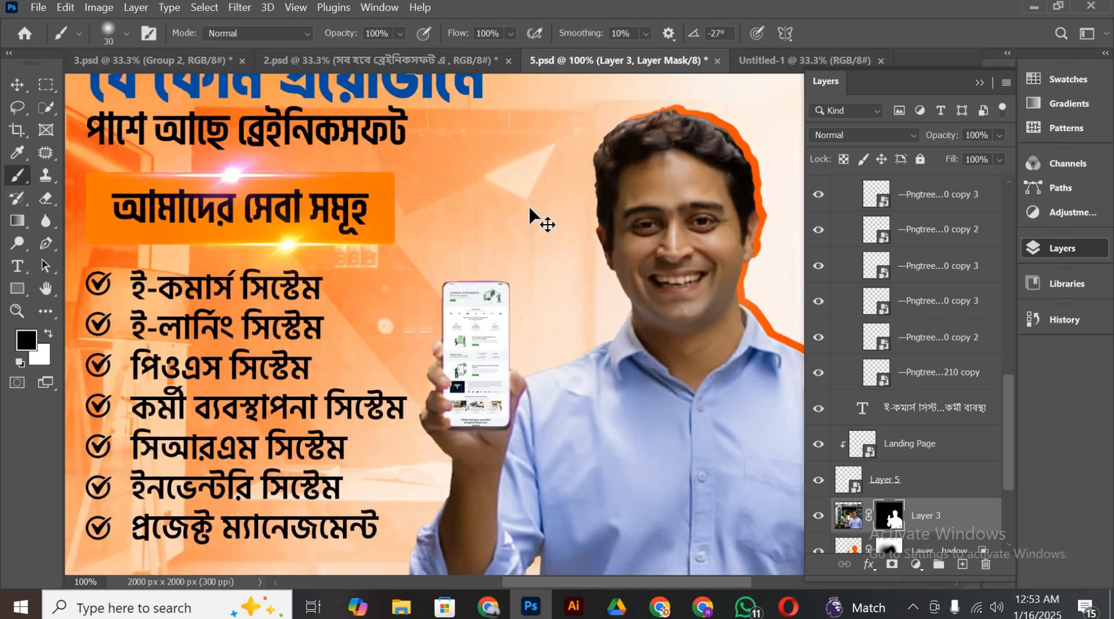
scroll(530, 215, down, 1)
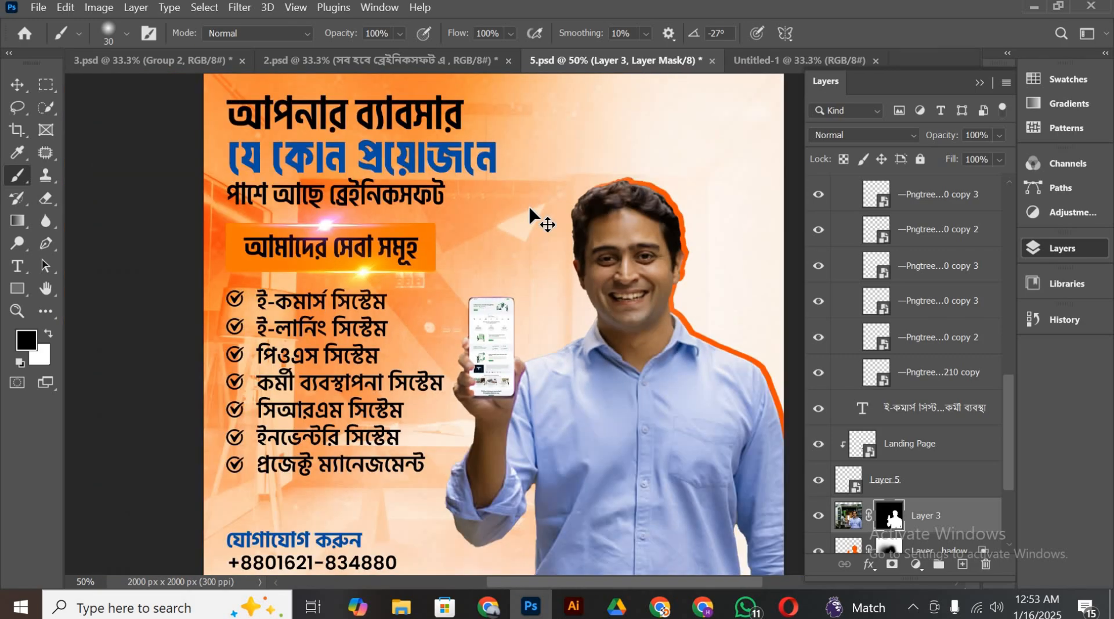
scroll(529, 209, down, 2)
scroll(529, 208, up, 1)
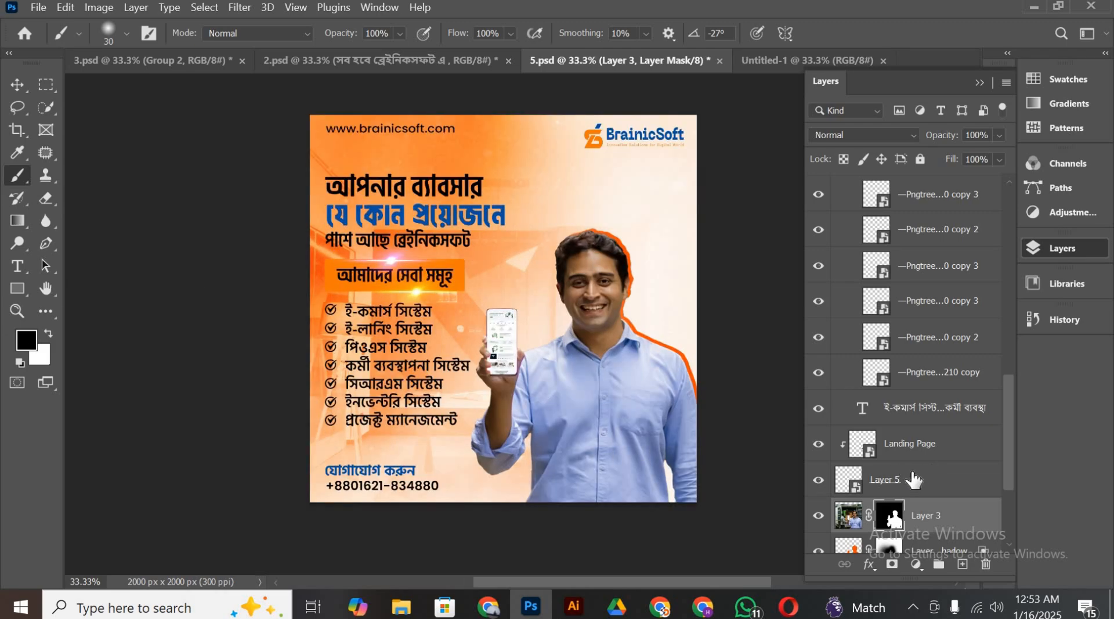
key(space)
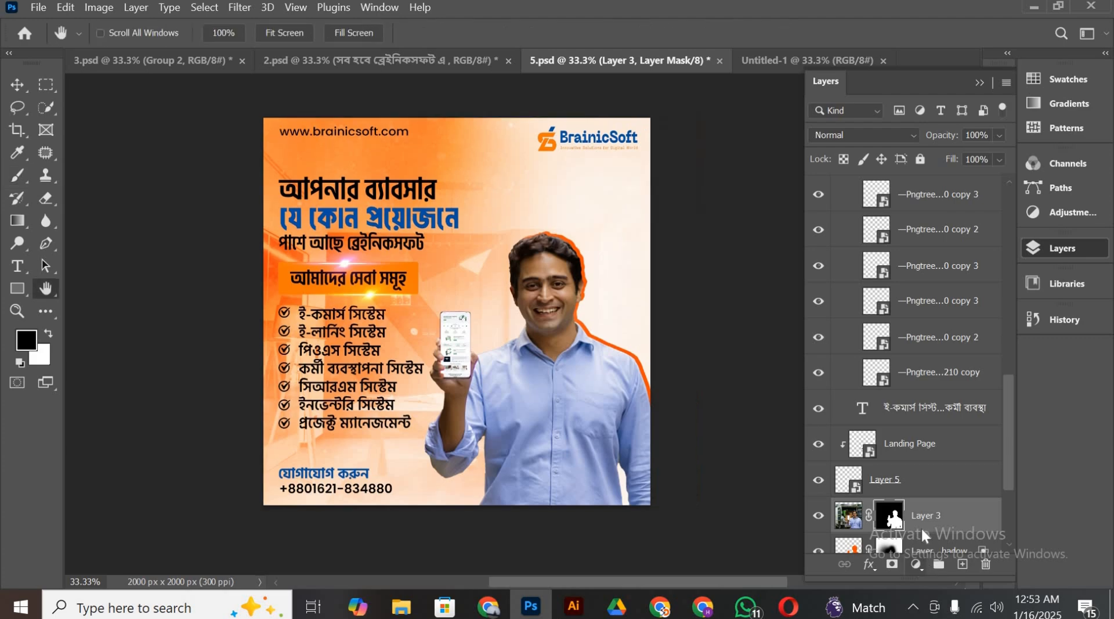